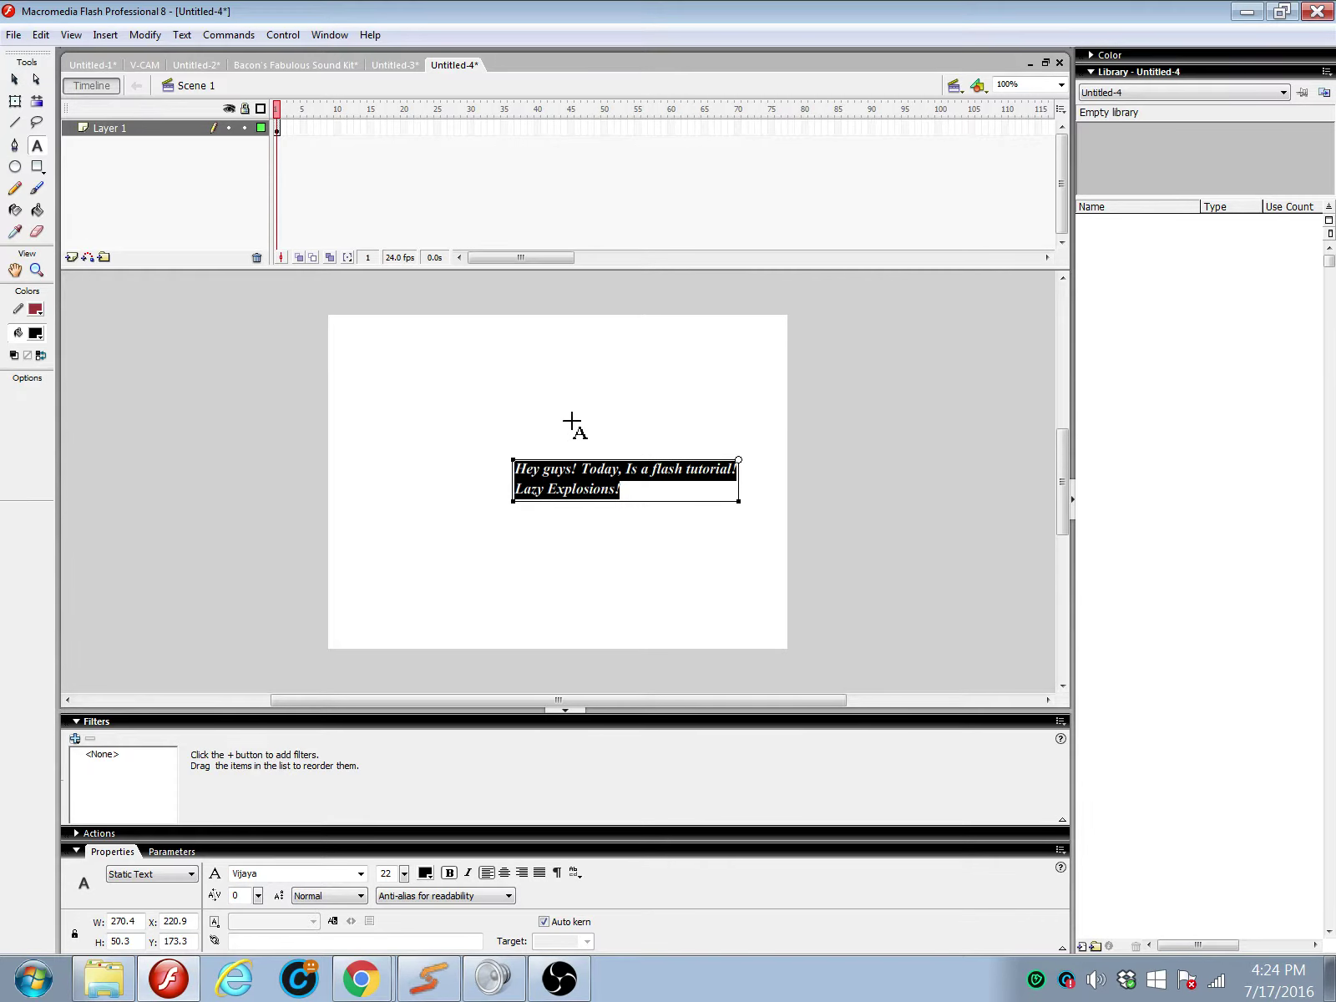
# Step: Undo the intro text so the stage is blank
pyautogui.hotkey('ctrl', 'z')
pyautogui.hotkey('ctrl', 'z')
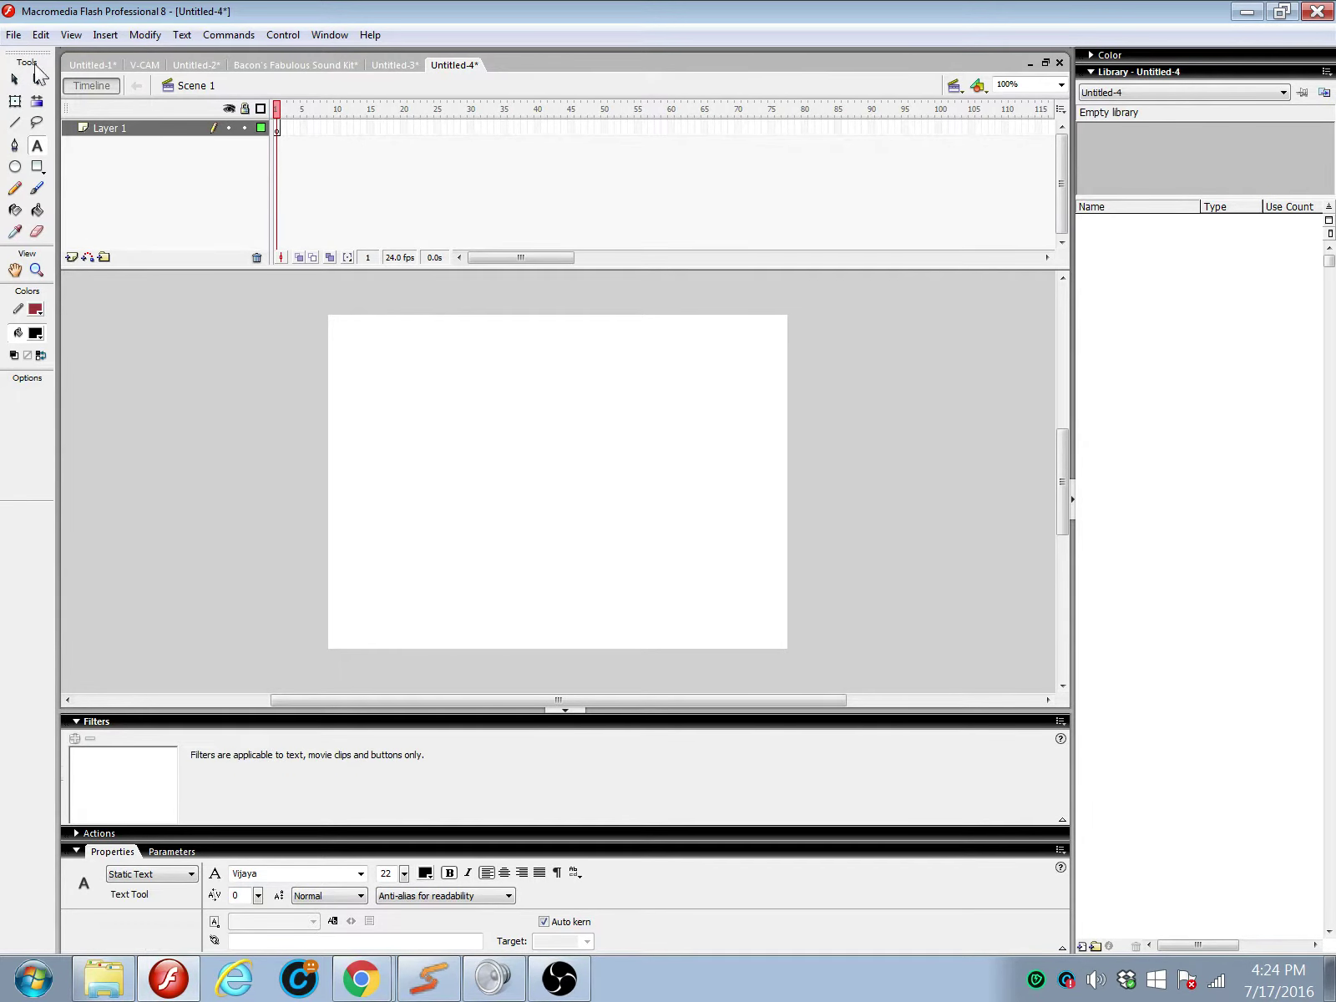
# Step: Brush a small black mark near the stage's lower edge and convert it to a movie clip symbol opened for editing
pyautogui.click(37, 190)
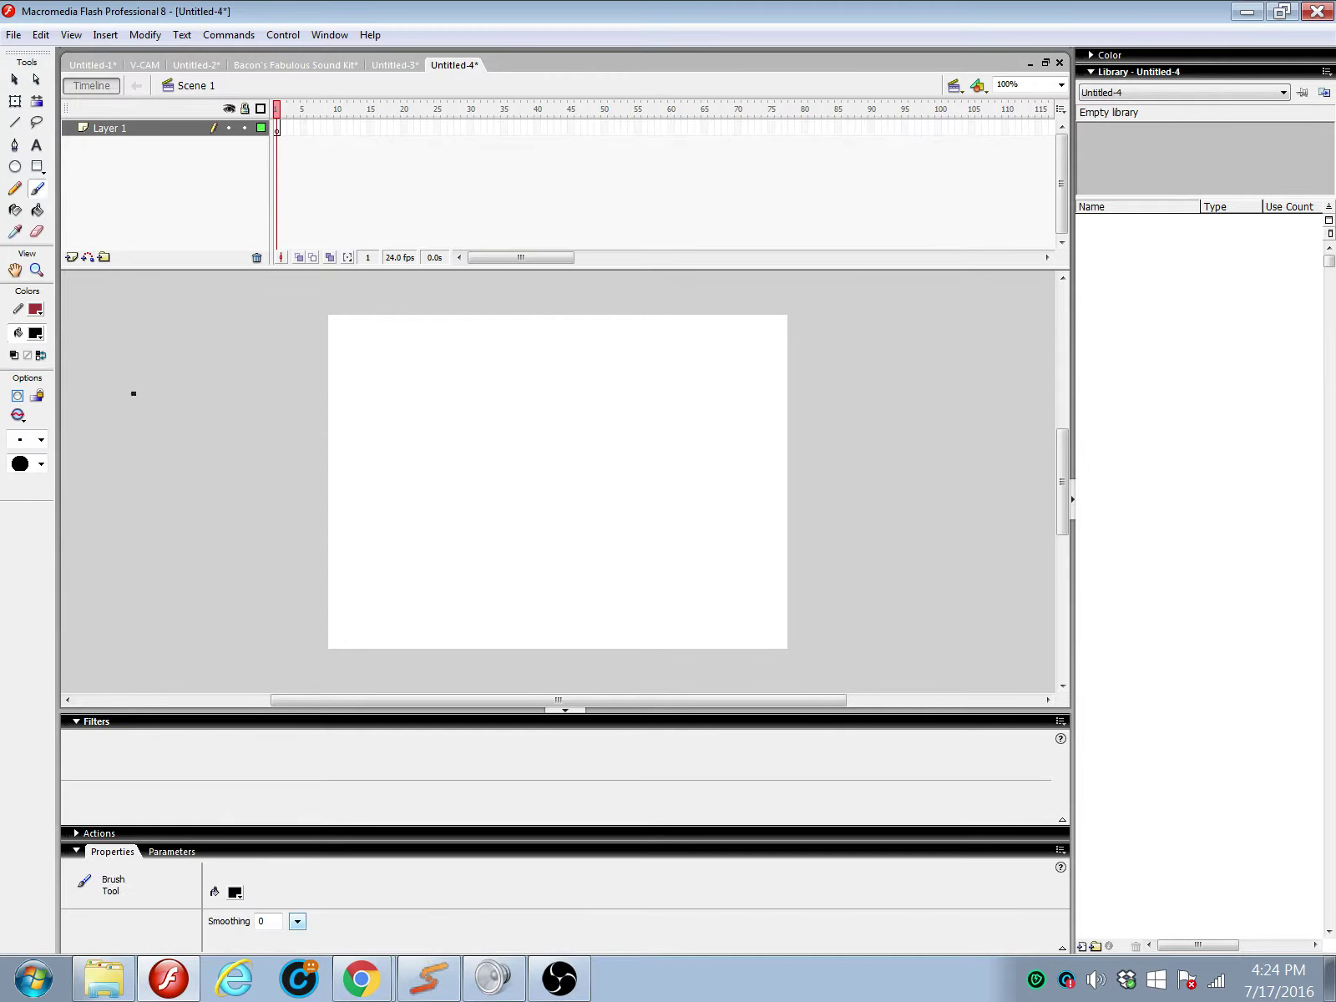
pyautogui.rightClick(549, 631)
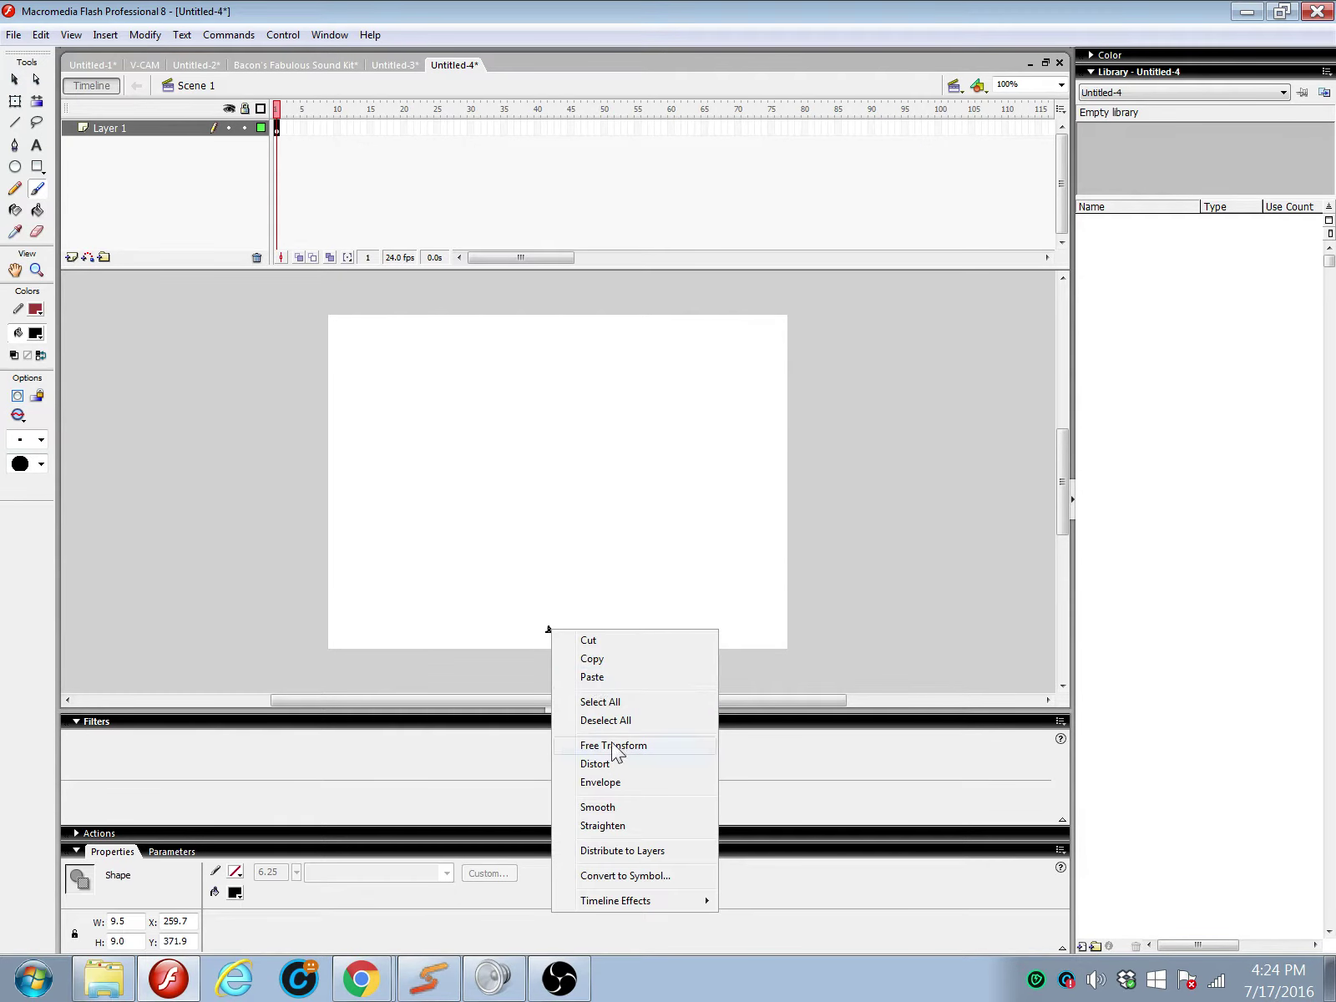
pyautogui.click(626, 875)
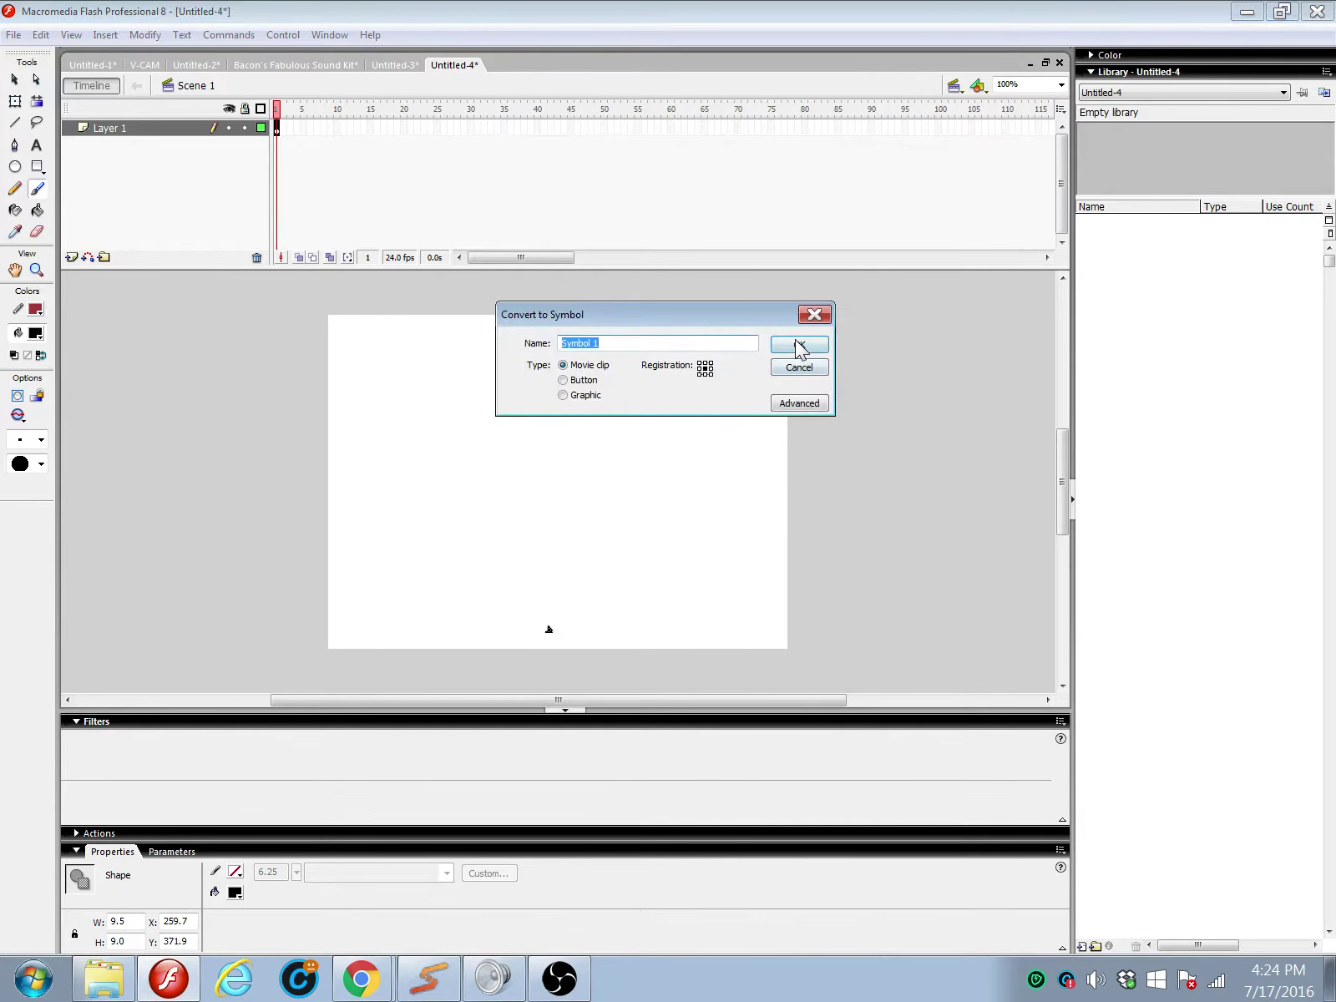
pyautogui.click(799, 344)
pyautogui.hotkey('ctrl', 'e')
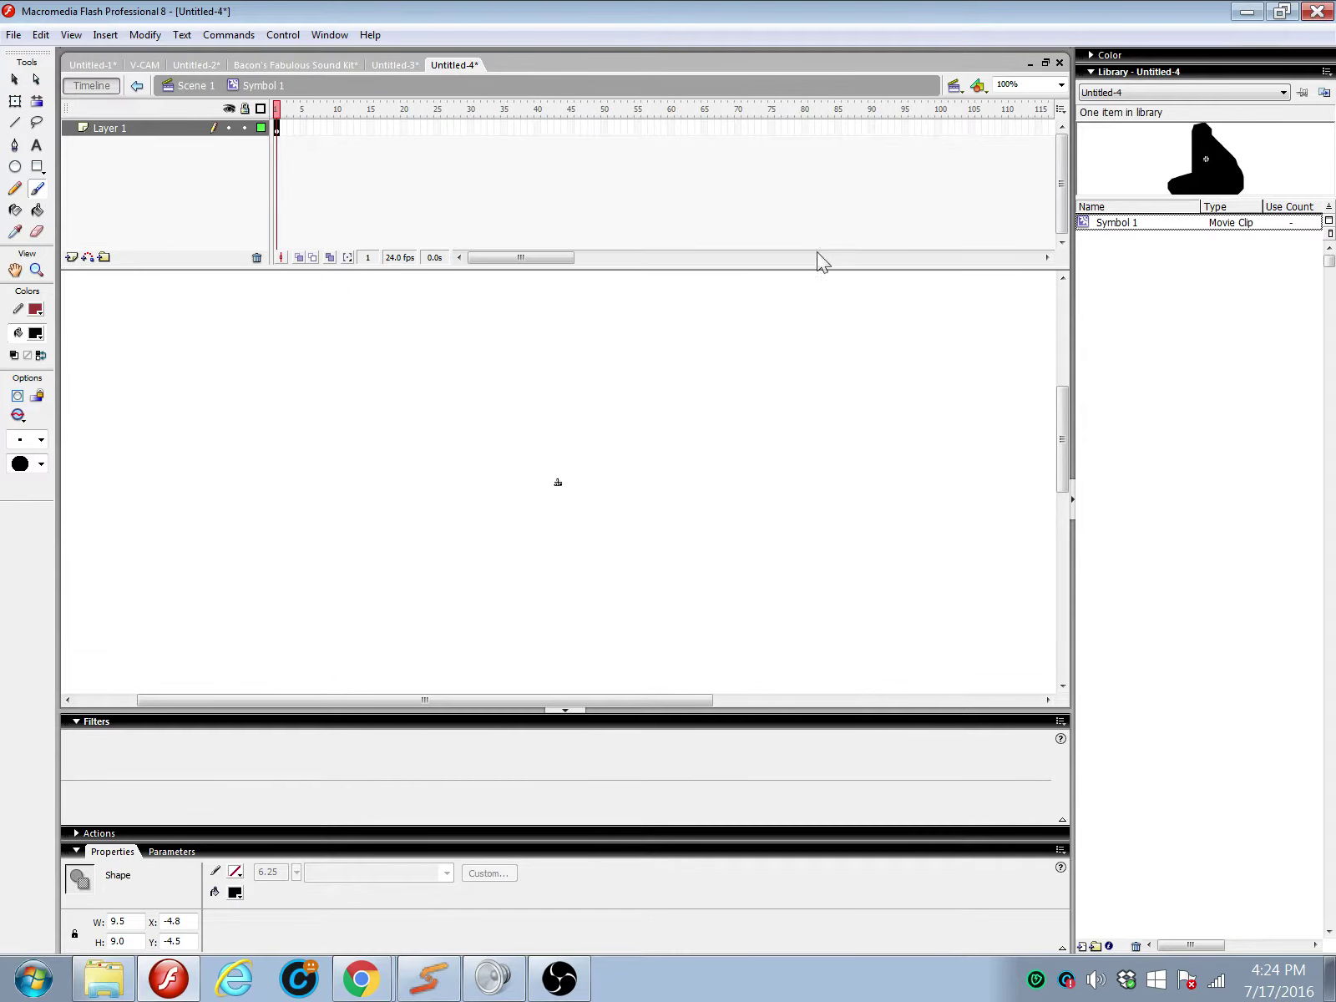
# Step: Insert a blank keyframe at frame 2 of Layer 1 inside the symbol
pyautogui.click(281, 132)
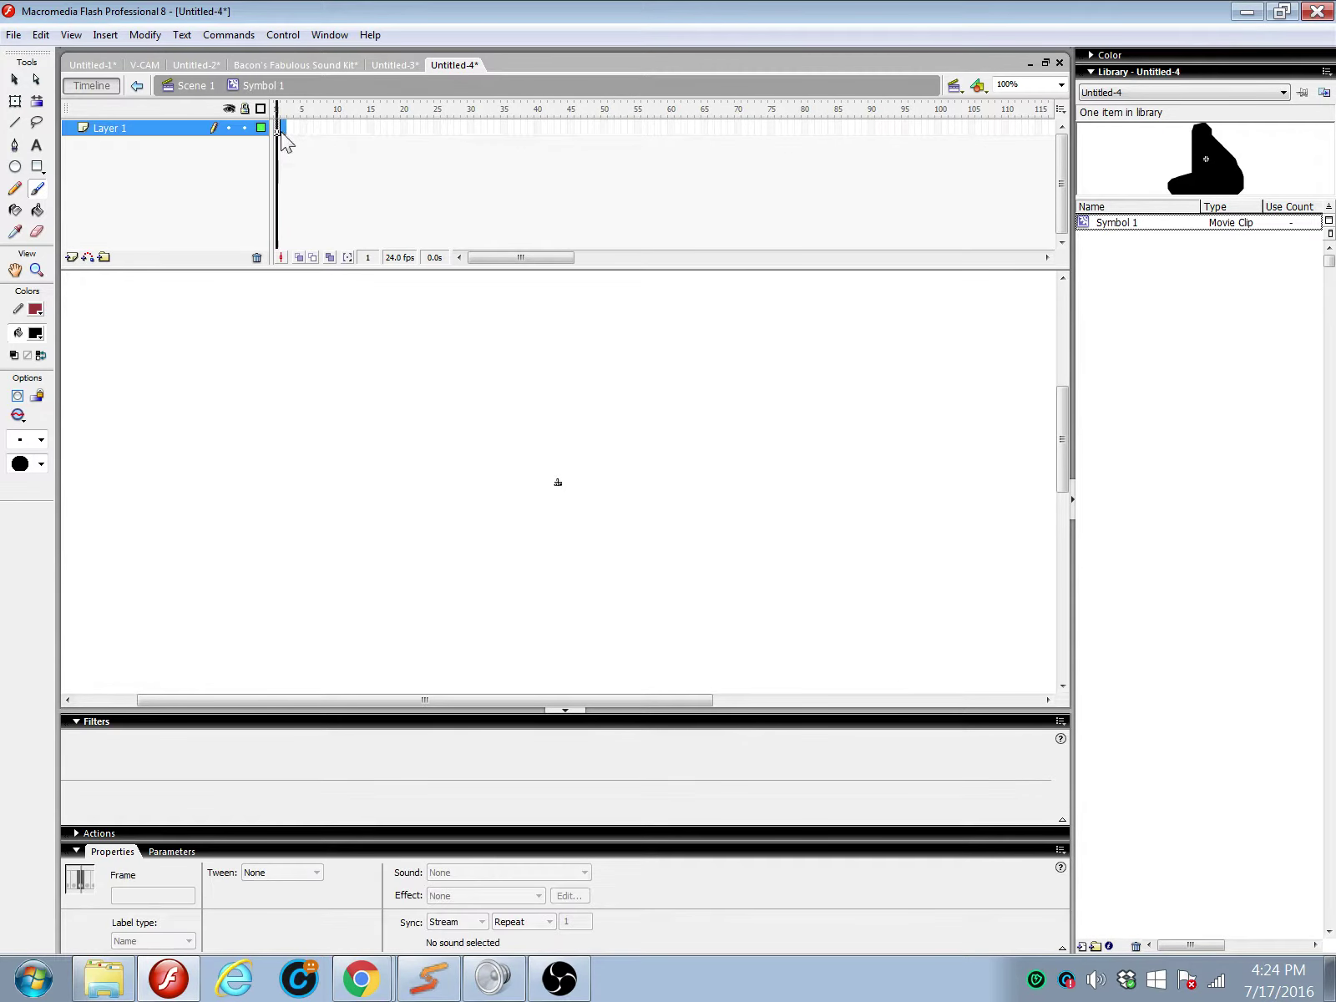
pyautogui.rightClick(283, 130)
pyautogui.click(359, 226)
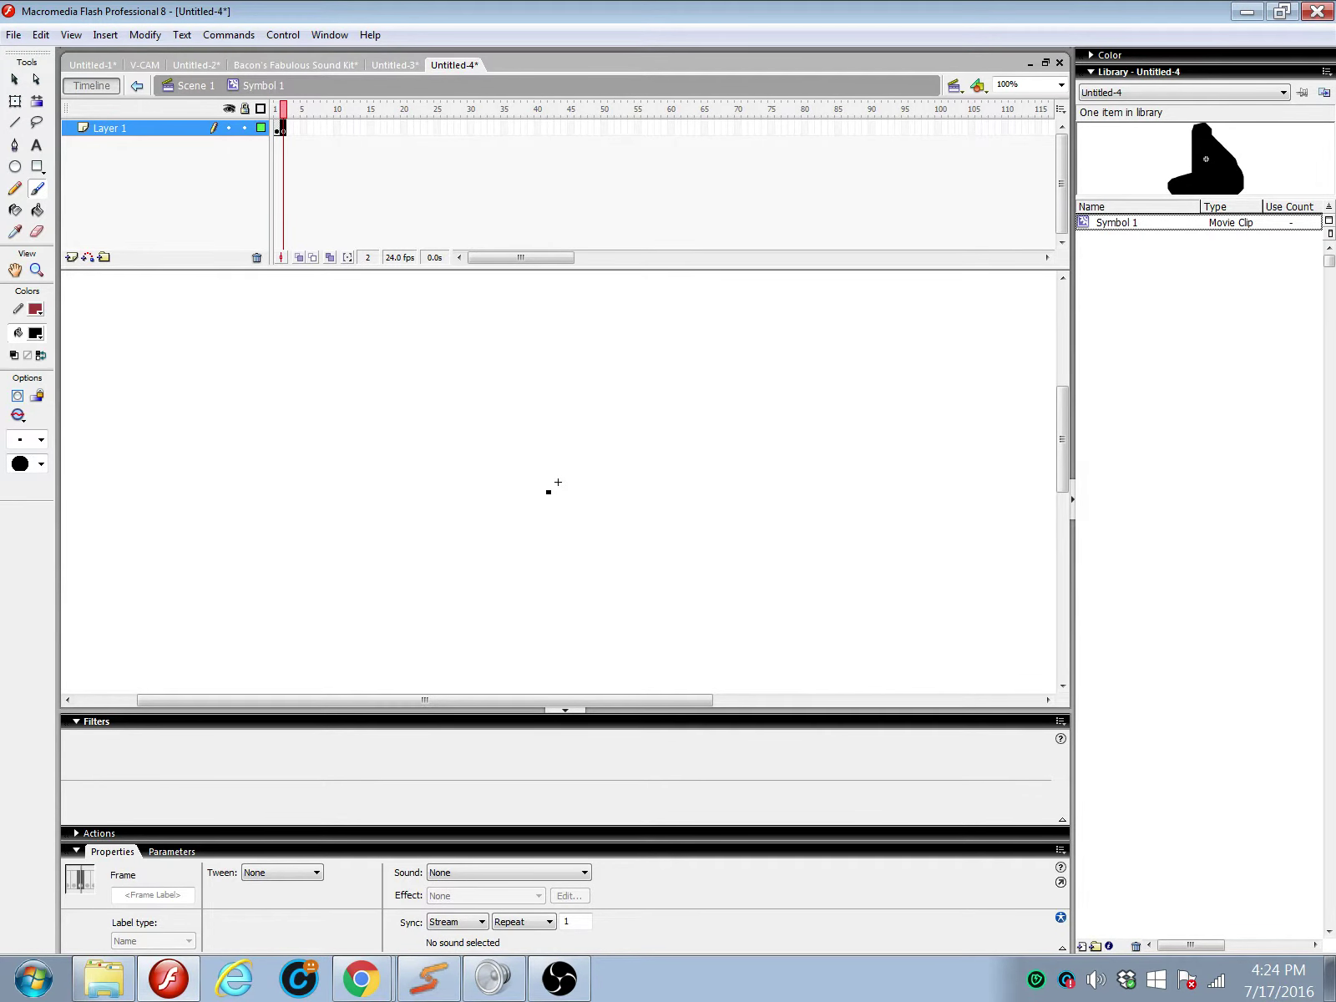
pyautogui.moveTo(536, 490); pyautogui.dragTo(601, 487)
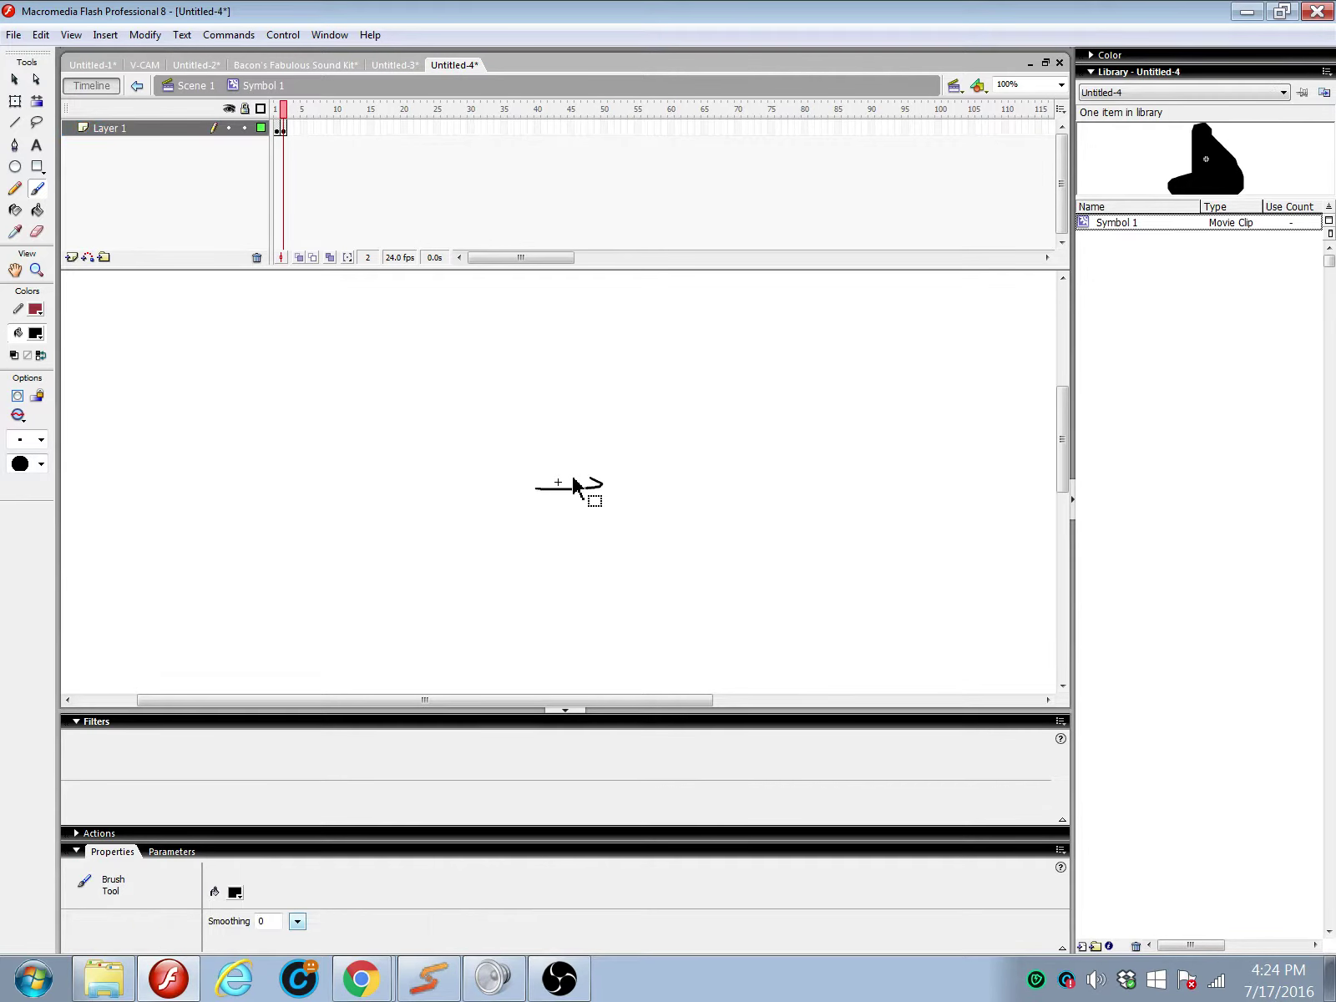
pyautogui.hotkey('ctrl', 'z')
pyautogui.hotkey('ctrl', 'z')
# Step: With onion skinning on, draw a small spiky explosion outline around the registration point on frame 2 and fill it black
pyautogui.click(300, 257)
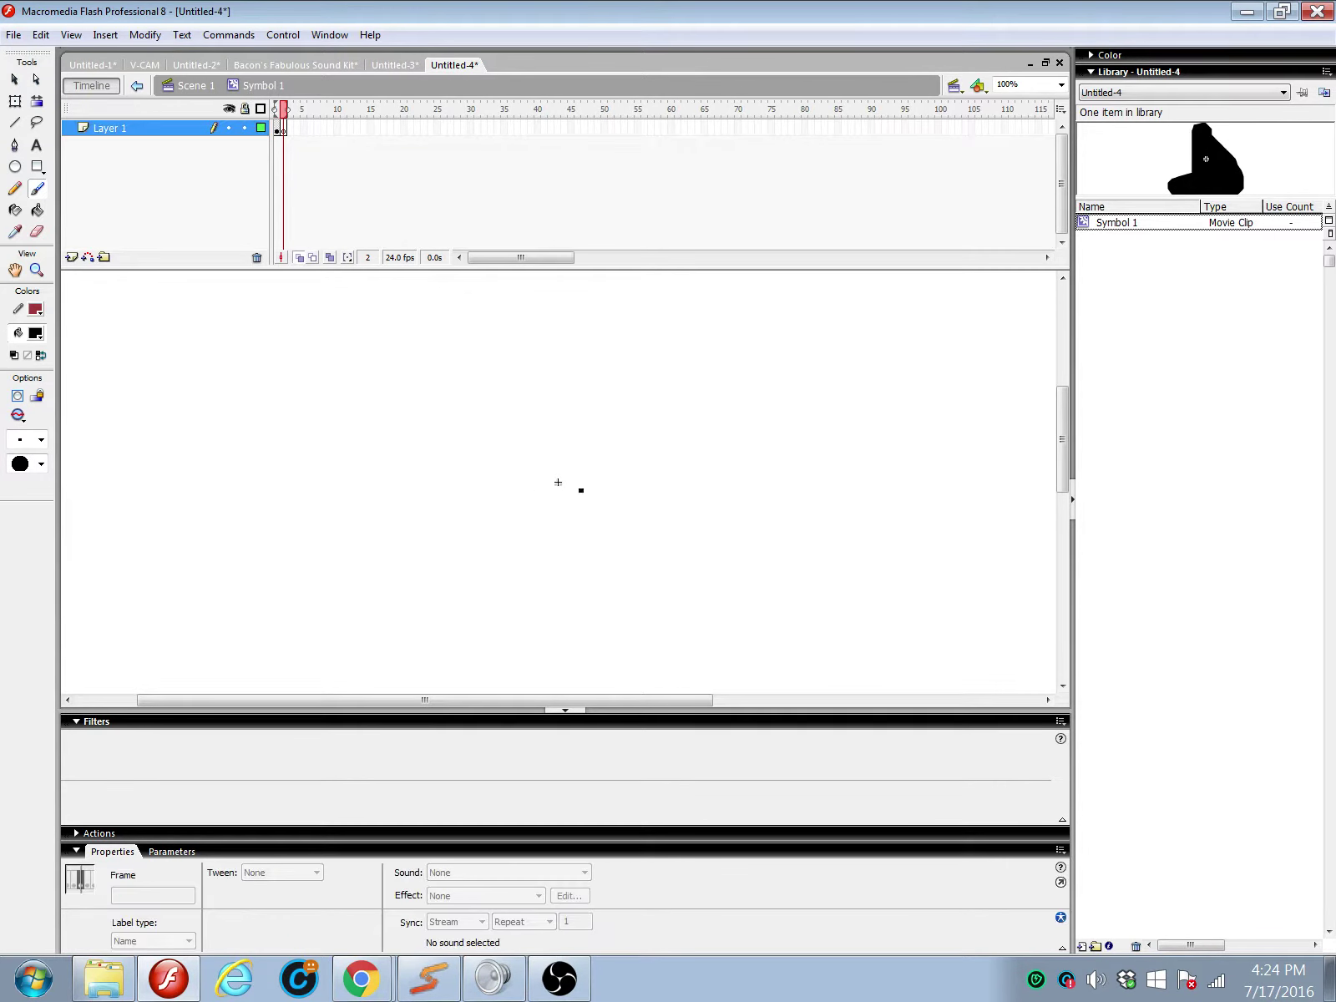
pyautogui.moveTo(547, 484); pyautogui.dragTo(579, 485)
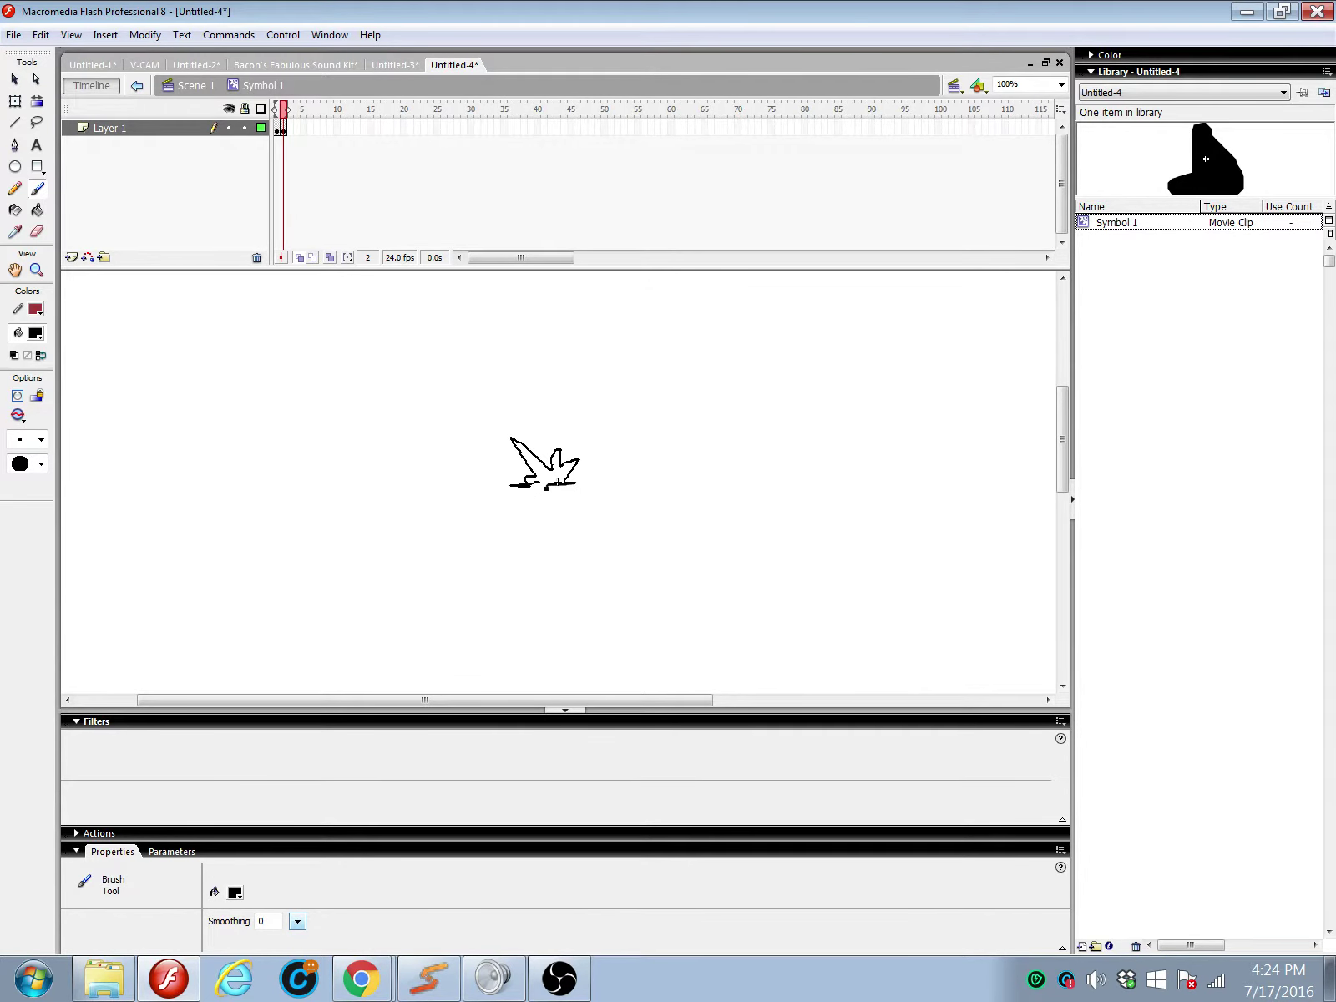
pyautogui.moveTo(567, 488); pyautogui.dragTo(570, 483)
pyautogui.click(38, 211)
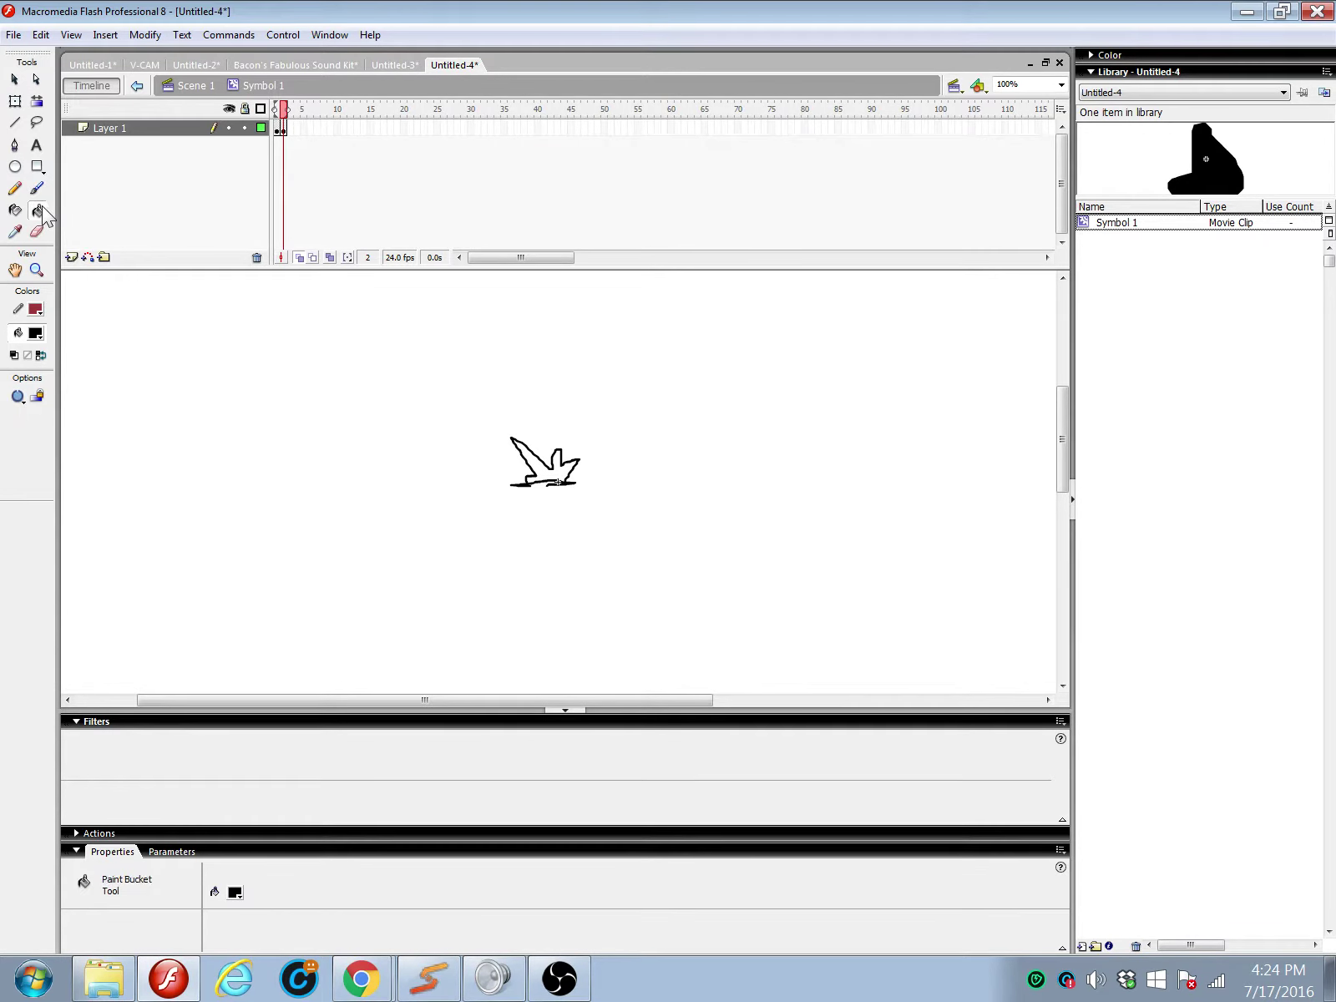
pyautogui.click(564, 464)
# Step: On a blank keyframe at frame 14, draw a much larger spiky explosion outline and fill it black
pyautogui.rightClick(364, 130)
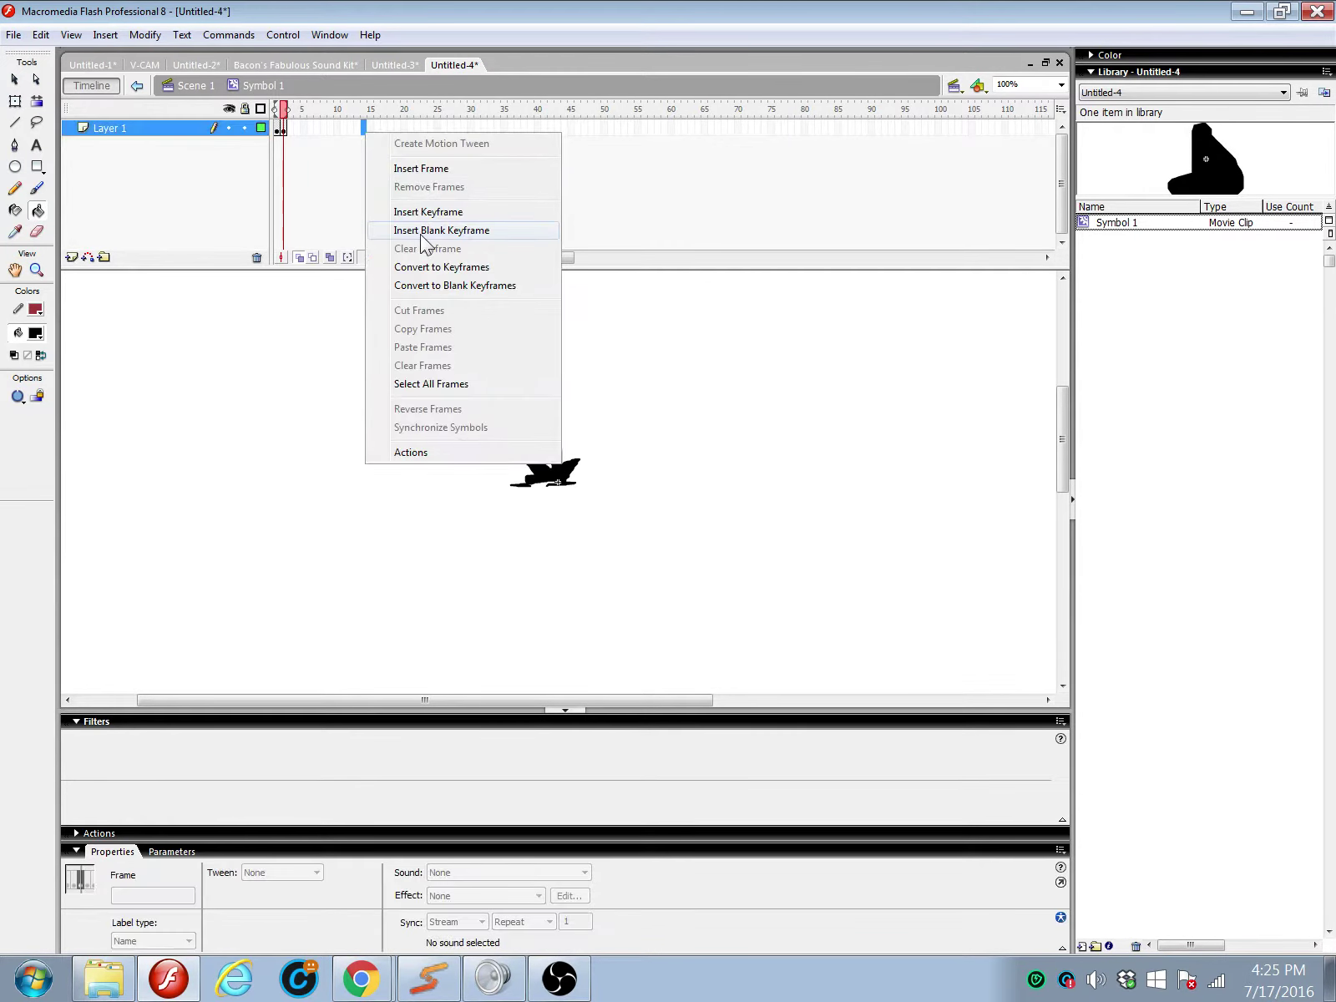
pyautogui.click(419, 231)
pyautogui.click(37, 188)
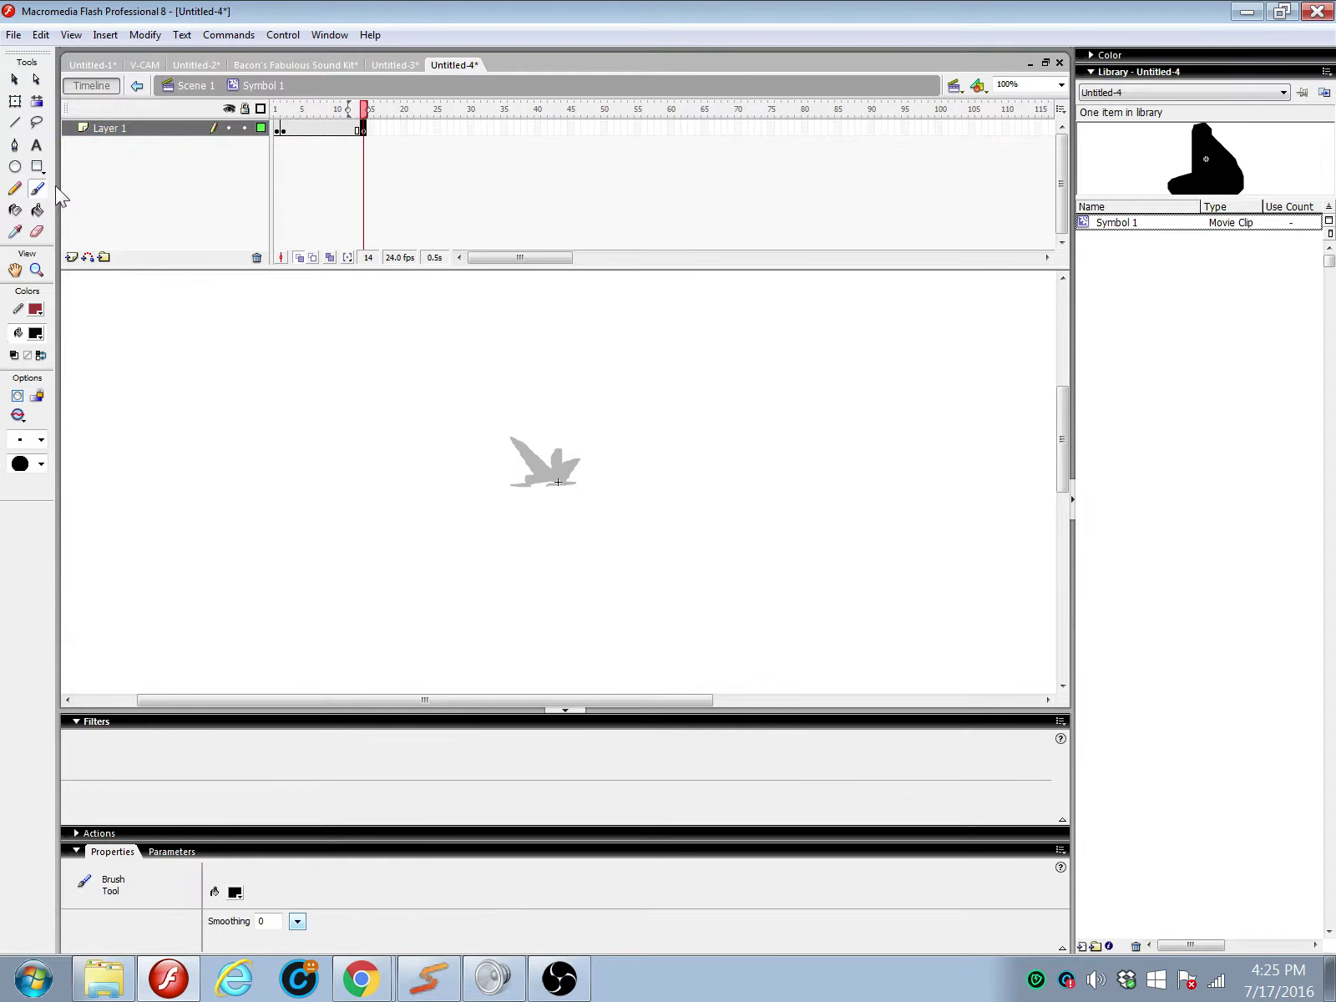
pyautogui.moveTo(294, 481)
pyautogui.mouseDown()
pyautogui.moveTo(423, 493)
pyautogui.moveTo(780, 499)
pyautogui.mouseUp()
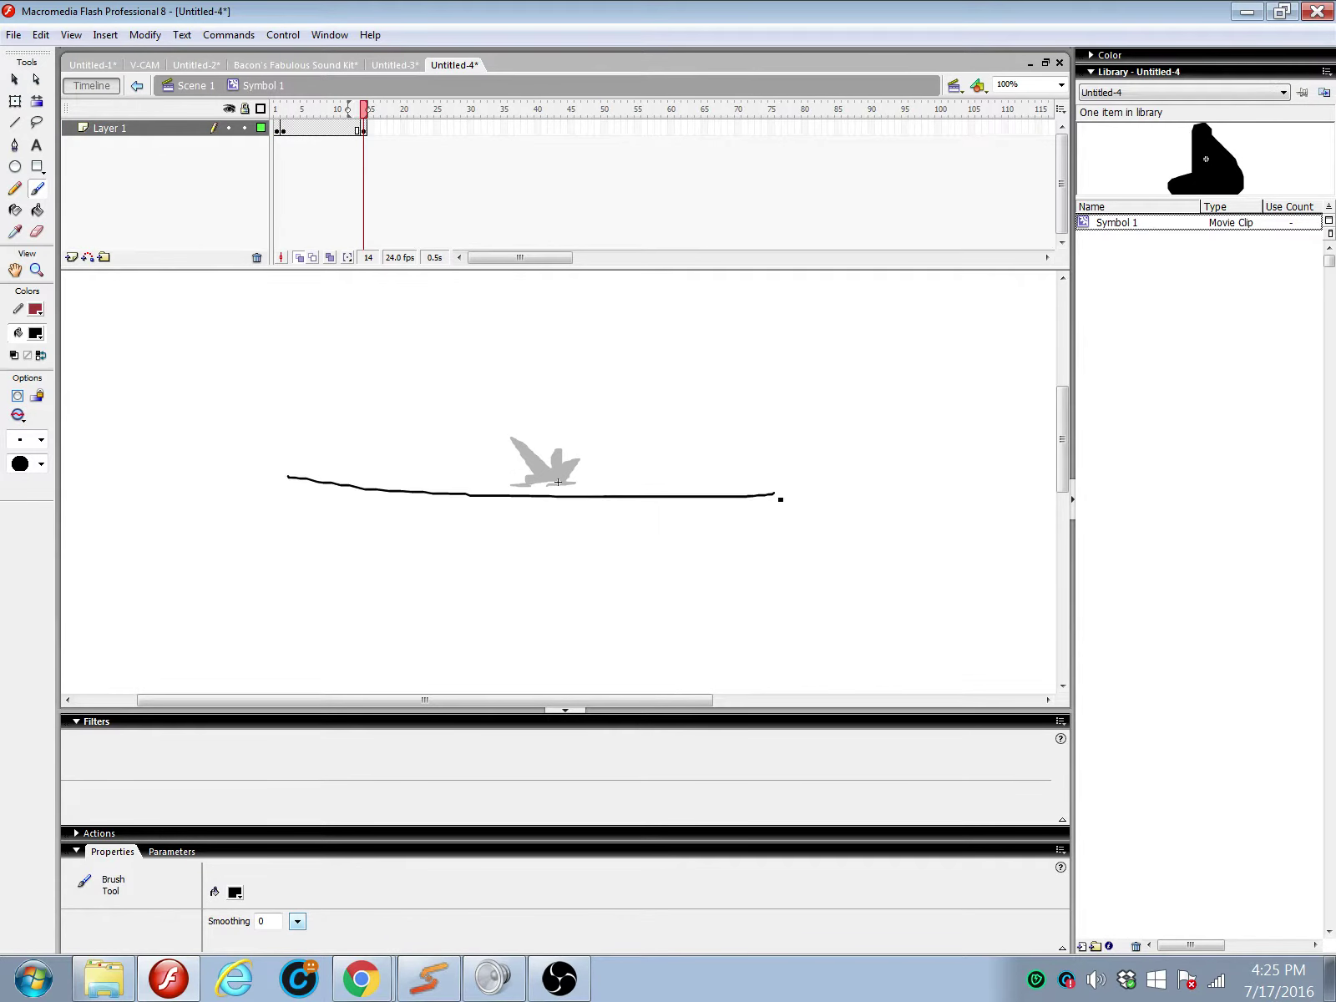
pyautogui.scroll(3, 730, 488)
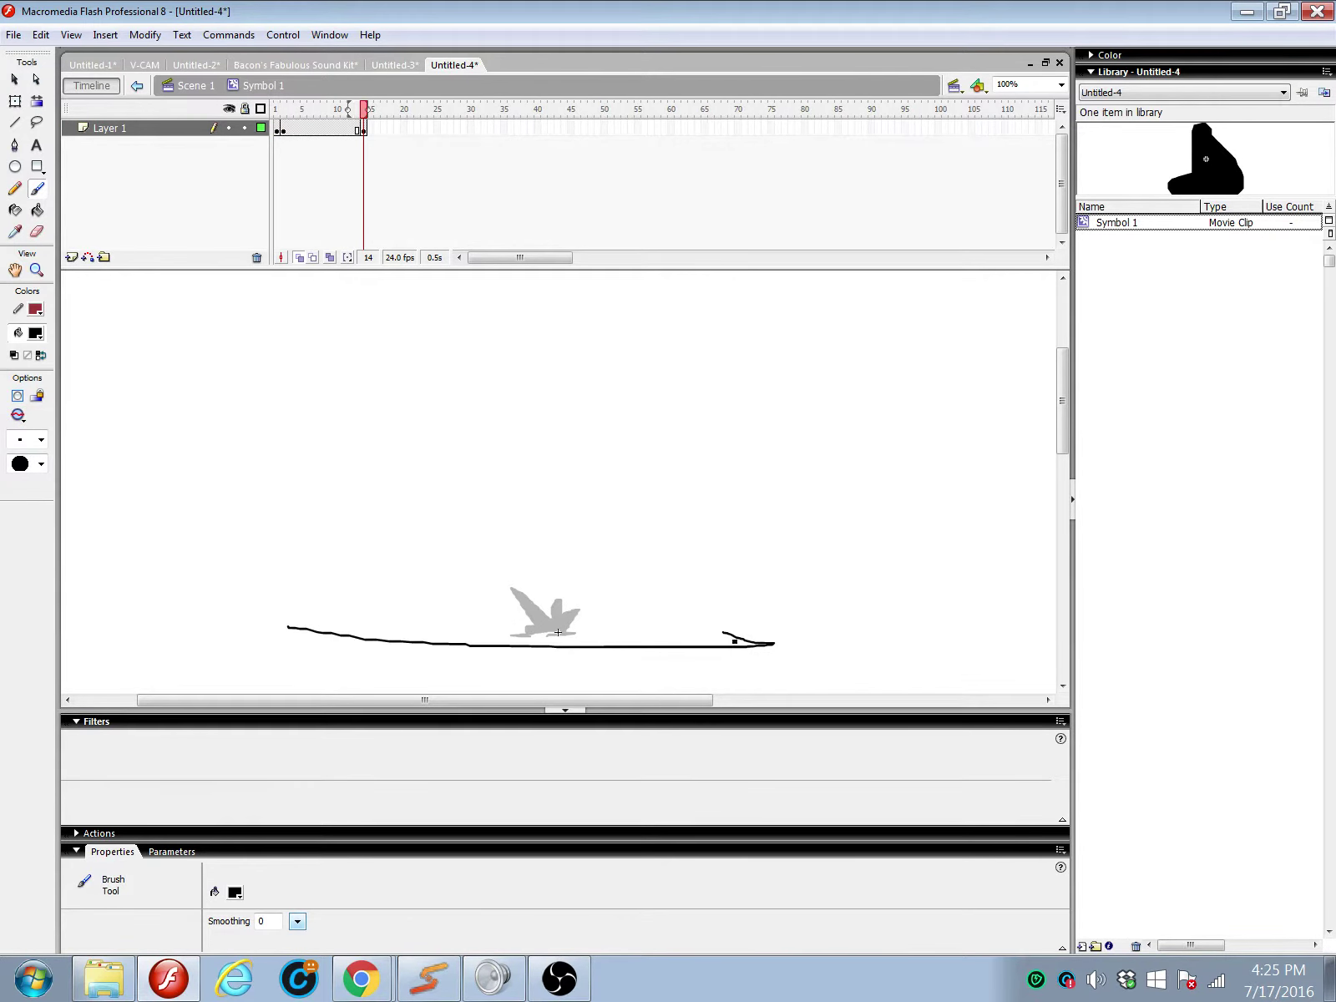
pyautogui.moveTo(725, 632)
pyautogui.mouseDown()
pyautogui.moveTo(943, 420)
pyautogui.moveTo(717, 543)
pyautogui.moveTo(689, 385)
pyautogui.moveTo(572, 468)
pyautogui.moveTo(596, 502)
pyautogui.moveTo(276, 401)
pyautogui.moveTo(403, 505)
pyautogui.moveTo(325, 533)
pyautogui.moveTo(347, 636)
pyautogui.mouseUp()
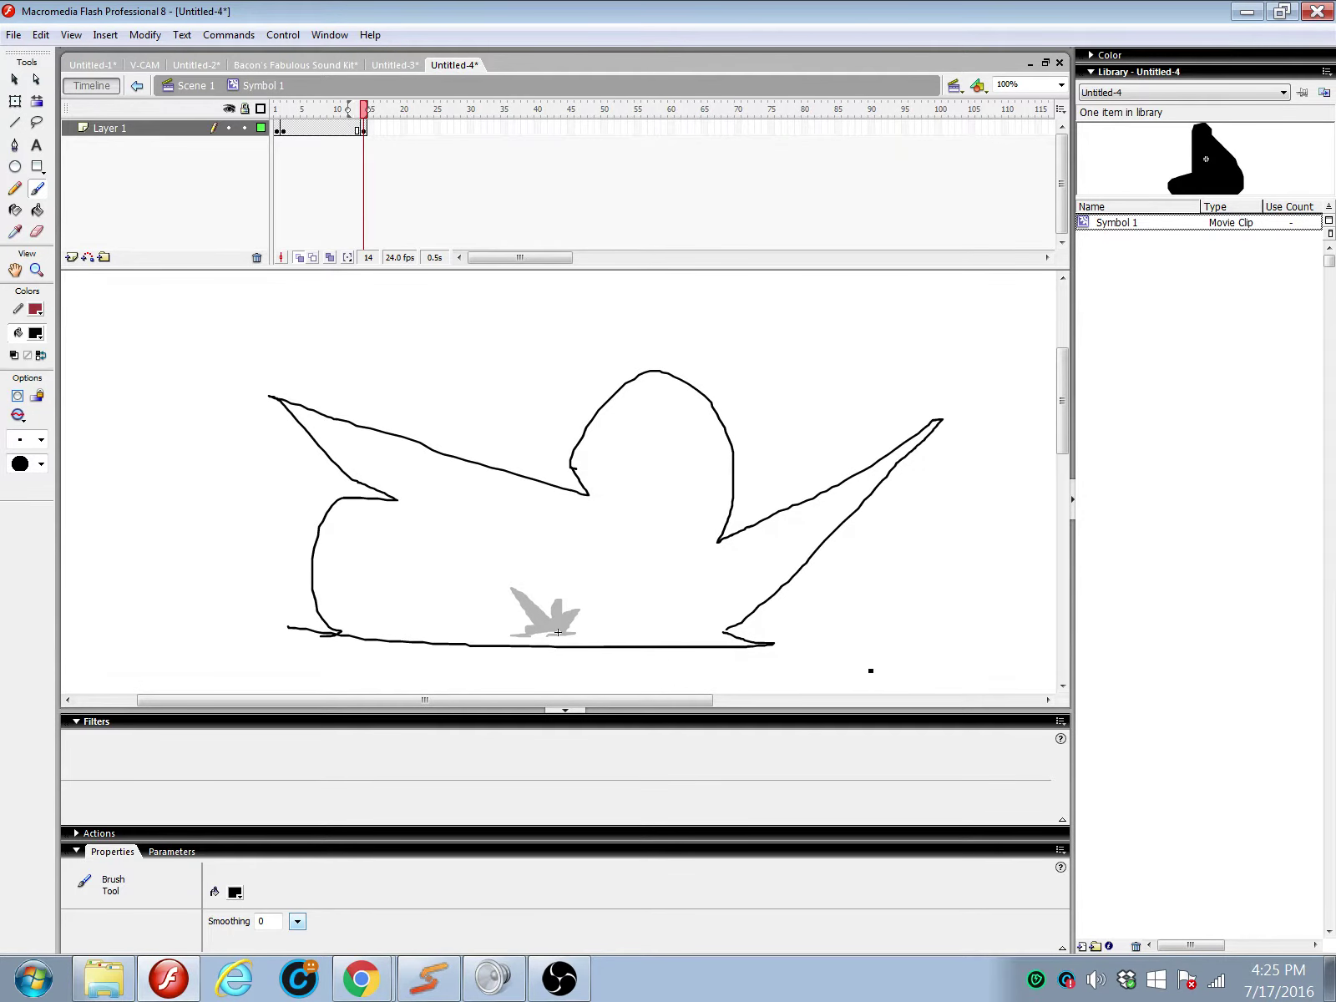
pyautogui.click(36, 210)
pyautogui.click(574, 583)
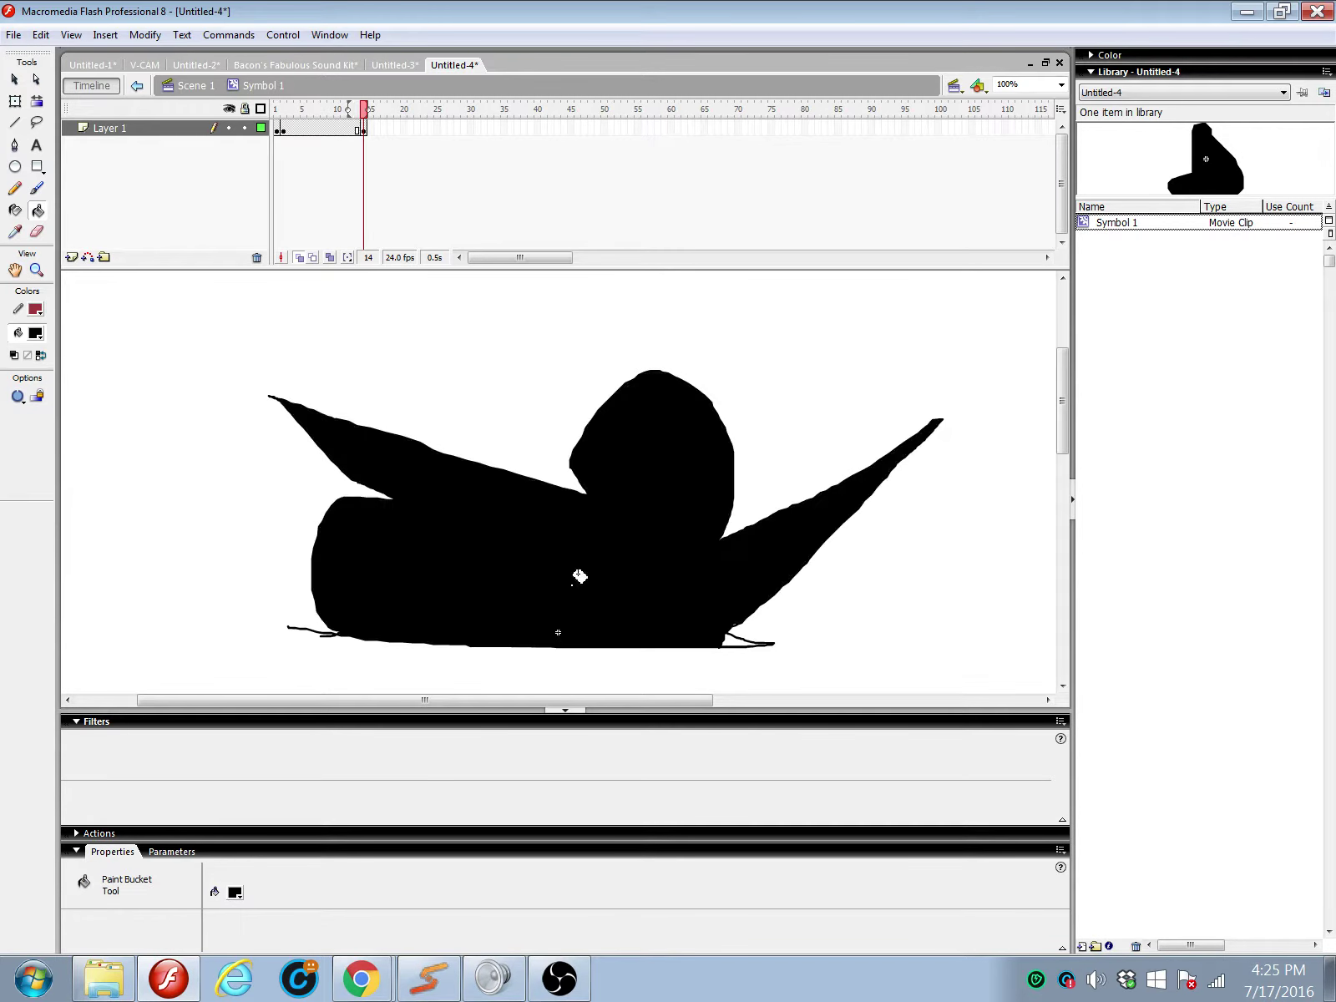
pyautogui.click(737, 639)
# Step: Try to create a motion tween between frames 2 and 14 and switch it to a shape tween
pyautogui.rightClick(332, 129)
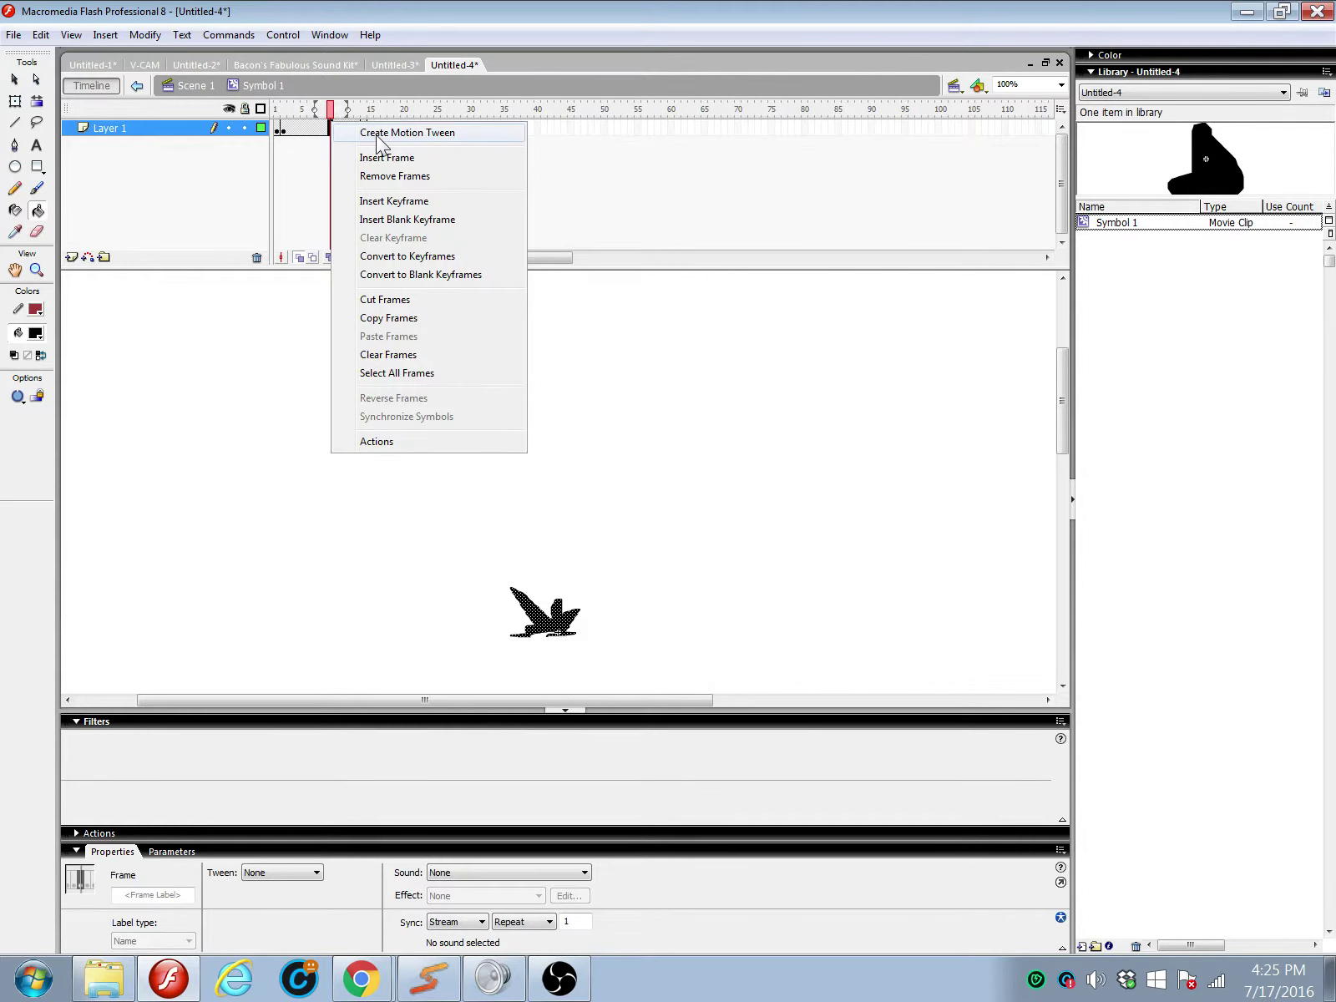
pyautogui.click(376, 132)
pyautogui.click(298, 873)
pyautogui.click(281, 909)
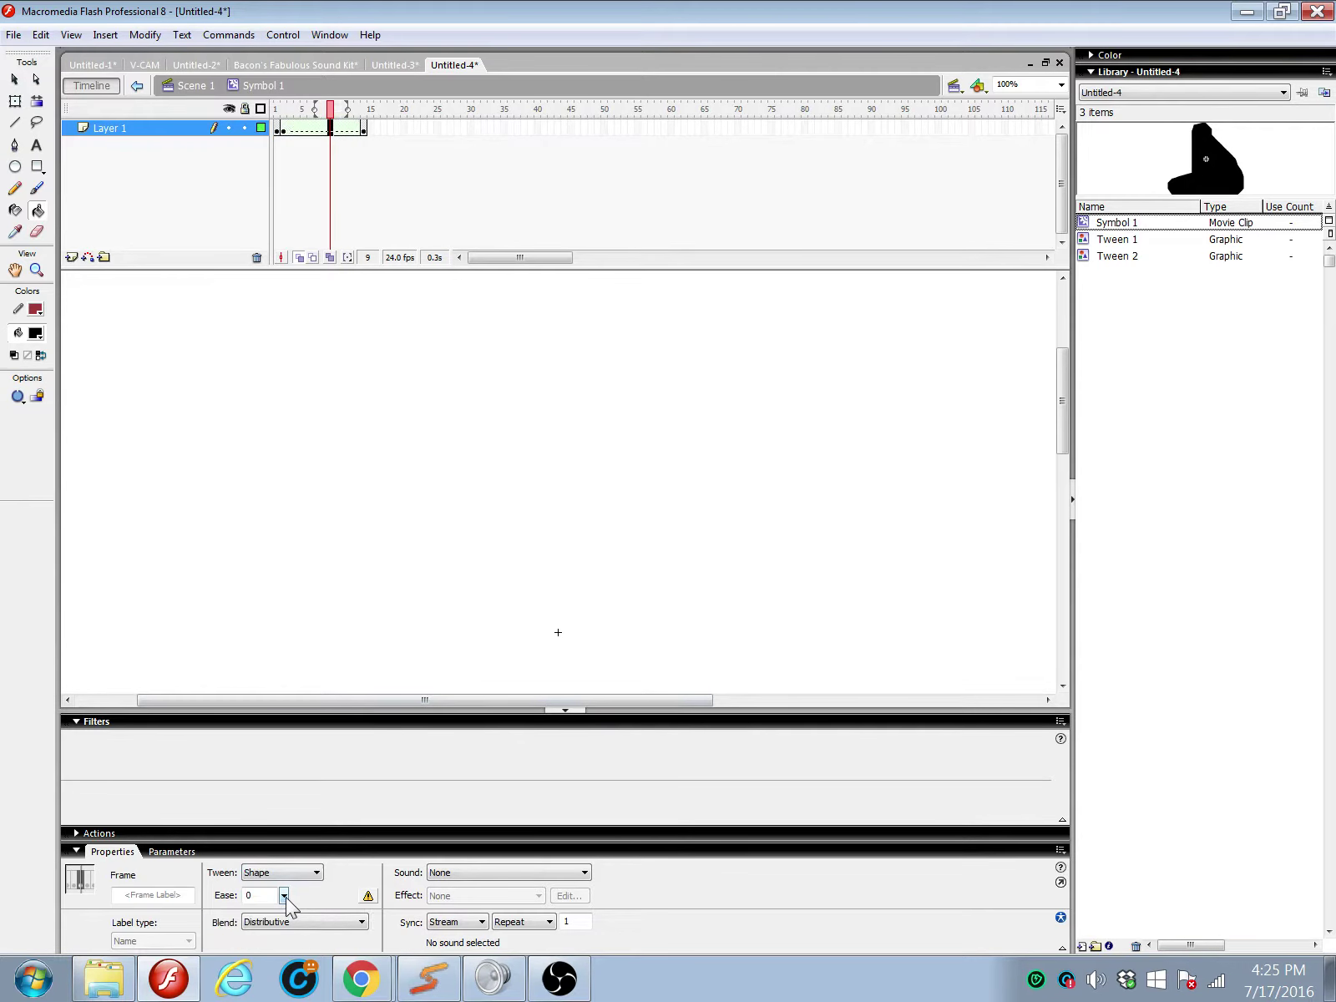
# Step: Check the keyframes at frames 2 and 14 and preview the symbols in the library
pyautogui.click(362, 130)
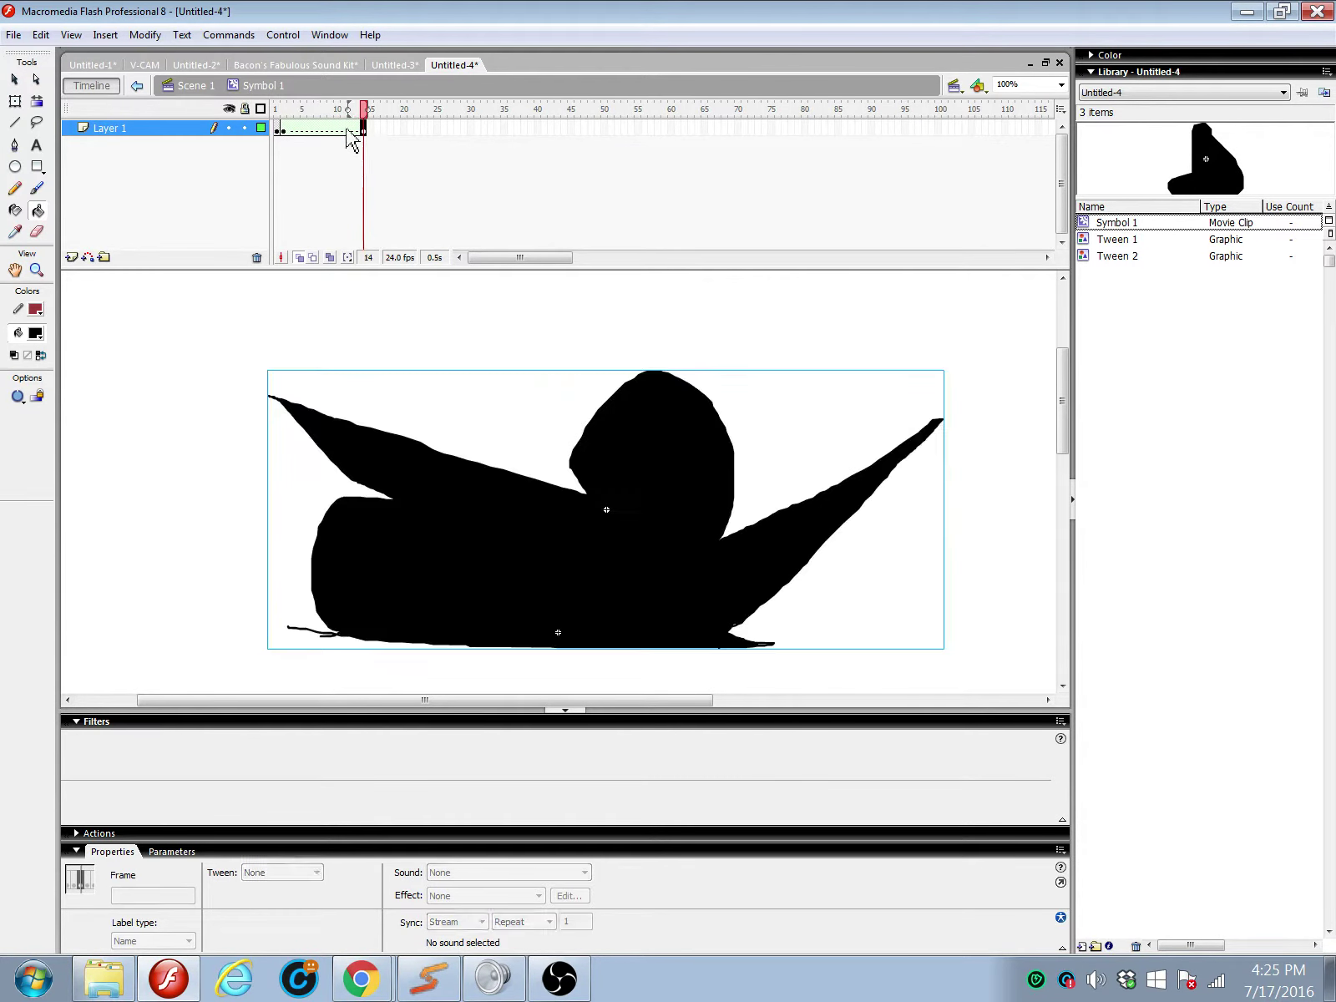
pyautogui.click(282, 127)
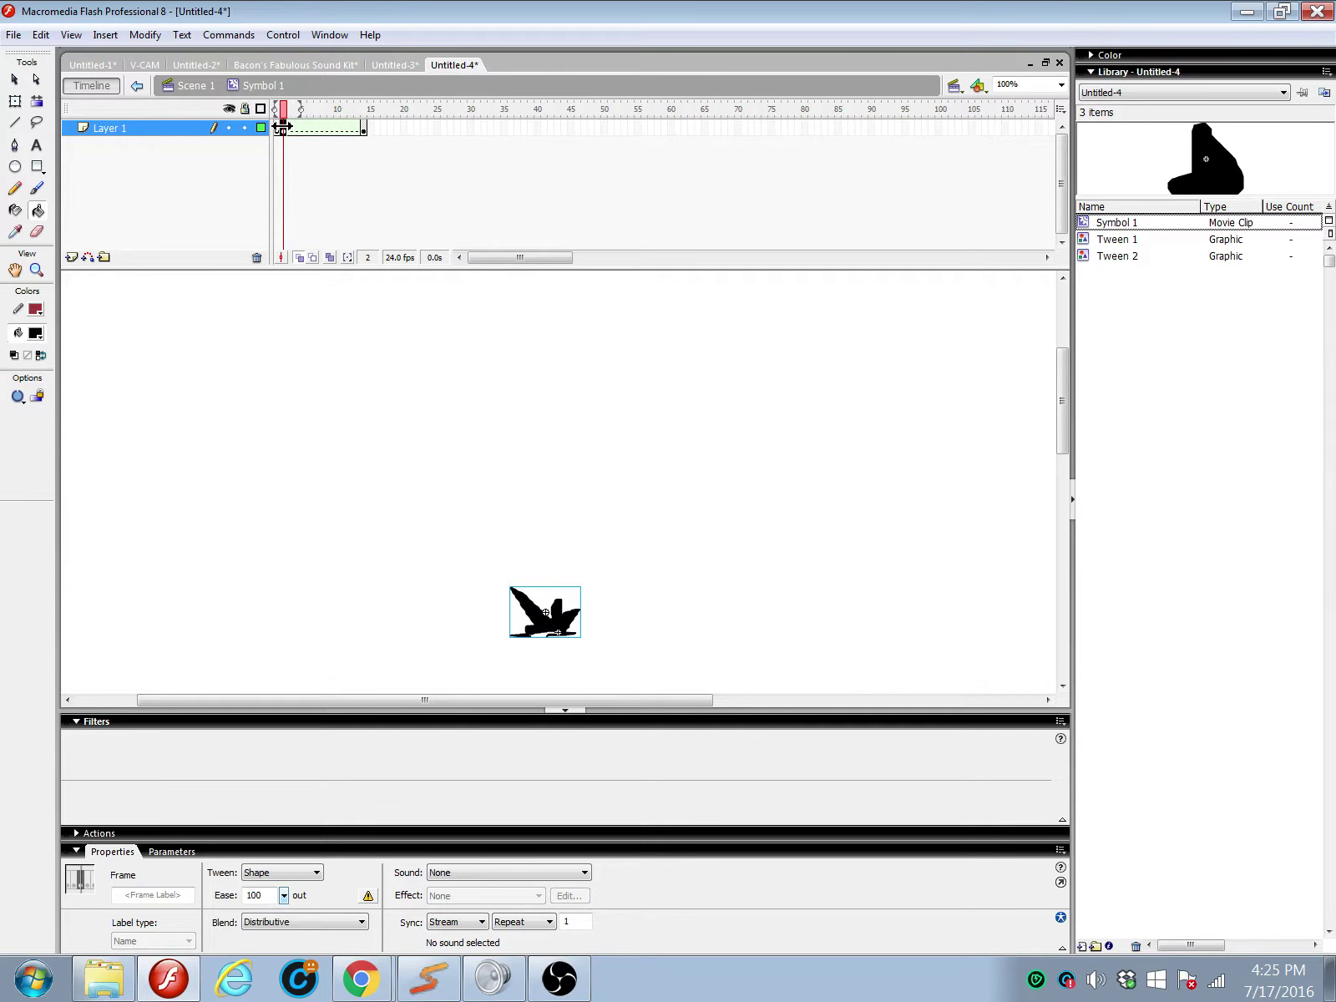
pyautogui.click(1111, 255)
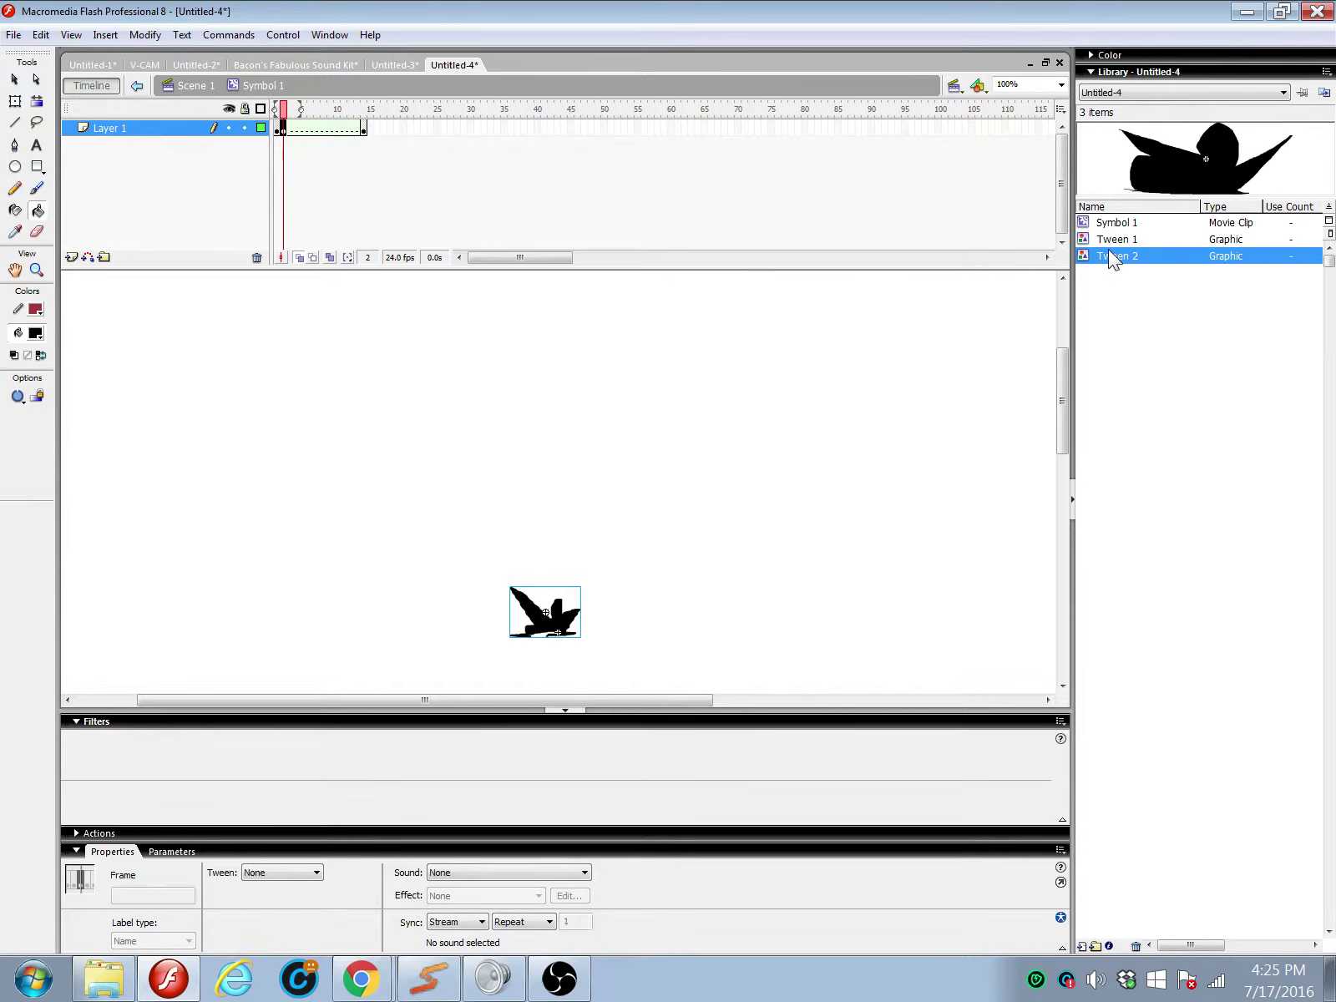
pyautogui.click(1109, 240)
pyautogui.click(1109, 223)
pyautogui.click(363, 128)
pyautogui.click(330, 129)
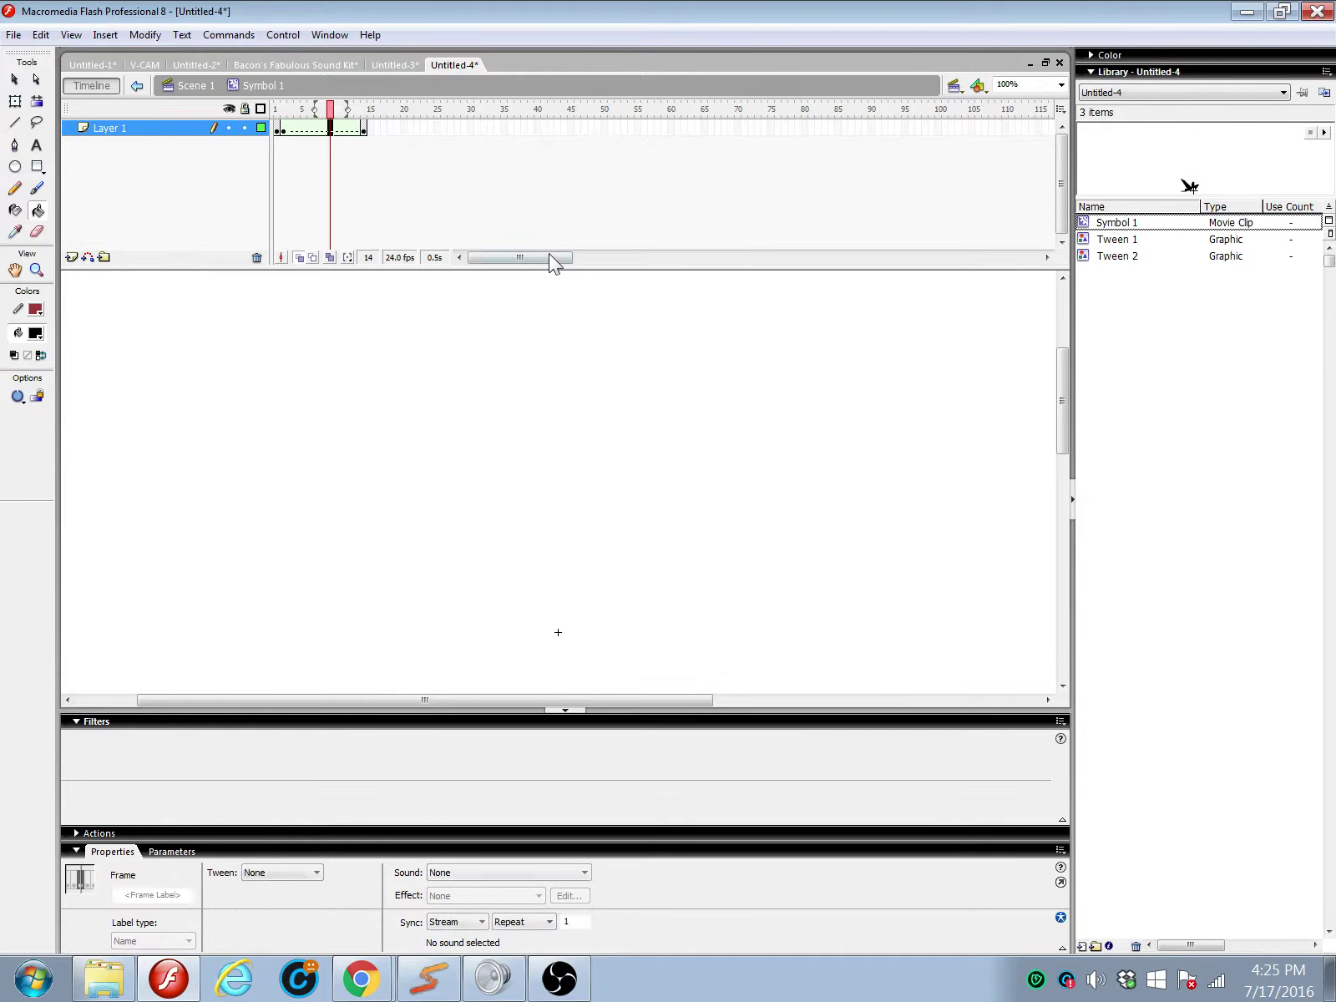
# Step: Undo the tween changes, apply a shape tween between frames 2 and 14, and play it from the start
pyautogui.hotkey('ctrl', 'z')
pyautogui.hotkey('ctrl', 'z')
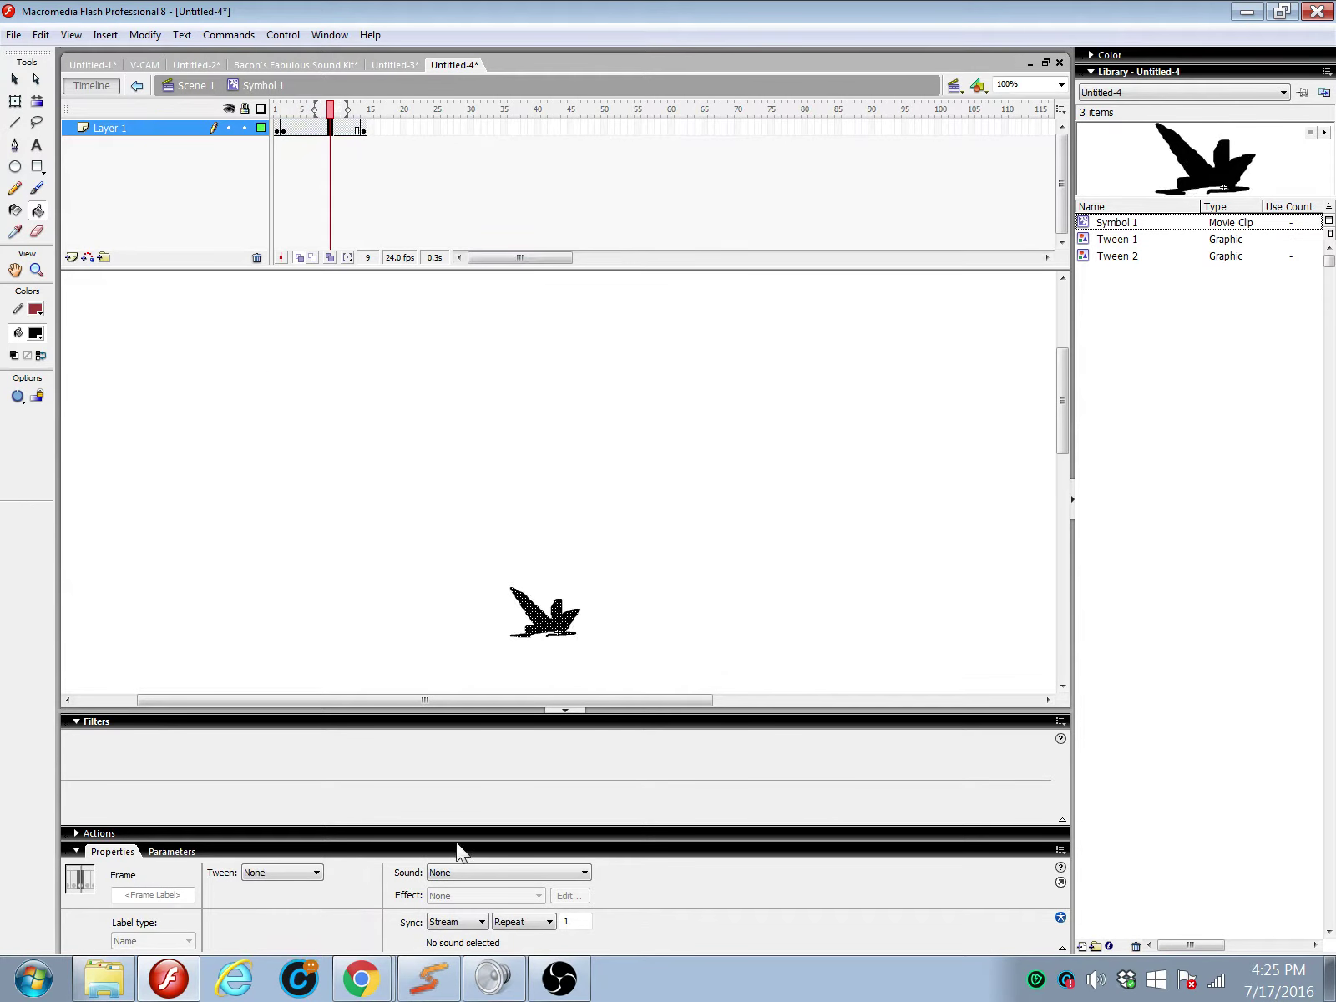
pyautogui.click(256, 909)
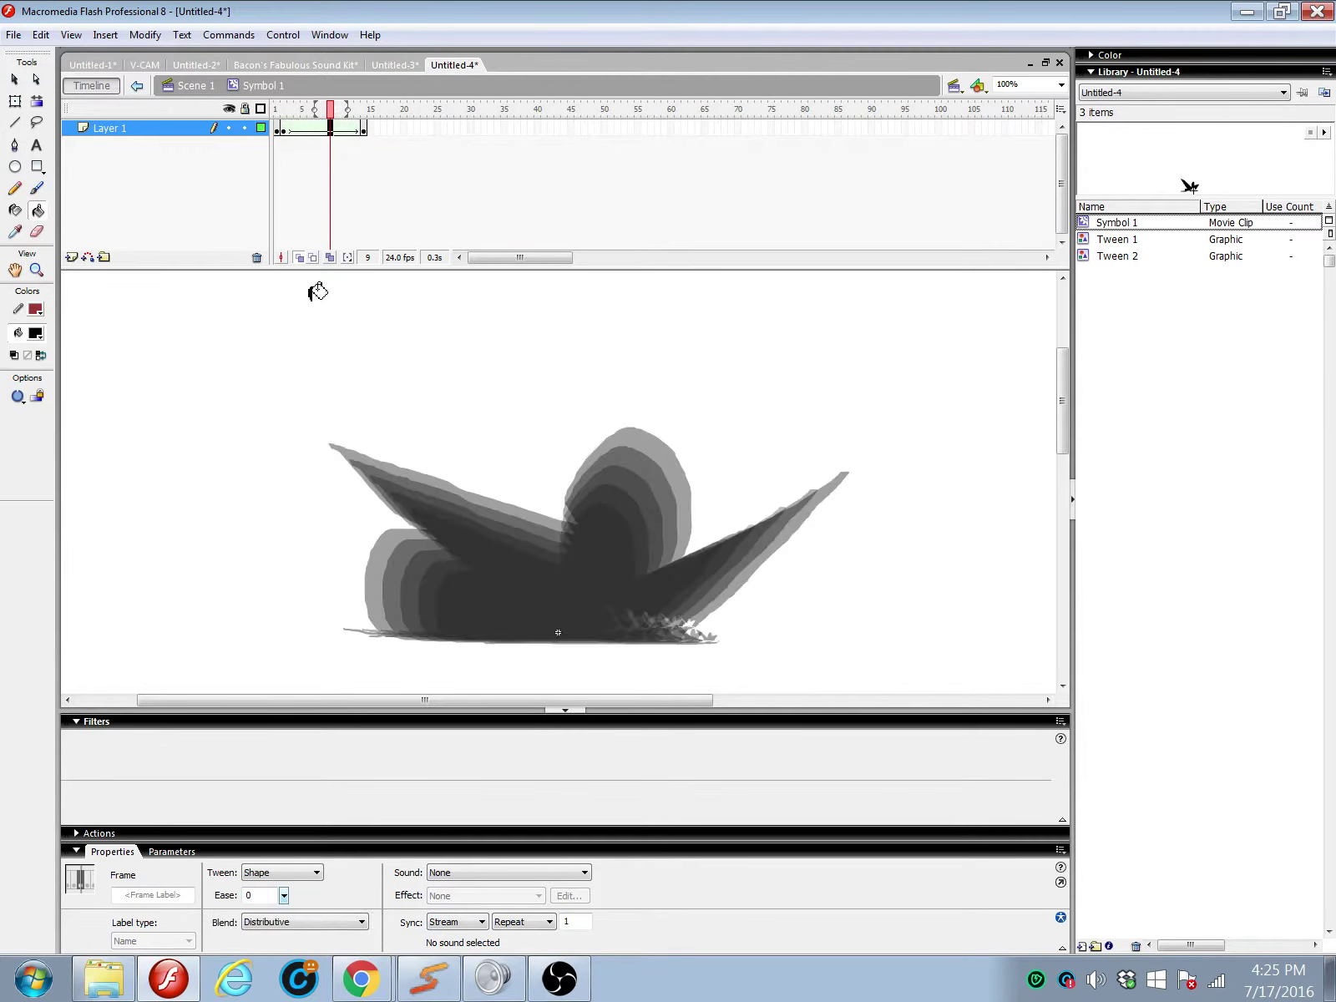
pyautogui.moveTo(336, 124); pyautogui.dragTo(278, 113)
pyautogui.press('Return')
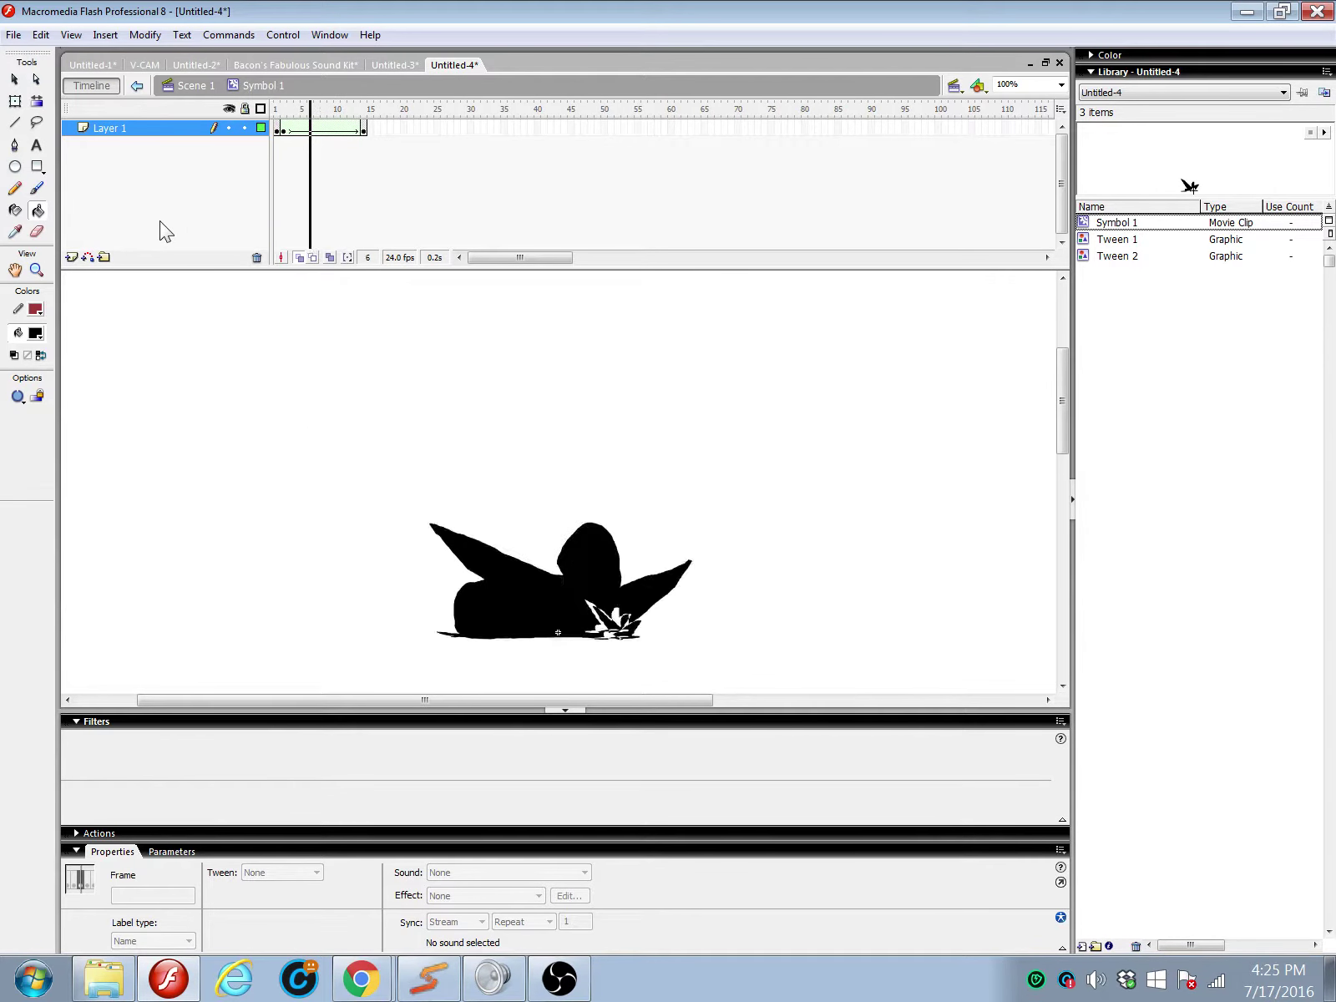
# Step: Remove the frame 14 keyframe holding the large explosion drawing
pyautogui.click(282, 131)
pyautogui.rightClick(364, 129)
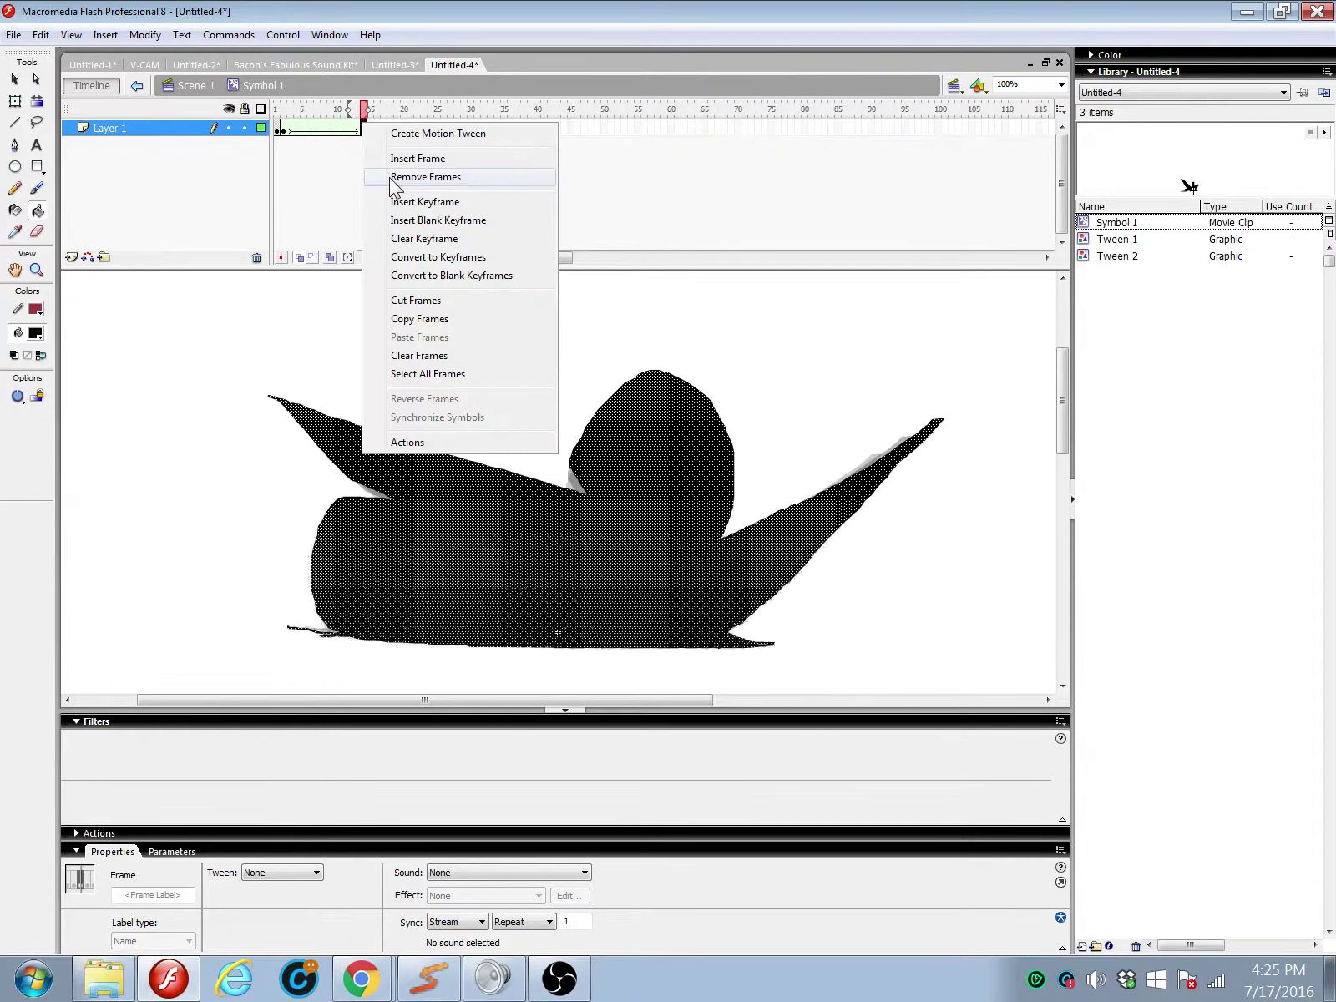
pyautogui.click(389, 177)
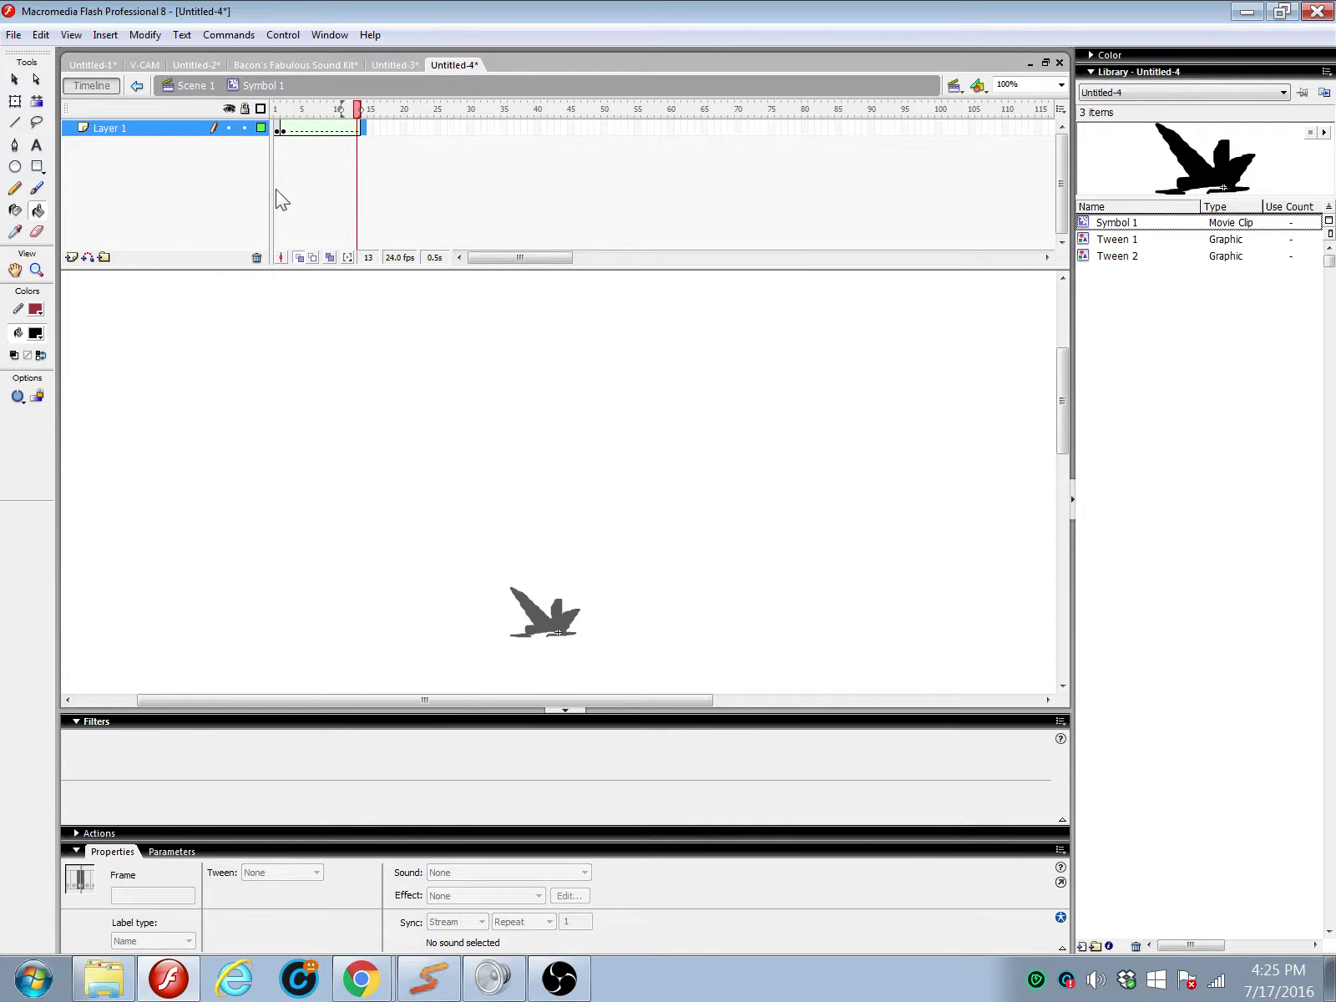
# Step: Insert a new blank keyframe at frame 14 of Layer 1
pyautogui.click(37, 189)
pyautogui.click(37, 270)
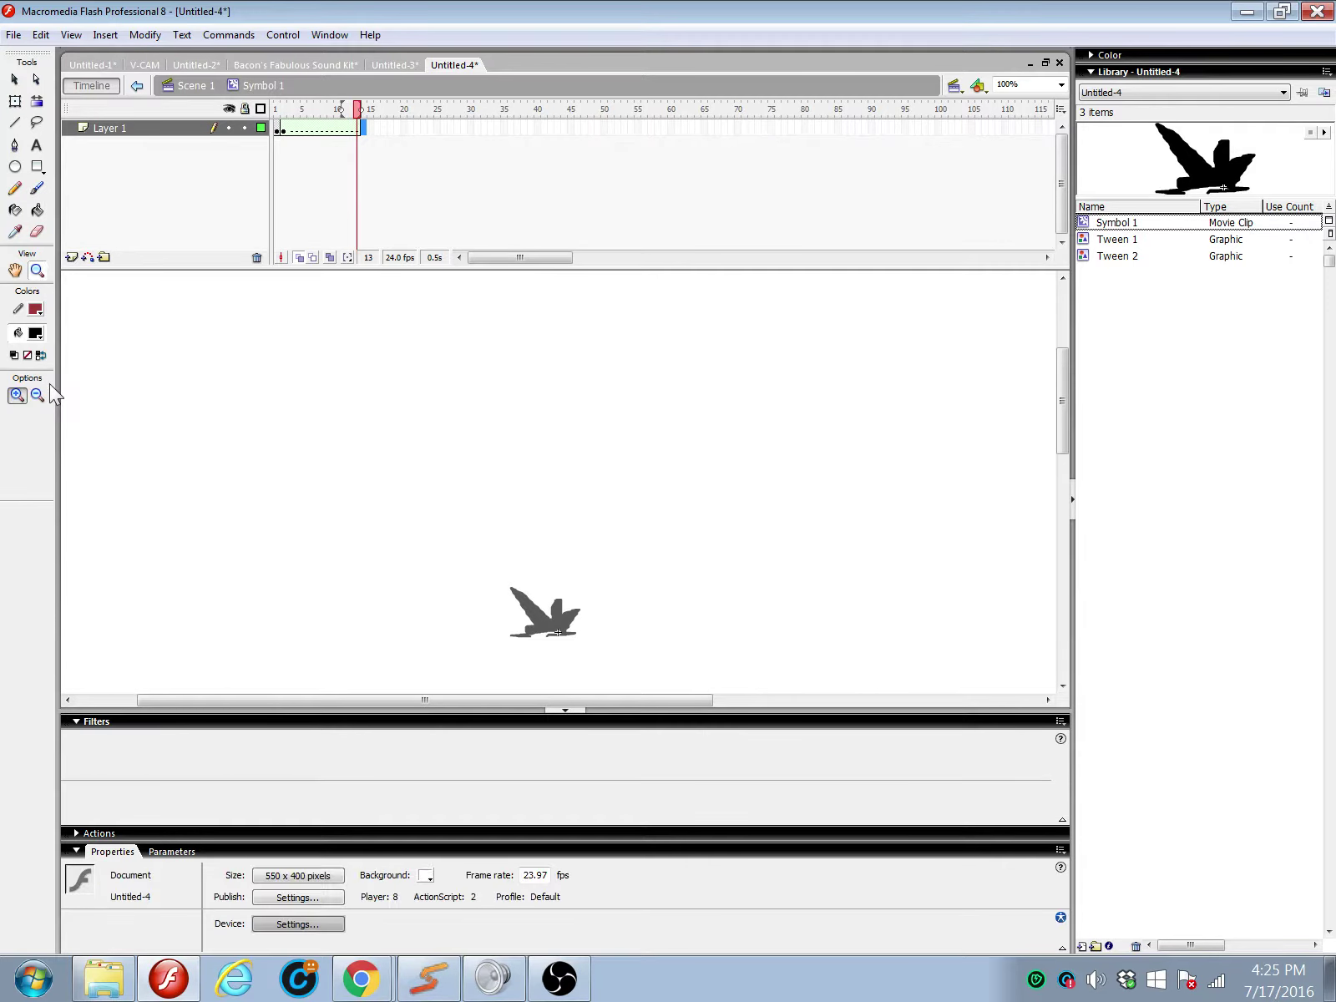
pyautogui.click(37, 395)
pyautogui.click(248, 462)
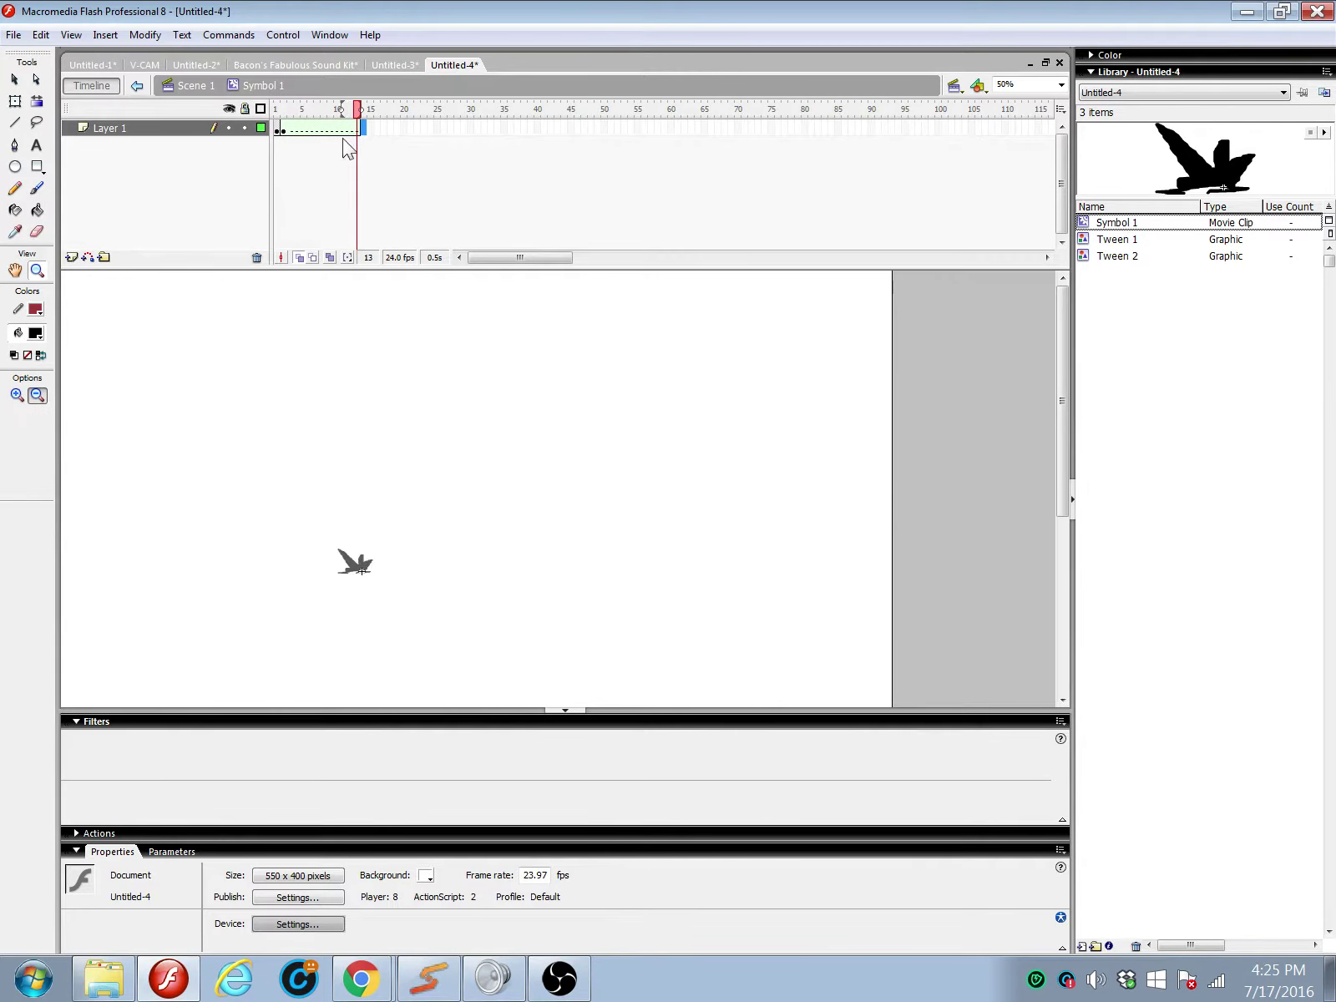
pyautogui.rightClick(364, 129)
pyautogui.click(416, 223)
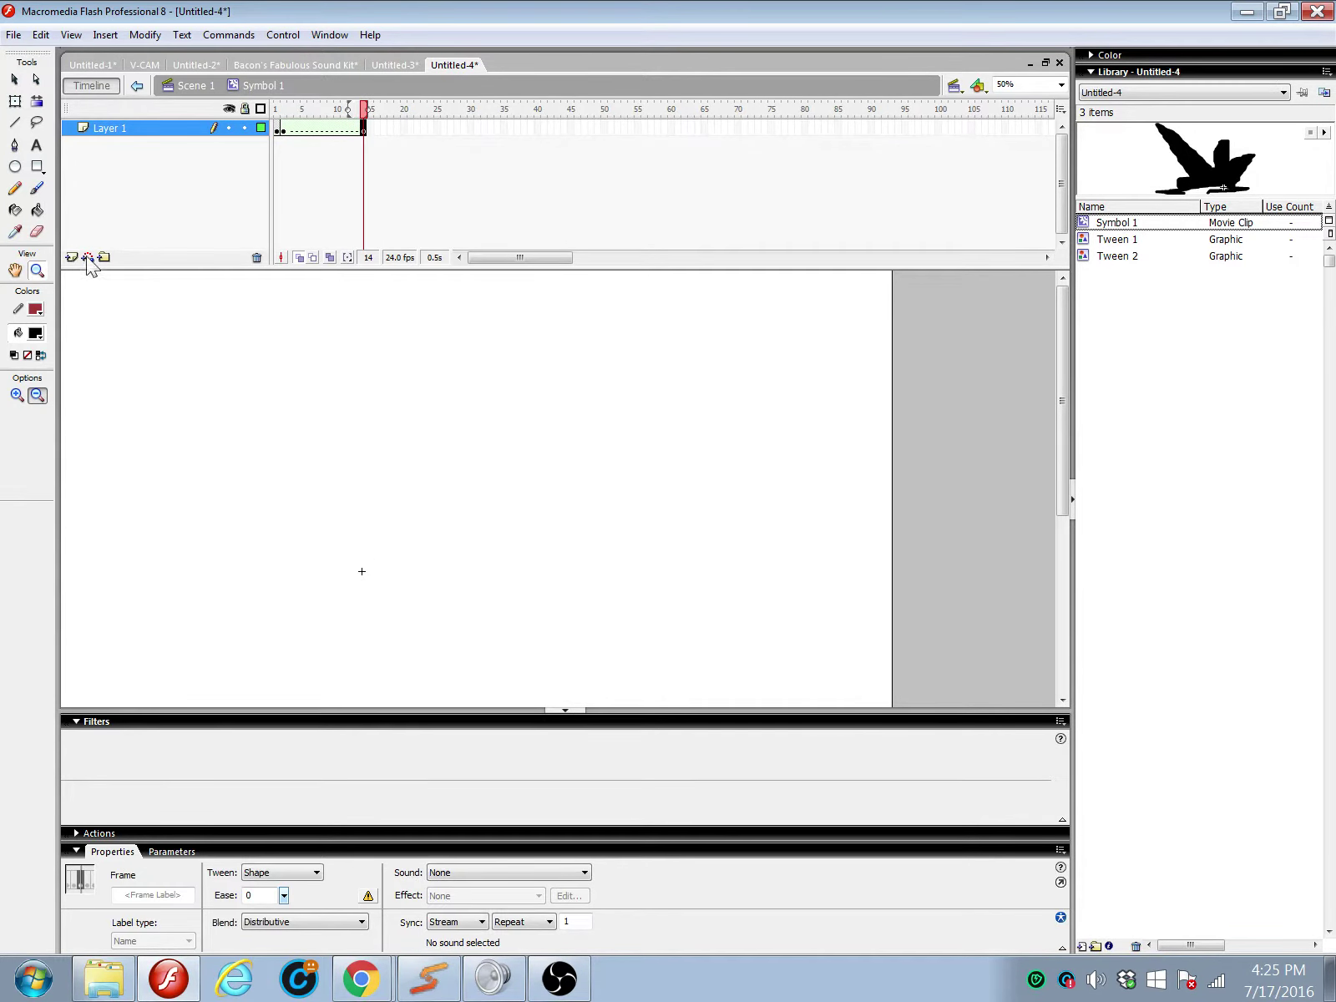
# Step: Remove the shape tween from the frames between 2 and 14
pyautogui.click(36, 188)
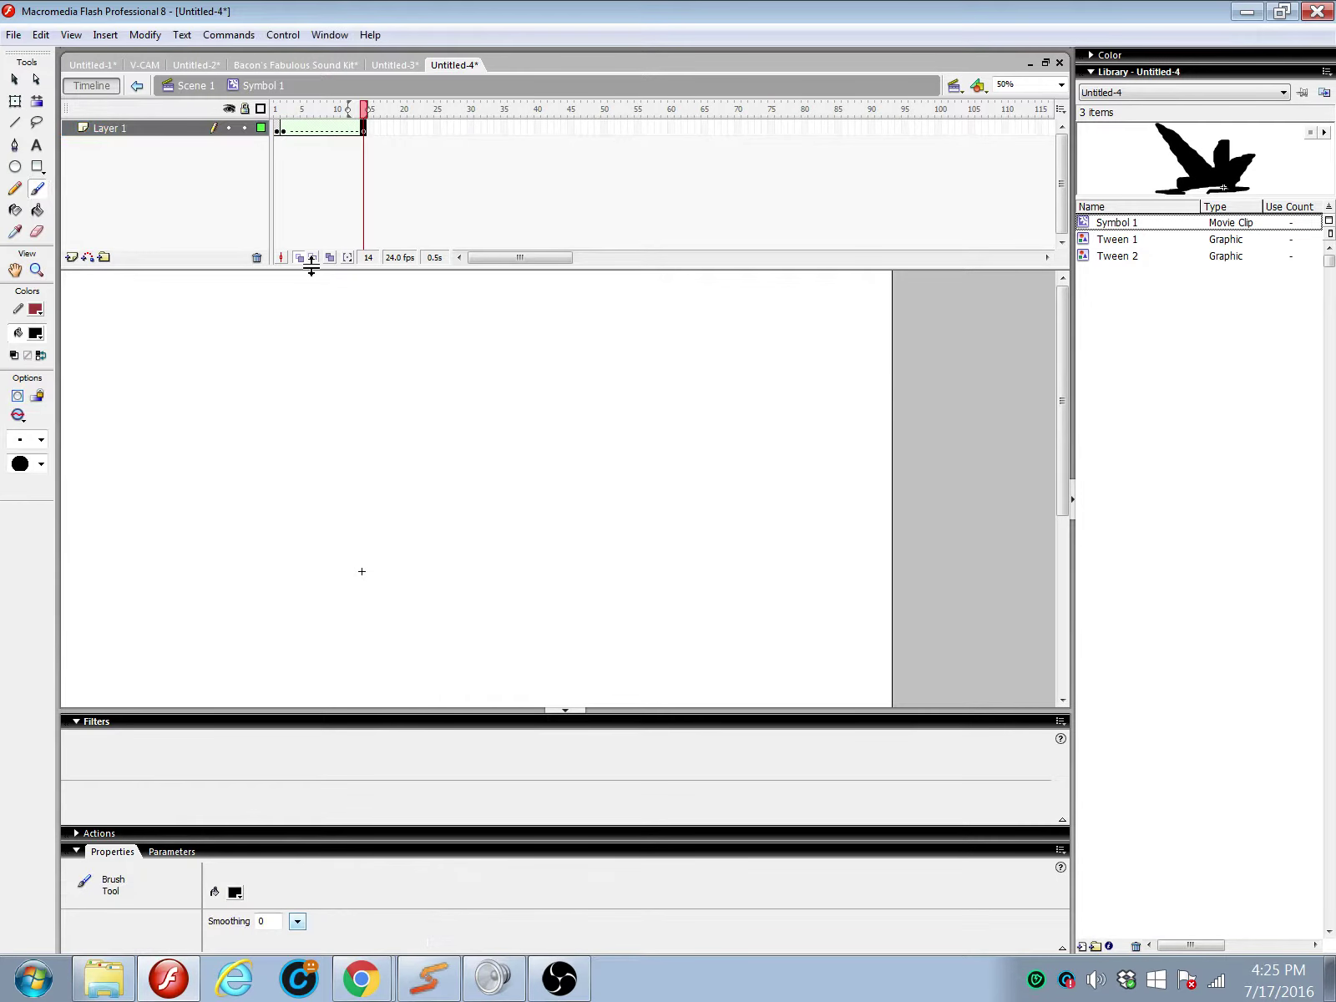
pyautogui.rightClick(313, 127)
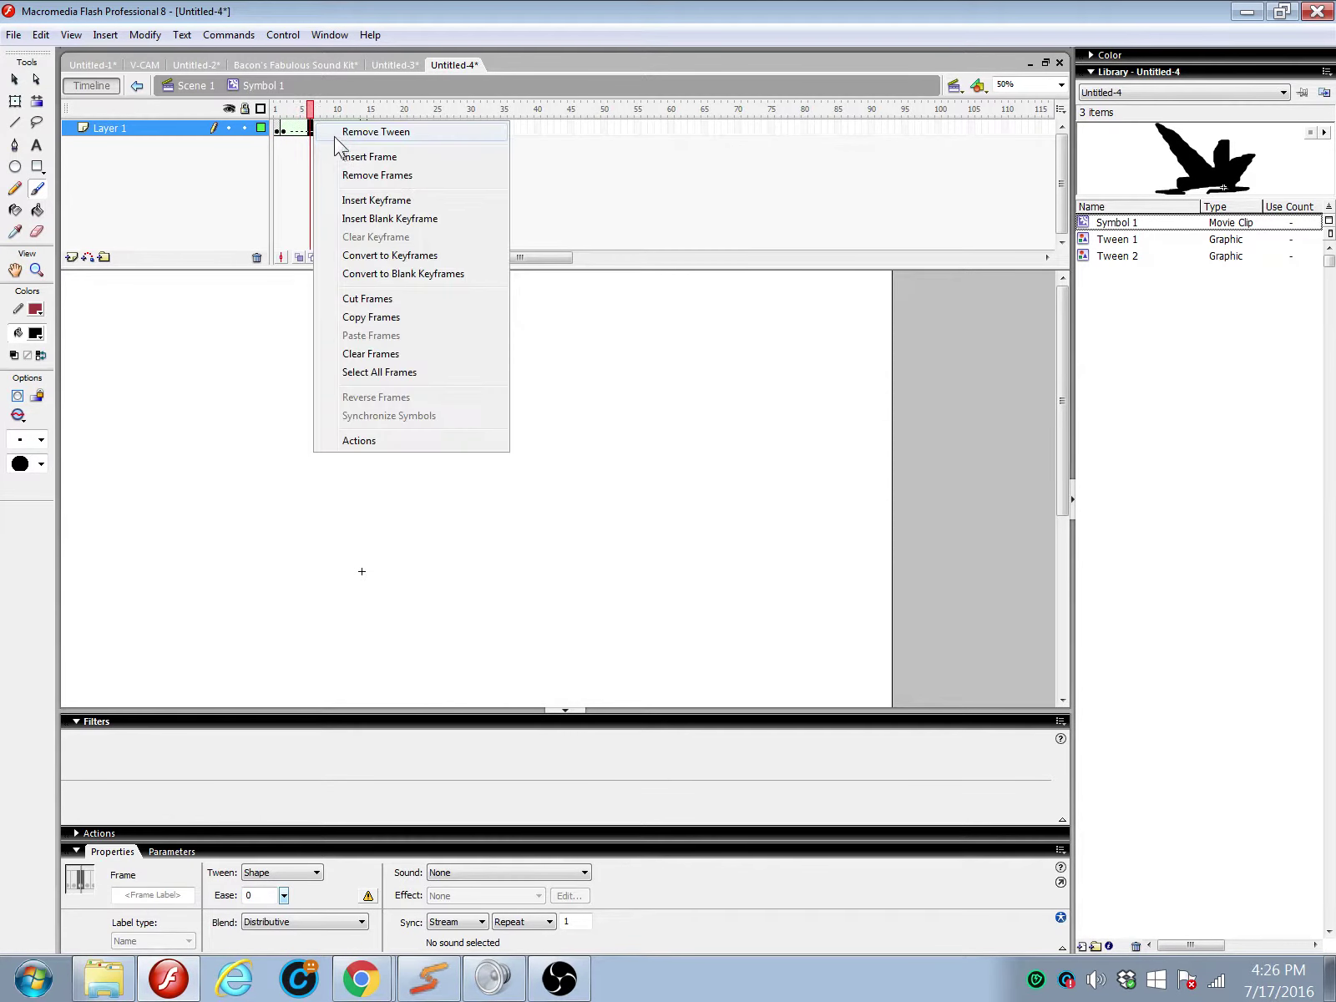
pyautogui.click(339, 138)
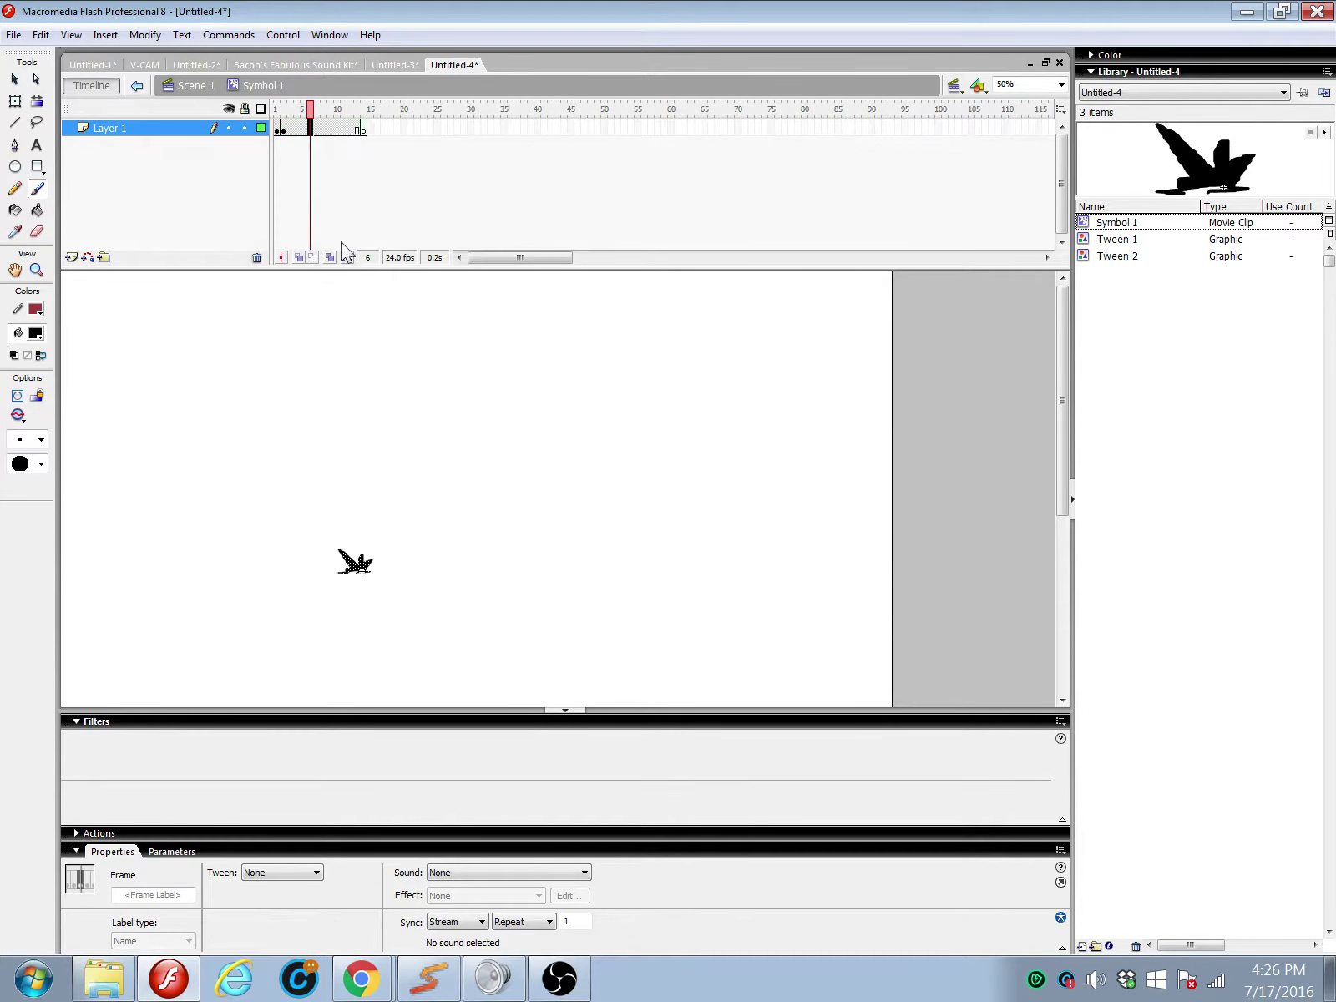
# Step: Turn on onion skinning at the blank frame 14 keyframe to show the small explosion as a drawing guide
pyautogui.click(365, 129)
pyautogui.click(299, 257)
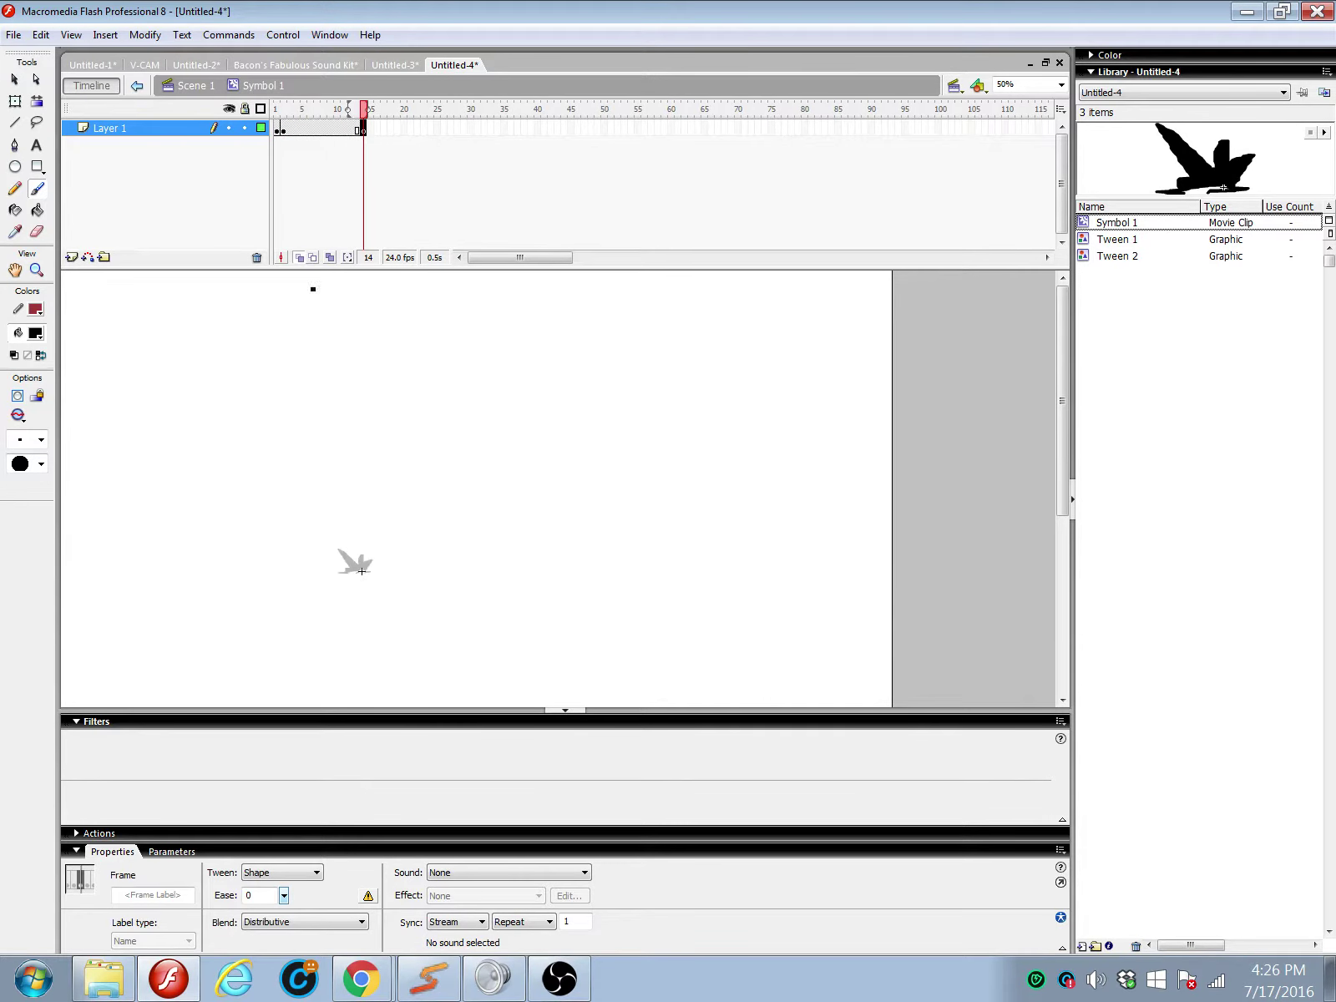
# Step: Draw a medium-sized explosion outline around the onion-skinned small explosion at frame 14 and fill it with black
pyautogui.moveTo(176, 568); pyautogui.dragTo(473, 582)
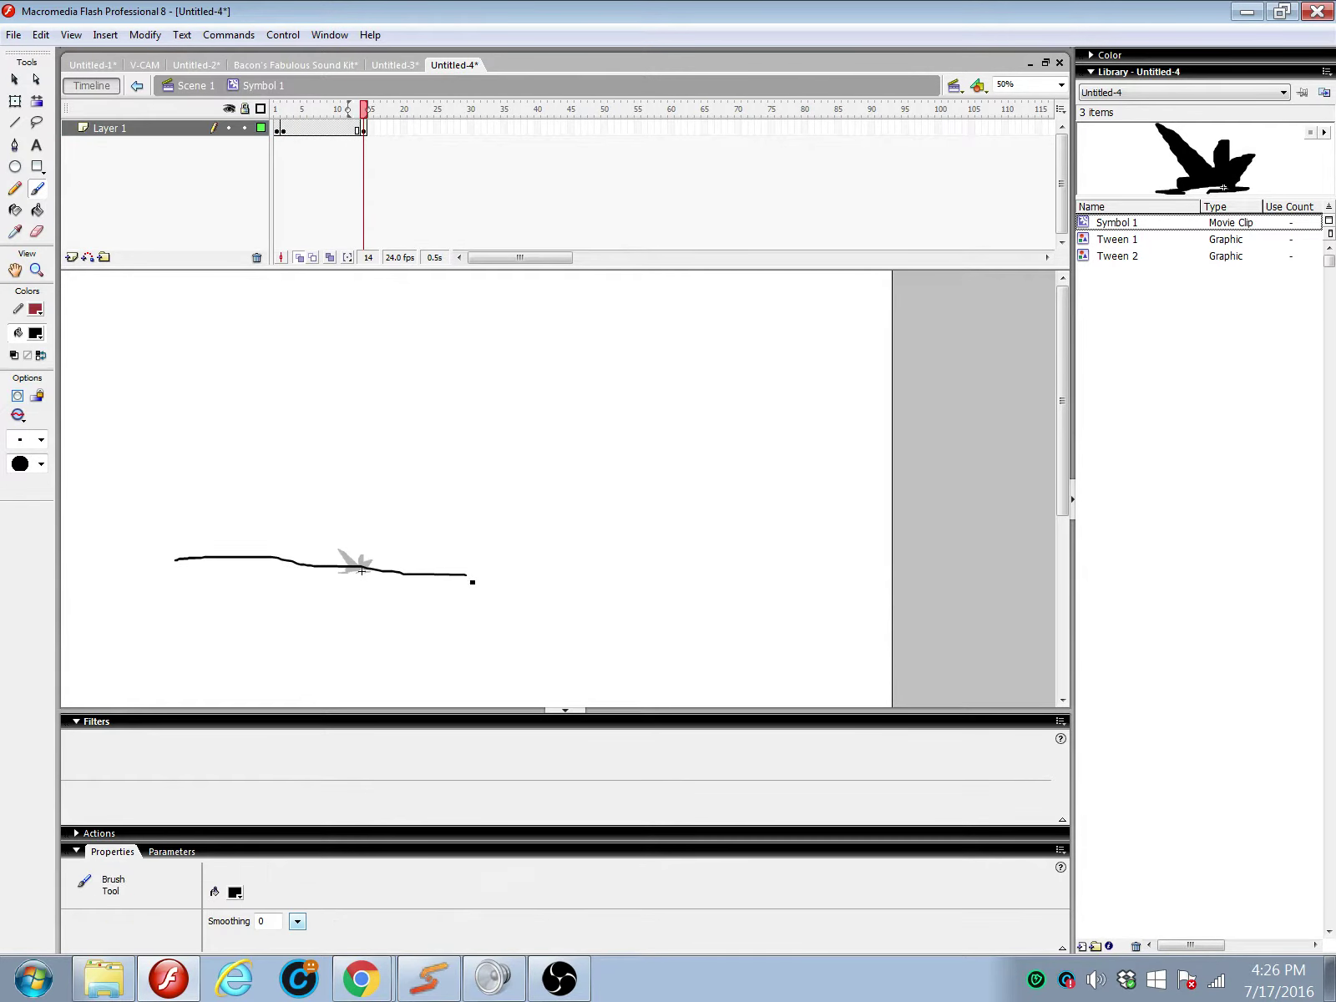
pyautogui.hotkey('ctrl', 'z')
pyautogui.moveTo(286, 572)
pyautogui.mouseDown()
pyautogui.moveTo(435, 565)
pyautogui.moveTo(411, 560)
pyautogui.moveTo(488, 467)
pyautogui.mouseUp()
pyautogui.moveTo(418, 513)
pyautogui.mouseDown()
pyautogui.moveTo(421, 482)
pyautogui.moveTo(370, 434)
pyautogui.mouseUp()
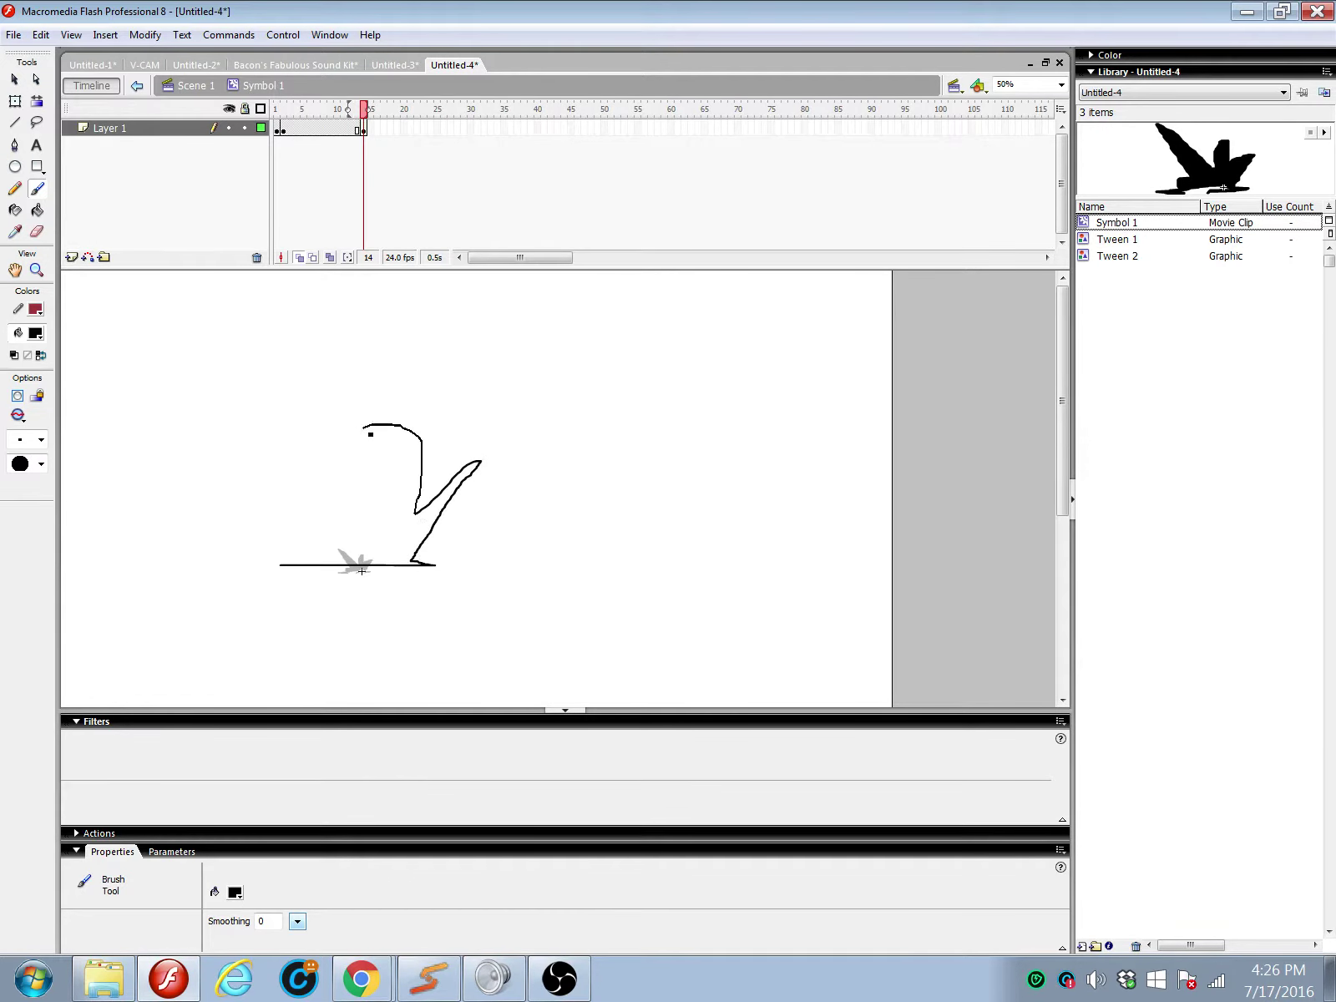
pyautogui.moveTo(338, 493)
pyautogui.mouseDown()
pyautogui.moveTo(261, 411)
pyautogui.moveTo(326, 535)
pyautogui.mouseUp()
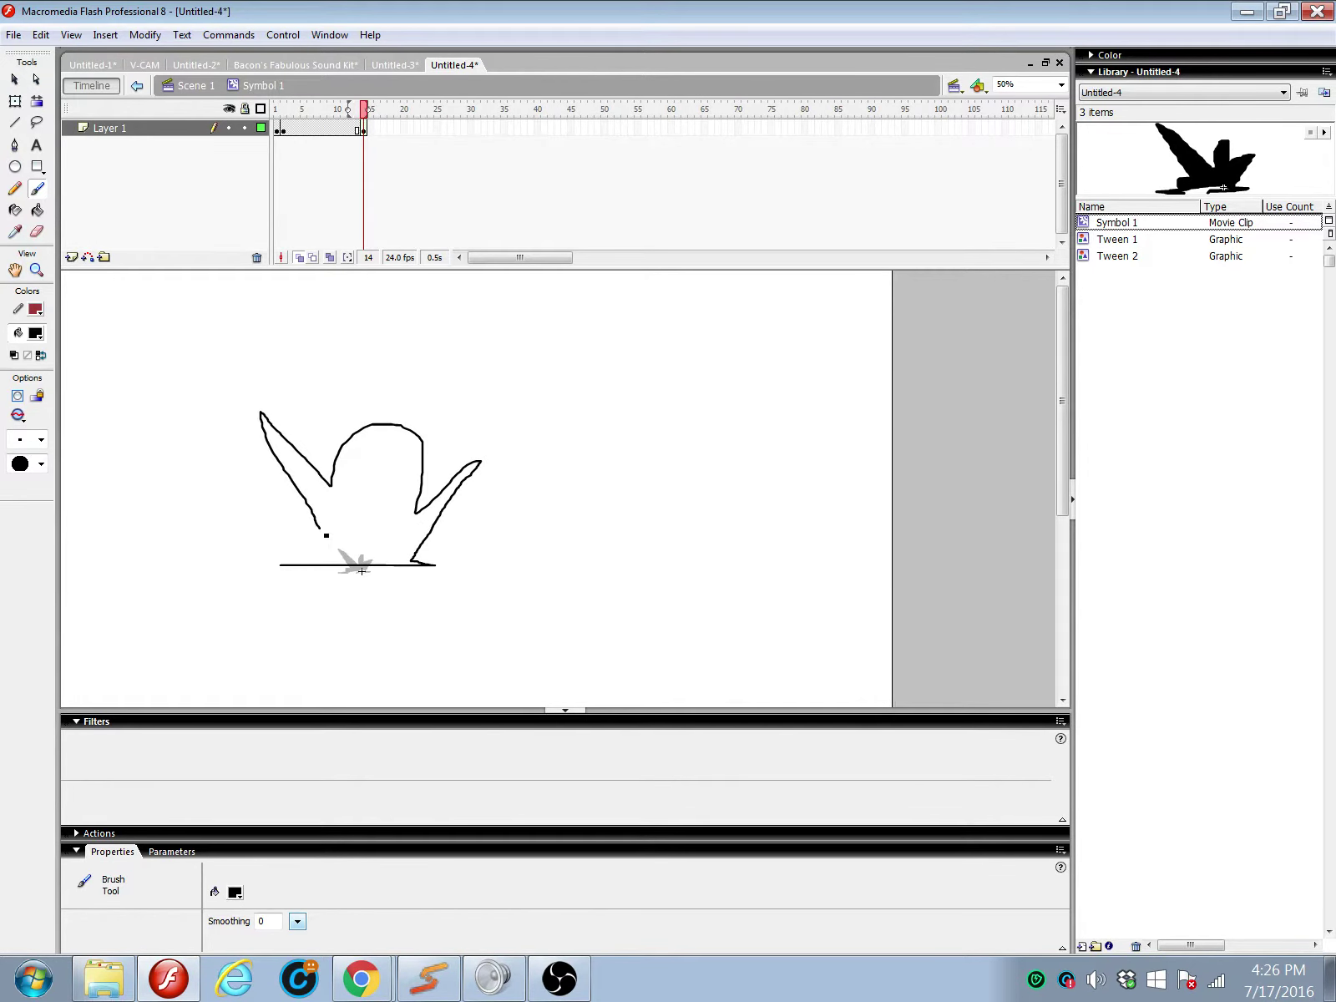
pyautogui.click(37, 211)
pyautogui.click(368, 484)
# Step: Apply a shape tween to the frames between the small explosion at frame 2 and the drawing at frame 14
pyautogui.click(331, 129)
pyautogui.rightClick(332, 129)
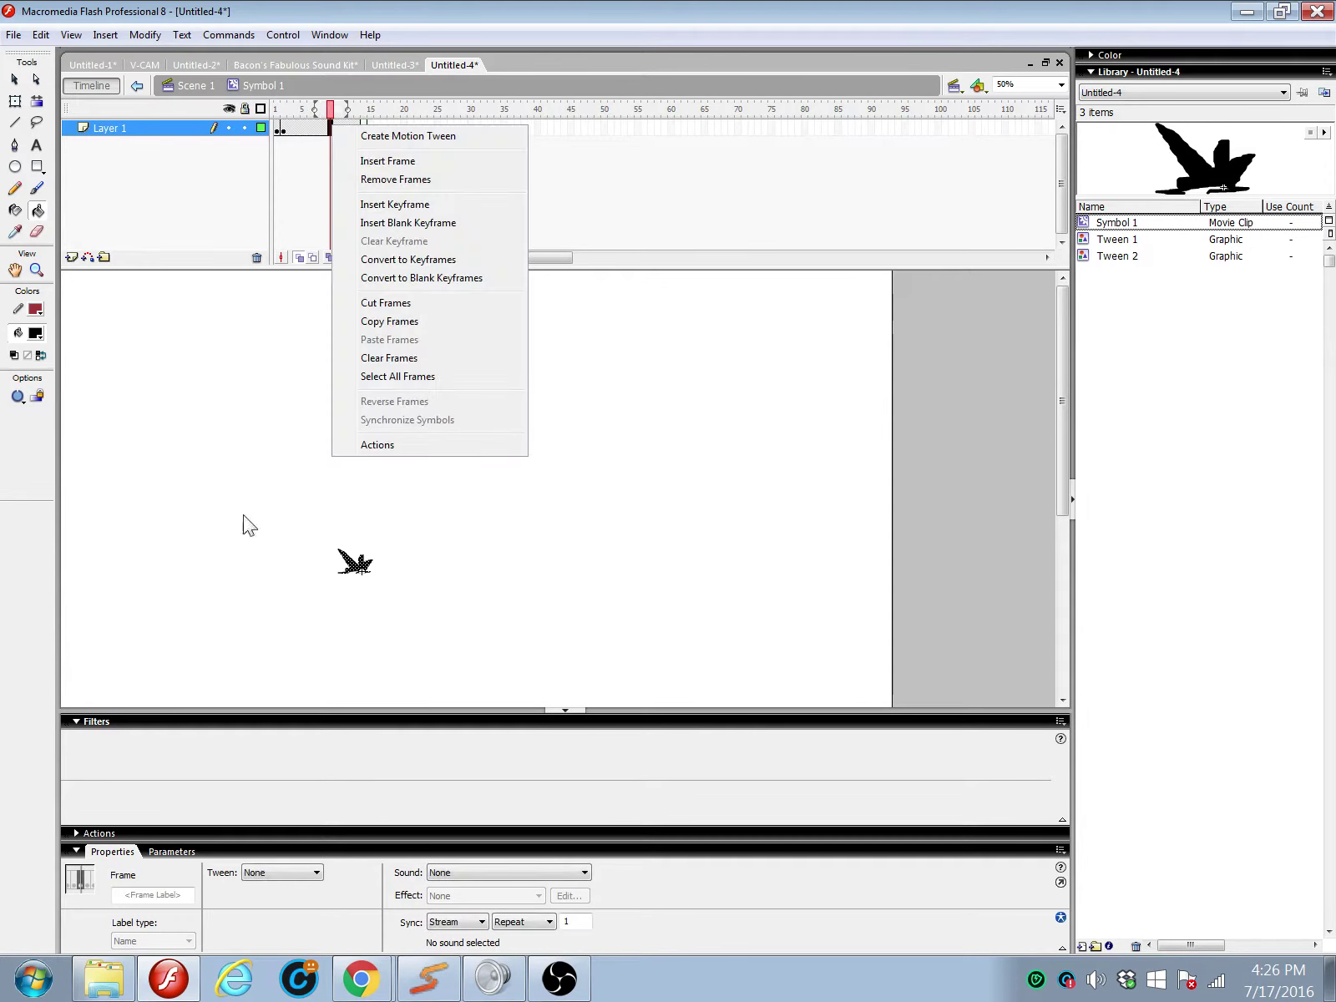
pyautogui.click(255, 873)
pyautogui.click(257, 910)
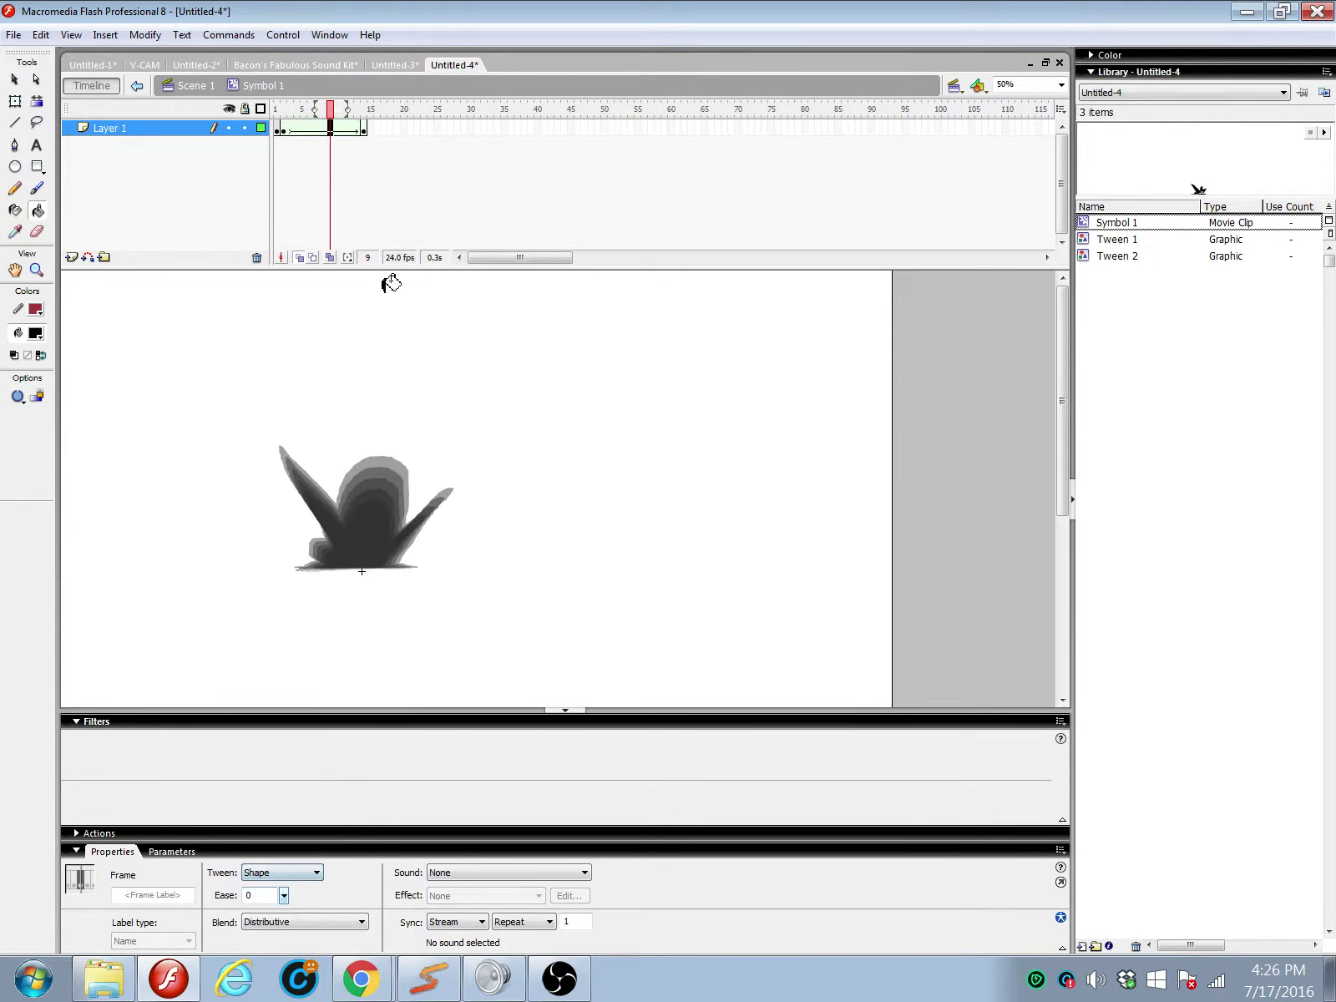
# Step: Set the easing of the shape tween between frames 2 and 14 to 100 out
pyautogui.moveTo(332, 110)
pyautogui.mouseDown()
pyautogui.moveTo(292, 109)
pyautogui.moveTo(304, 156)
pyautogui.moveTo(351, 150)
pyautogui.moveTo(357, 134)
pyautogui.moveTo(343, 130)
pyautogui.mouseUp()
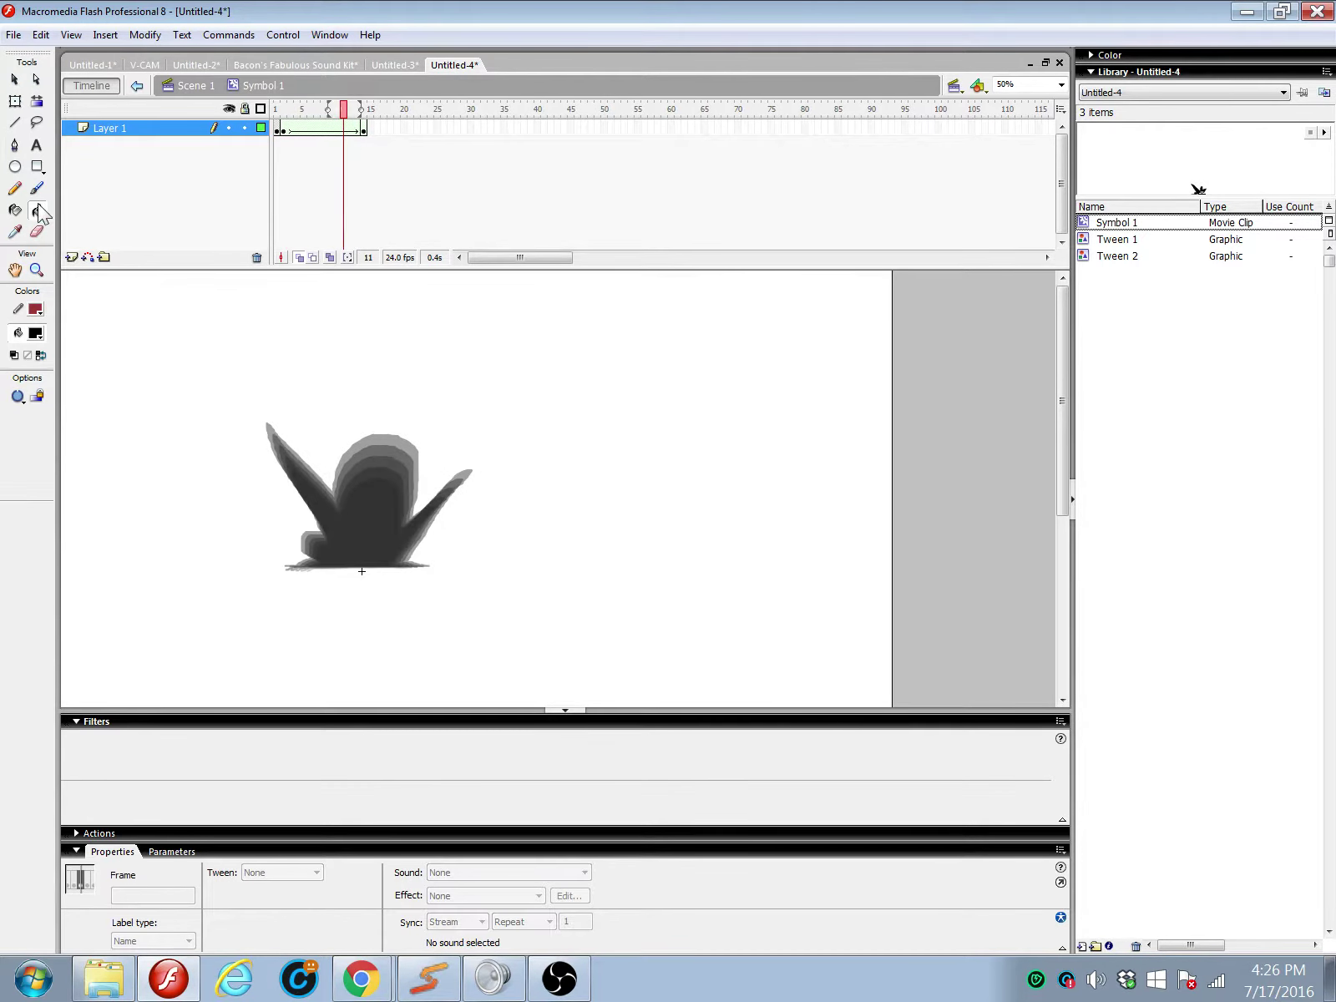
pyautogui.click(14, 78)
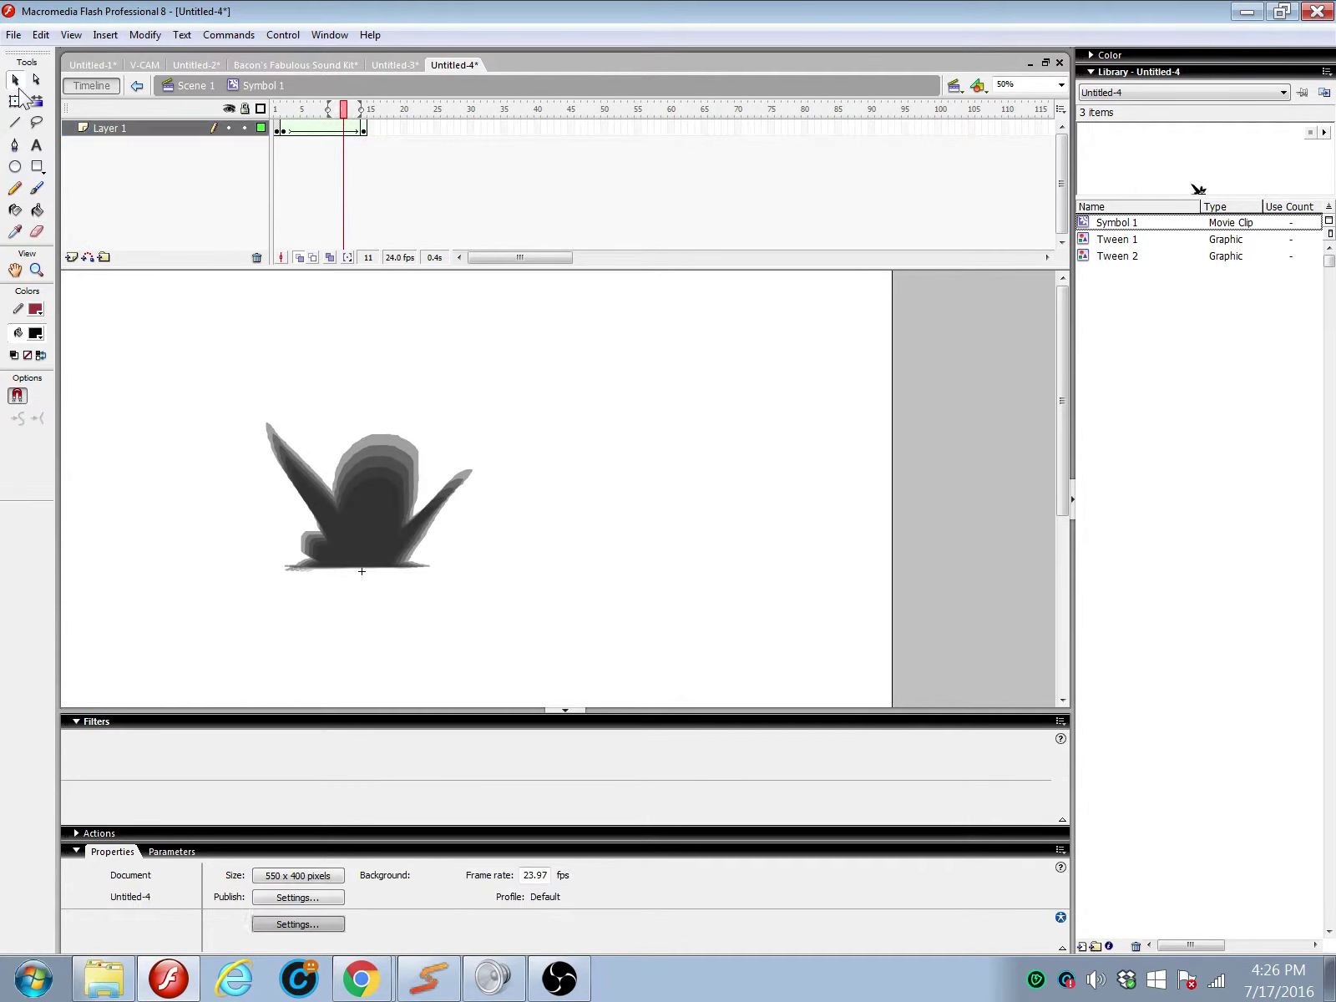
pyautogui.click(344, 130)
pyautogui.moveTo(284, 896); pyautogui.dragTo(299, 845)
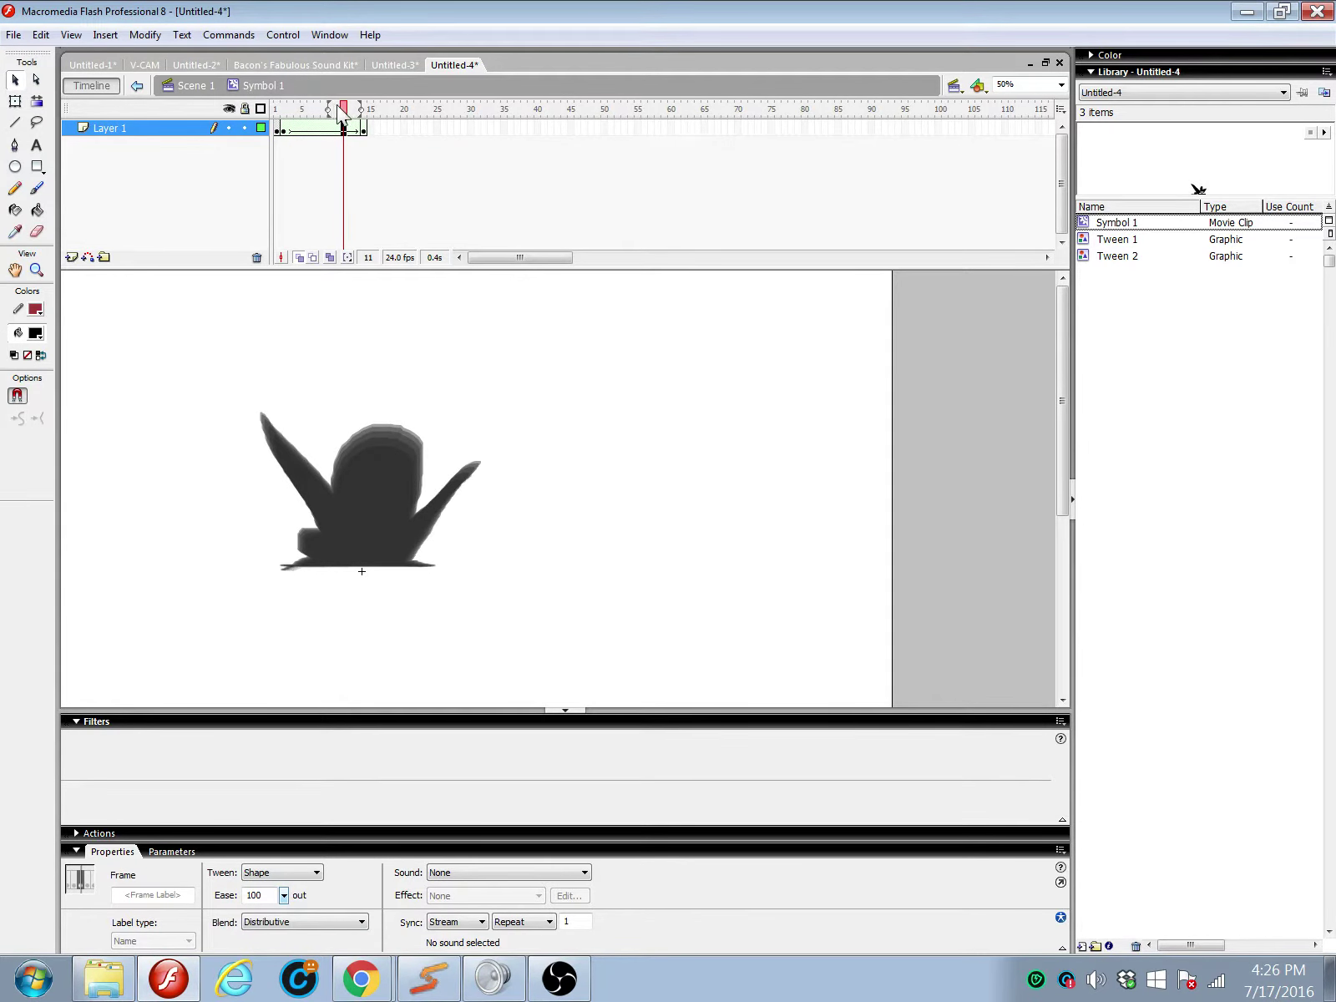
# Step: Insert a blank keyframe at frame 37 of Layer 1
pyautogui.moveTo(344, 109)
pyautogui.mouseDown()
pyautogui.moveTo(302, 108)
pyautogui.moveTo(363, 108)
pyautogui.mouseUp()
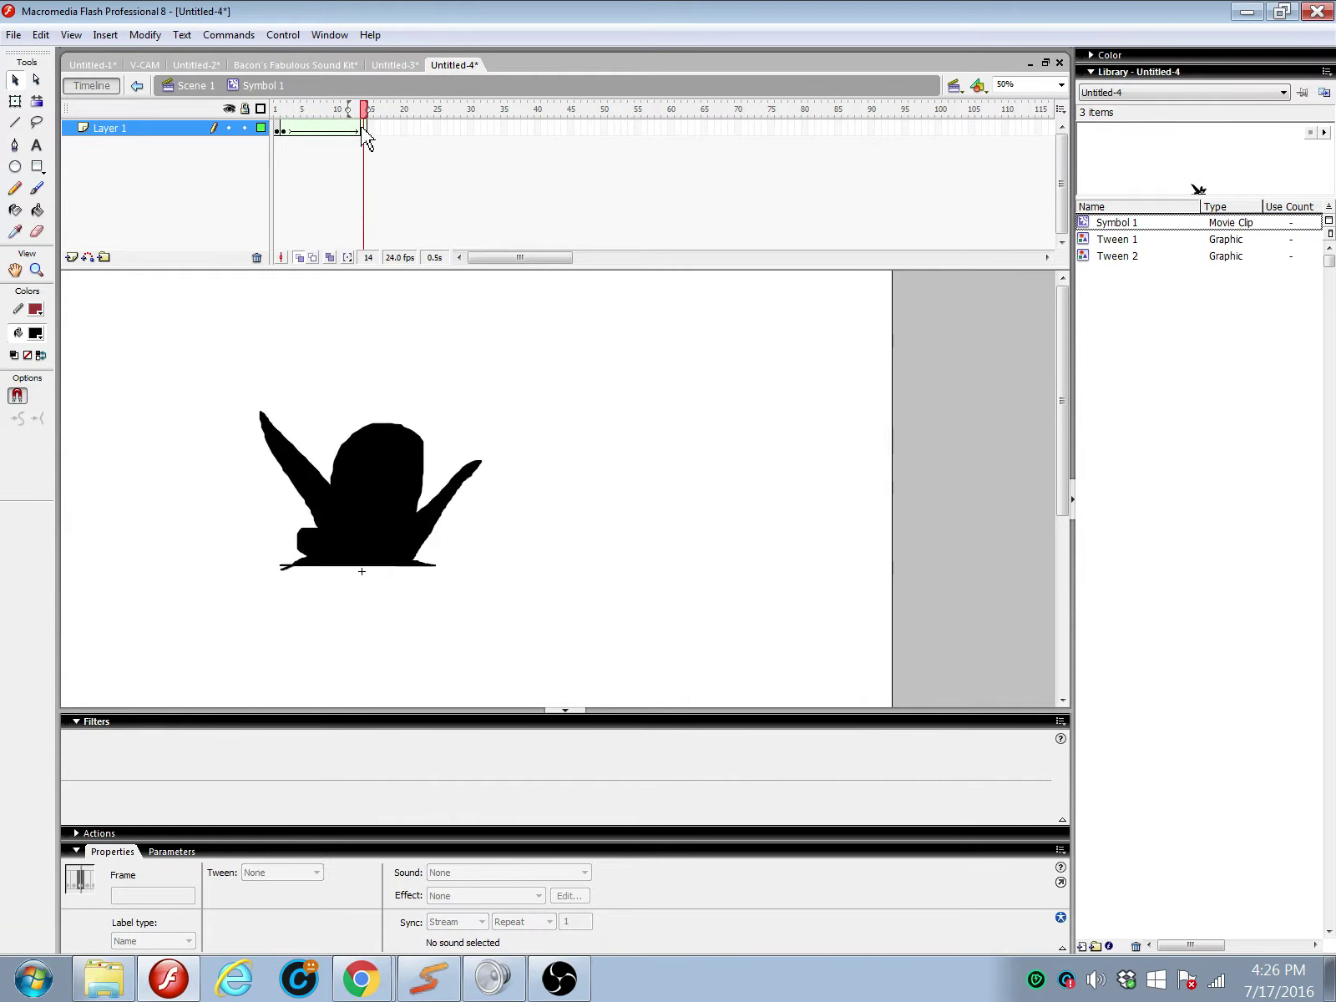
pyautogui.click(364, 129)
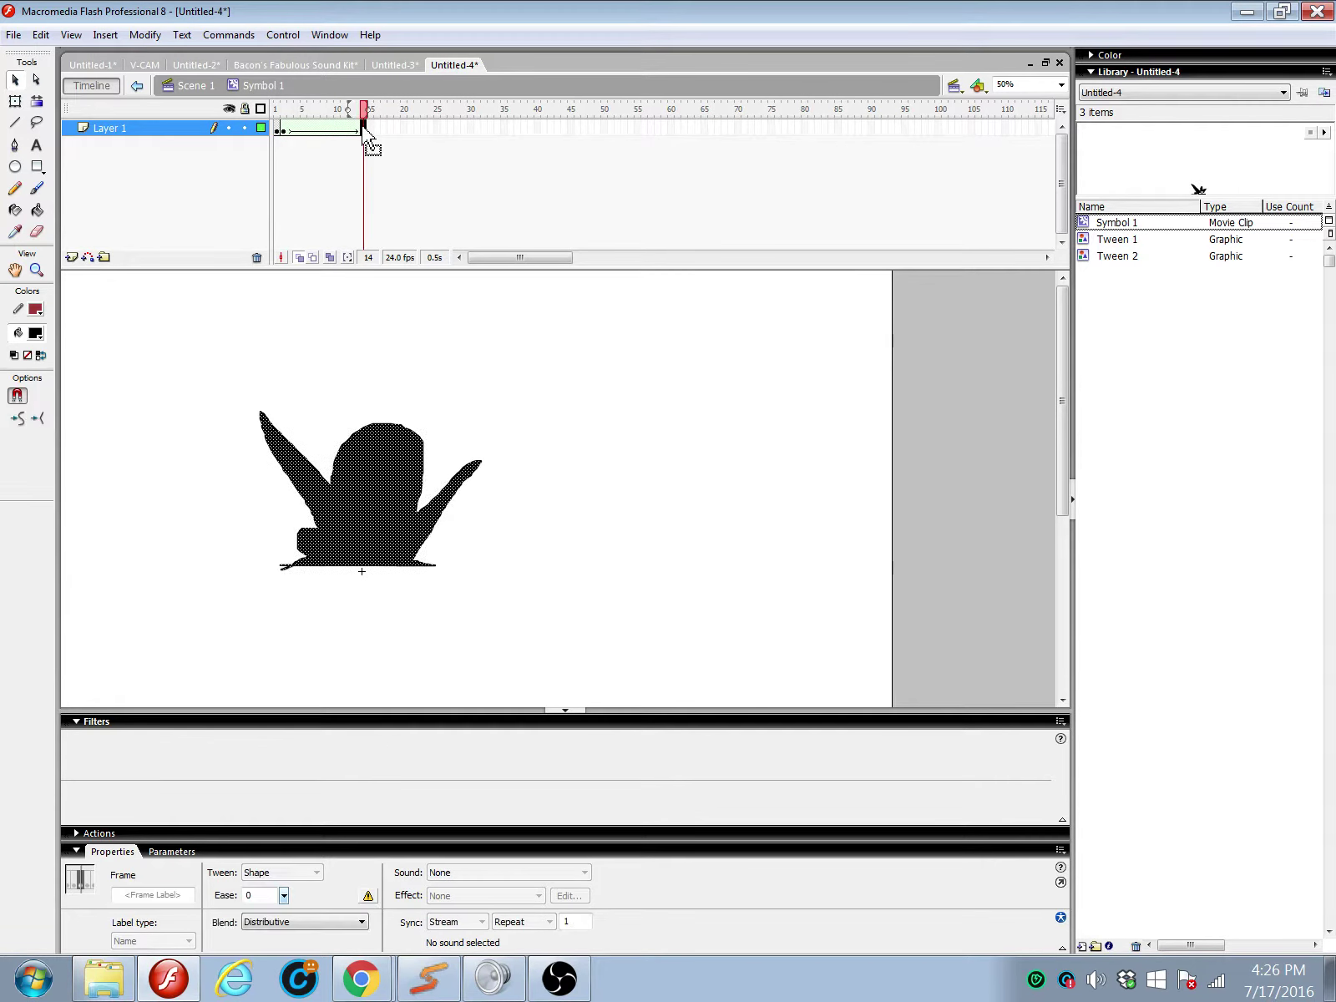
pyautogui.rightClick(515, 130)
pyautogui.click(581, 234)
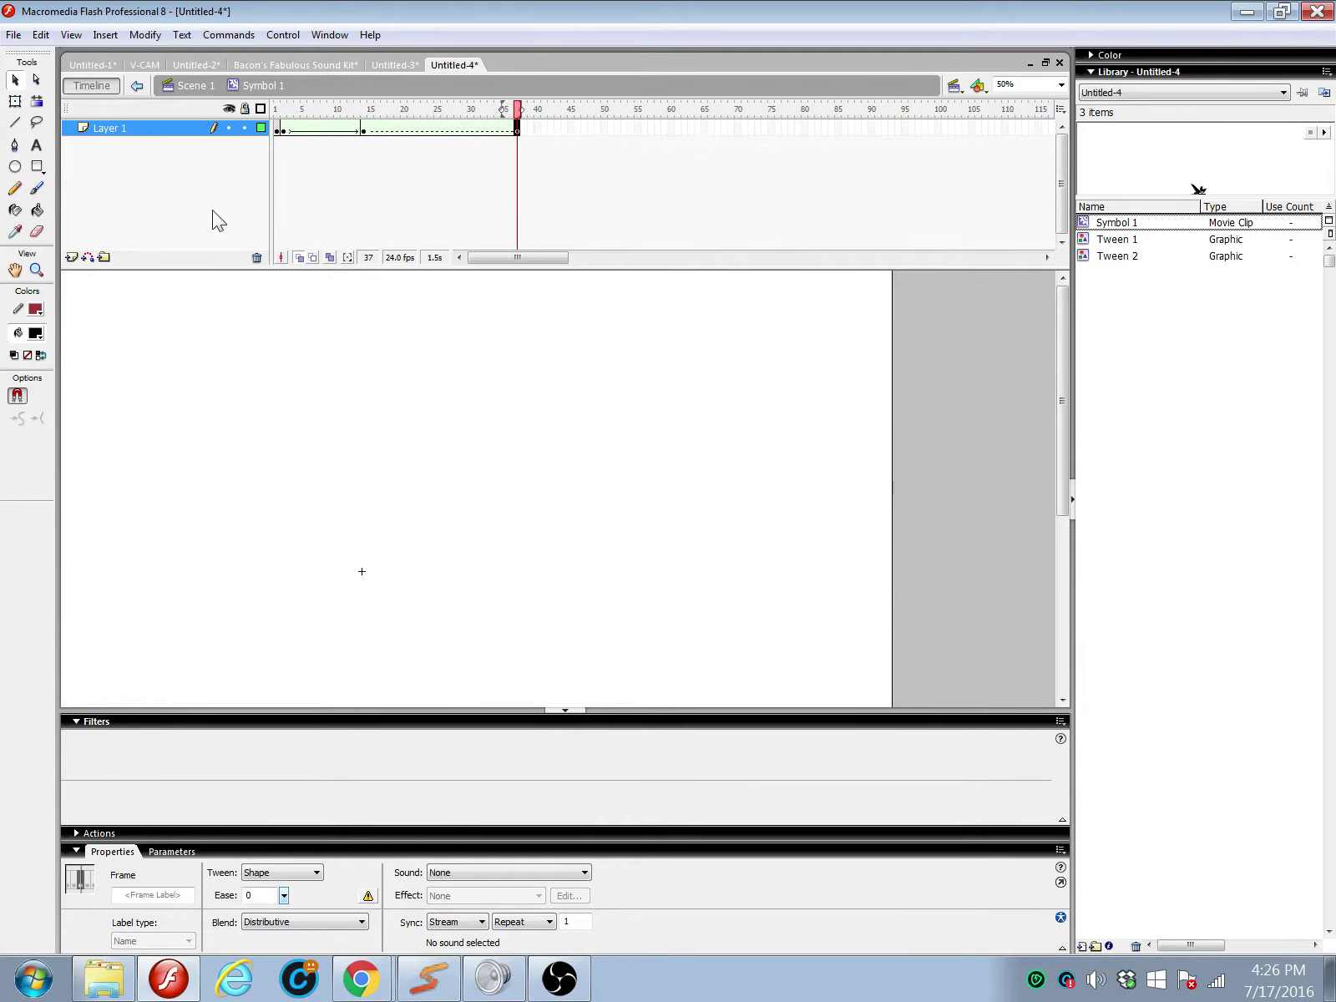
# Step: Remove the tween between frames 14 and 37 and return to the blank frame 37 with the Brush tool
pyautogui.click(36, 187)
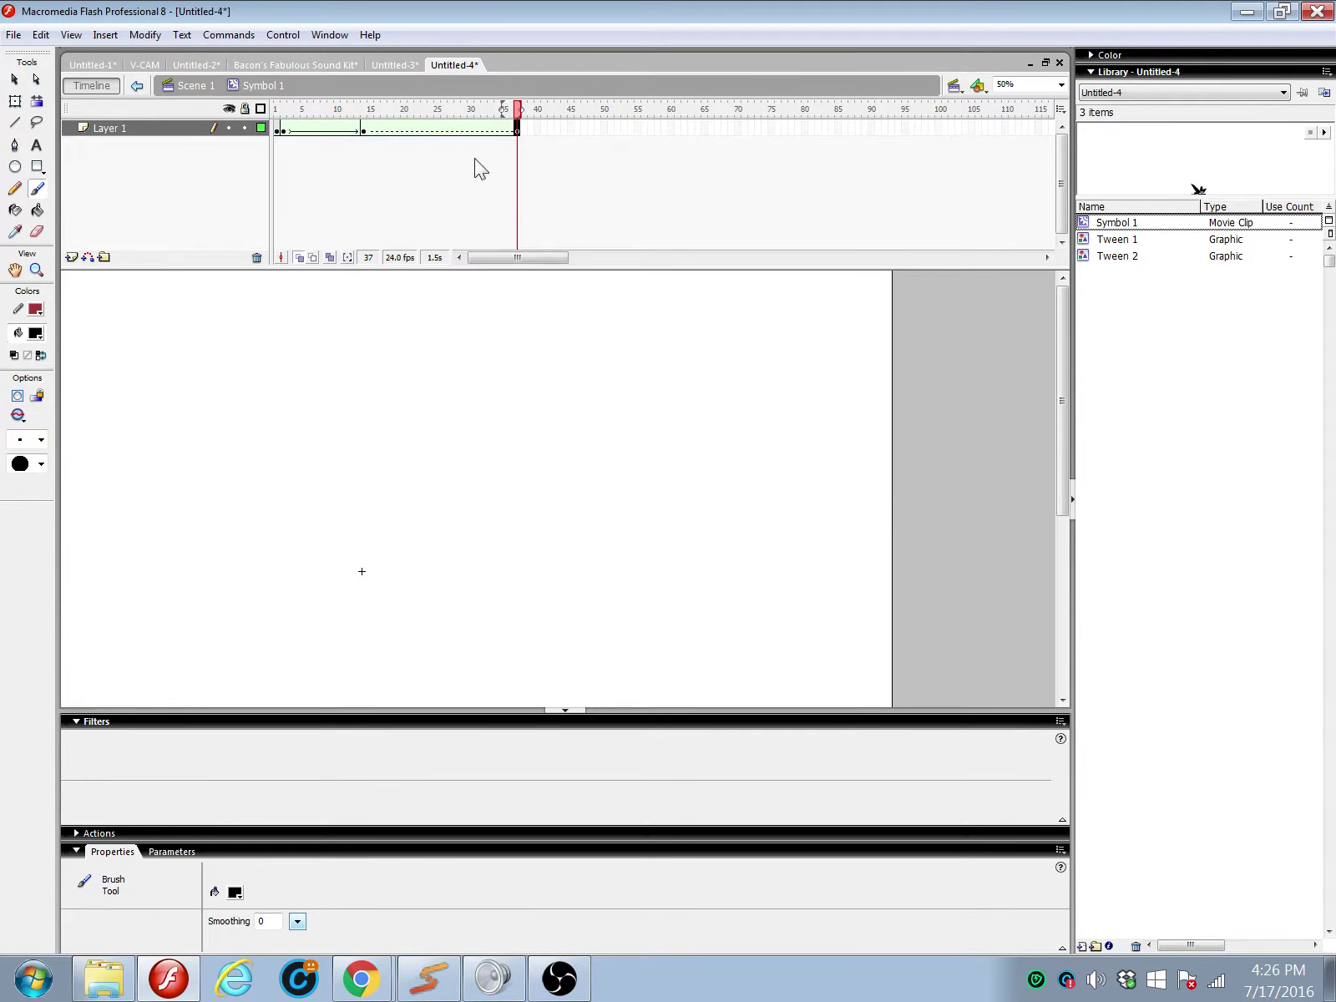
pyautogui.rightClick(473, 130)
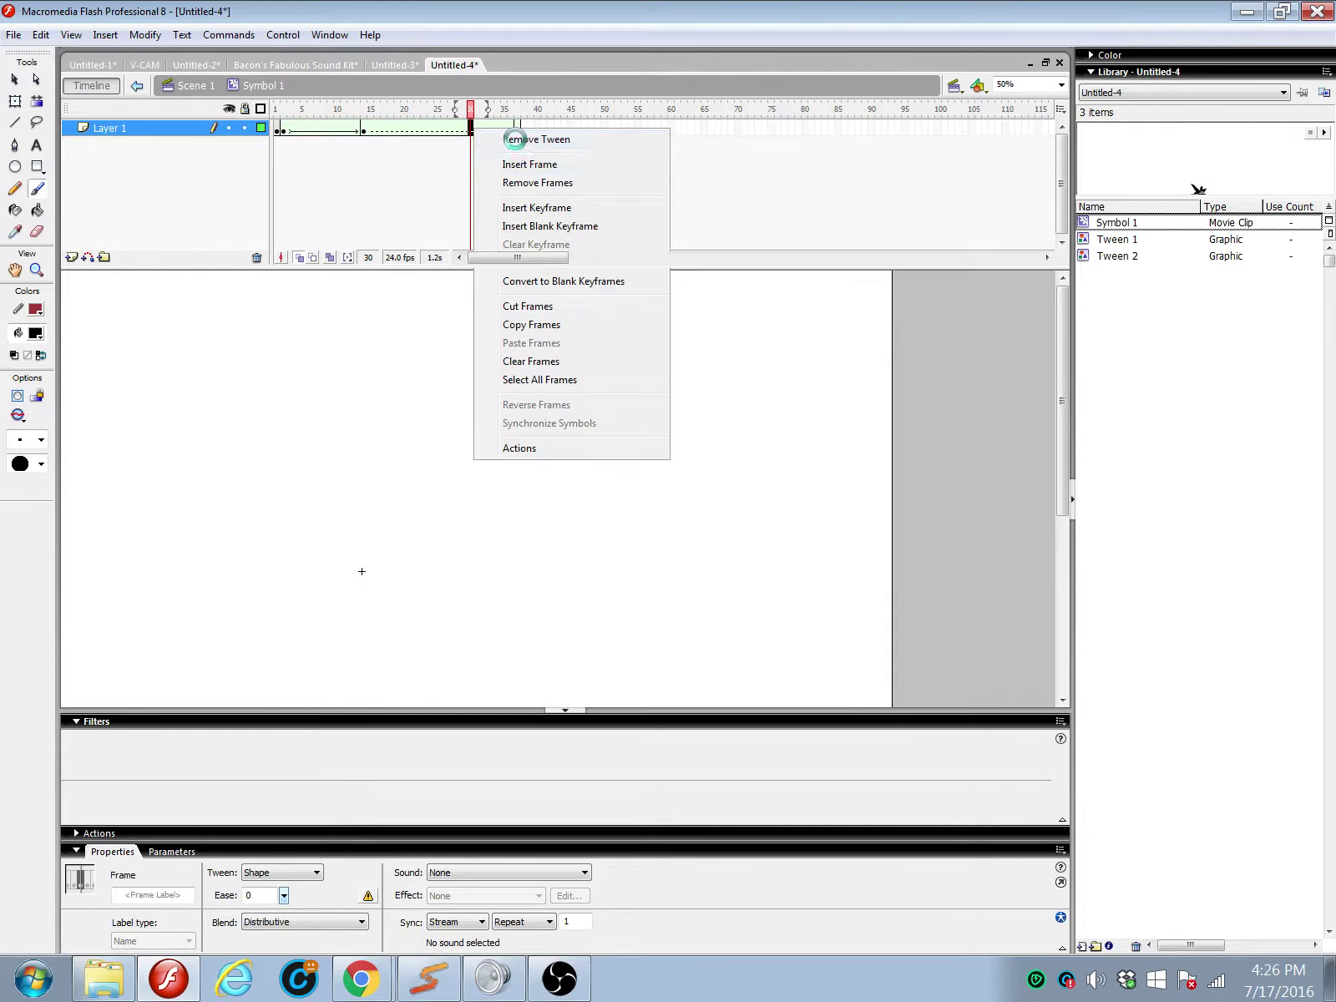
pyautogui.click(526, 140)
pyautogui.click(515, 129)
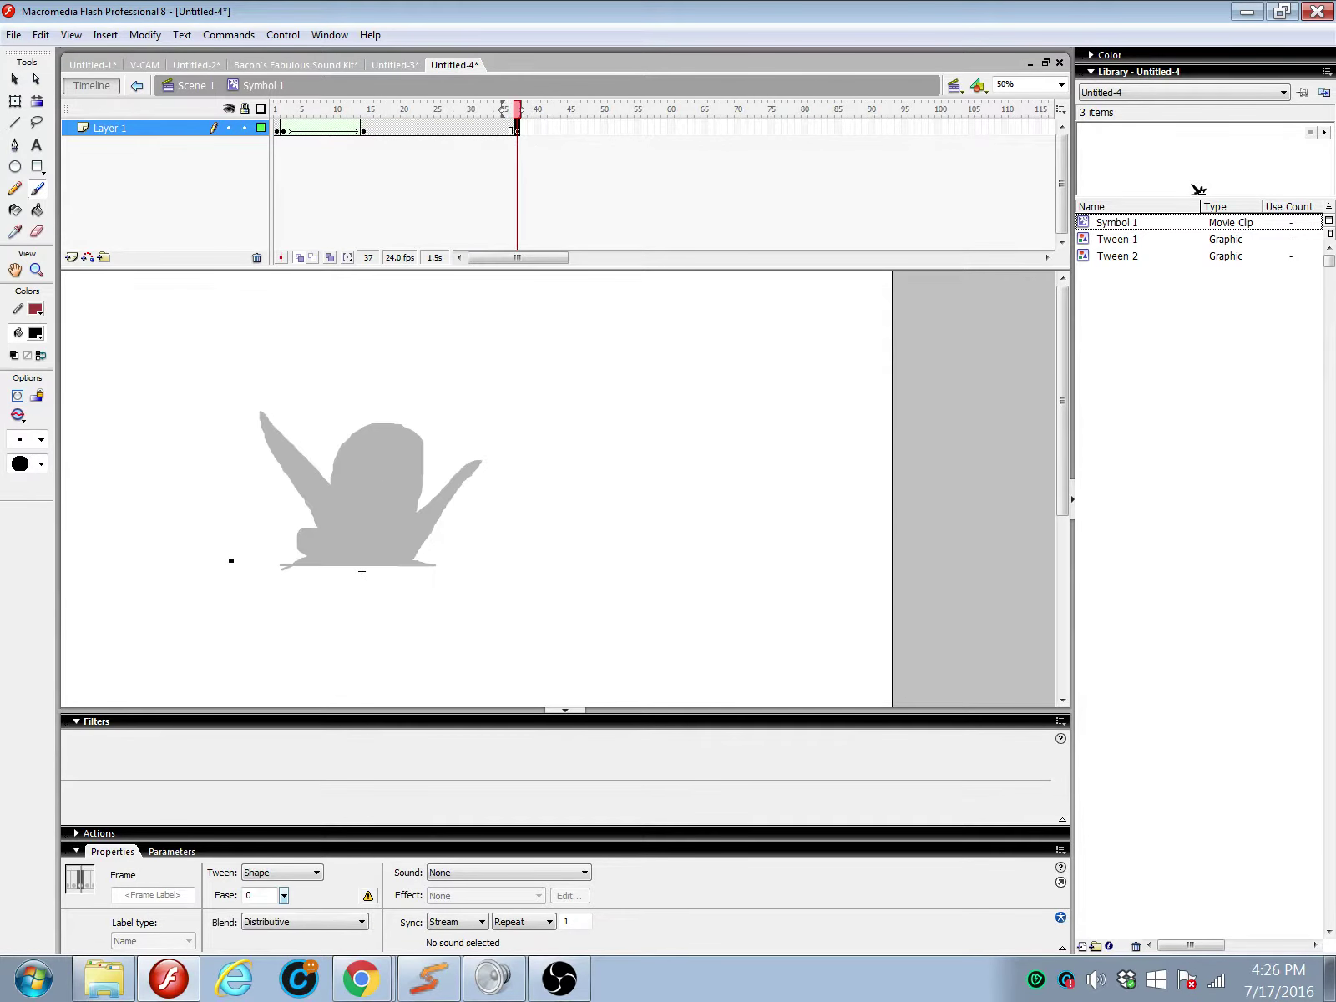
# Step: Try drawing a much larger explosion outline around the onion-skinned shape at frame 37 and filling it with black
pyautogui.moveTo(163, 582)
pyautogui.mouseDown()
pyautogui.moveTo(282, 597)
pyautogui.moveTo(493, 576)
pyautogui.mouseUp()
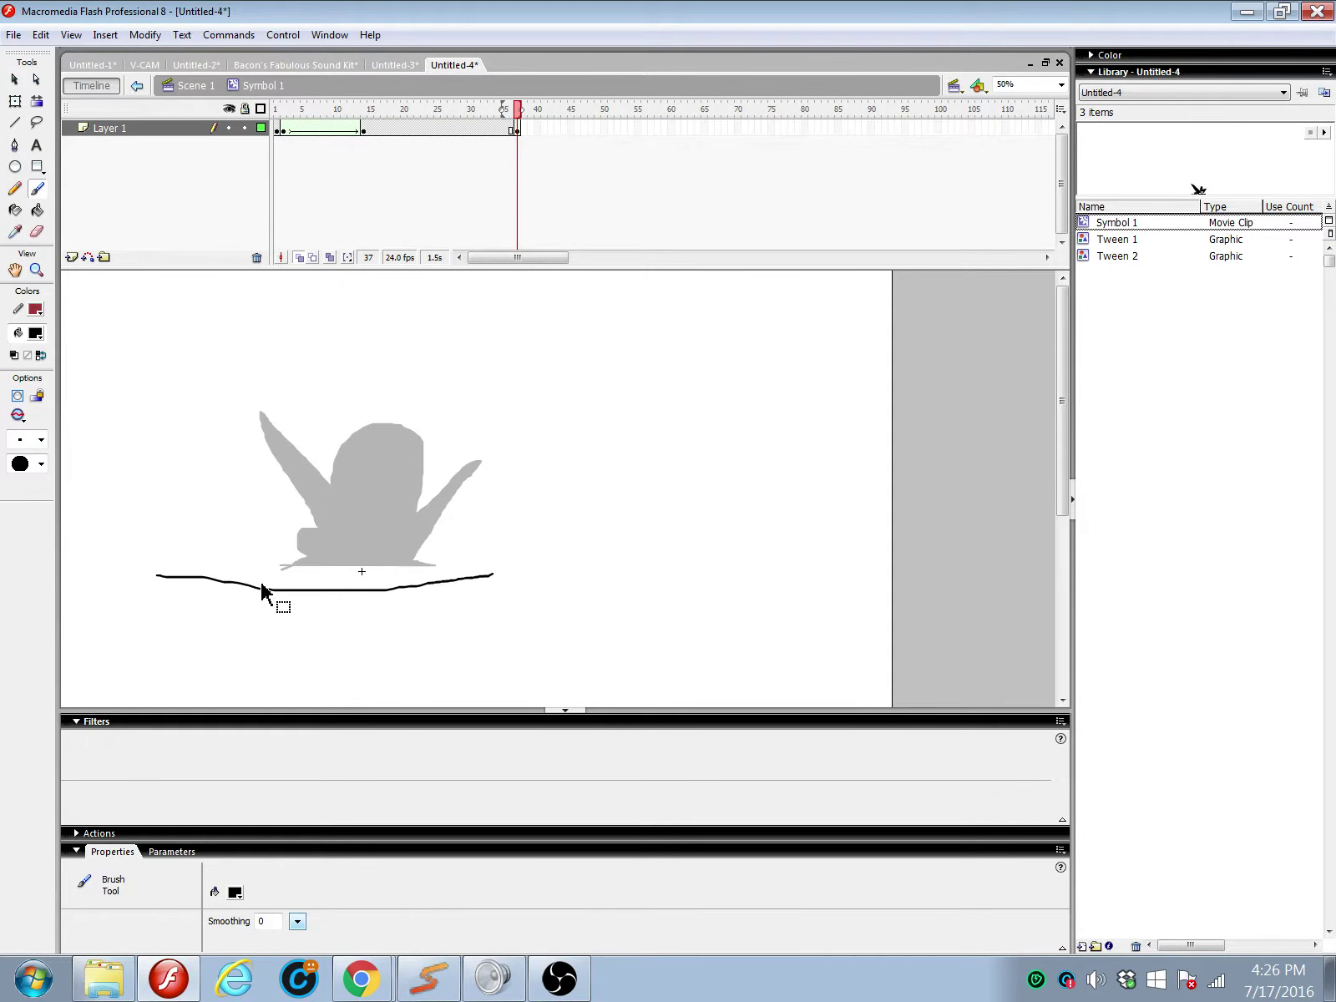
pyautogui.hotkey('ctrl', 'z')
pyautogui.moveTo(208, 578)
pyautogui.mouseDown()
pyautogui.moveTo(550, 572)
pyautogui.moveTo(457, 558)
pyautogui.moveTo(632, 340)
pyautogui.moveTo(472, 447)
pyautogui.moveTo(426, 357)
pyautogui.moveTo(320, 360)
pyautogui.moveTo(310, 410)
pyautogui.moveTo(129, 324)
pyautogui.moveTo(284, 510)
pyautogui.moveTo(247, 530)
pyautogui.moveTo(266, 561)
pyautogui.moveTo(201, 575)
pyautogui.mouseUp()
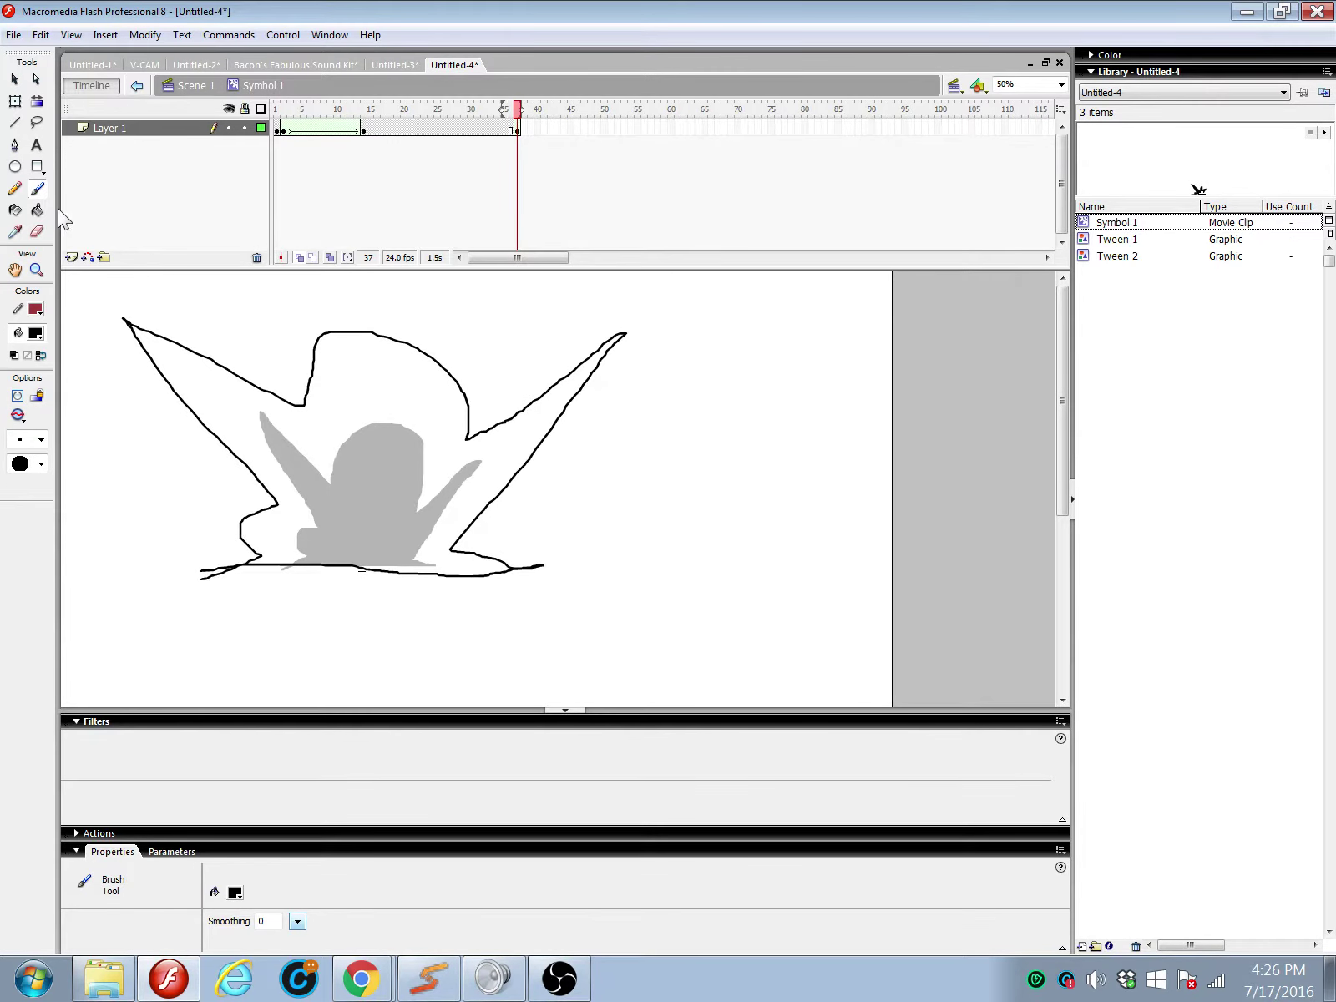
pyautogui.click(37, 210)
pyautogui.click(418, 513)
# Step: Try a shape tween between the frame 14 explosion and the much larger one at frame 37
pyautogui.click(452, 128)
pyautogui.rightClick(452, 126)
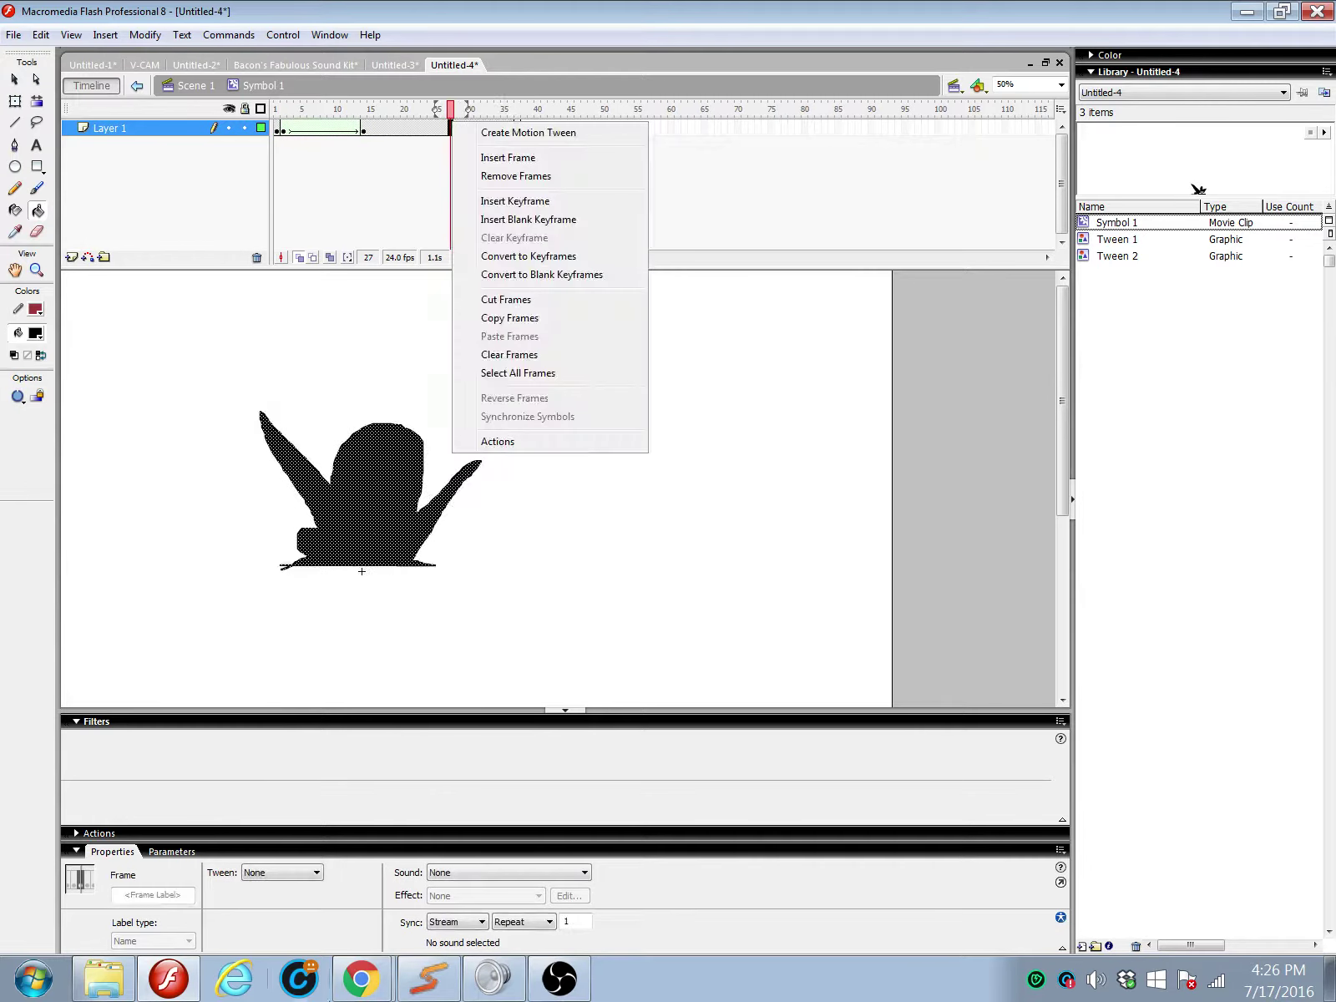
pyautogui.click(316, 873)
pyautogui.click(265, 910)
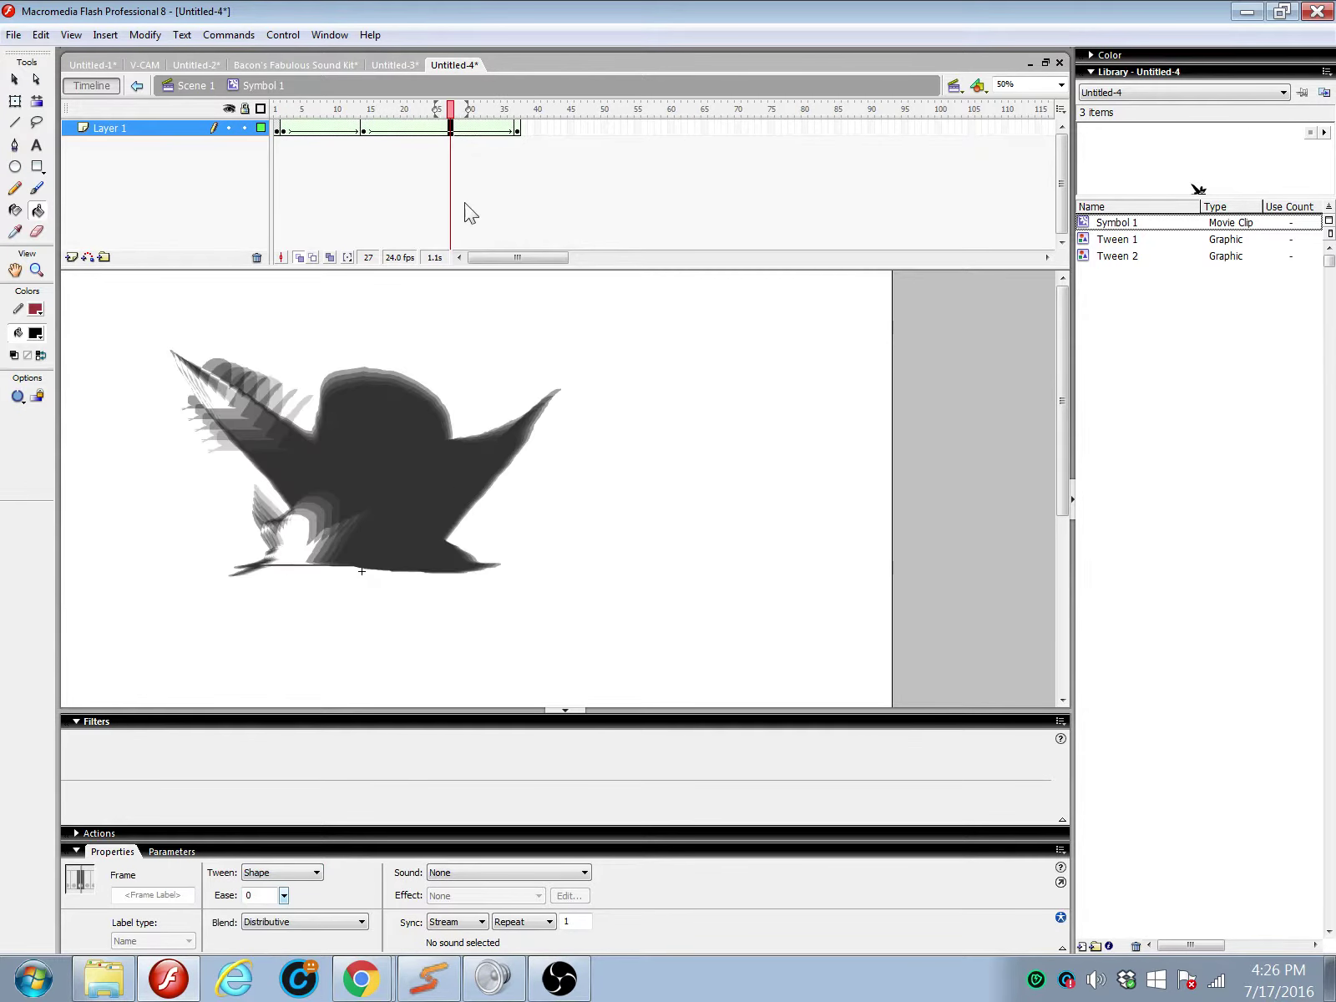
# Step: Undo the shape tween, the black fill and all brush strokes of the oversized explosion at frame 37
pyautogui.click(516, 127)
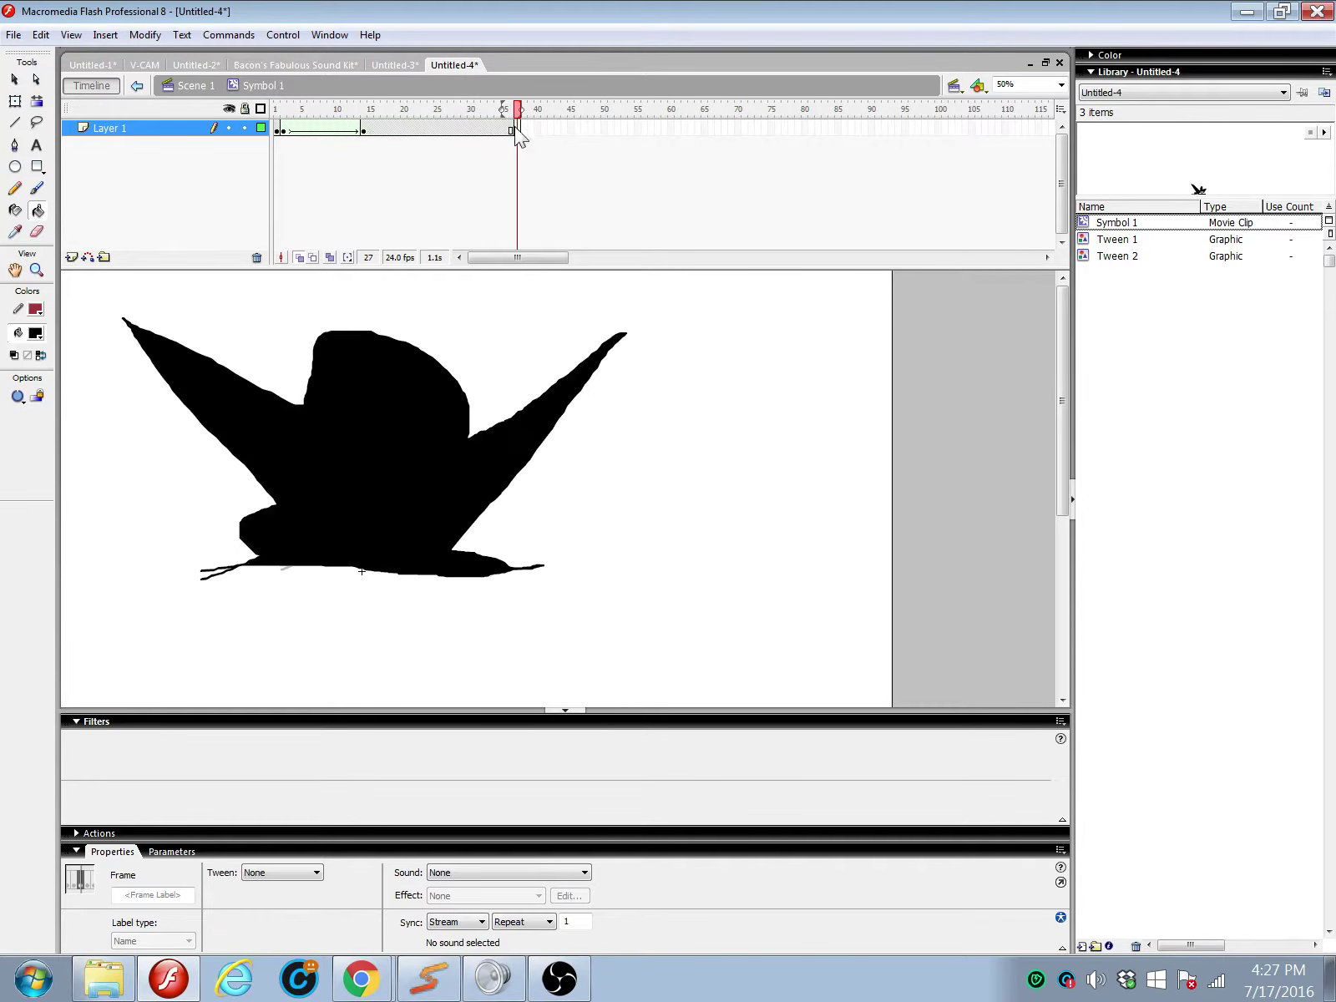
pyautogui.hotkey('ctrl', 'z')
pyautogui.hotkey('ctrl', 'z')
pyautogui.hotkey('ctrl', 'z')
pyautogui.hotkey('ctrl', 'z')
pyautogui.hotkey('ctrl', 'z')
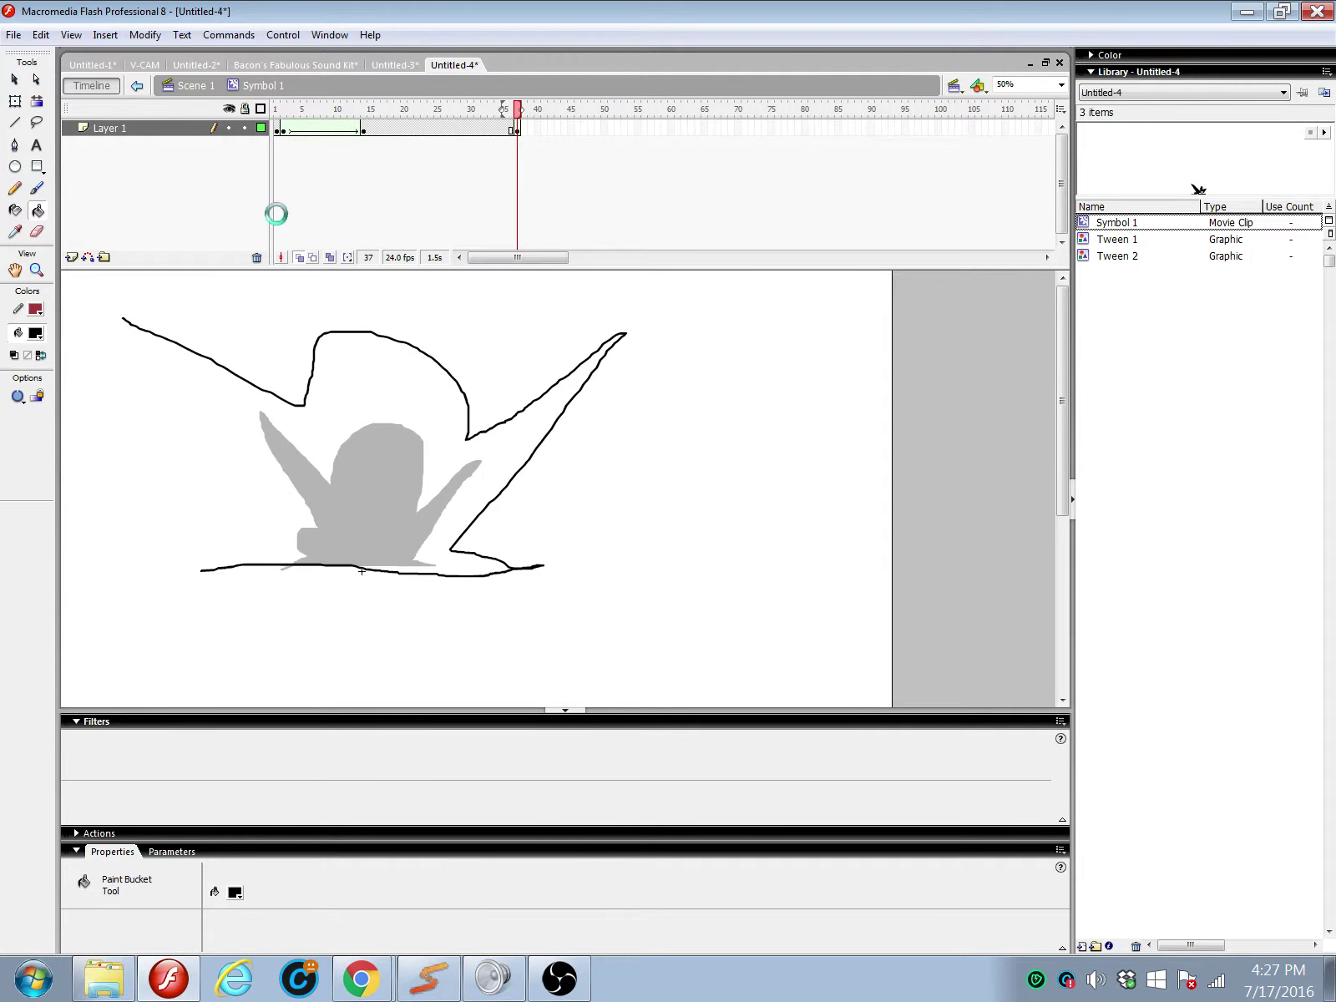
pyautogui.hotkey('ctrl', 'z')
pyautogui.hotkey('ctrl', 'z')
pyautogui.hotkey('ctrl', 'z')
pyautogui.hotkey('ctrl', 'z')
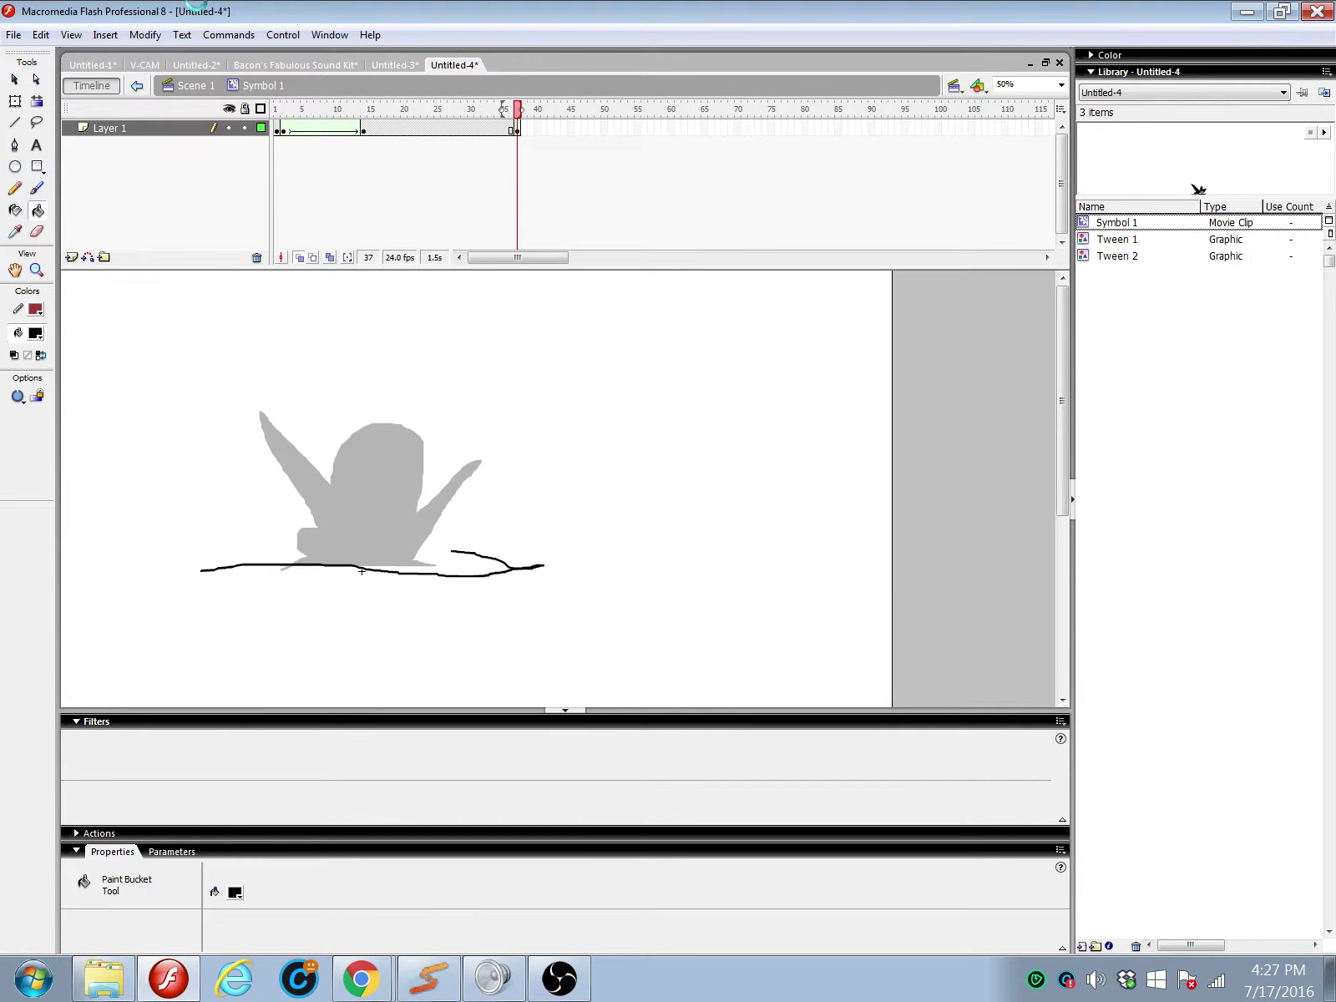
pyautogui.hotkey('ctrl', 'z')
pyautogui.hotkey('ctrl', 'z')
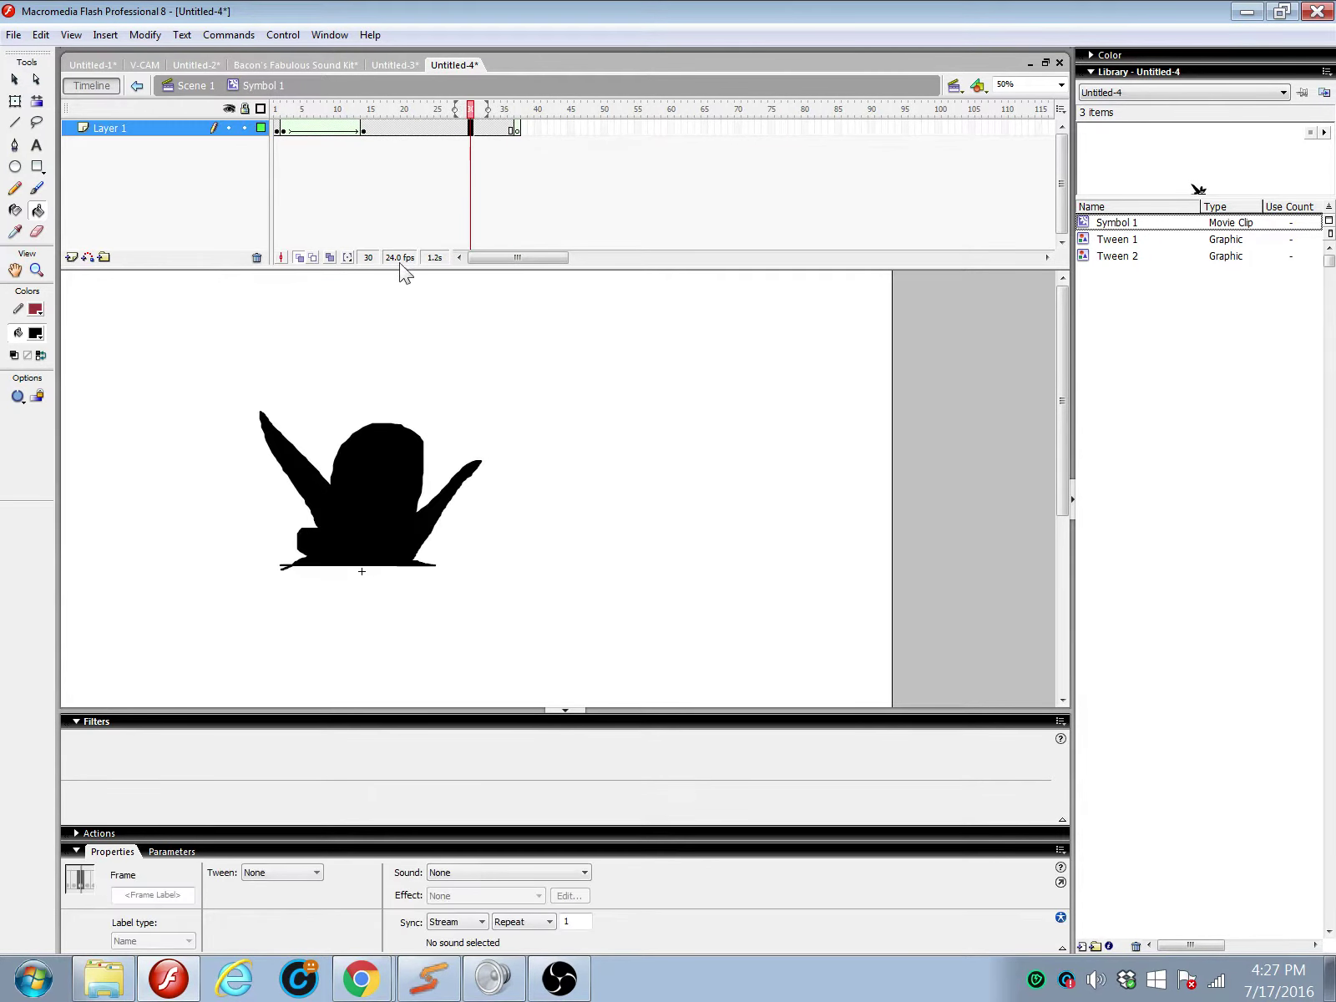
# Step: Draw a slightly larger explosion outline, about 845 by 539 px, around the onion-skinned shape at frame 37 and fill it with black
pyautogui.click(515, 135)
pyautogui.click(516, 130)
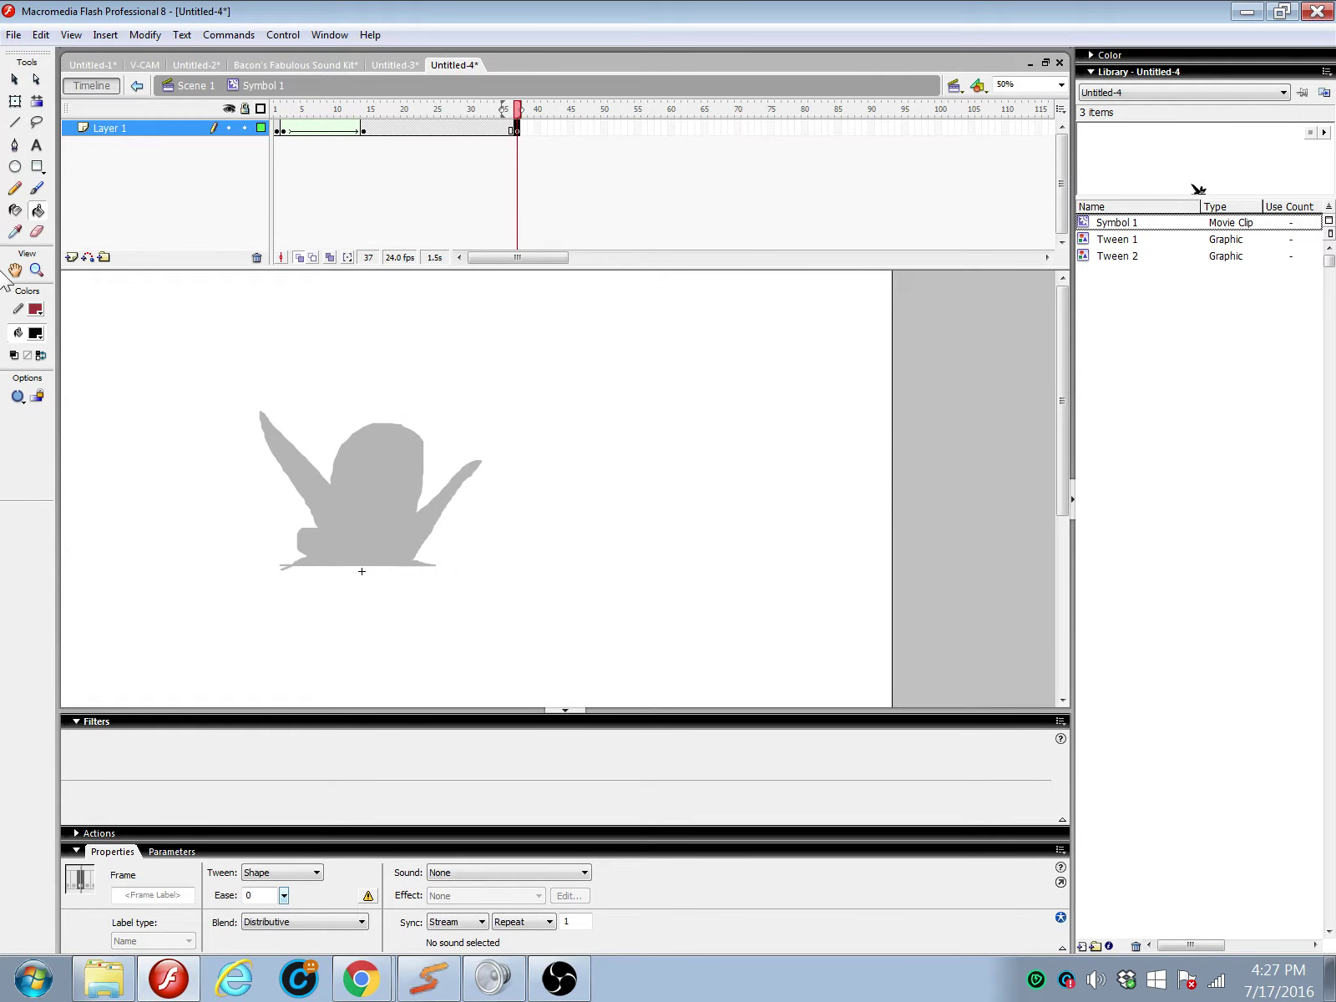
pyautogui.click(36, 189)
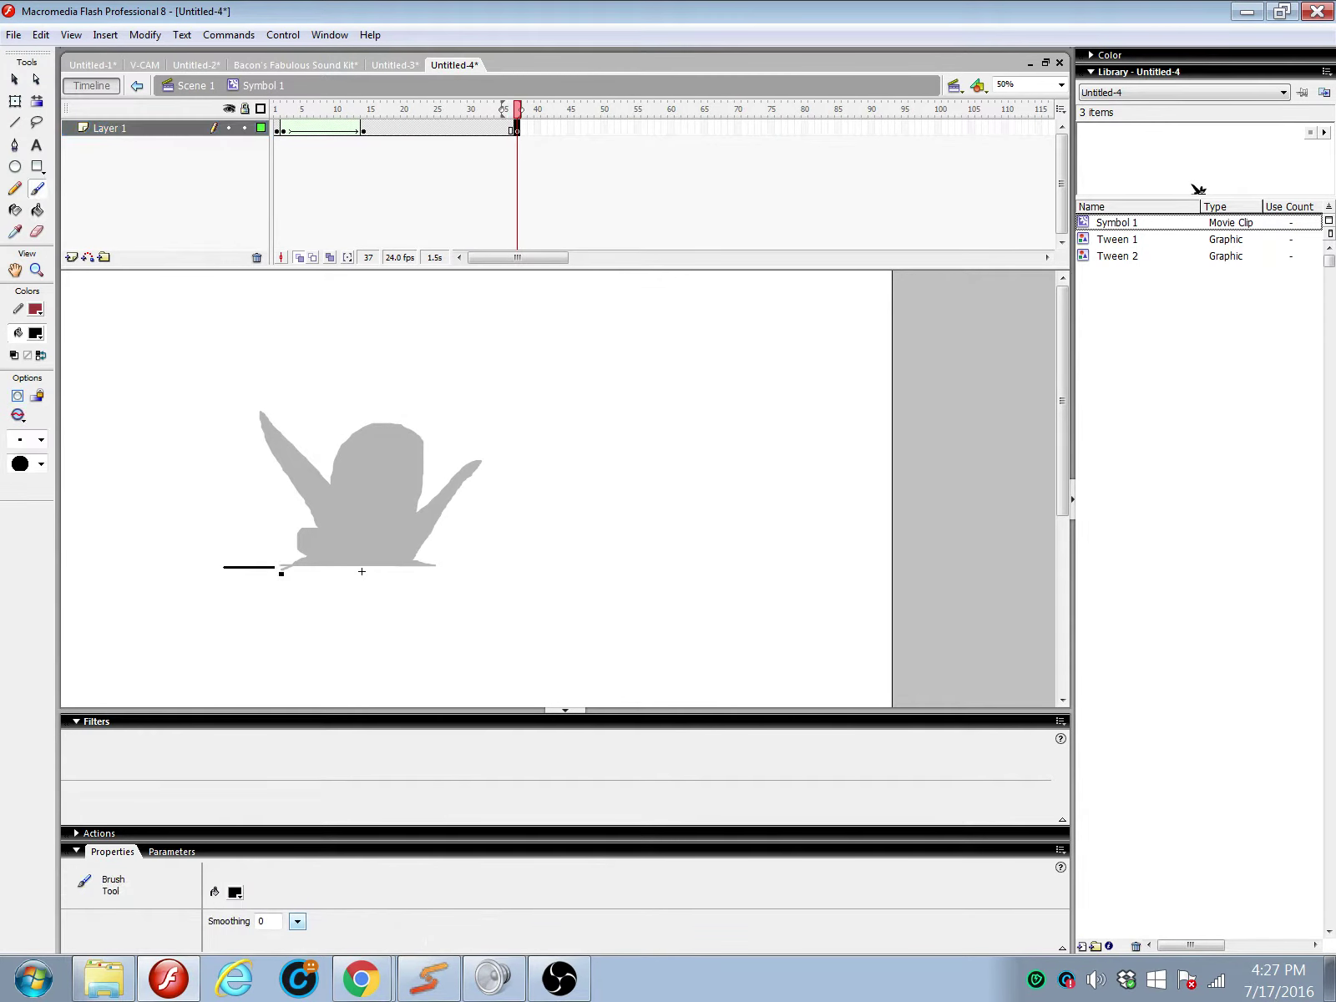
pyautogui.moveTo(462, 575); pyautogui.dragTo(506, 574)
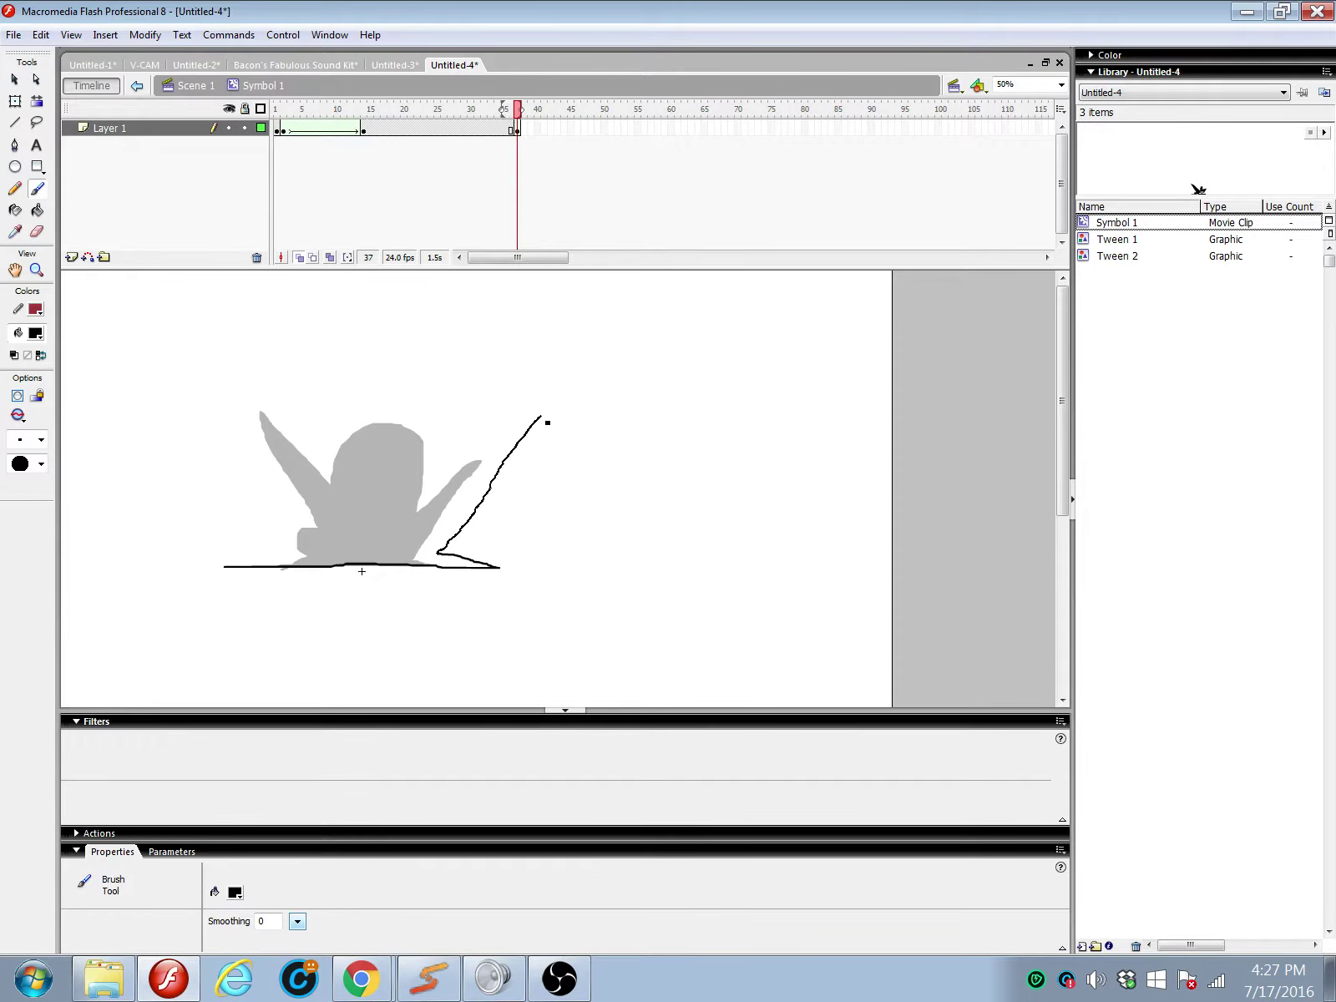
pyautogui.moveTo(547, 423); pyautogui.dragTo(517, 437)
pyautogui.moveTo(326, 470); pyautogui.dragTo(282, 429)
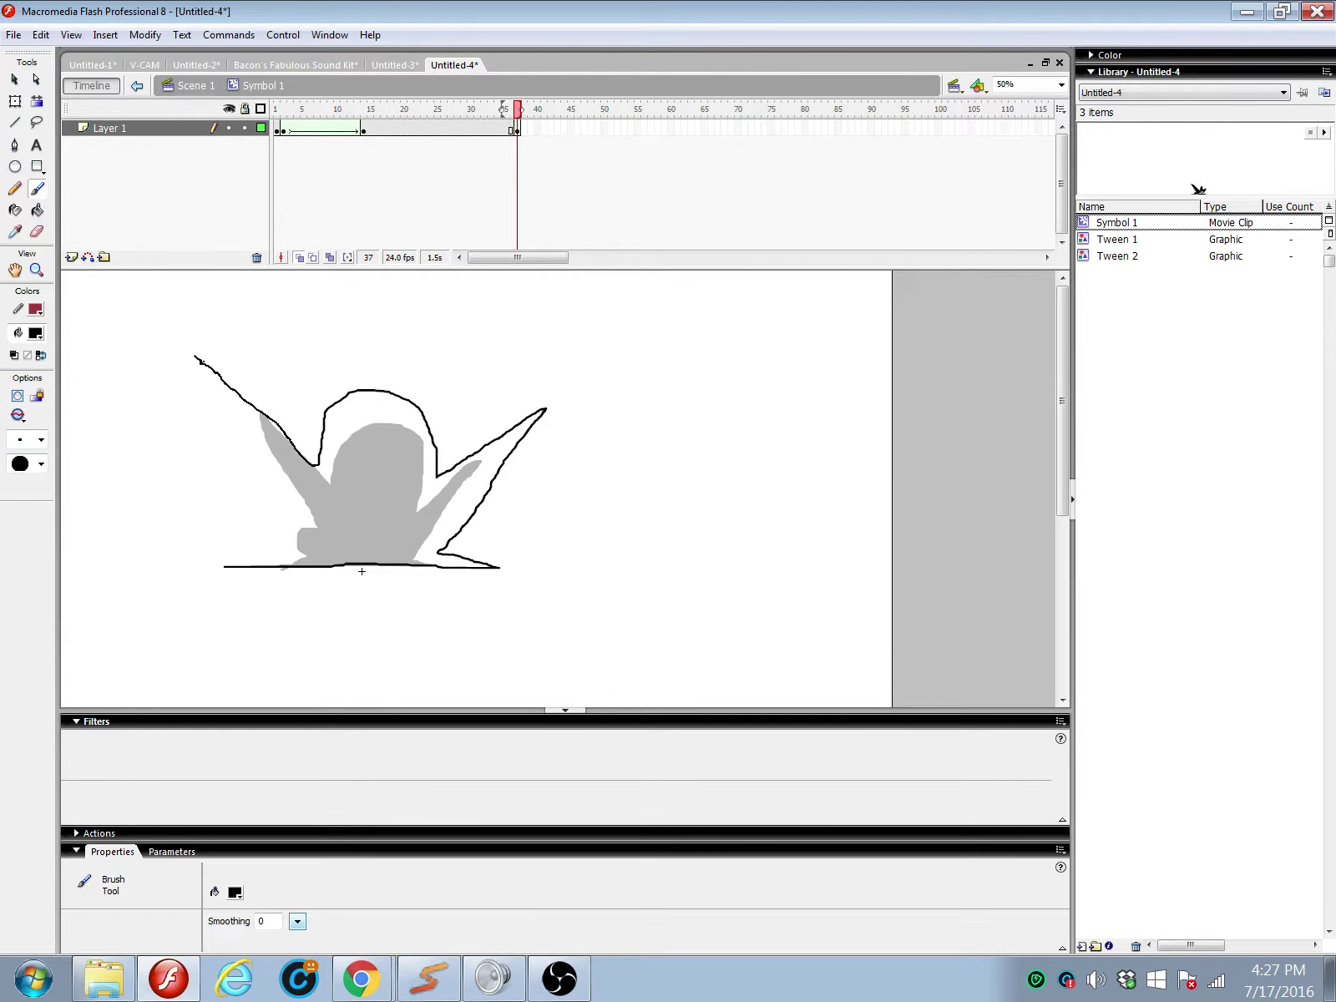
pyautogui.moveTo(197, 359)
pyautogui.mouseDown()
pyautogui.moveTo(283, 502)
pyautogui.moveTo(261, 567)
pyautogui.mouseUp()
pyautogui.click(37, 210)
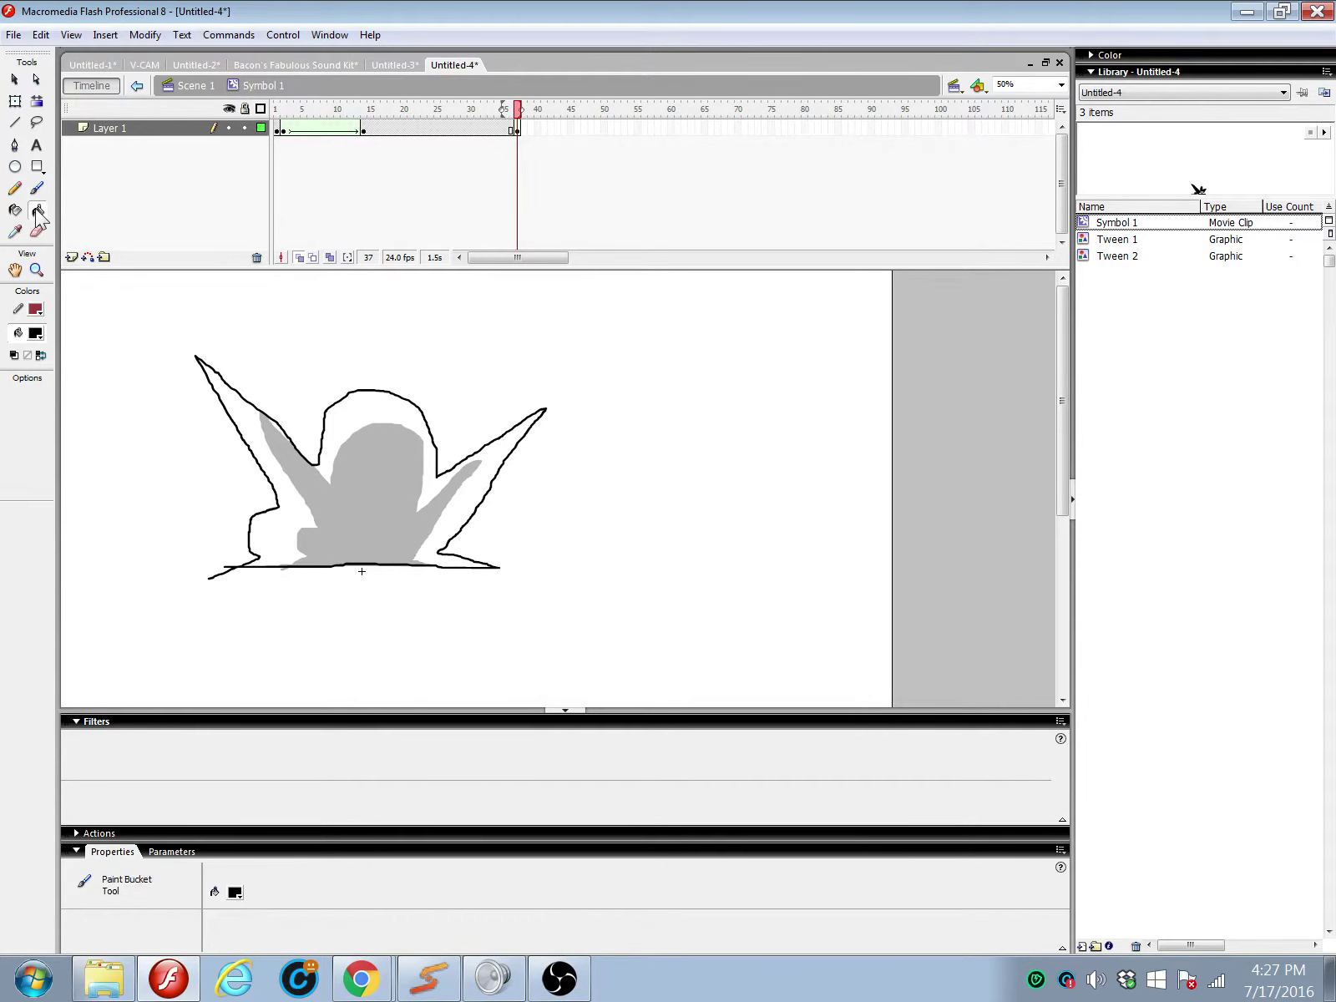
pyautogui.click(382, 495)
# Step: Apply a shape tween between frames 14 and 37 with easing of 100 out
pyautogui.click(513, 129)
pyautogui.rightClick(495, 128)
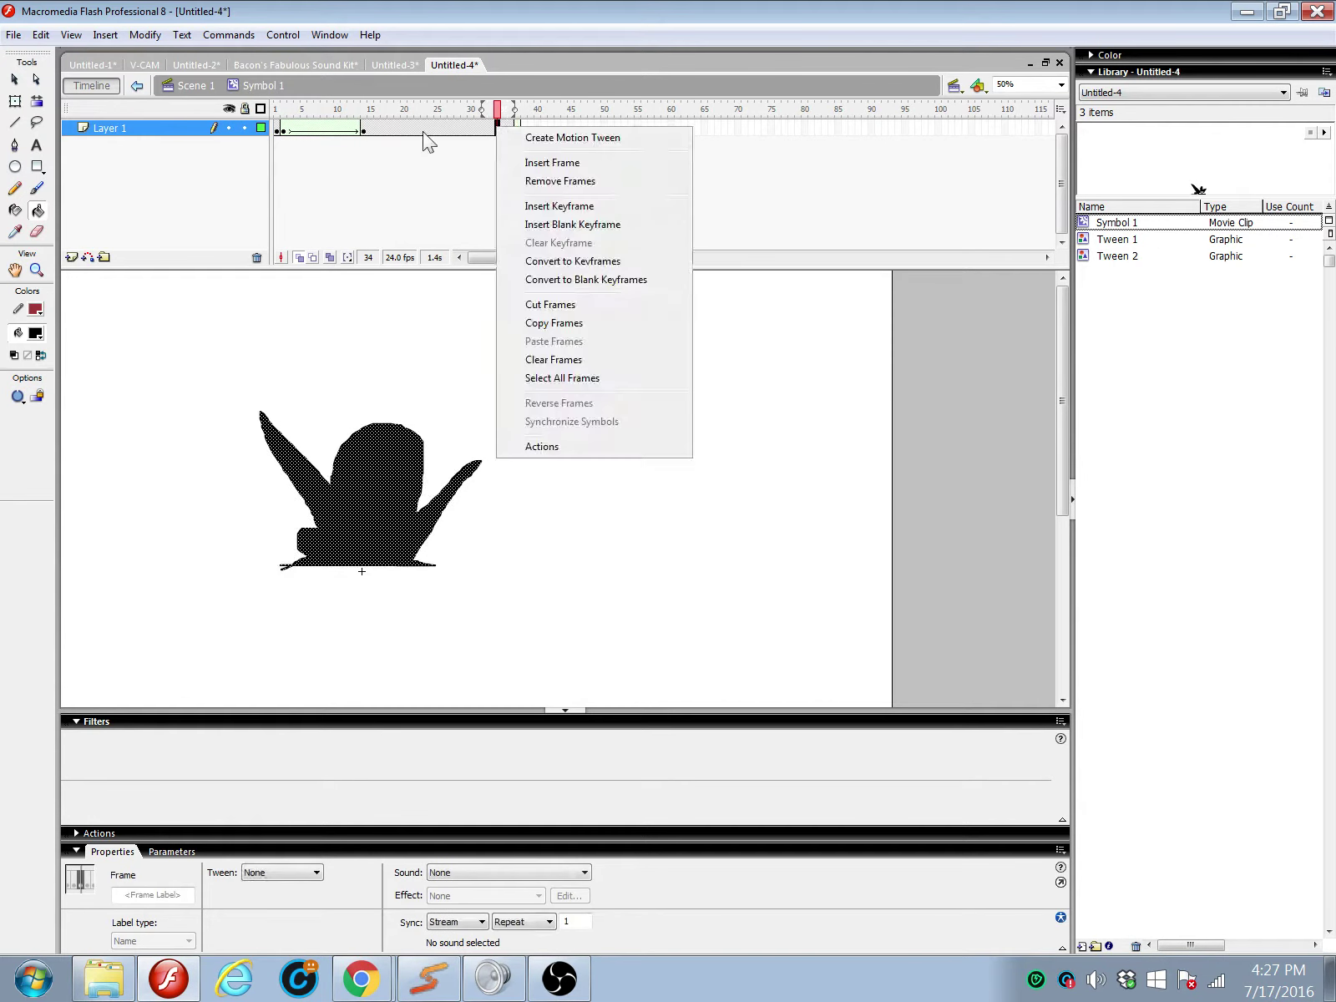
pyautogui.click(423, 129)
pyautogui.click(286, 873)
pyautogui.click(273, 918)
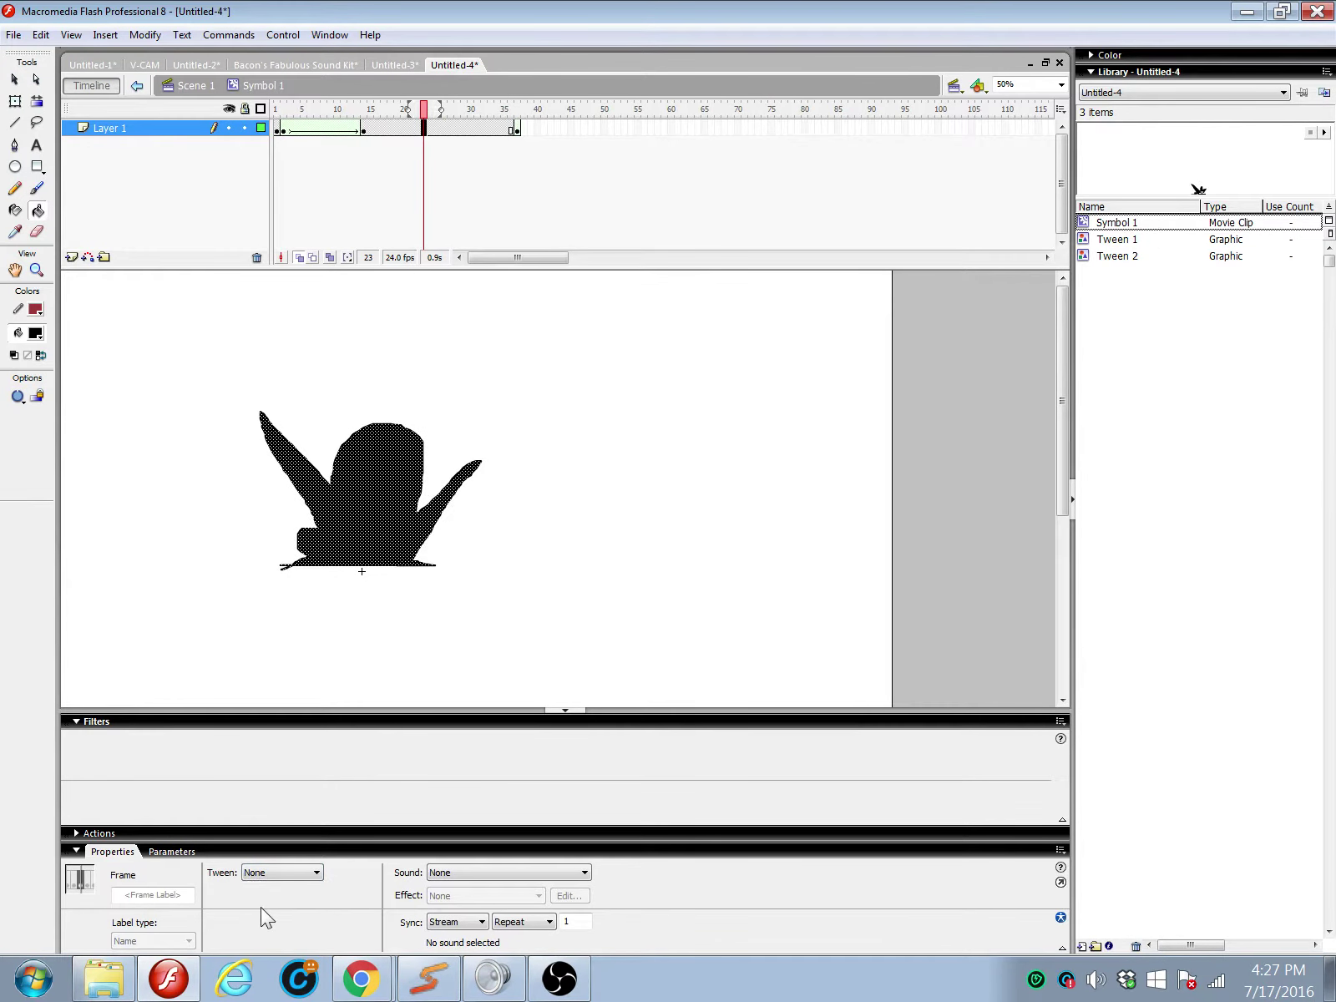
pyautogui.click(257, 876)
pyautogui.click(258, 909)
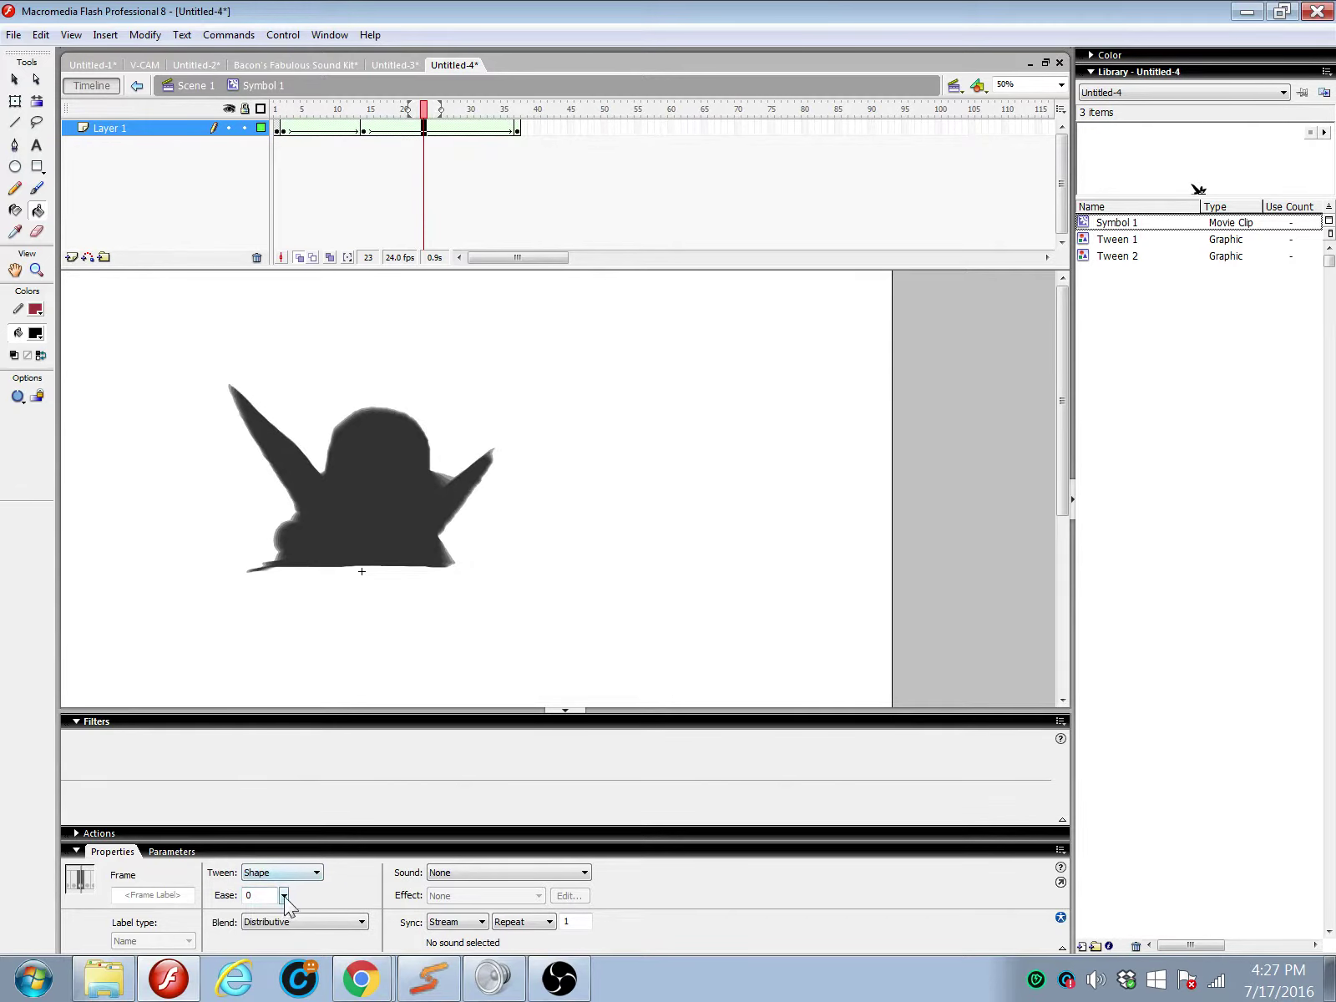
pyautogui.moveTo(283, 895); pyautogui.dragTo(294, 835)
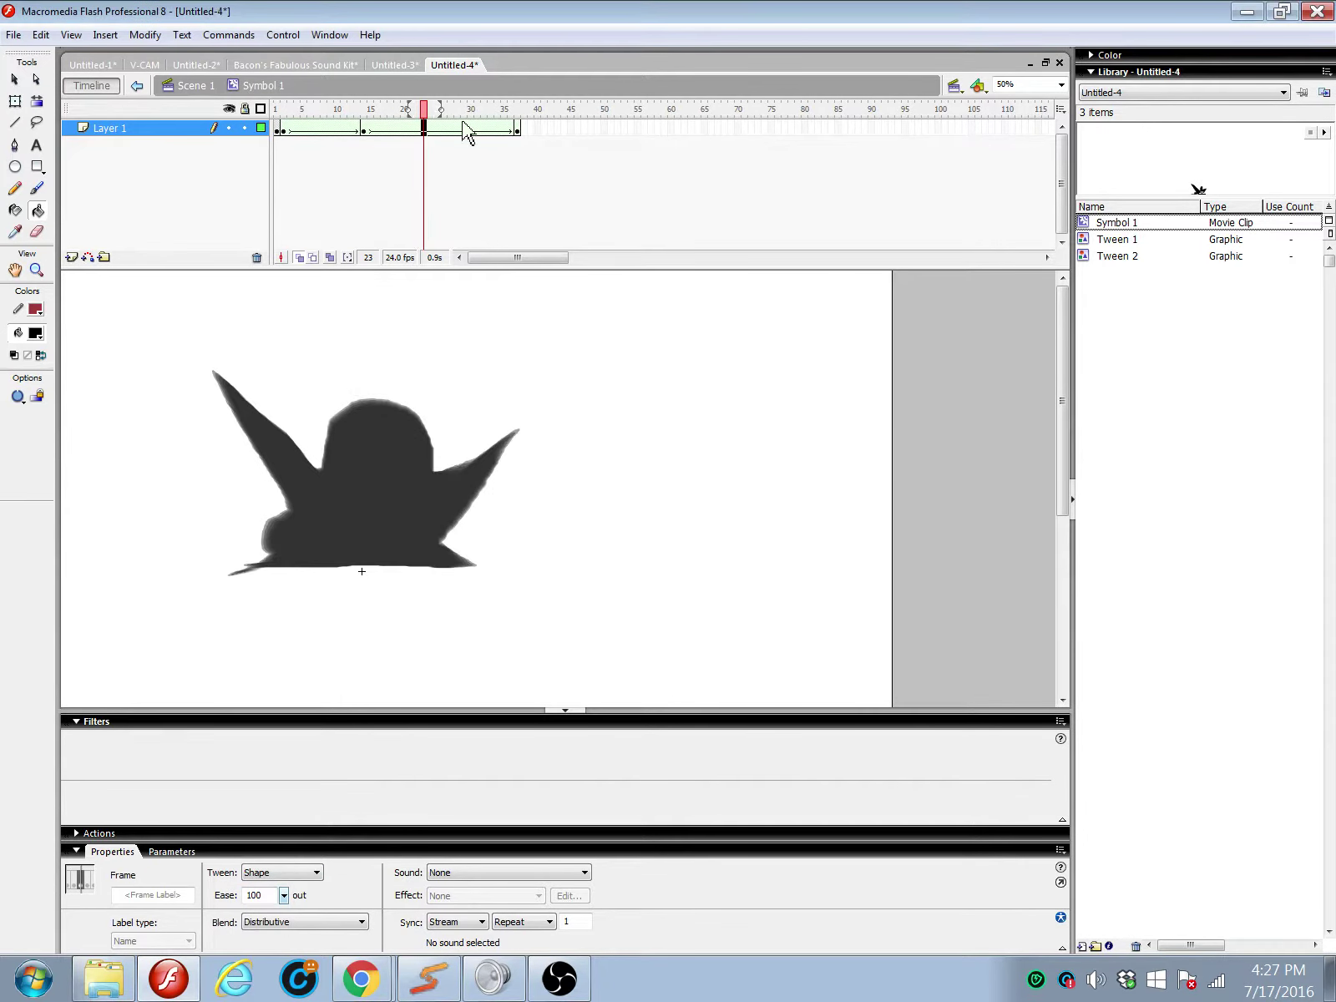
# Step: Skew the explosion at frame 37 vertically so its right side slants downward, making it about 609 px high
pyautogui.moveTo(424, 109); pyautogui.dragTo(518, 125)
pyautogui.click(518, 129)
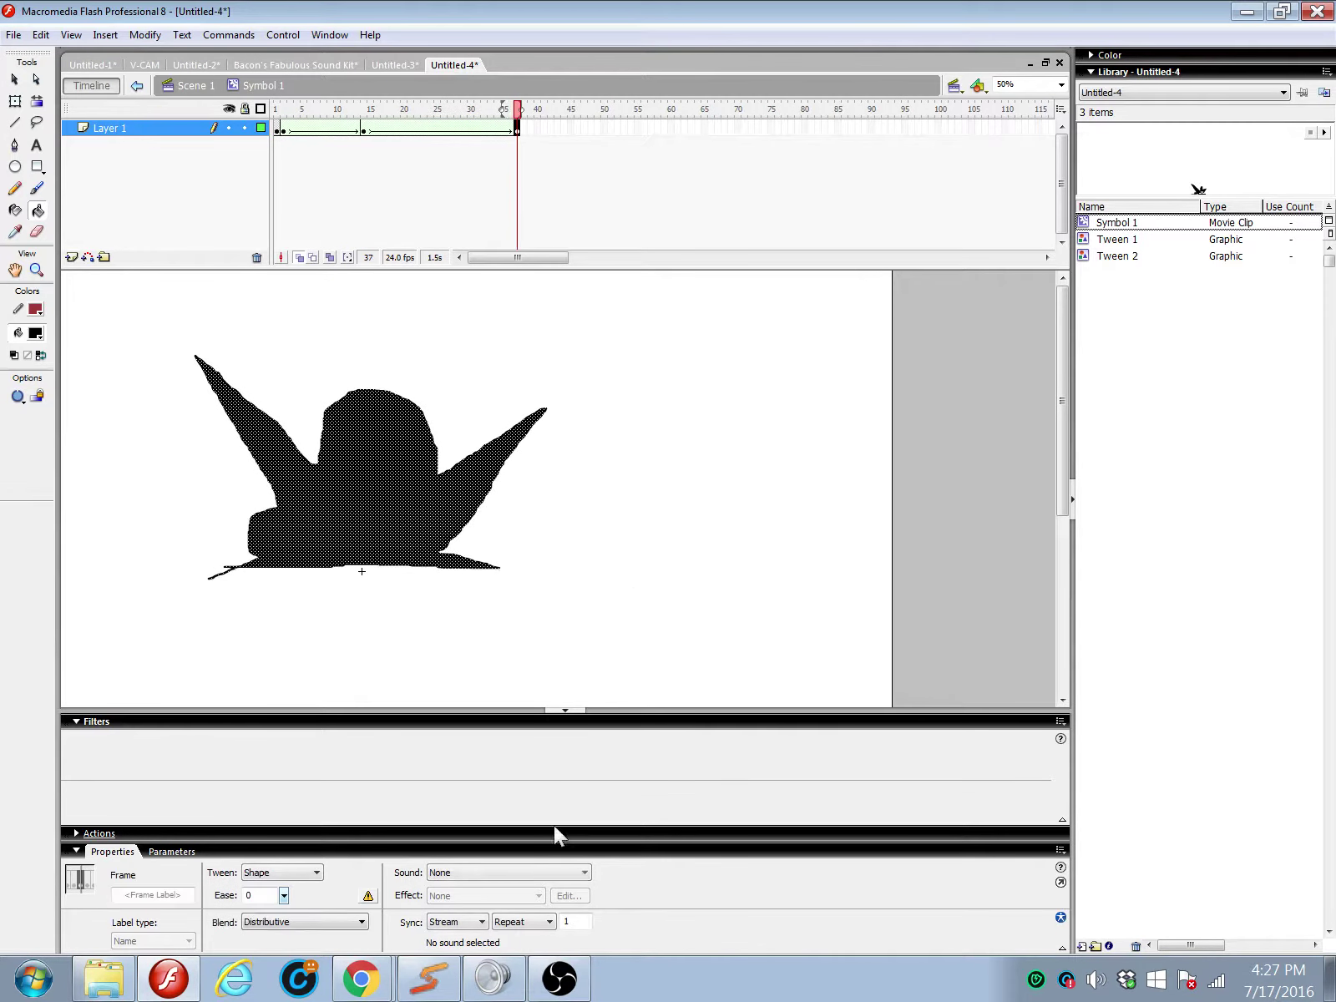
pyautogui.click(319, 922)
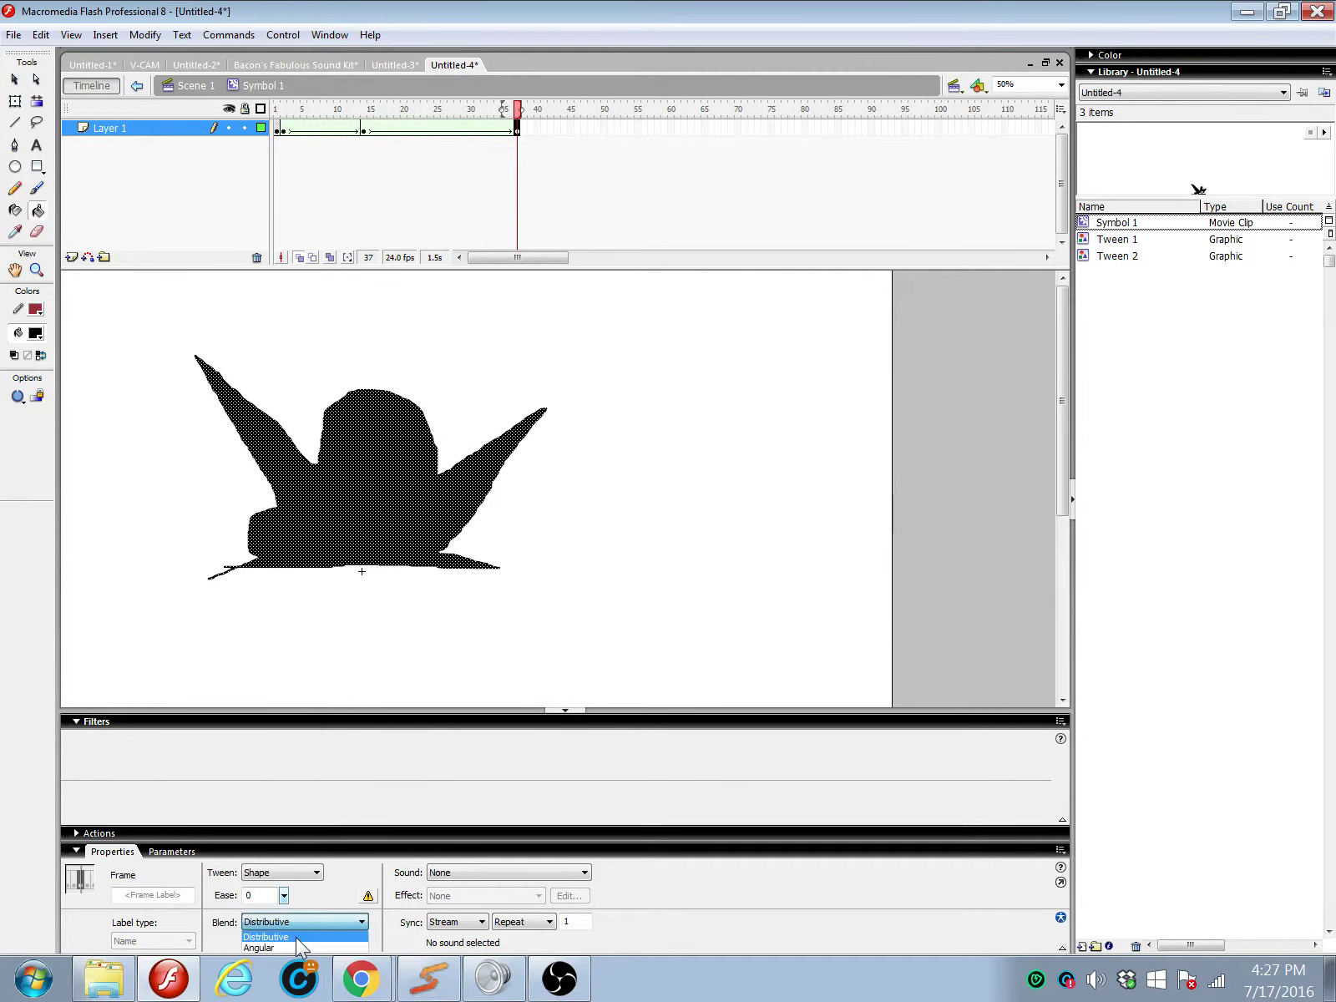
pyautogui.click(296, 940)
pyautogui.click(15, 101)
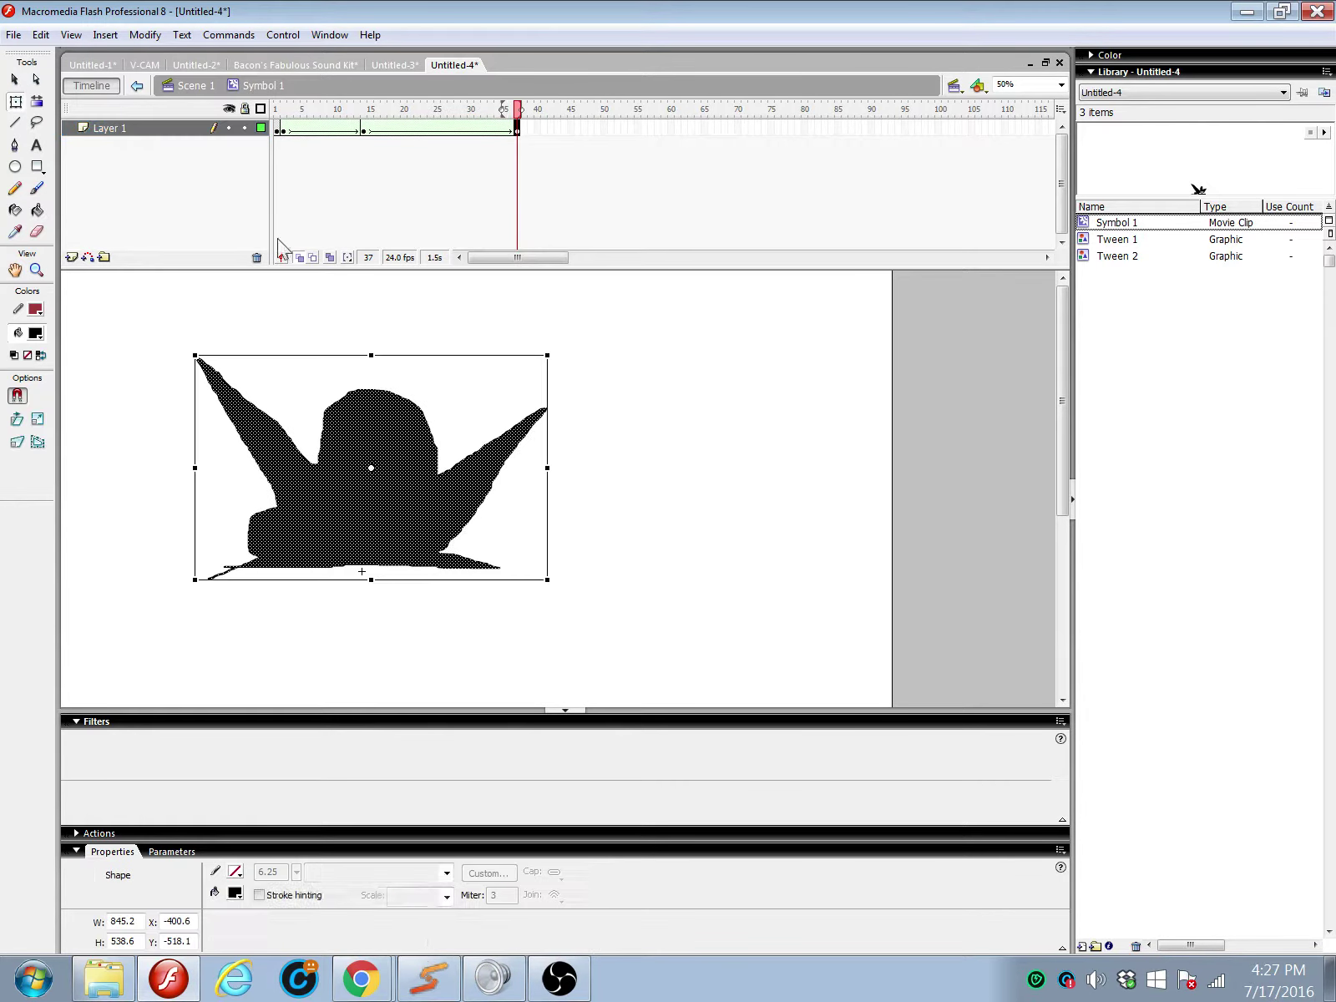
pyautogui.moveTo(547, 430); pyautogui.dragTo(535, 478)
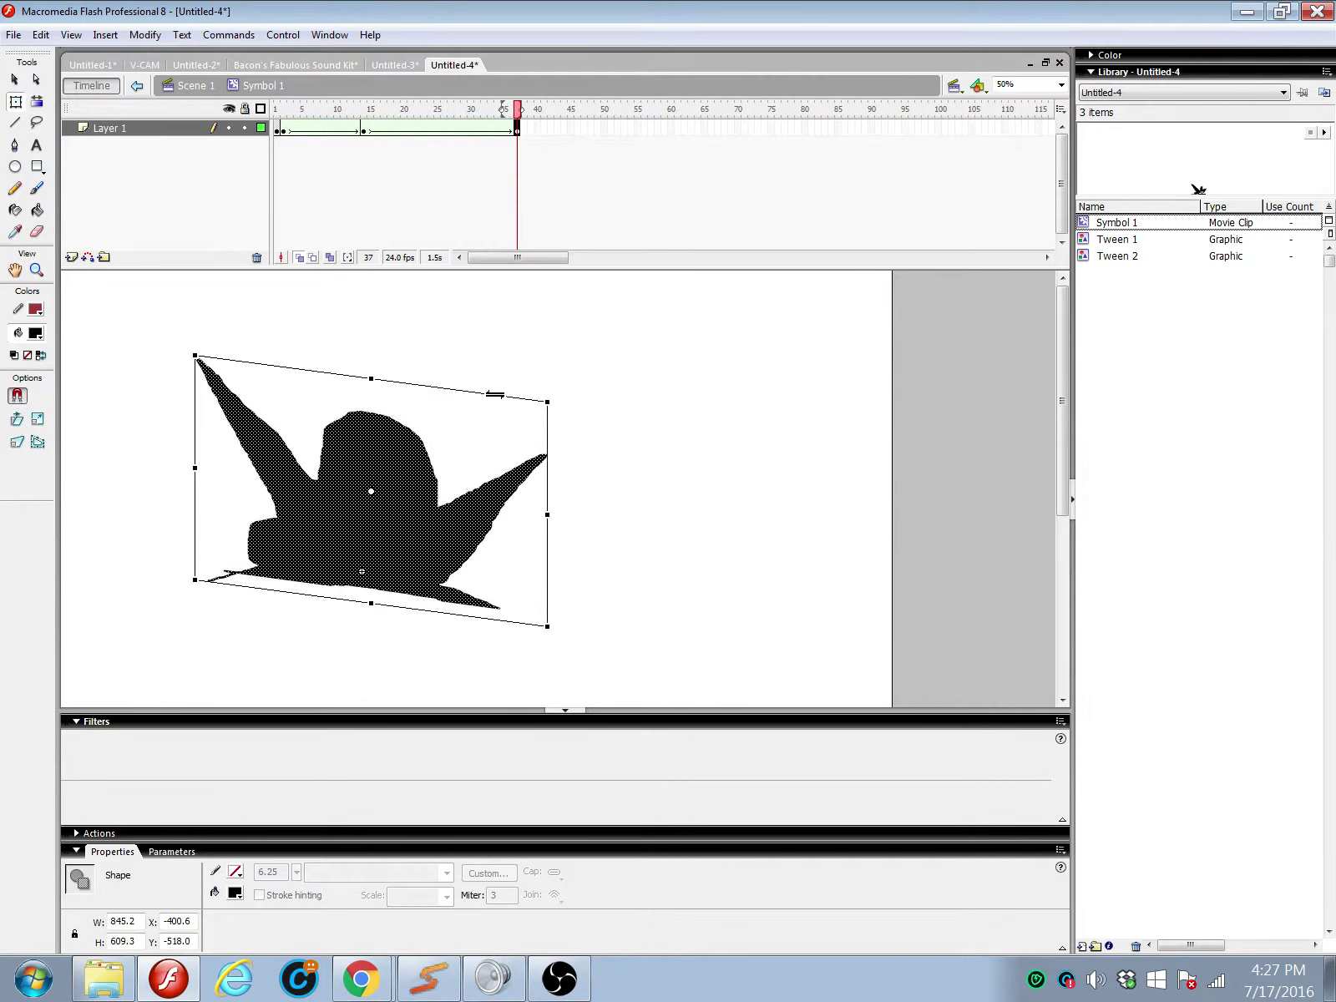
# Step: Try skewing the explosion at frame 37 sideways to about 891 px wide and levelling its base, and undo these transforms
pyautogui.moveTo(496, 394); pyautogui.dragTo(537, 400)
pyautogui.moveTo(471, 540); pyautogui.dragTo(465, 522)
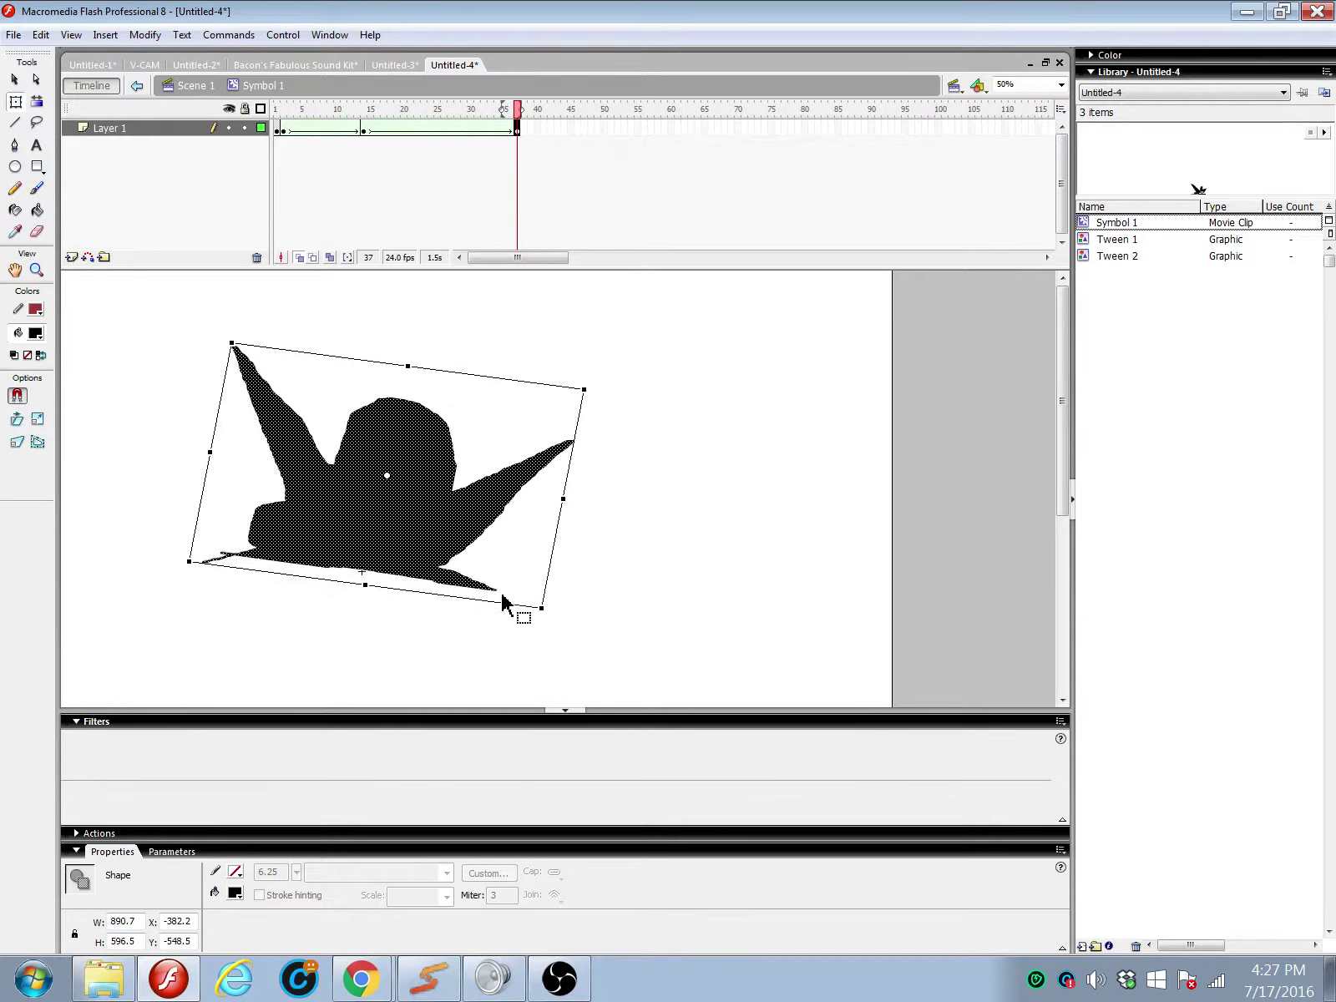
pyautogui.moveTo(543, 609); pyautogui.dragTo(558, 586)
pyautogui.moveTo(518, 129)
pyautogui.mouseDown()
pyautogui.moveTo(387, 170)
pyautogui.moveTo(449, 167)
pyautogui.moveTo(527, 138)
pyautogui.mouseUp()
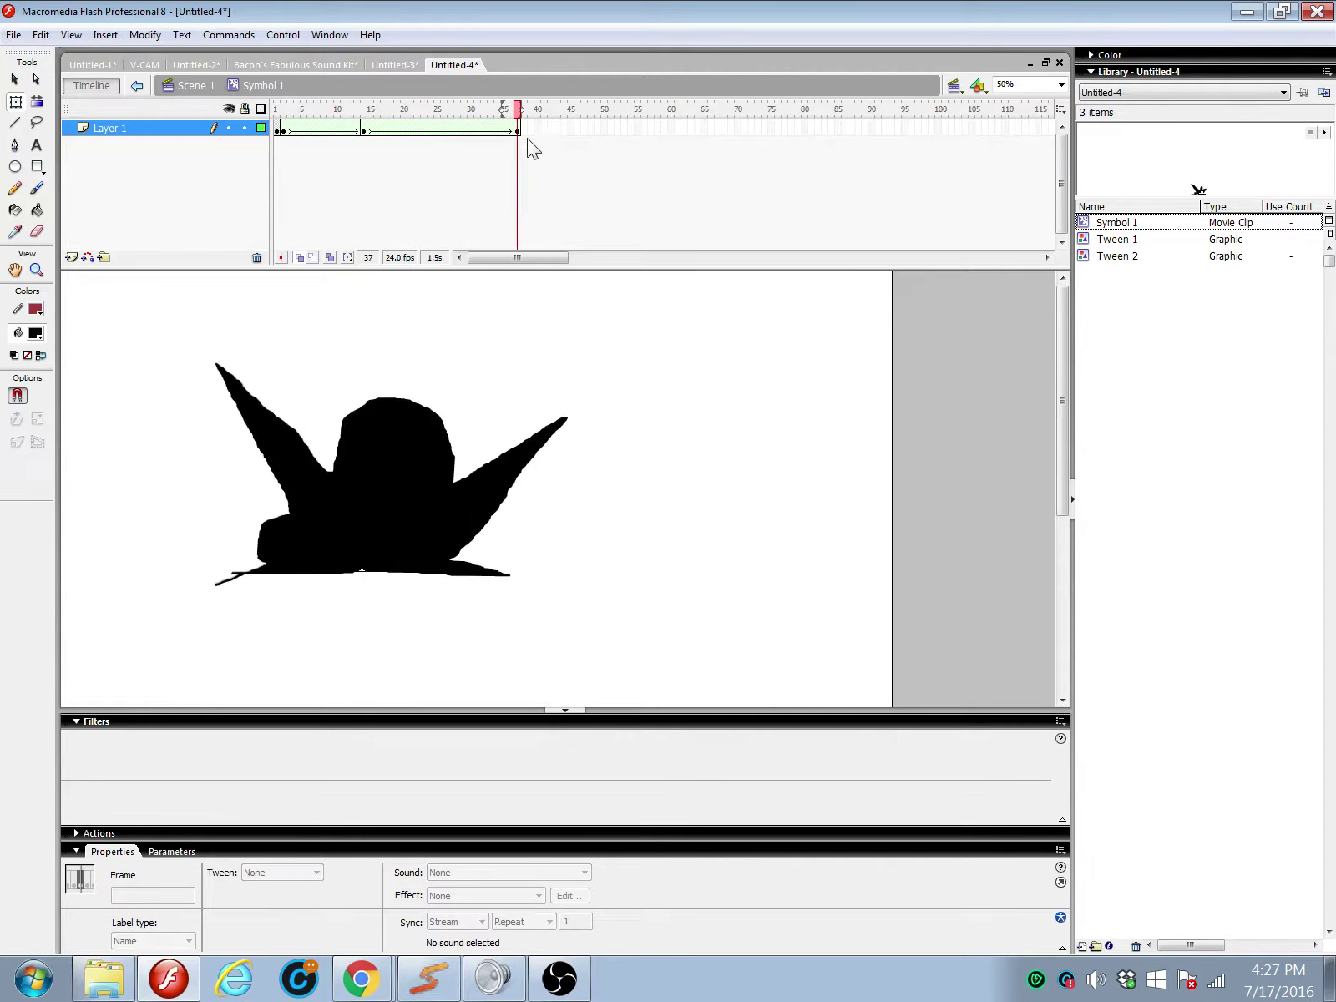
pyautogui.hotkey('ctrl', 'z')
pyautogui.hotkey('ctrl', 'z')
pyautogui.hotkey('ctrl', 'z')
pyautogui.hotkey('ctrl', 'z')
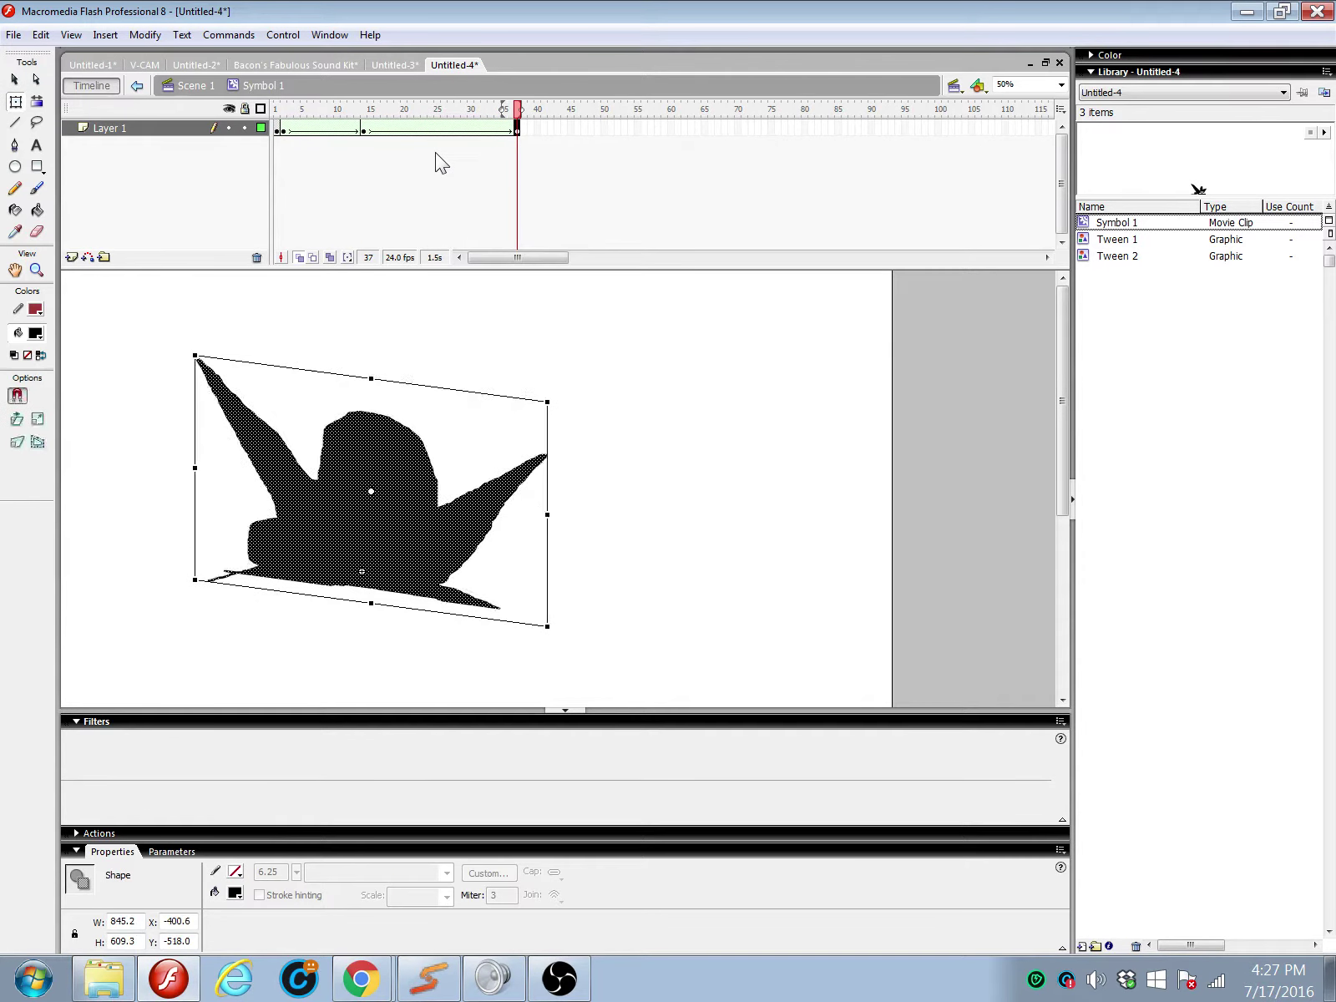
# Step: Skew the explosion at frame 14 slightly to the right, about 533 by 384 px, and nudge it upward
pyautogui.moveTo(517, 115); pyautogui.dragTo(365, 157)
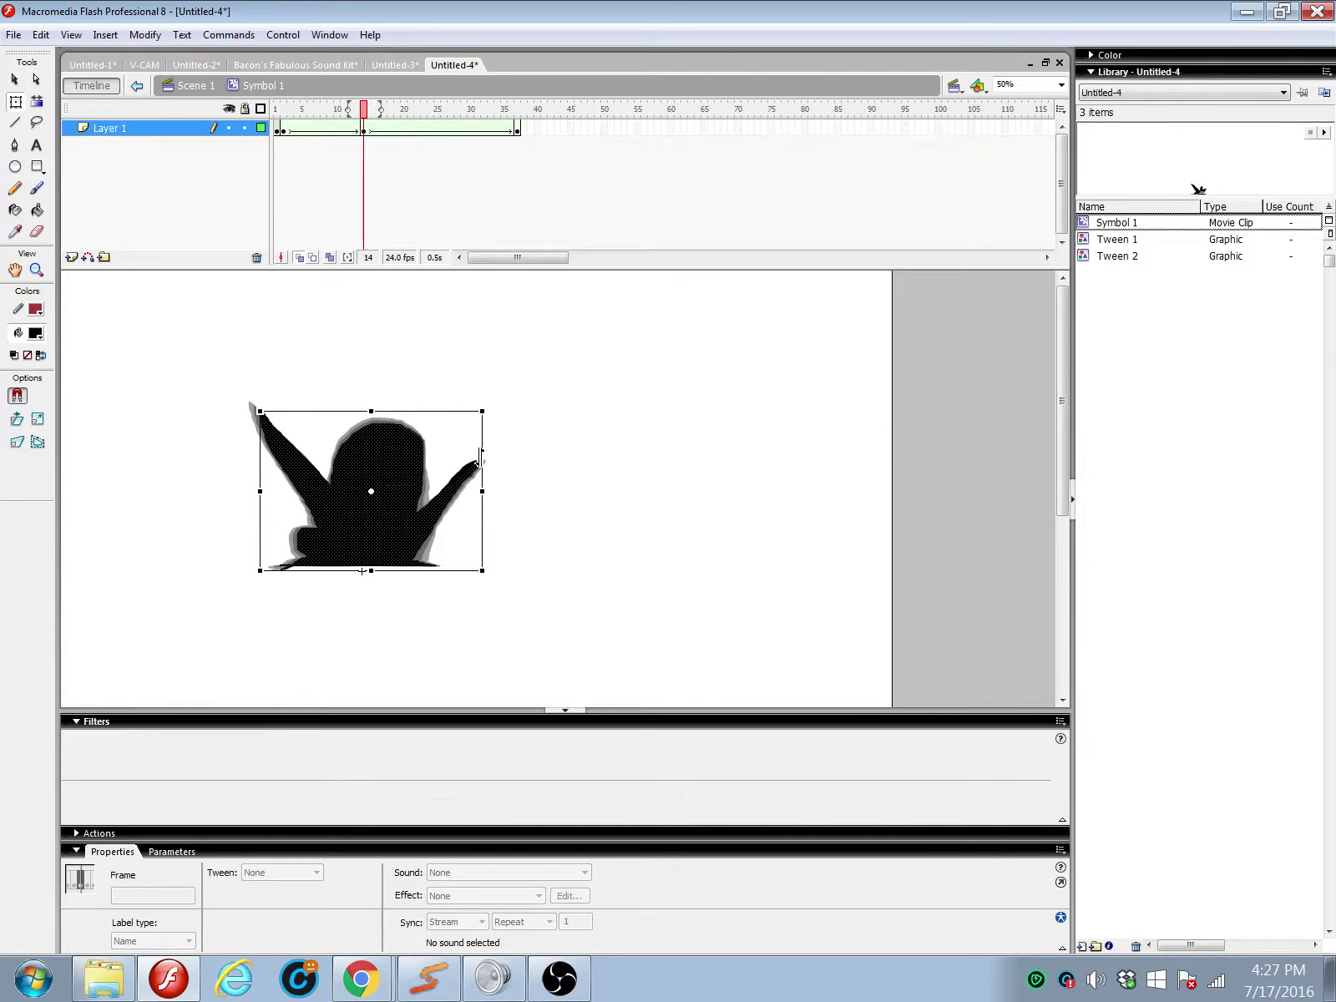
pyautogui.moveTo(480, 455); pyautogui.dragTo(459, 412)
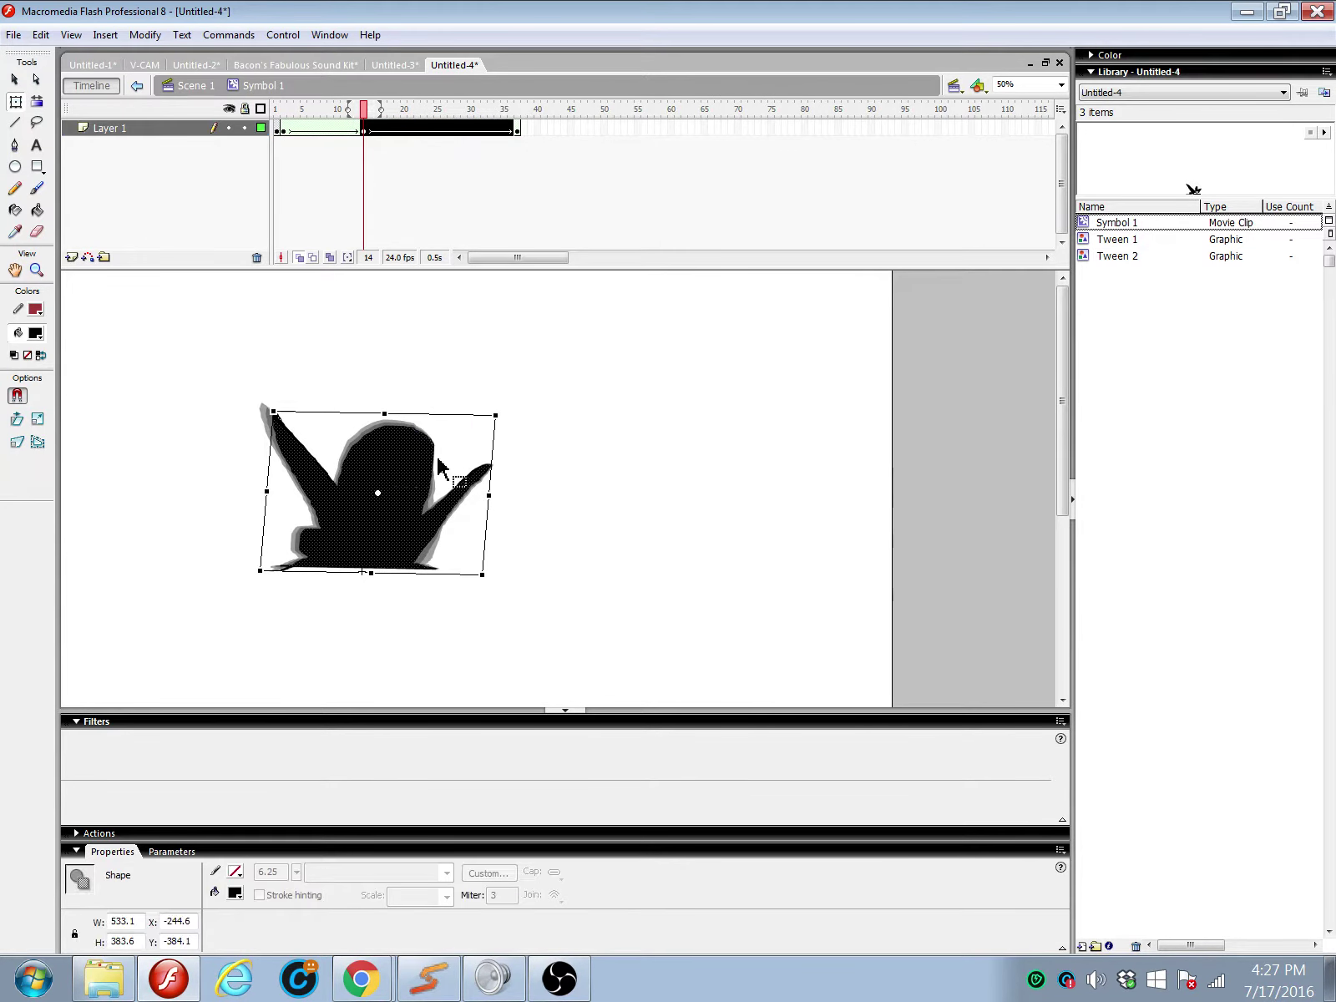
pyautogui.moveTo(415, 482); pyautogui.dragTo(416, 474)
# Step: Level the slanted explosion at frame 37 back to about 539 px high
pyautogui.moveTo(364, 116); pyautogui.dragTo(518, 132)
pyautogui.click(440, 406)
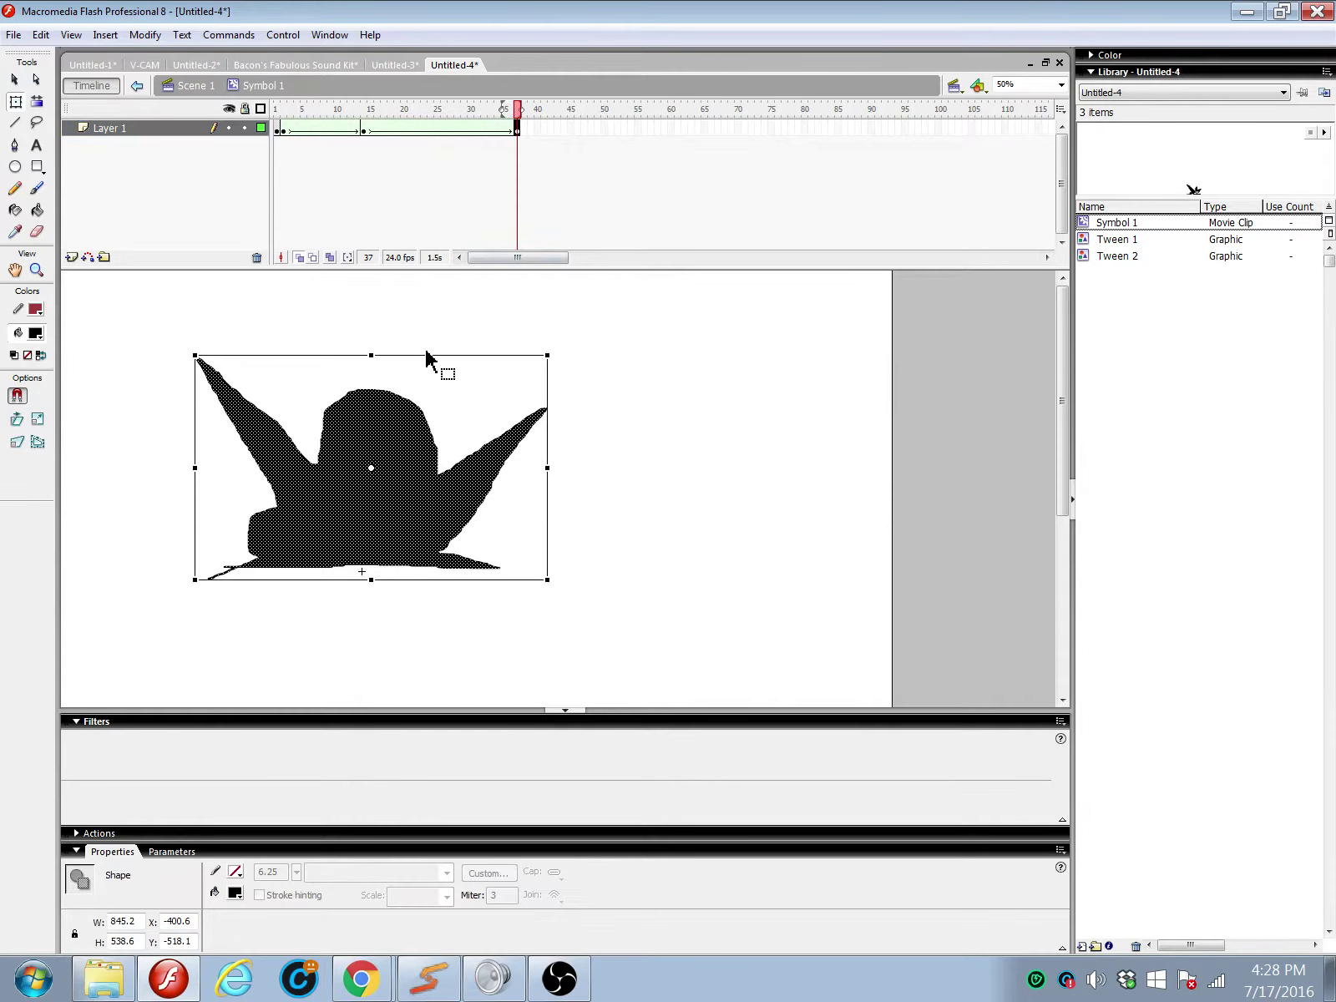
# Step: Try skewing the explosion at frame 37 to the right, about 859 px wide, and undo the skew
pyautogui.moveTo(418, 355); pyautogui.dragTo(443, 353)
pyautogui.click(485, 317)
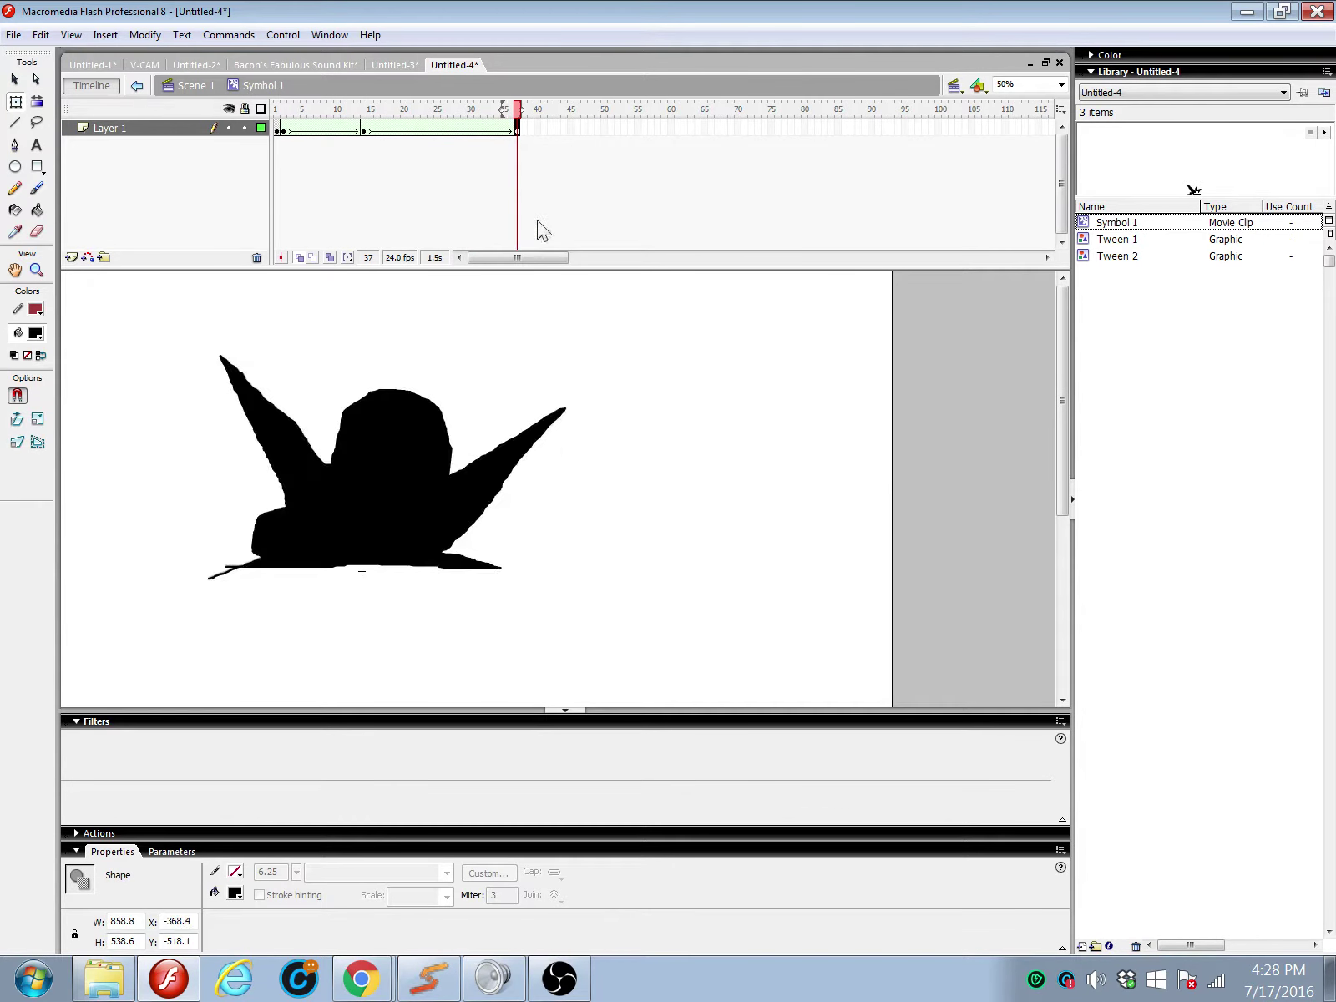
pyautogui.moveTo(519, 125)
pyautogui.mouseDown()
pyautogui.moveTo(371, 167)
pyautogui.moveTo(400, 176)
pyautogui.moveTo(535, 139)
pyautogui.mouseUp()
pyautogui.hotkey('ctrl', 'z')
pyautogui.hotkey('ctrl', 'z')
pyautogui.hotkey('ctrl', 'z')
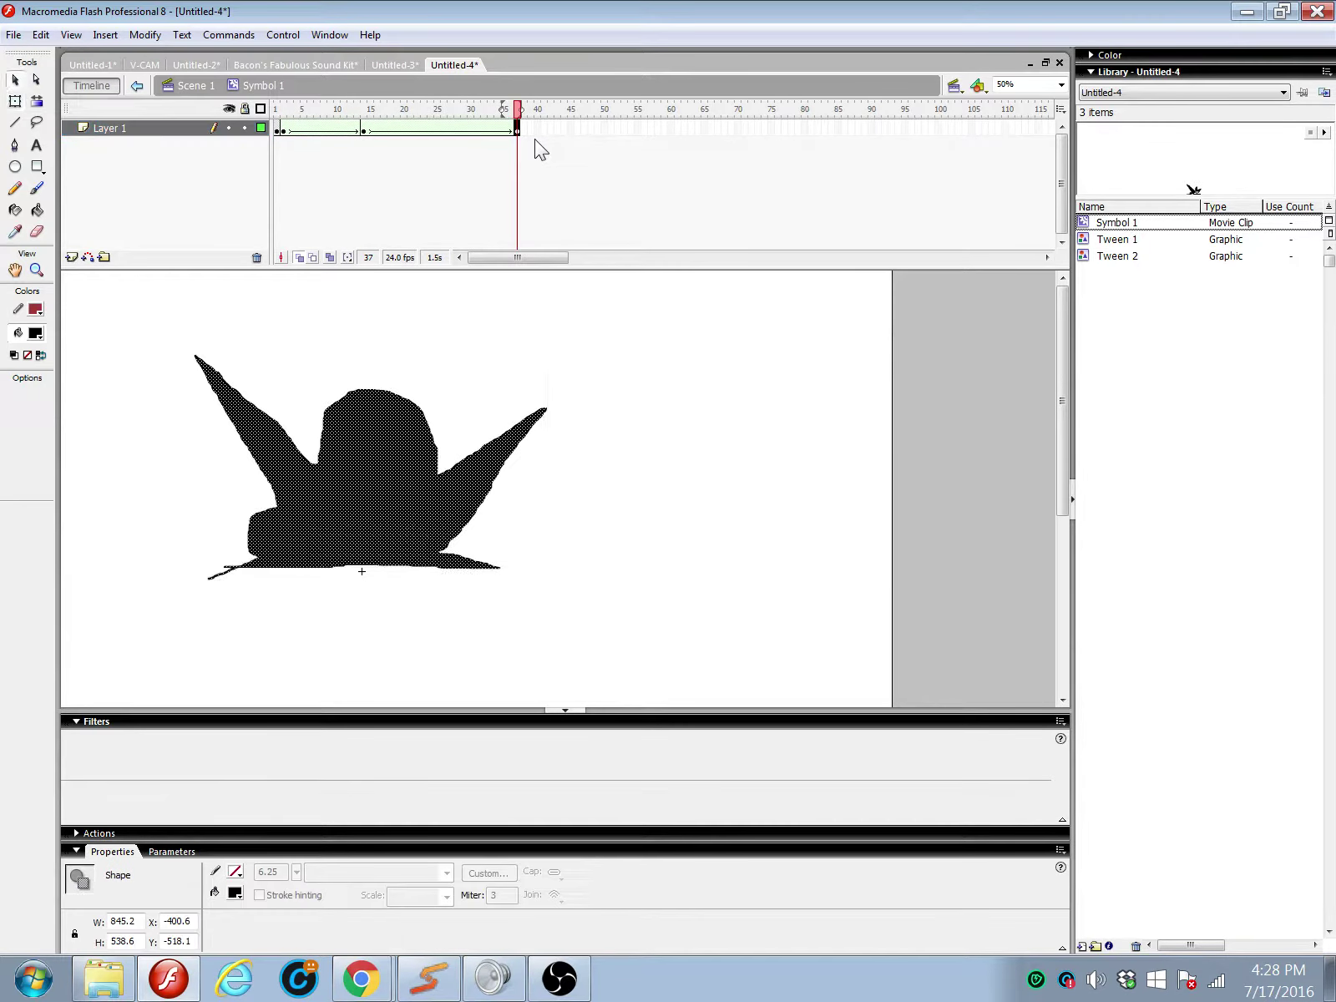
# Step: Try skewing the frame 37 explosion upward on its right side and sideways to about 875 px wide, and shift it downward
pyautogui.click(517, 130)
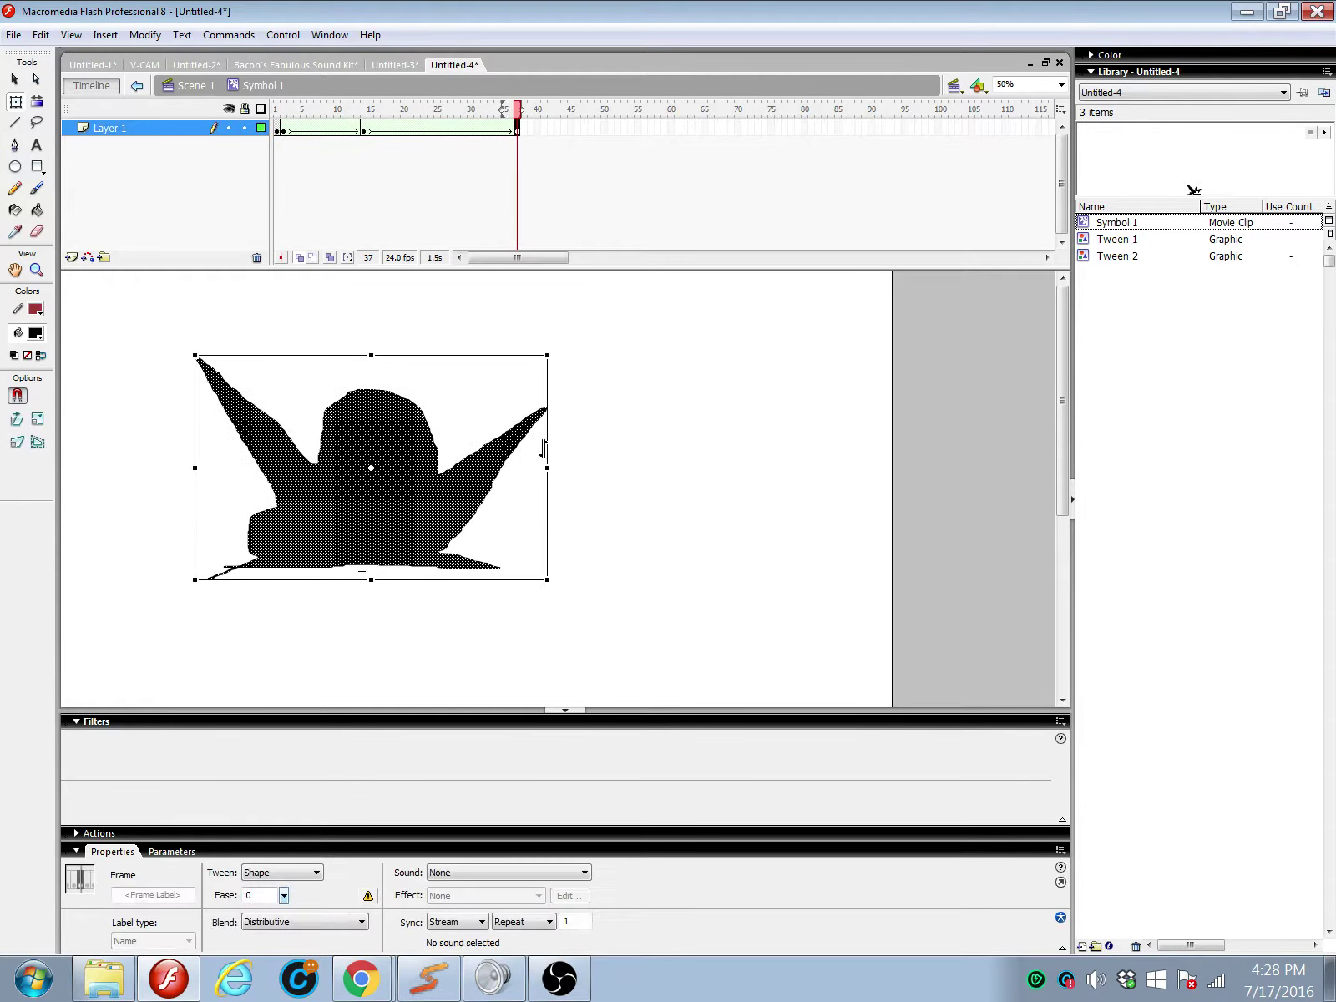
pyautogui.moveTo(547, 443); pyautogui.dragTo(547, 421)
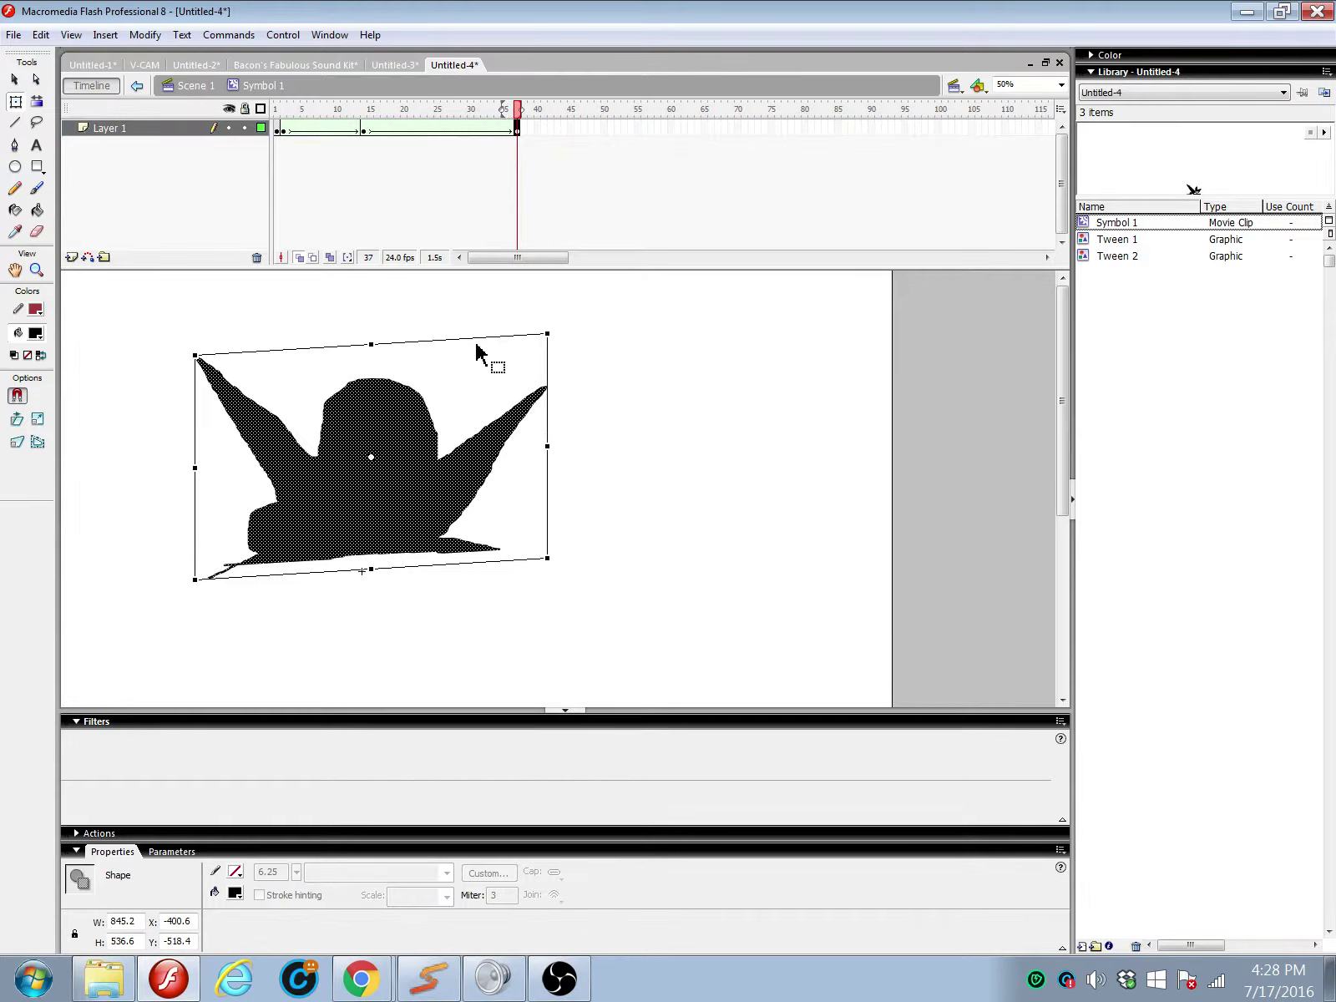
pyautogui.click(462, 334)
pyautogui.click(419, 431)
pyautogui.moveTo(453, 354); pyautogui.dragTo(485, 350)
pyautogui.moveTo(415, 464); pyautogui.dragTo(413, 486)
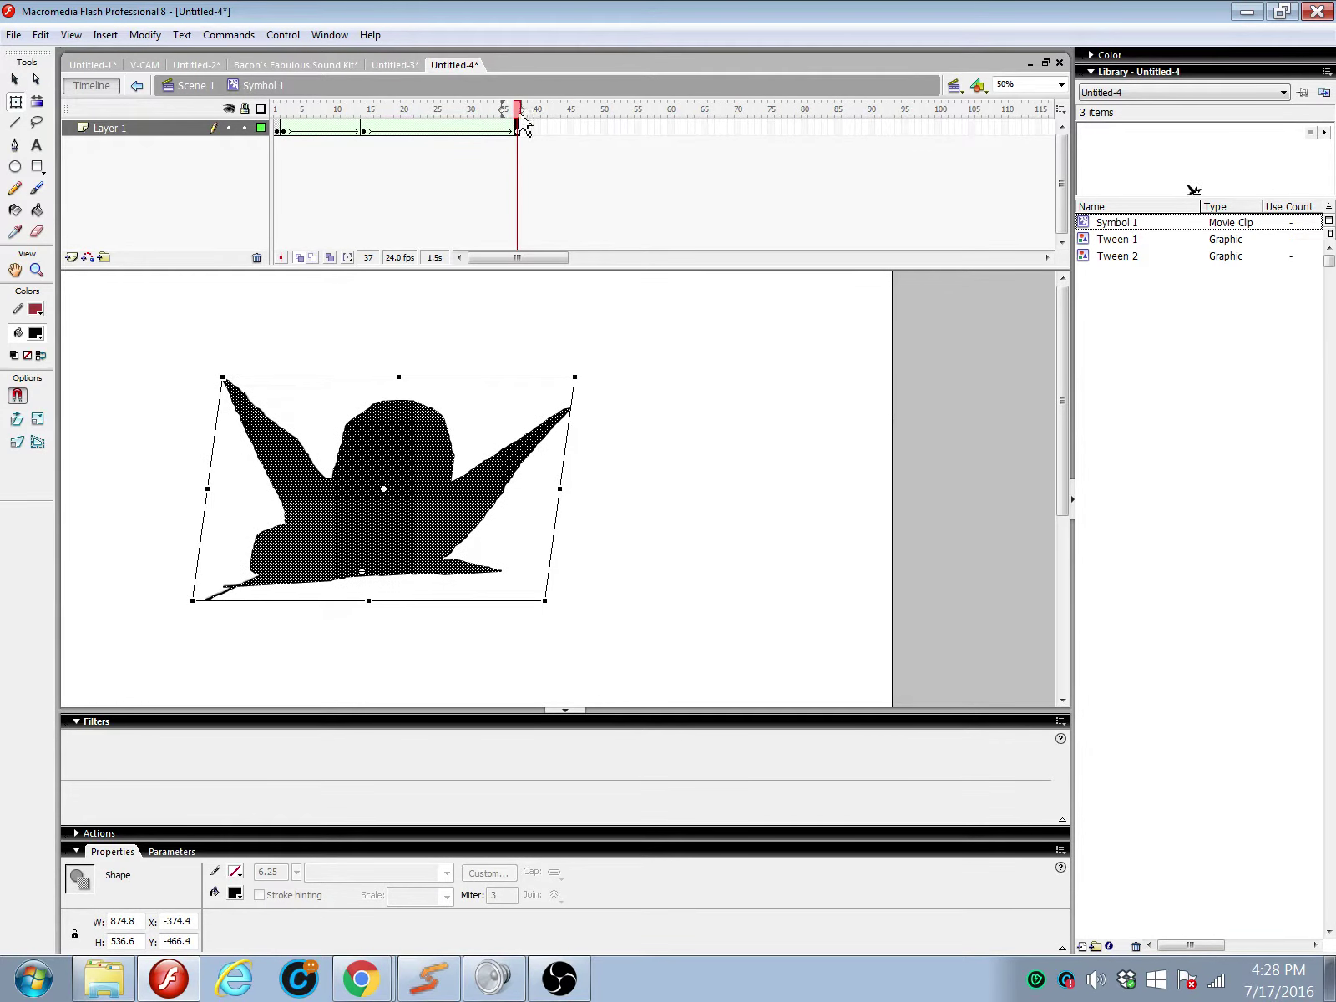
# Step: Undo the downward shift and both skews of the explosion at frame 37 and deselect it
pyautogui.moveTo(520, 113); pyautogui.dragTo(561, 125)
pyautogui.hotkey('ctrl', 'z')
pyautogui.click(519, 107)
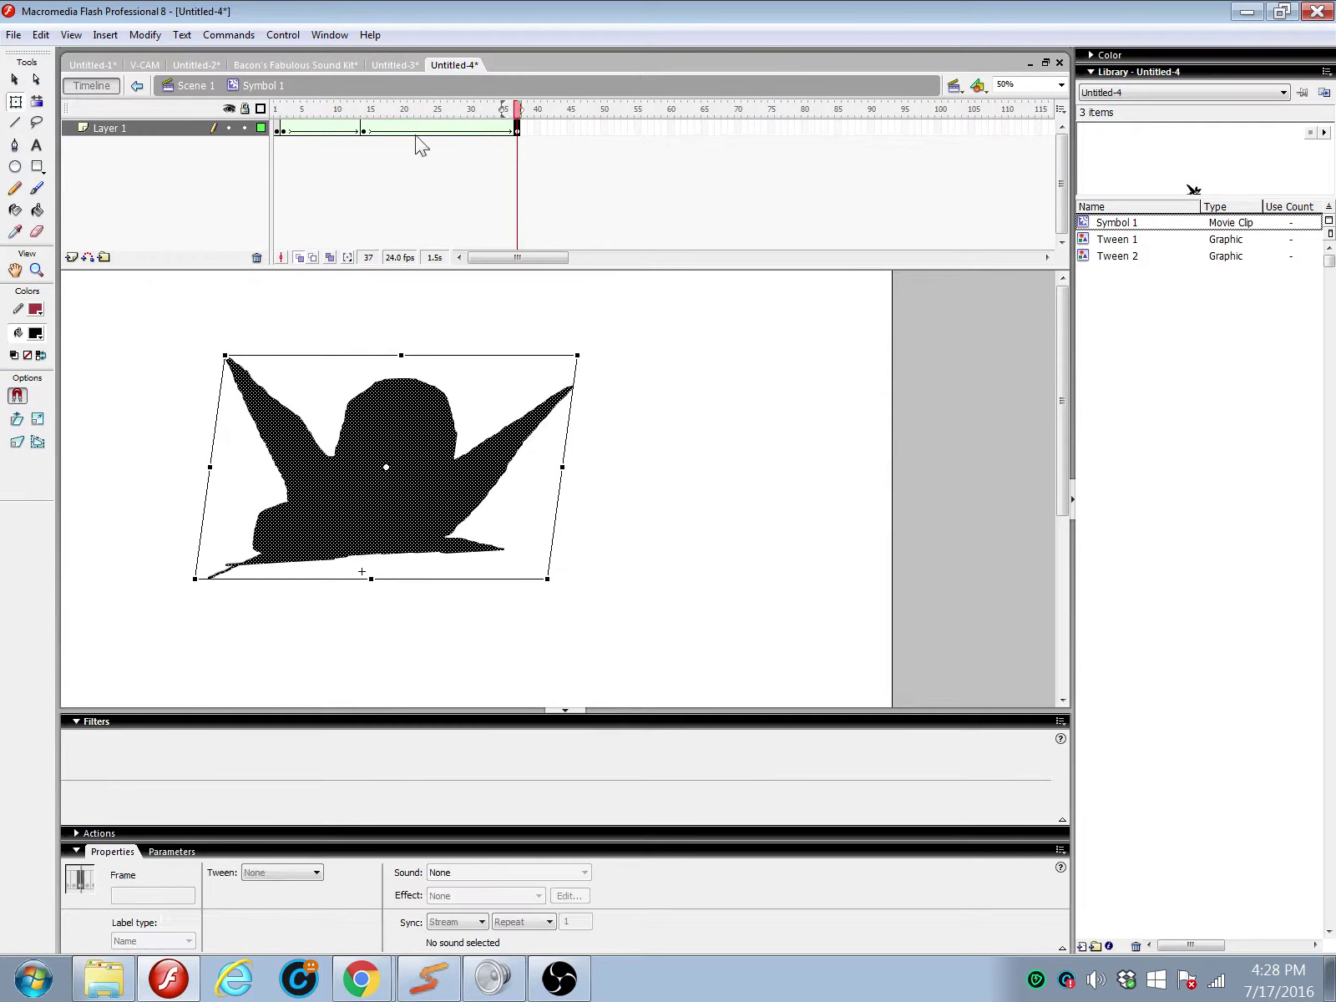
pyautogui.moveTo(516, 109); pyautogui.dragTo(518, 146)
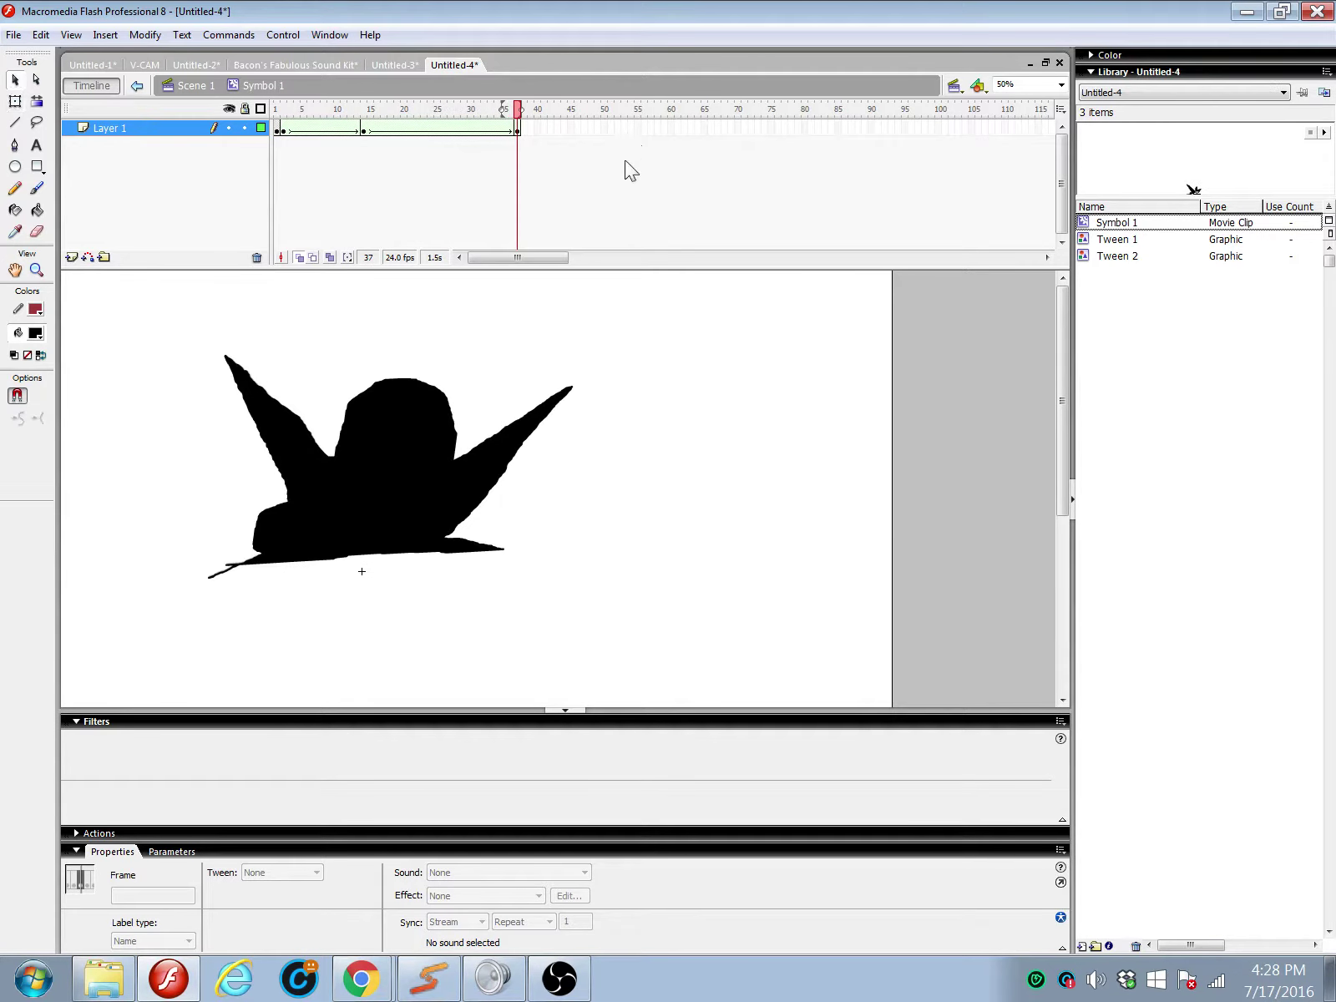
pyautogui.hotkey('ctrl', 'z')
pyautogui.hotkey('ctrl', 'z')
pyautogui.hotkey('ctrl', 'z')
pyautogui.hotkey('ctrl', 'z')
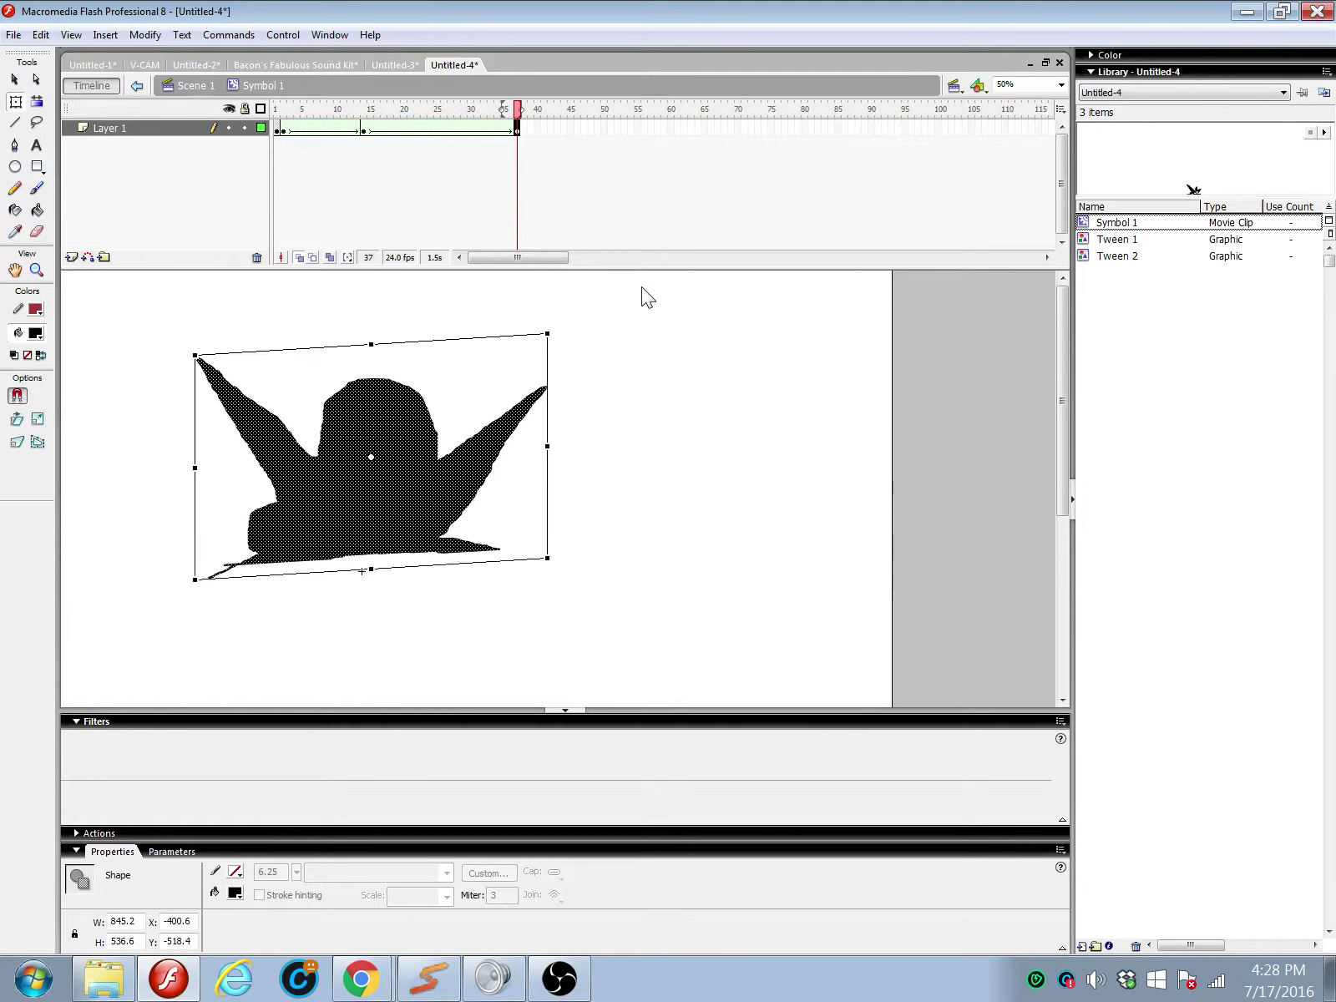
pyautogui.hotkey('ctrl', 'z')
pyautogui.click(611, 341)
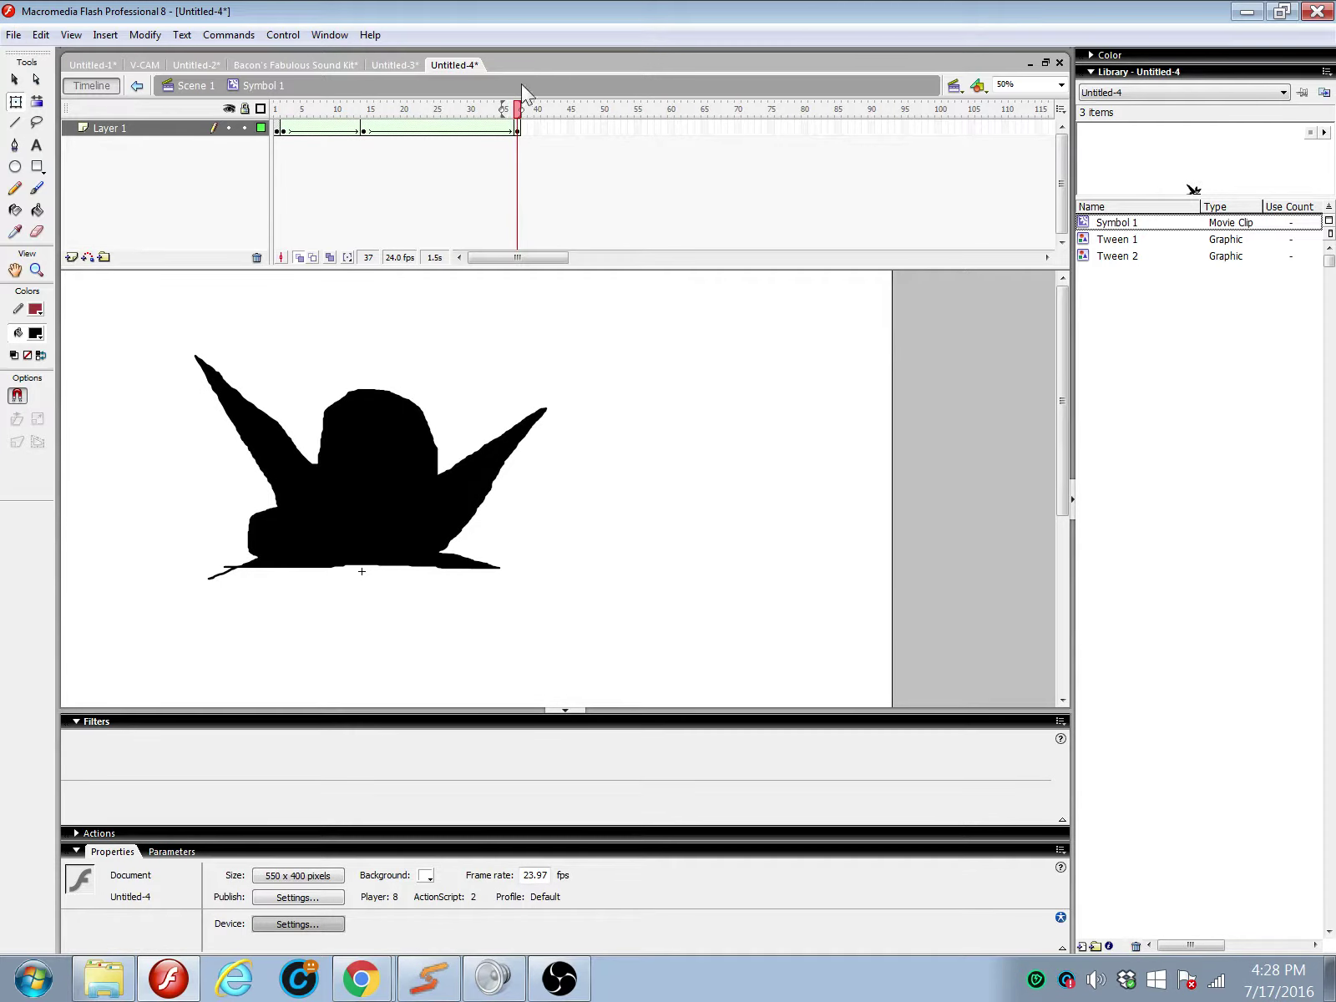
pyautogui.moveTo(524, 136)
pyautogui.mouseDown()
pyautogui.moveTo(352, 193)
pyautogui.moveTo(518, 144)
pyautogui.mouseUp()
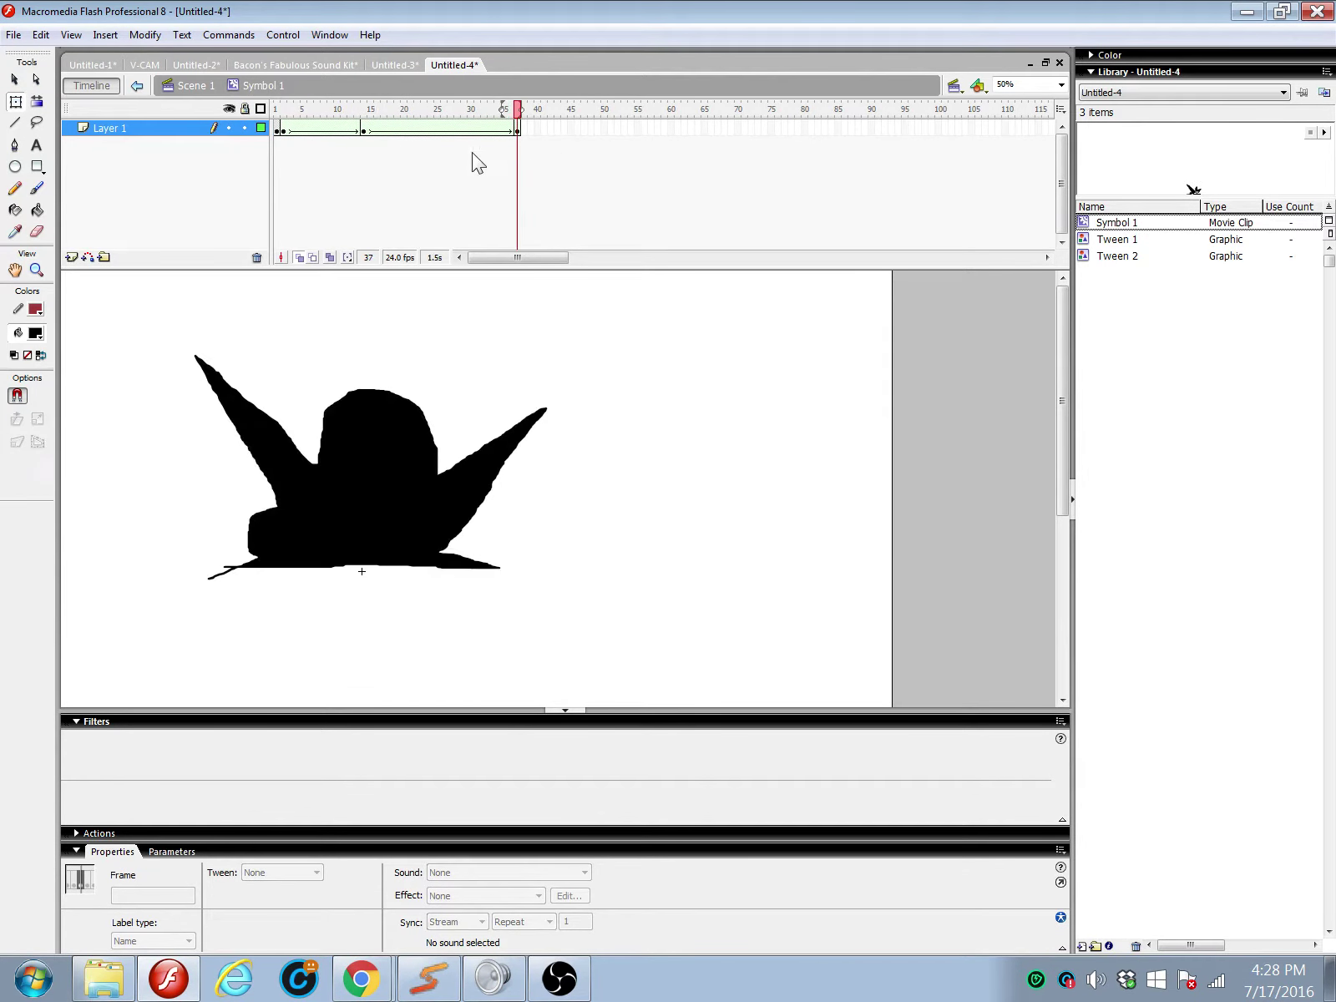
# Step: Add a new layer, place it beneath Layer 1 and lock Layer 1
pyautogui.click(71, 257)
pyautogui.moveTo(94, 127); pyautogui.dragTo(96, 152)
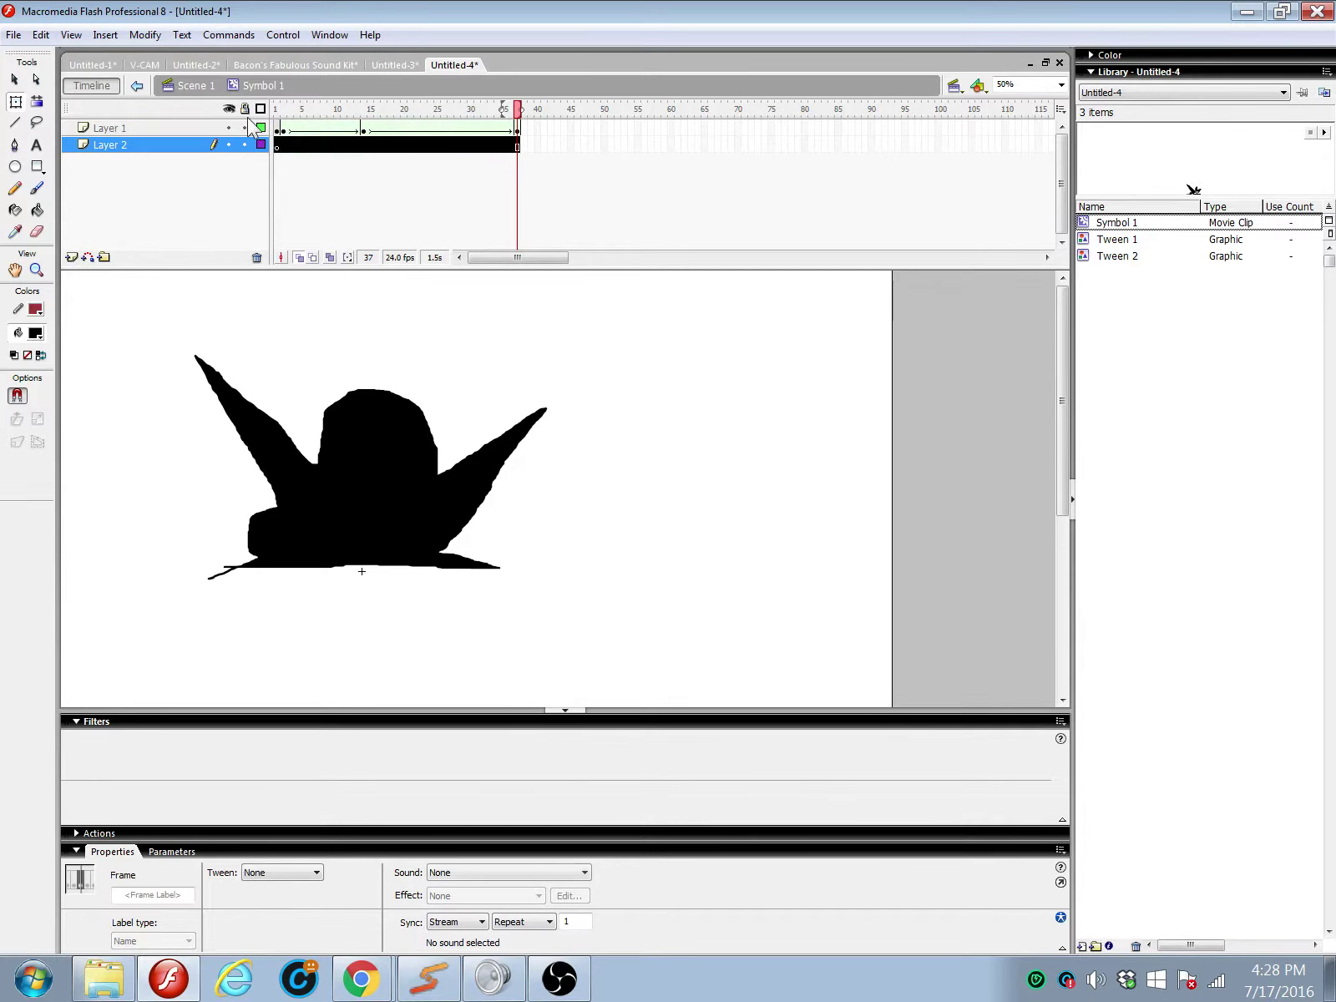
# Step: Insert a blank keyframe at frame 16 of Layer 2 and brush a small black-filled spiked blast at the explosion's lower right
pyautogui.click(38, 190)
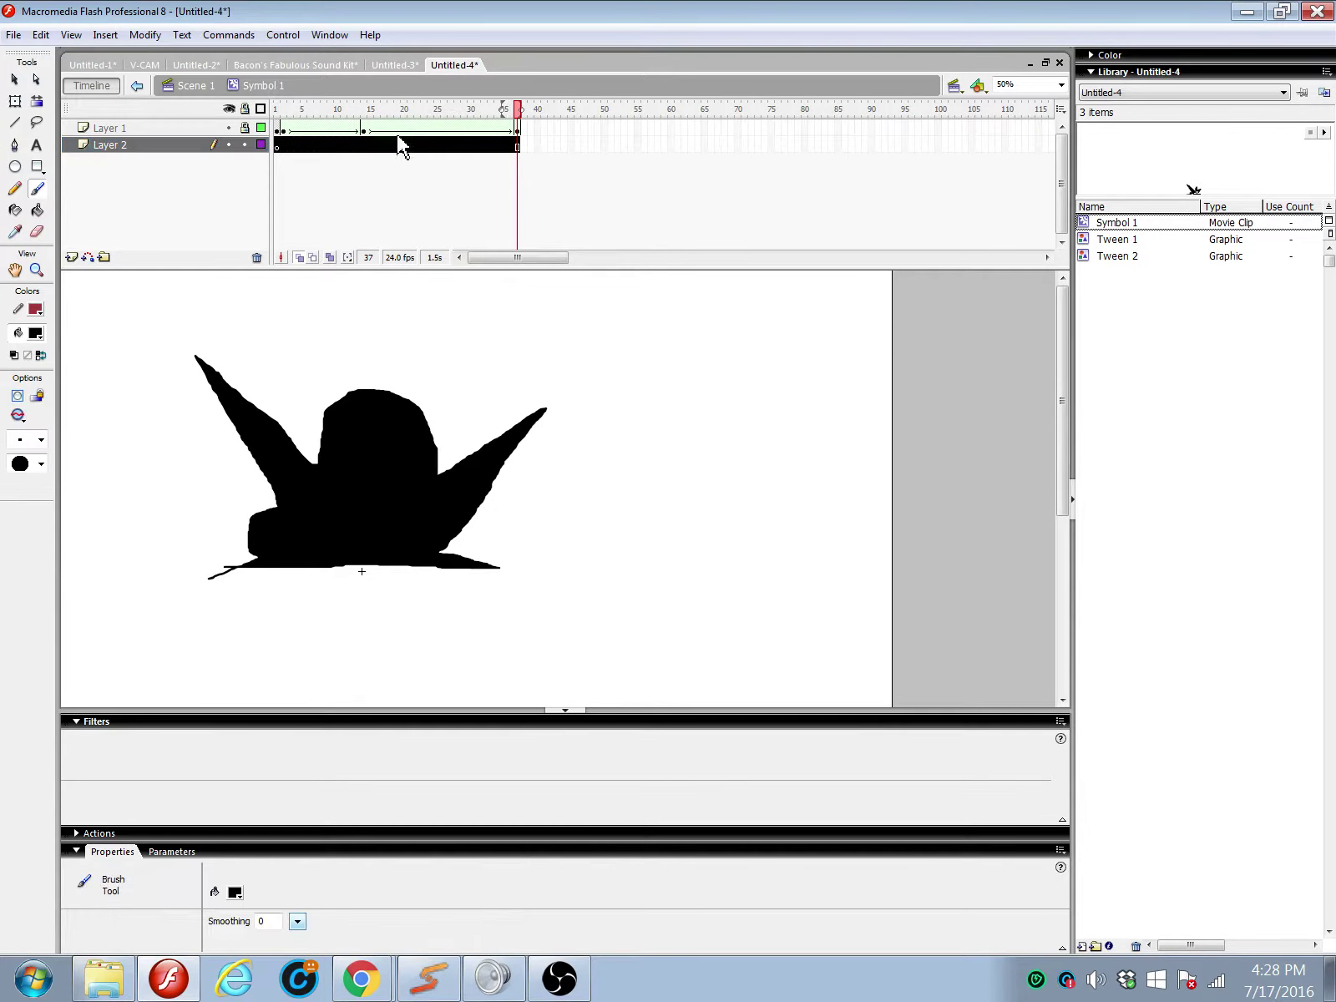
pyautogui.click(397, 129)
pyautogui.rightClick(377, 145)
pyautogui.click(435, 249)
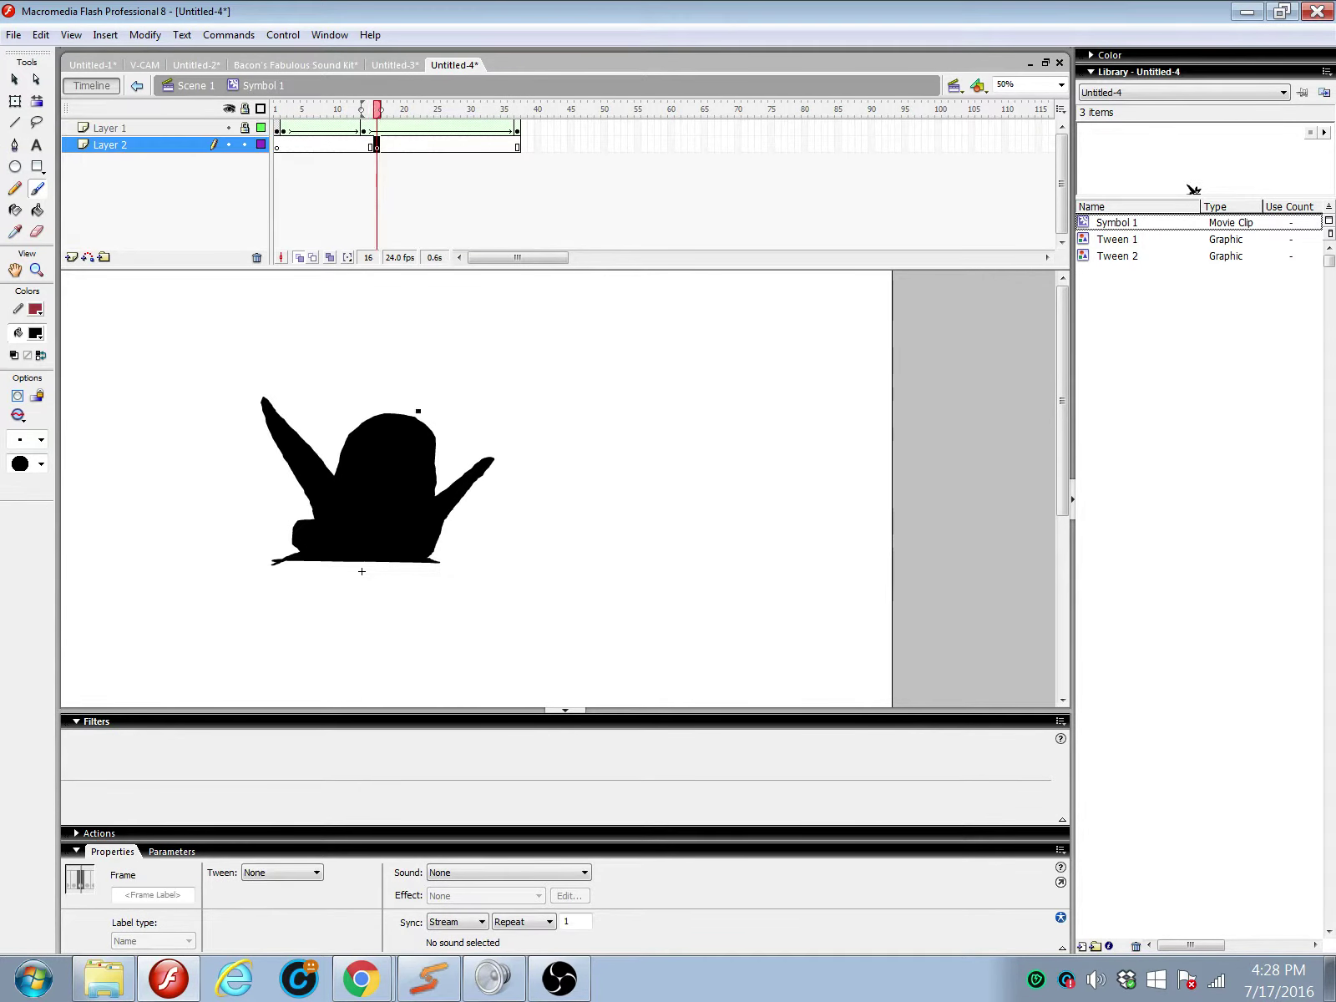
pyautogui.moveTo(465, 569); pyautogui.dragTo(454, 560)
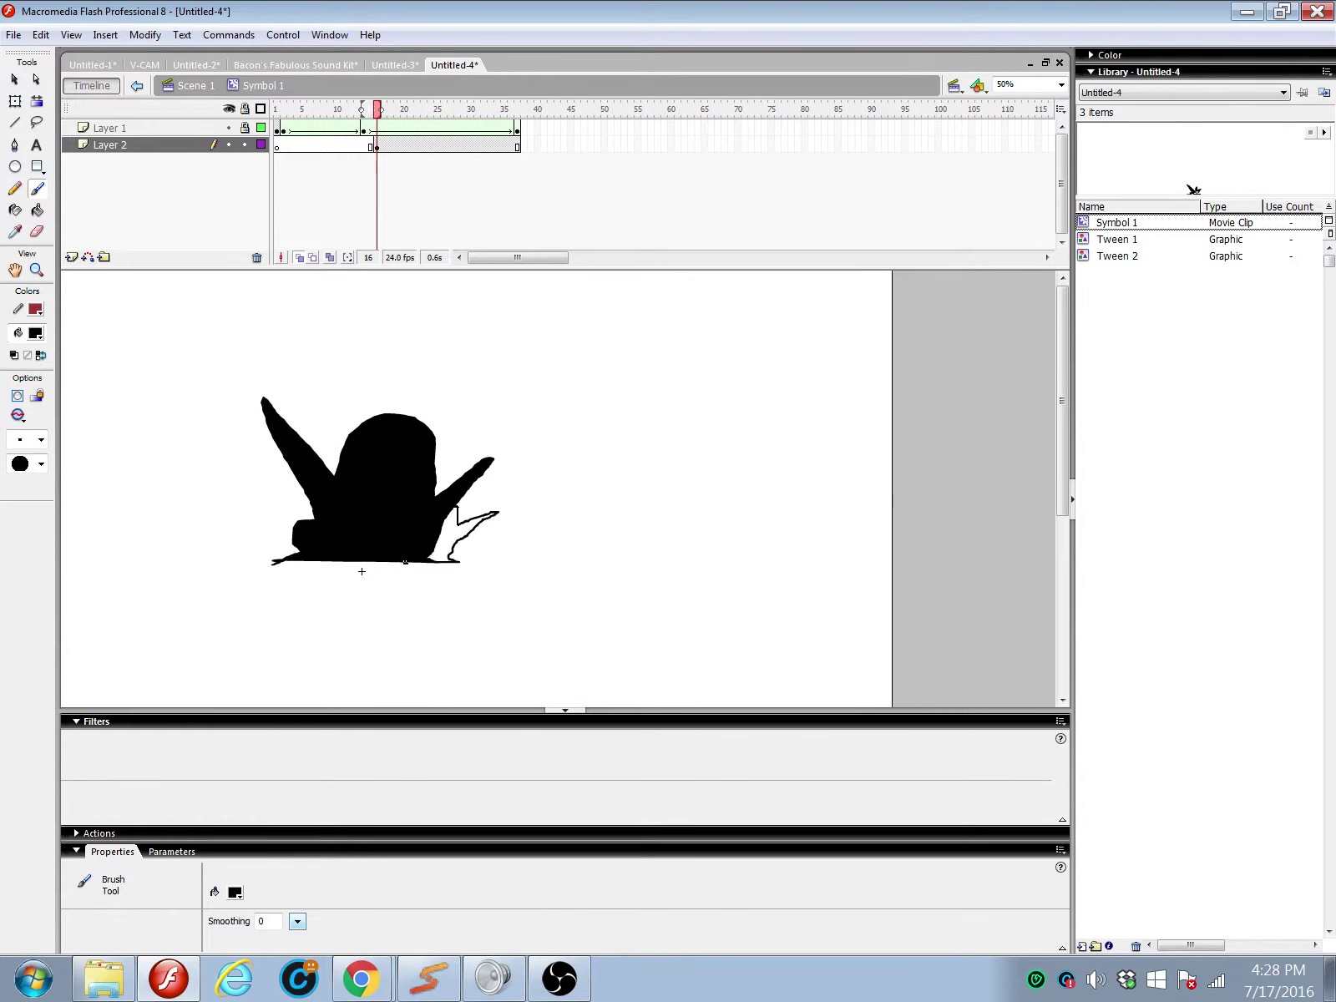
pyautogui.click(37, 210)
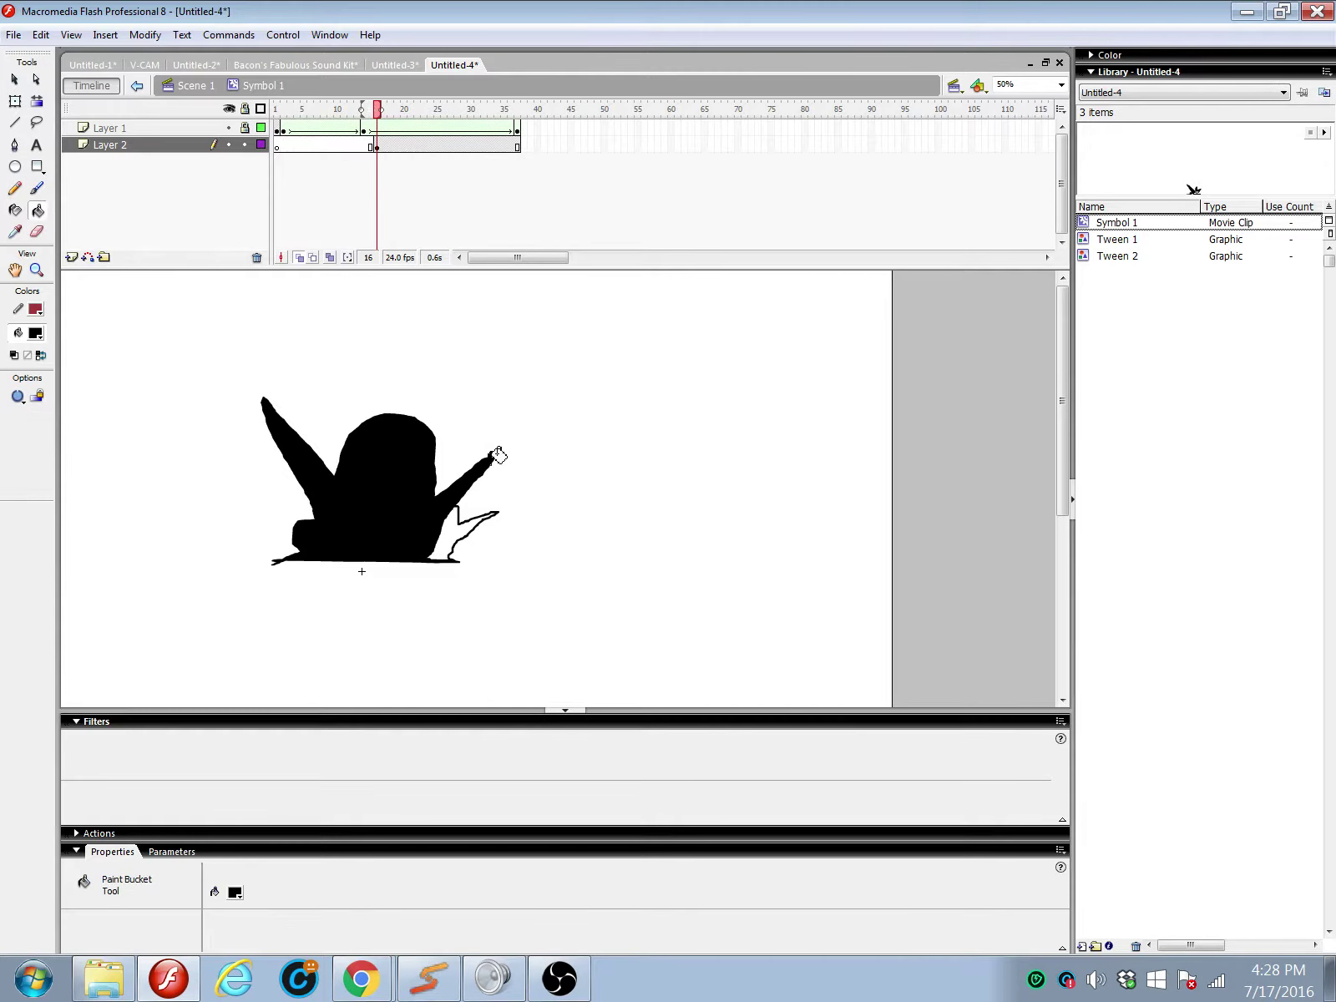
pyautogui.click(450, 528)
pyautogui.click(327, 147)
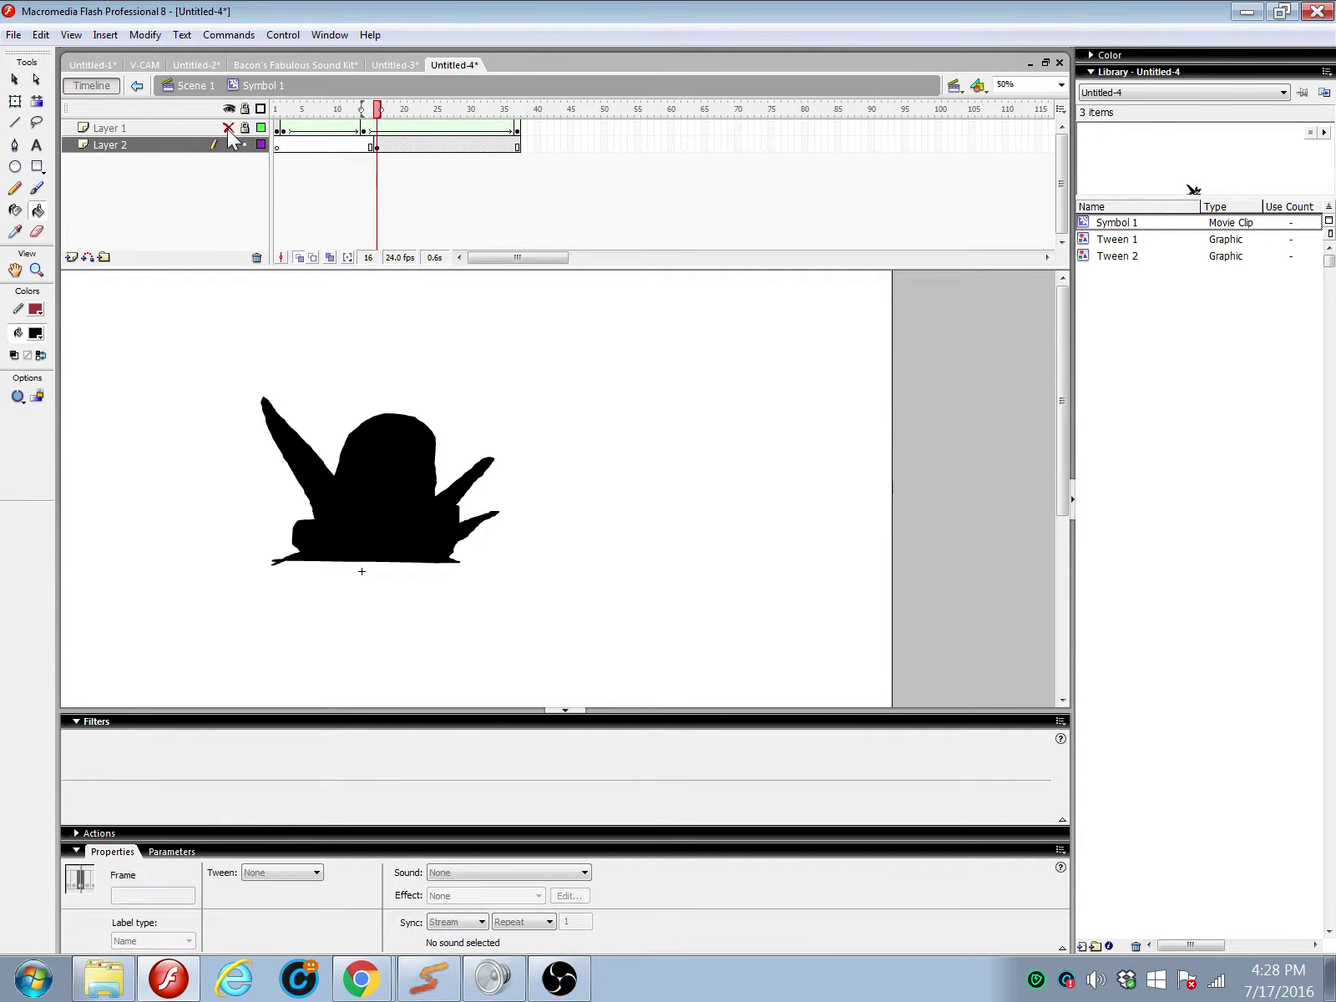
# Step: Hide Layer 1 and insert a blank keyframe at frame 37 of Layer 2
pyautogui.click(228, 127)
pyautogui.click(519, 147)
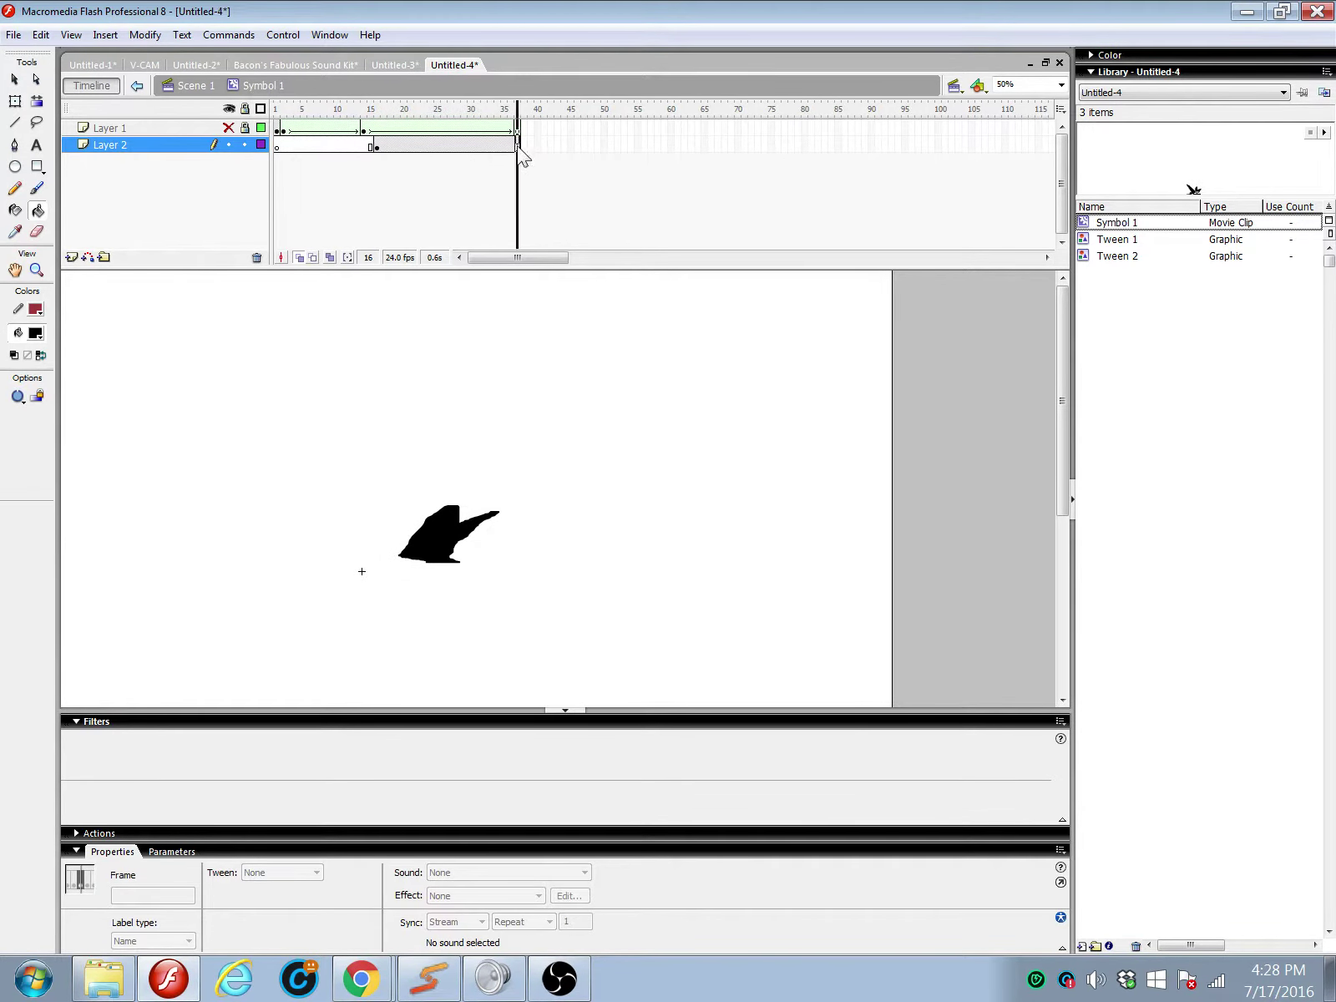
pyautogui.rightClick(519, 147)
pyautogui.click(584, 242)
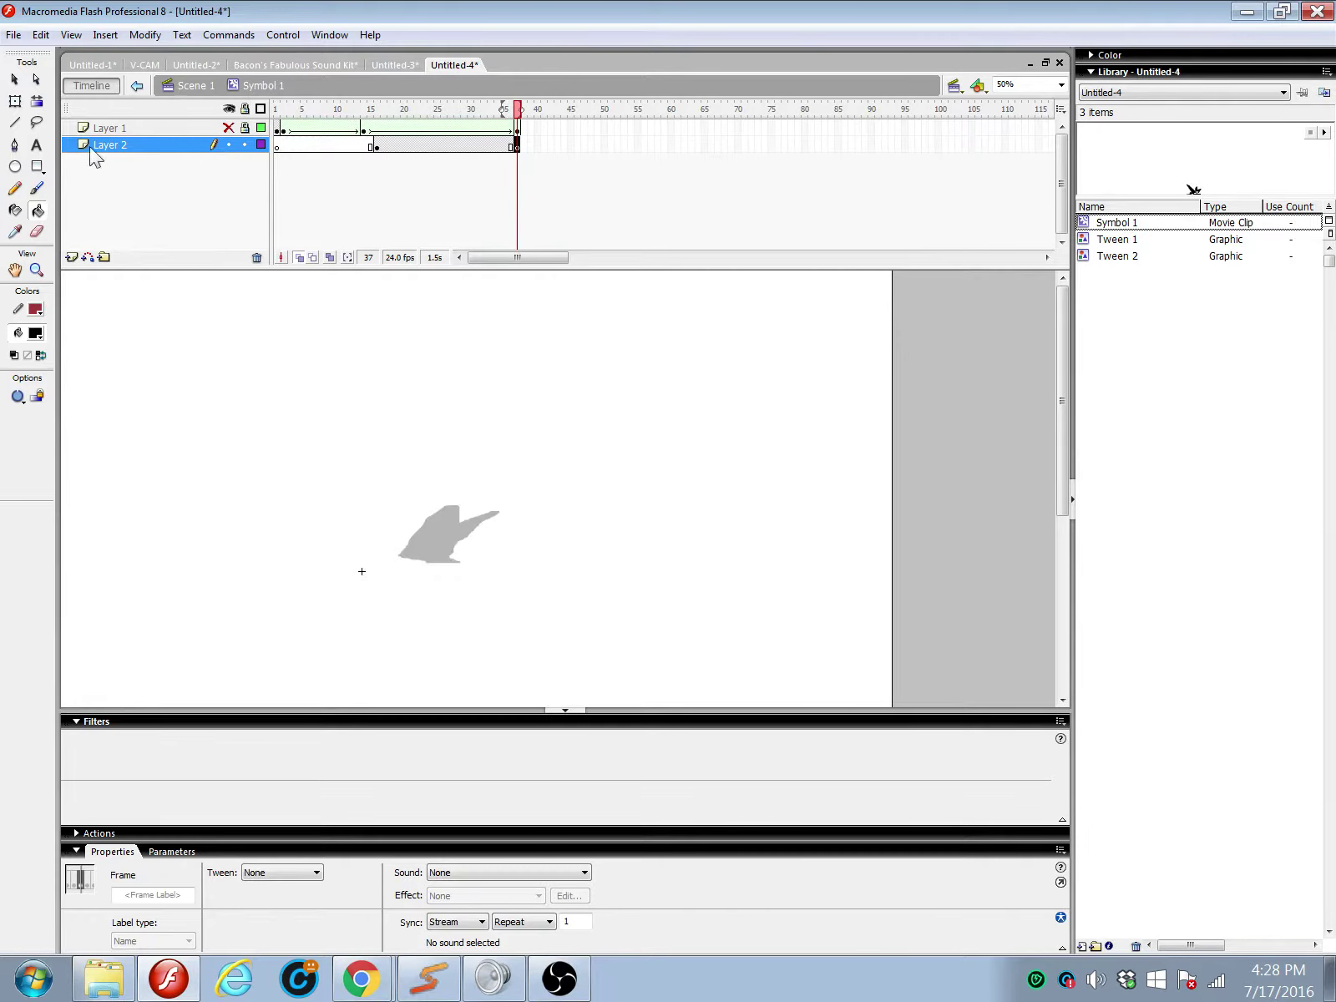
# Step: Brush a much larger spiked blast outline around the onion-skinned shape at frame 37 of Layer 2 and fill it with black
pyautogui.click(36, 189)
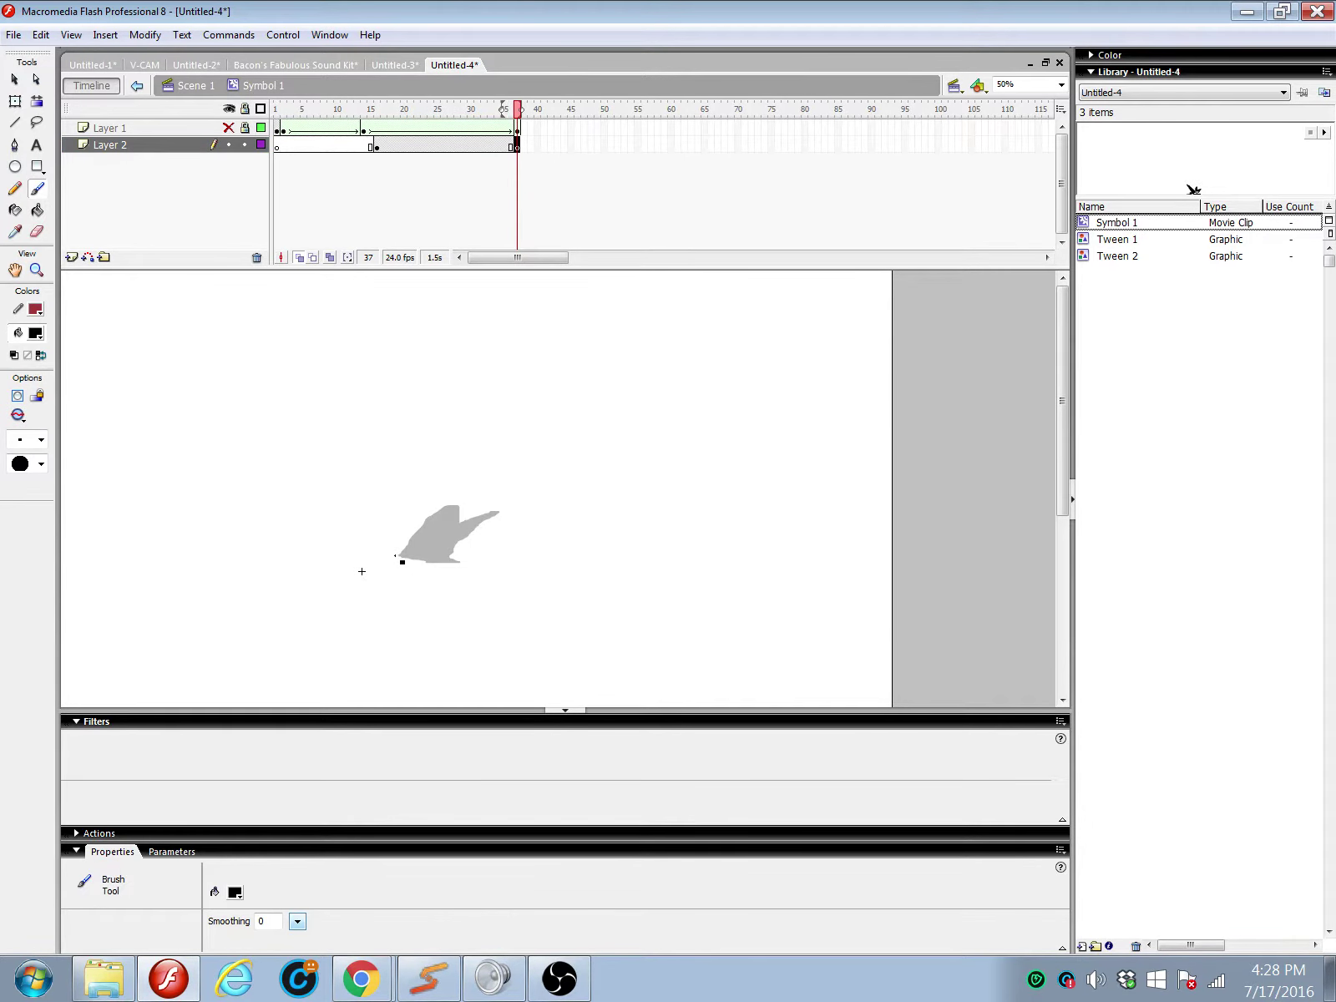
pyautogui.moveTo(511, 487)
pyautogui.mouseDown()
pyautogui.moveTo(500, 512)
pyautogui.moveTo(662, 440)
pyautogui.mouseUp()
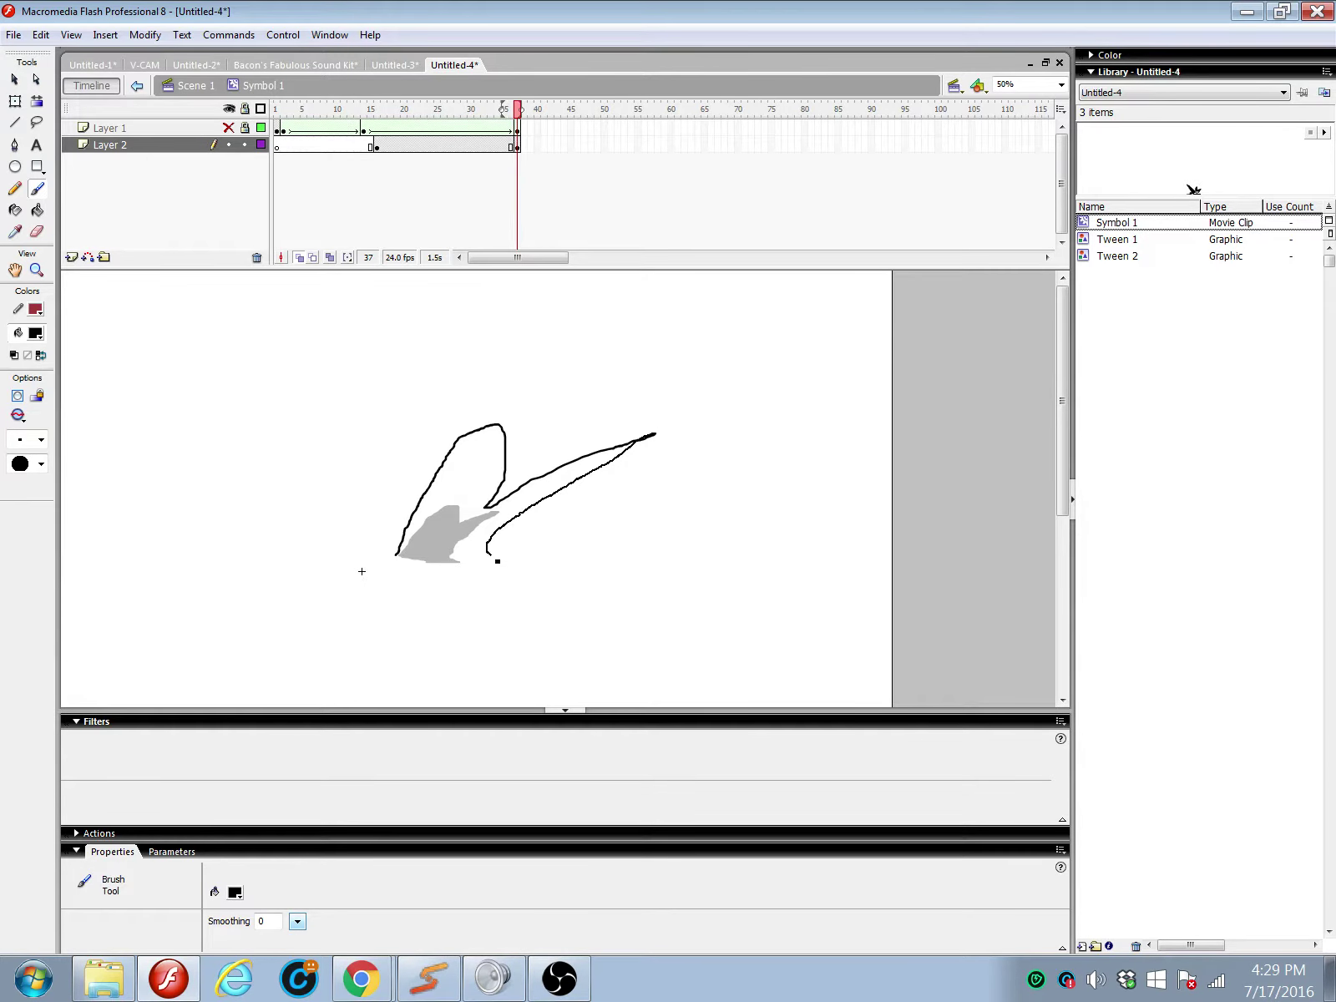
pyautogui.moveTo(498, 561); pyautogui.dragTo(516, 562)
pyautogui.moveTo(362, 571); pyautogui.dragTo(362, 570)
pyautogui.click(36, 211)
pyautogui.click(463, 510)
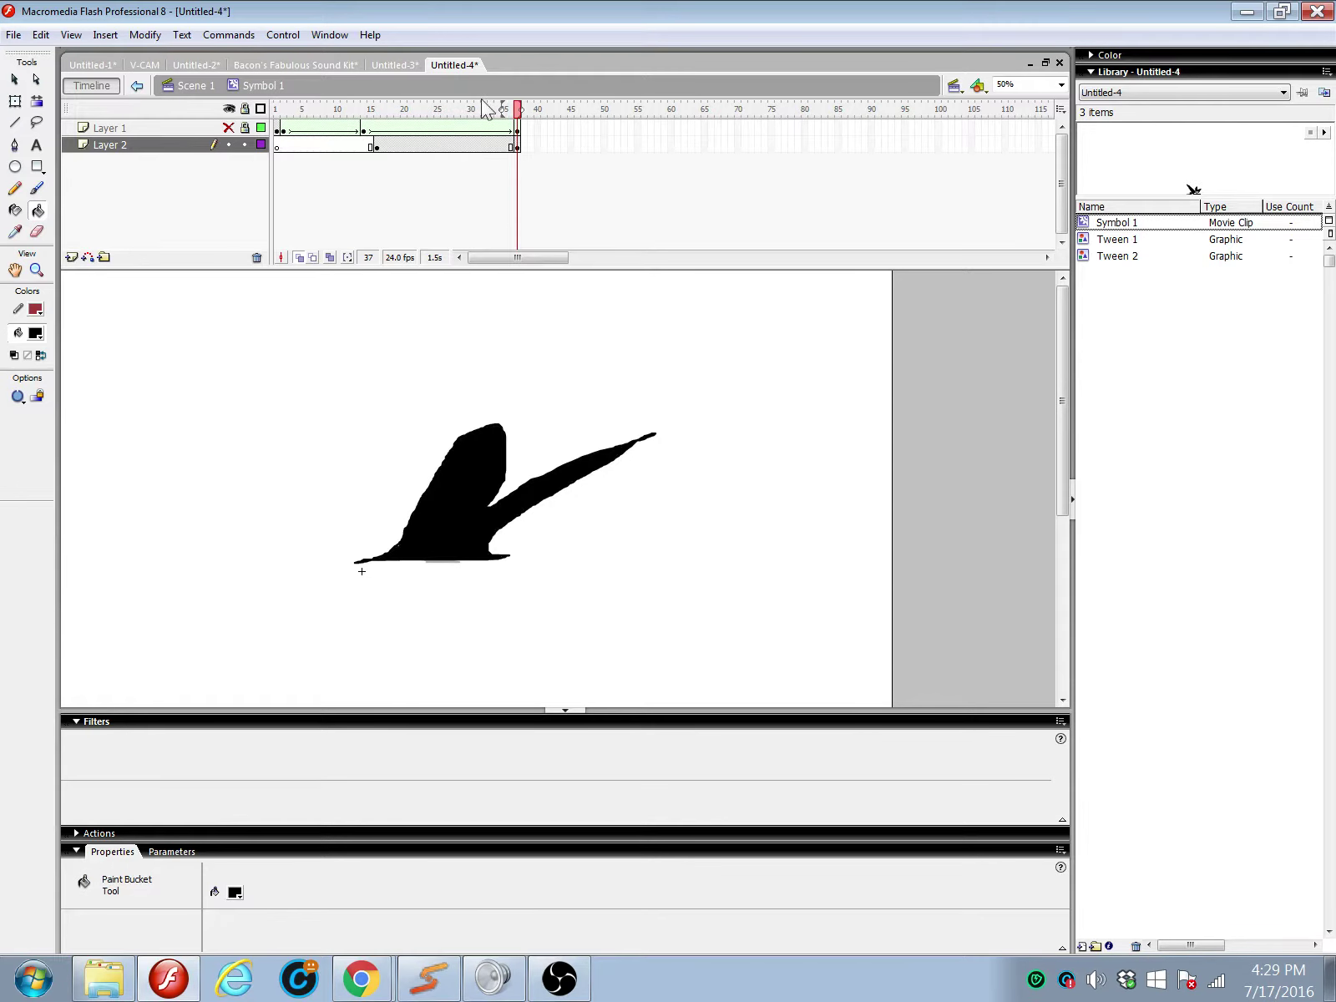
# Step: Apply a shape tween between frames 16 and 37 of Layer 2 with easing of 100 out
pyautogui.click(457, 145)
pyautogui.click(316, 873)
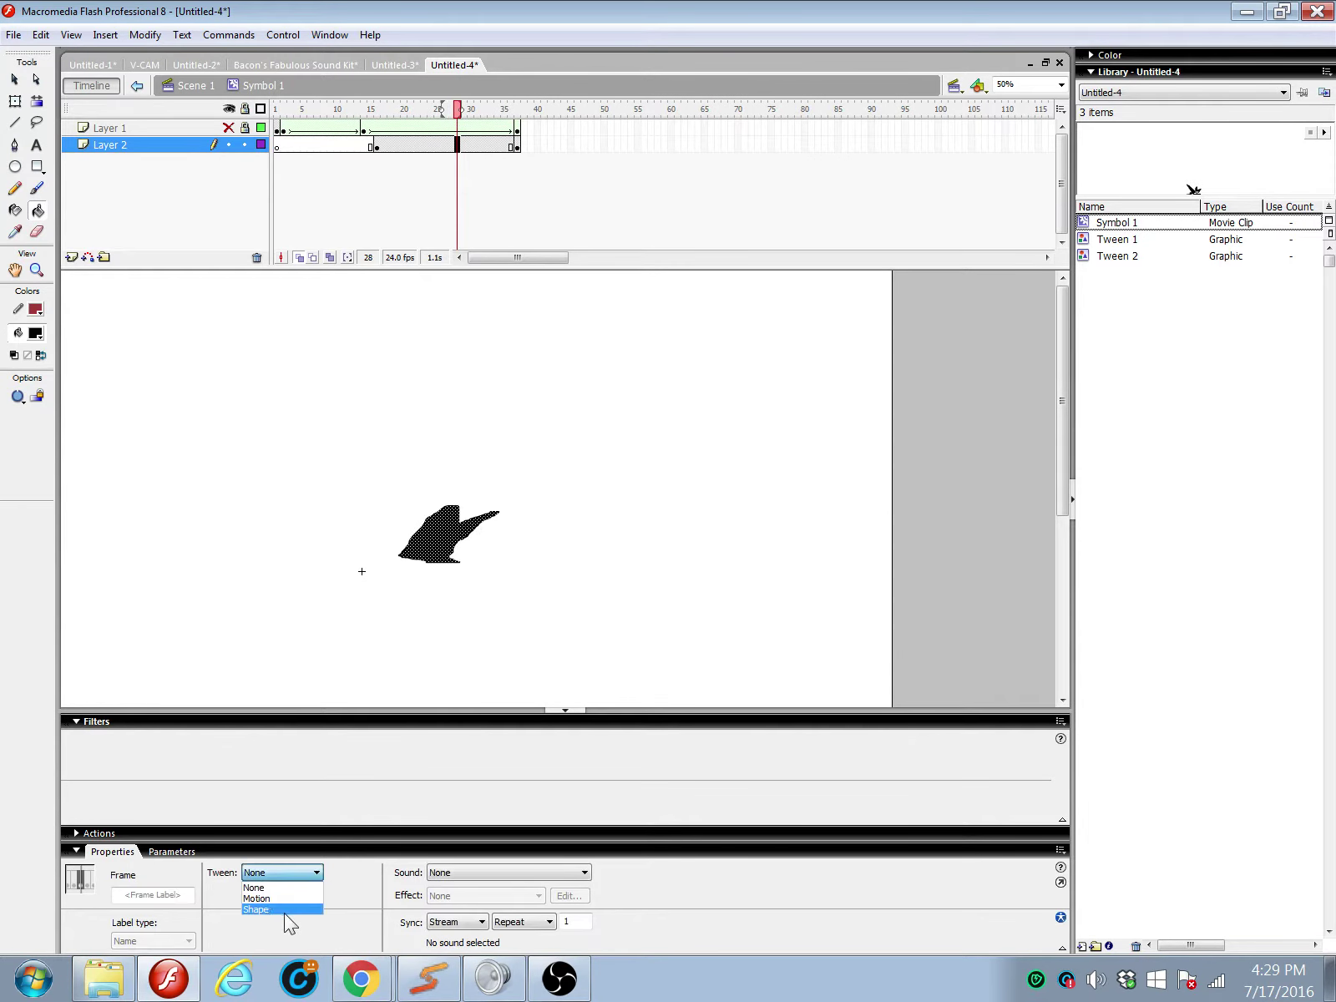
pyautogui.click(284, 910)
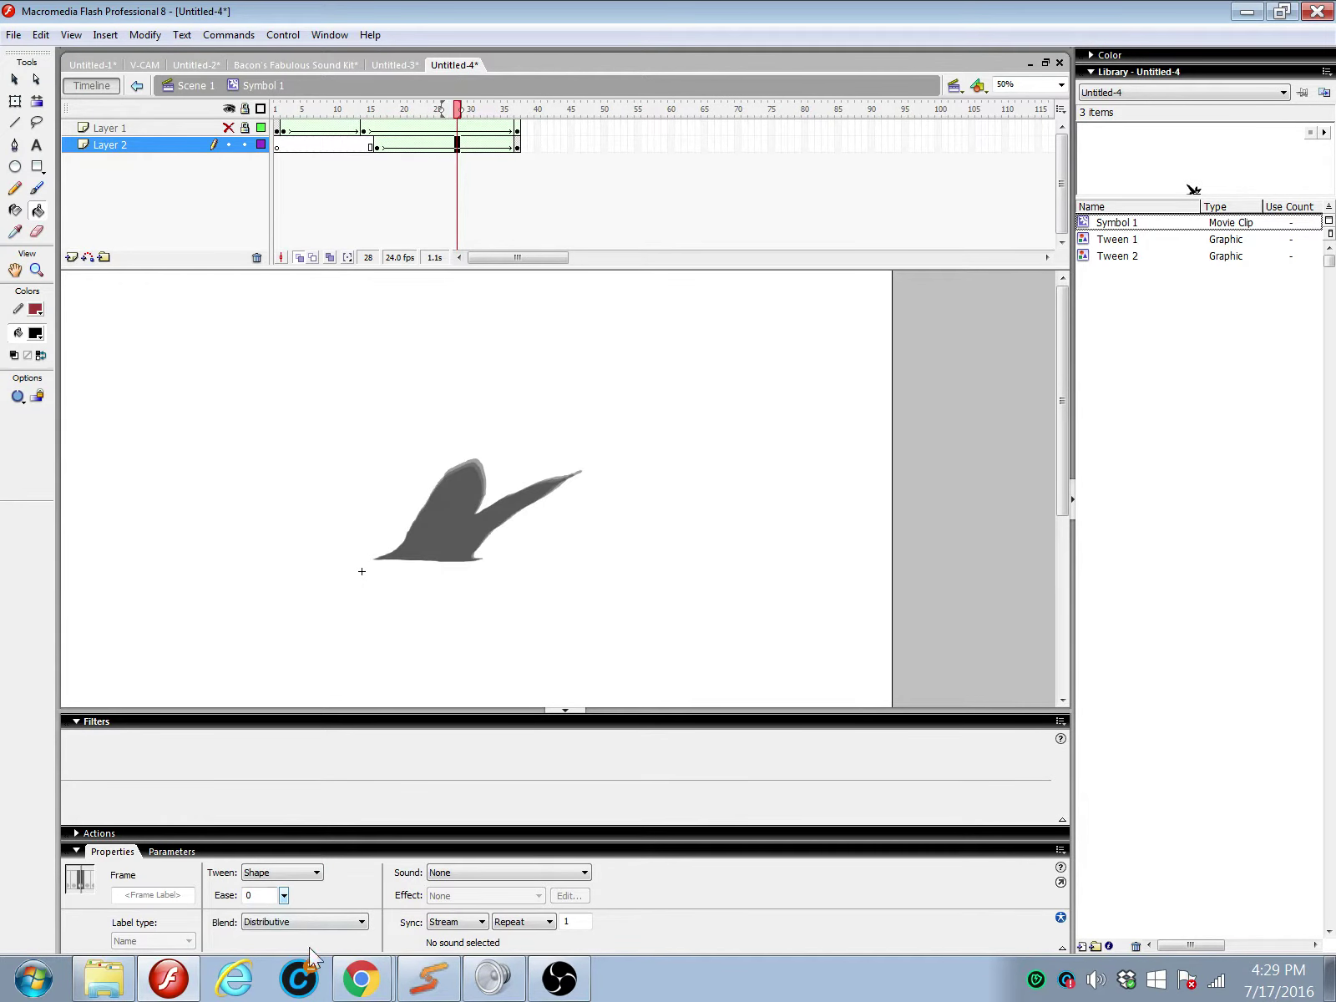
pyautogui.moveTo(287, 904); pyautogui.dragTo(535, 170)
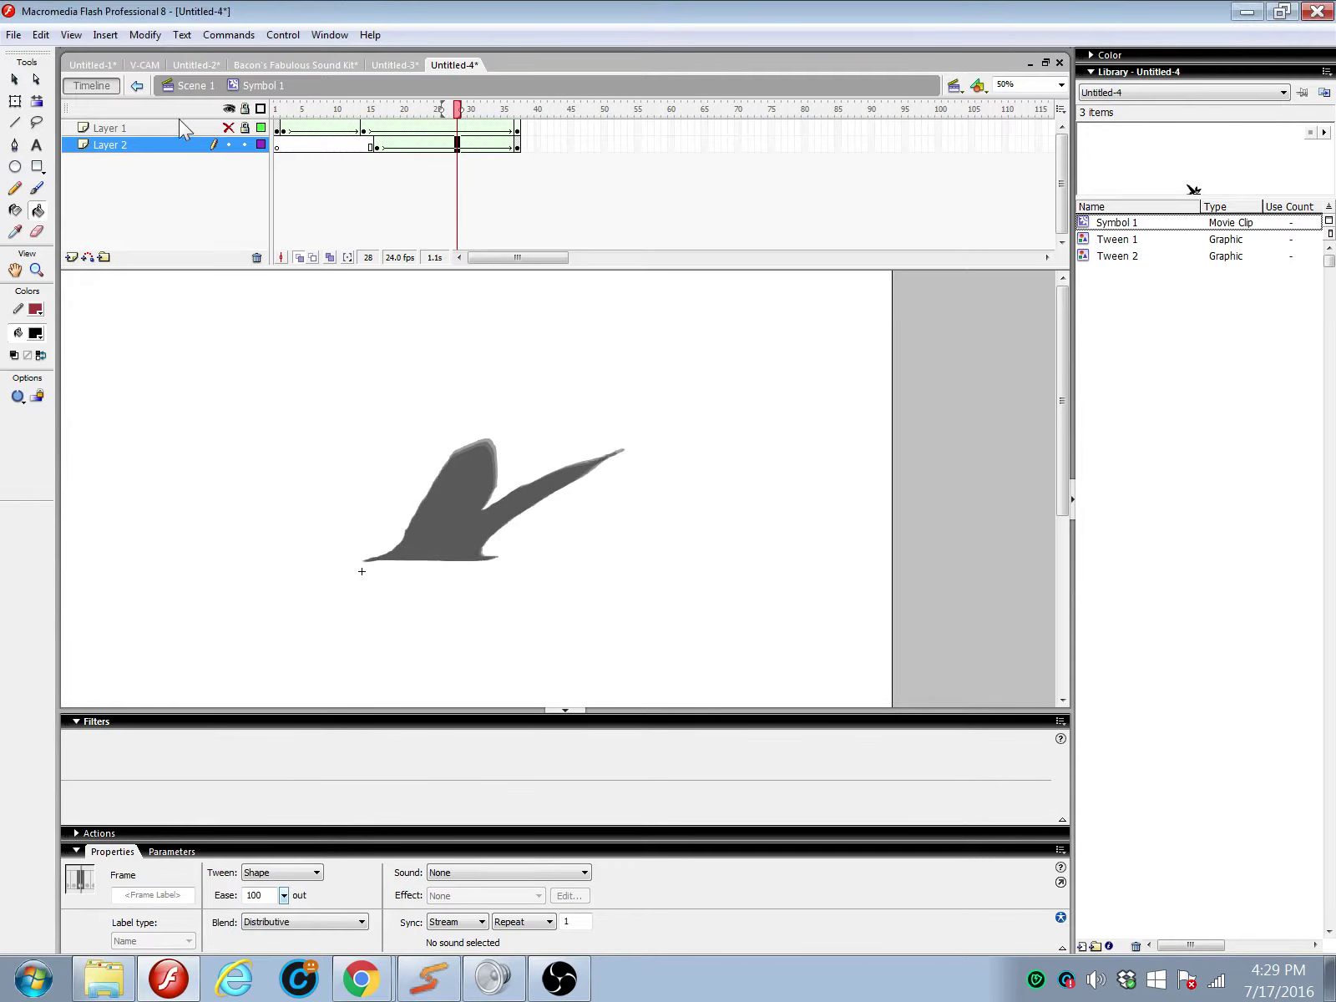
# Step: Show Layer 1 again and play the explosion animation from frame 1
pyautogui.click(228, 128)
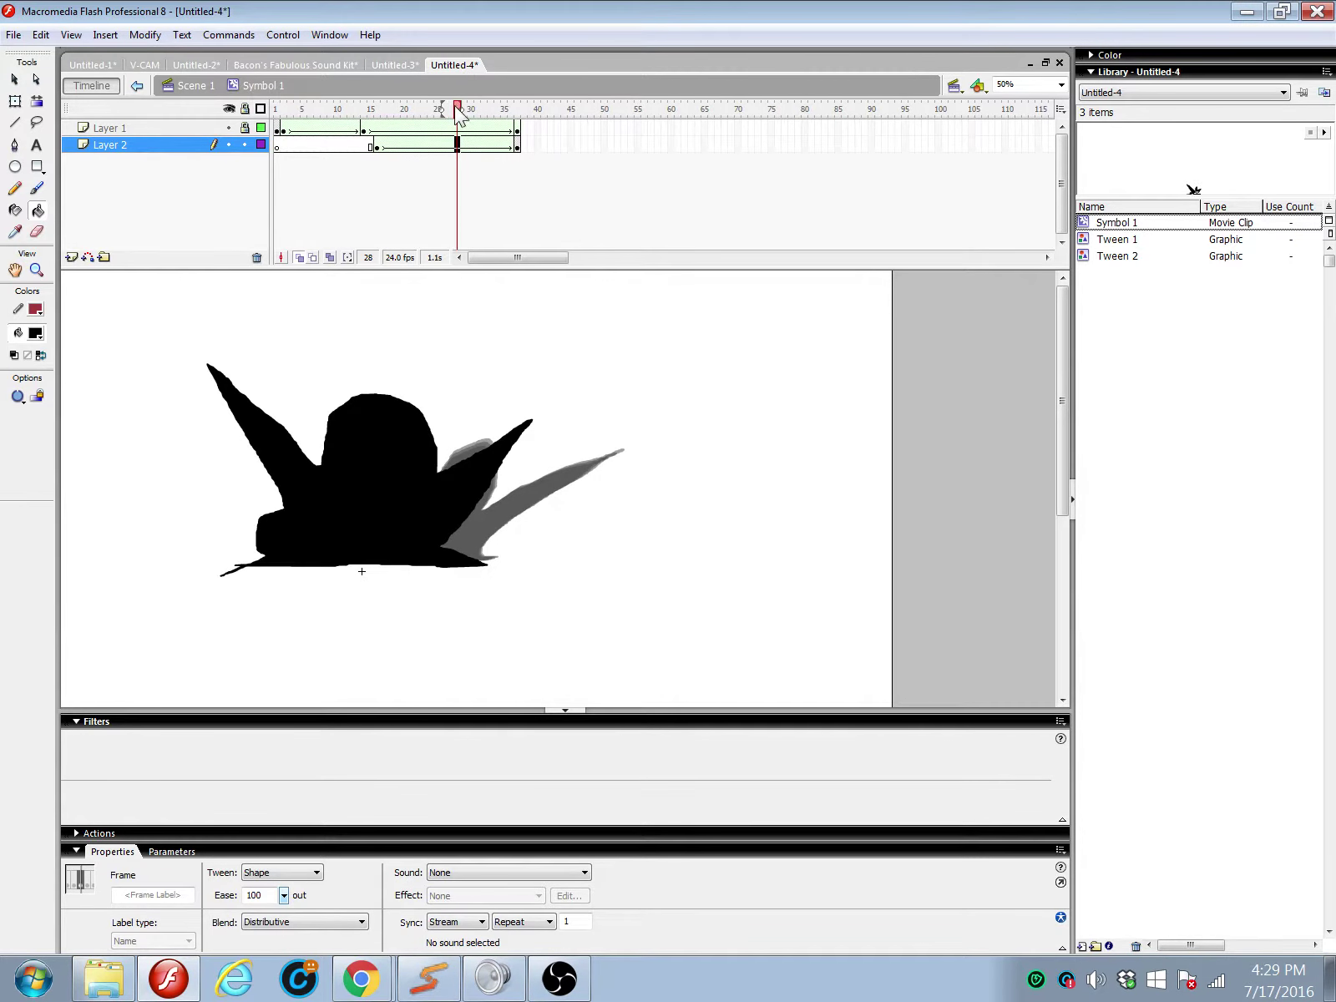
pyautogui.moveTo(459, 117); pyautogui.dragTo(269, 175)
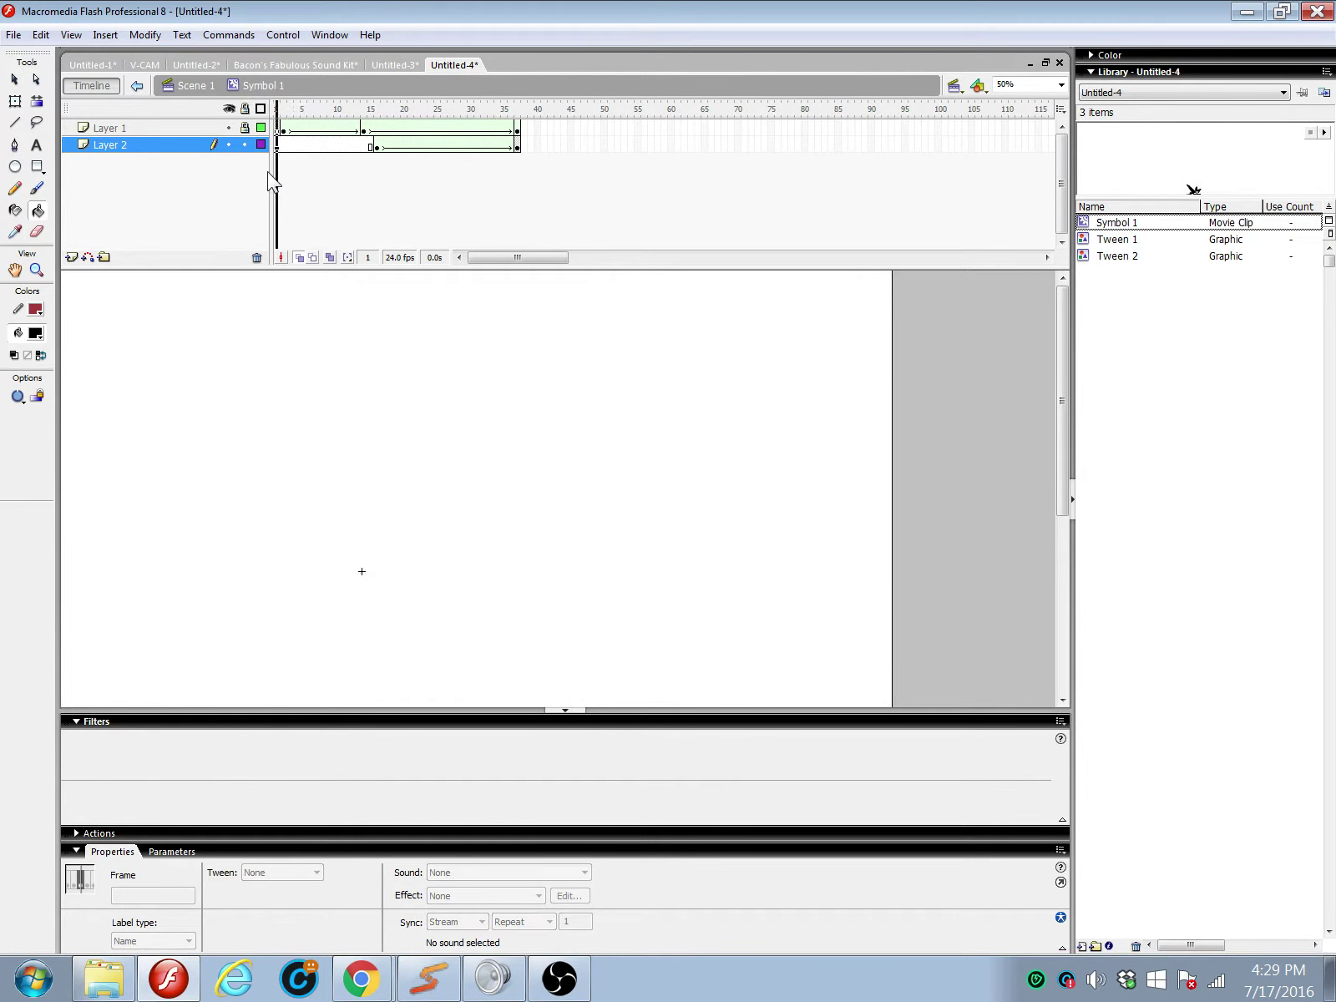
pyautogui.press('Return')
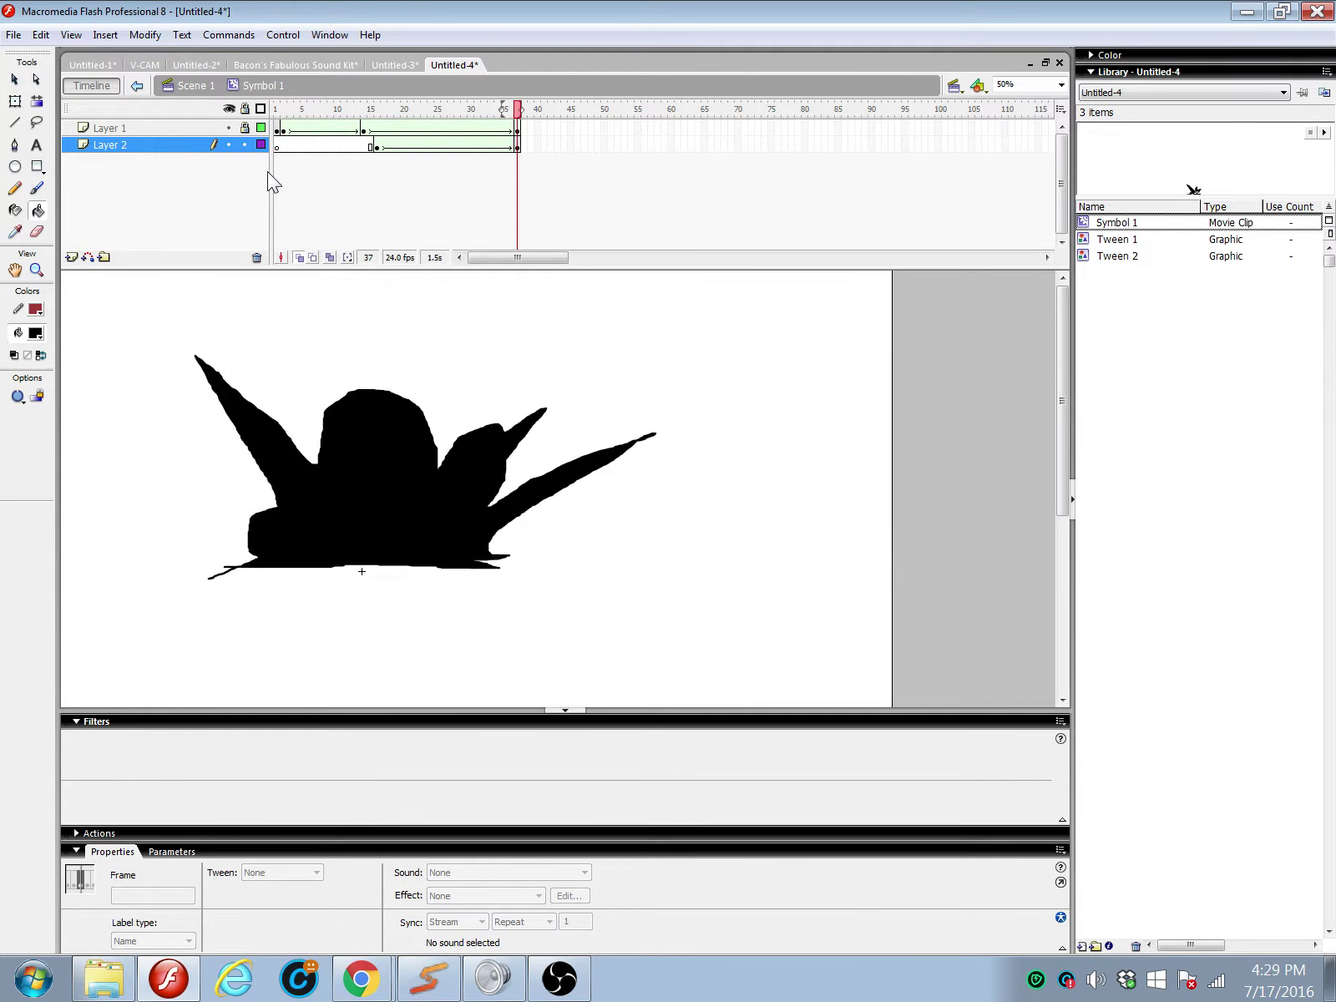
# Step: Retime the keyframes so Layer 2's tween spans frames 14 to 28 and Layer 1's last keyframe sits at frame 48, replaying the animation
pyautogui.click(377, 147)
pyautogui.moveTo(378, 149); pyautogui.dragTo(197, 260)
pyautogui.press('Return')
pyautogui.moveTo(519, 128); pyautogui.dragTo(469, 164)
# Step: Insert a keyframe at frame 48 of Layer 2 and move it to frame 50
pyautogui.click(596, 147)
pyautogui.rightClick(591, 144)
pyautogui.click(694, 218)
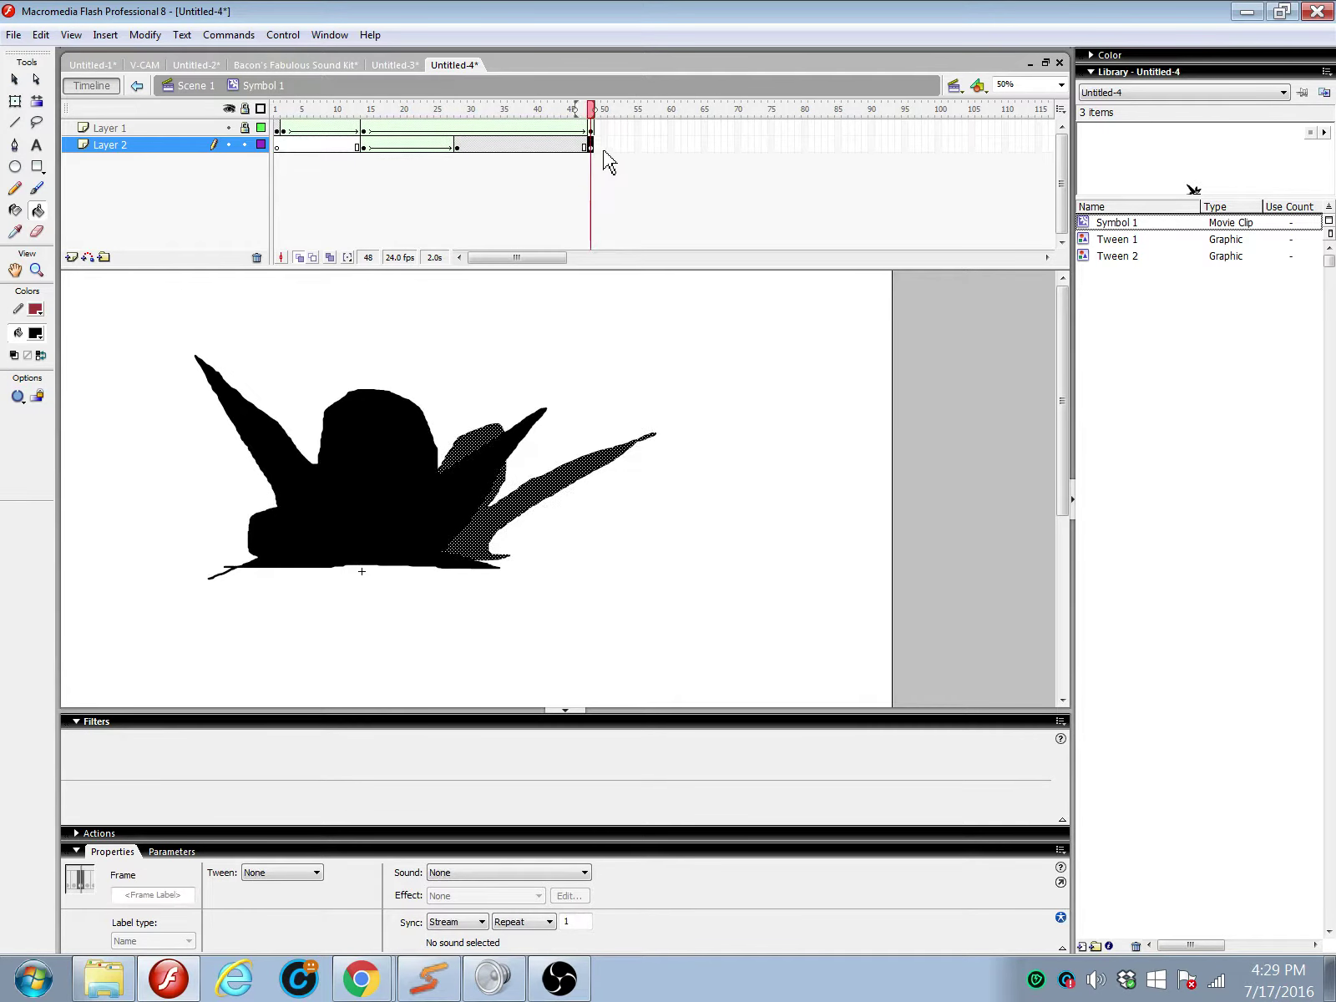
pyautogui.moveTo(591, 145); pyautogui.dragTo(604, 147)
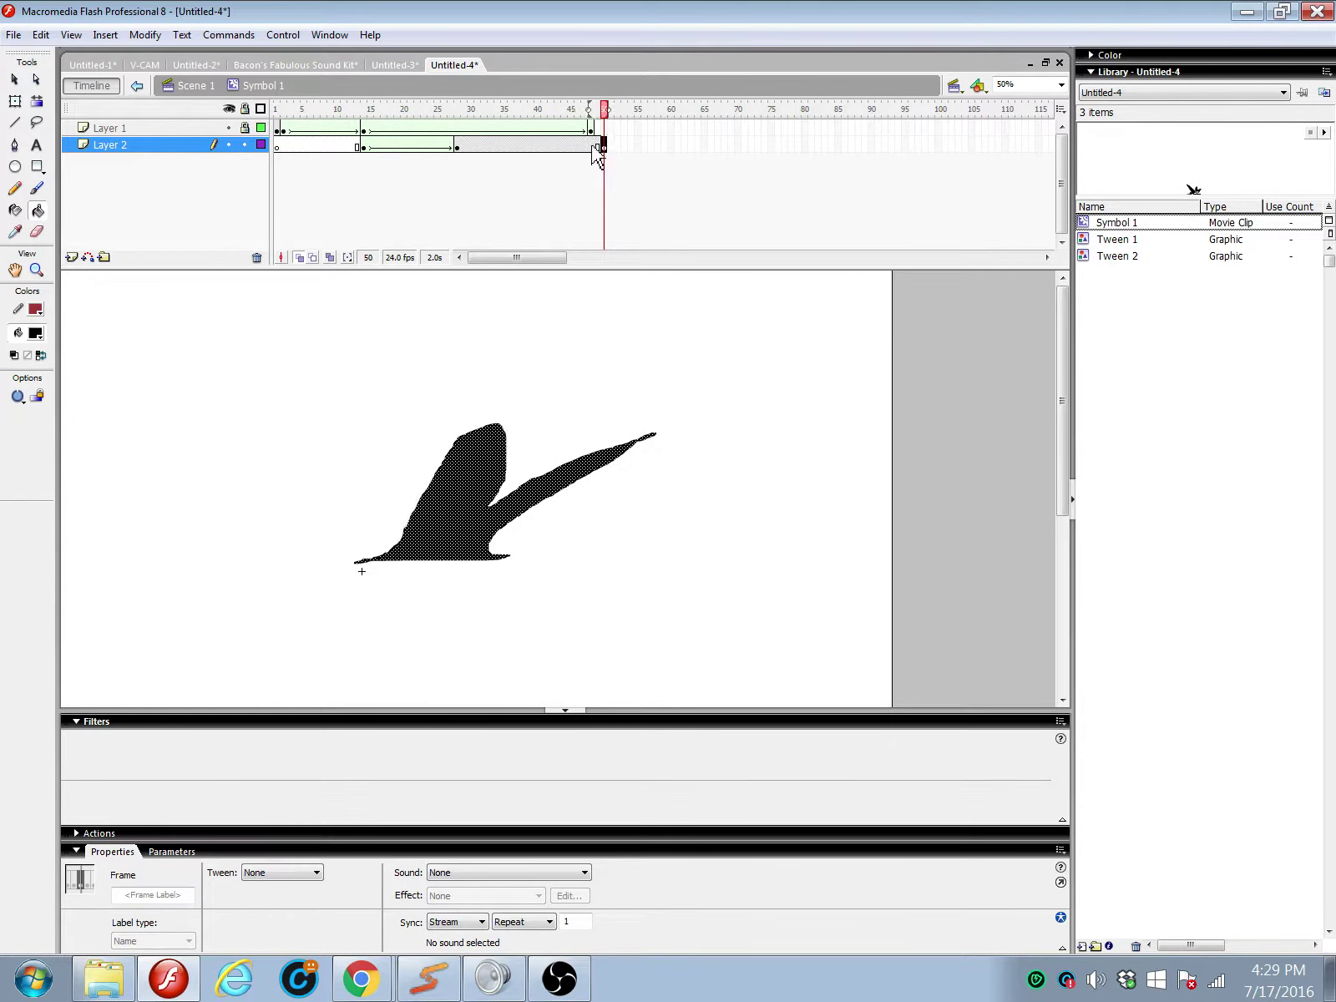
# Step: Insert a keyframe at frame 48 of Layer 2 and remove the two frames after it
pyautogui.rightClick(591, 146)
pyautogui.click(642, 244)
pyautogui.click(597, 146)
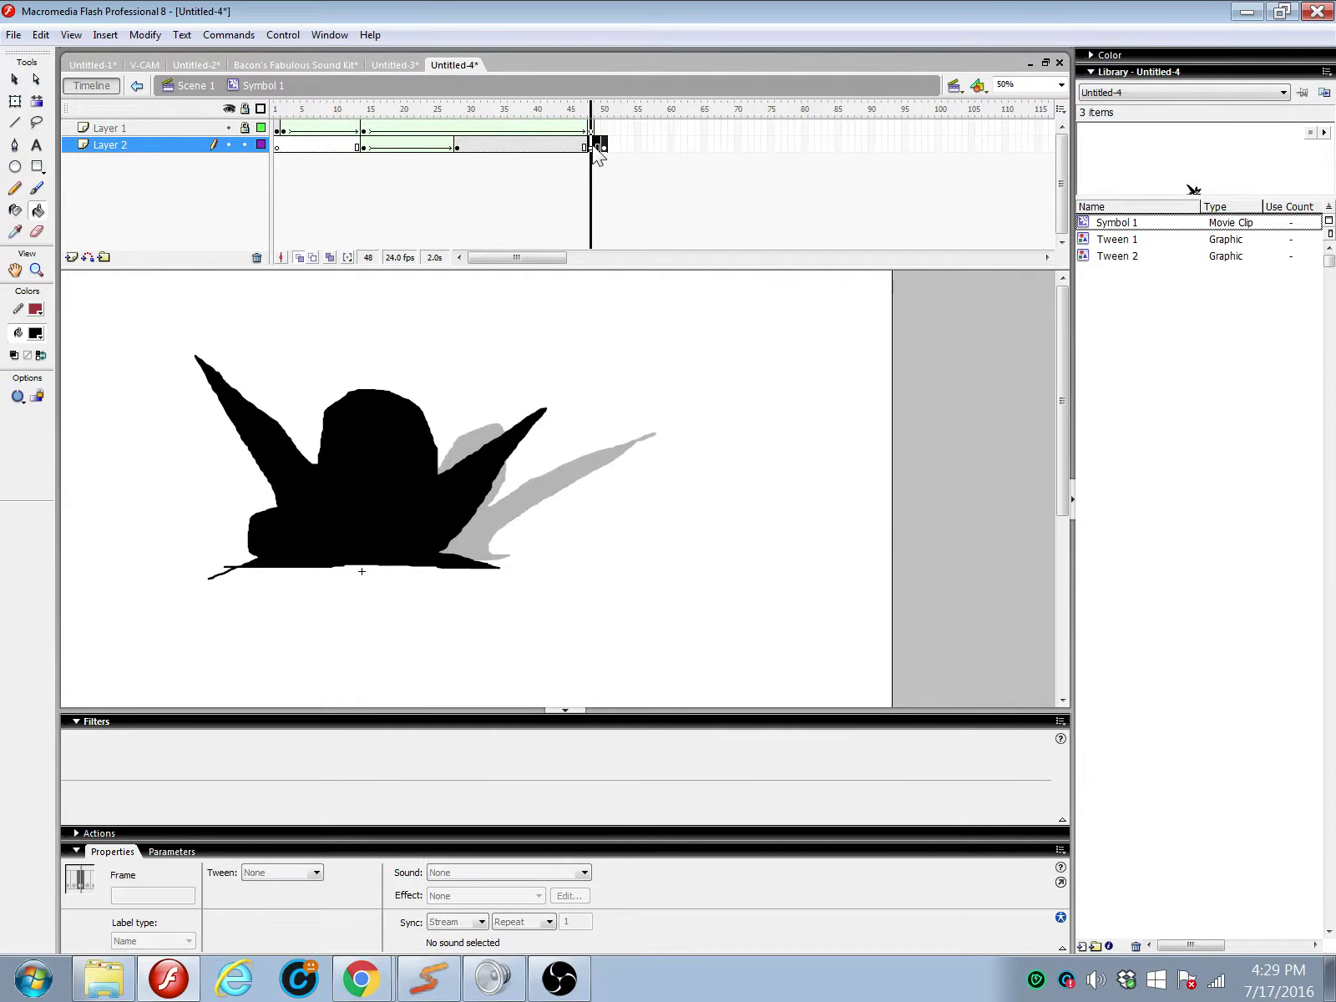
pyautogui.rightClick(598, 145)
pyautogui.click(660, 196)
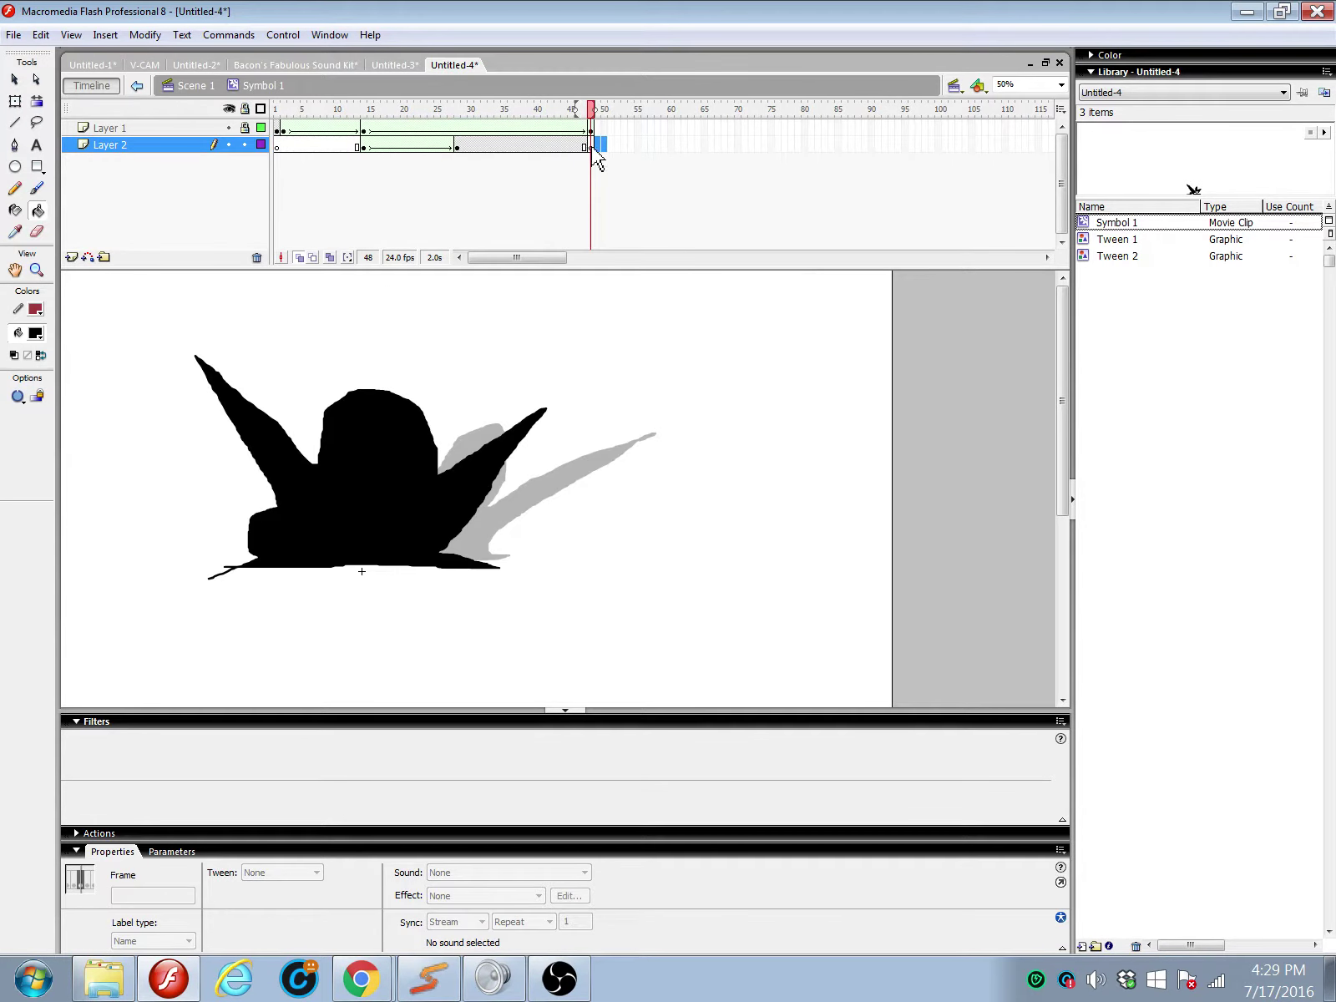
# Step: At frame 48 of Layer 2, brush a slightly larger outline around the second explosion silhouette and fill it black
pyautogui.click(590, 147)
pyautogui.click(36, 188)
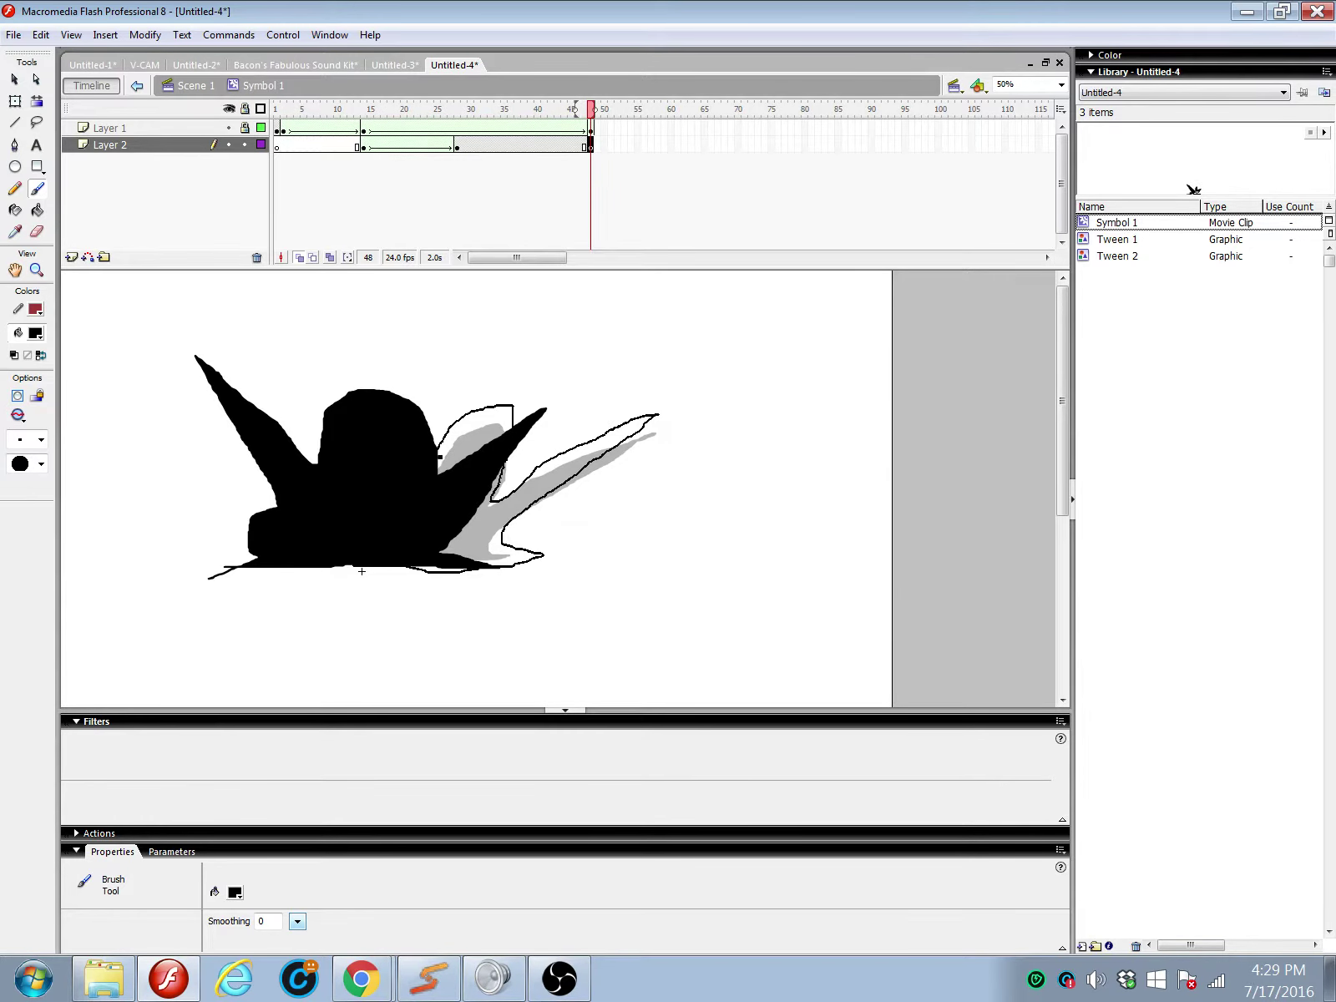
pyautogui.moveTo(440, 456); pyautogui.dragTo(442, 444)
pyautogui.click(38, 211)
pyautogui.click(528, 500)
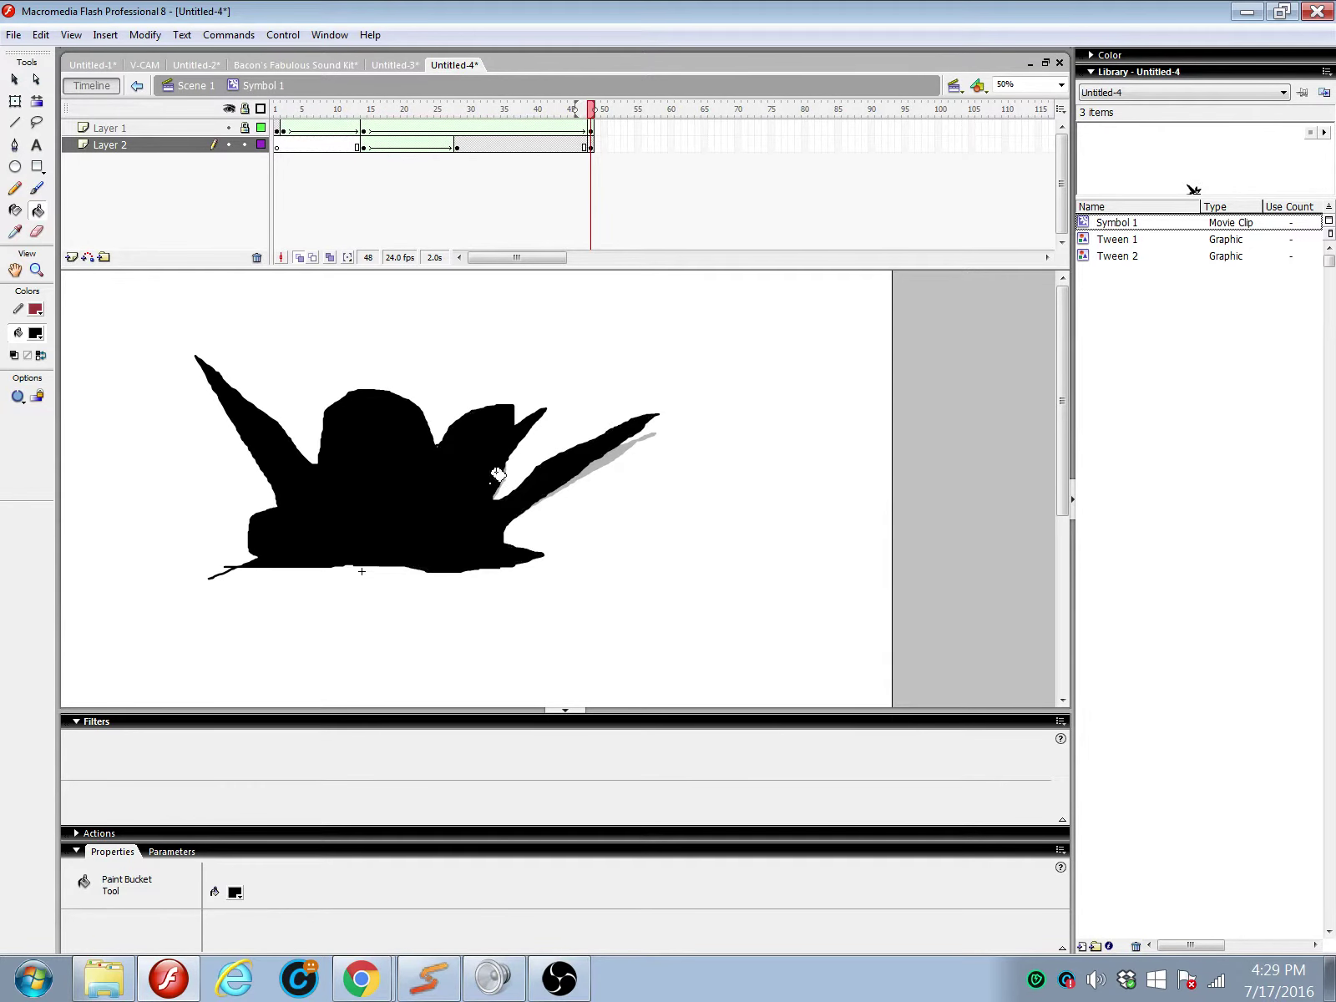
# Step: Apply a shape tween between frames 28 and 48 of Layer 2 with easing of 100 out, and play the animation from frame 1
pyautogui.click(558, 146)
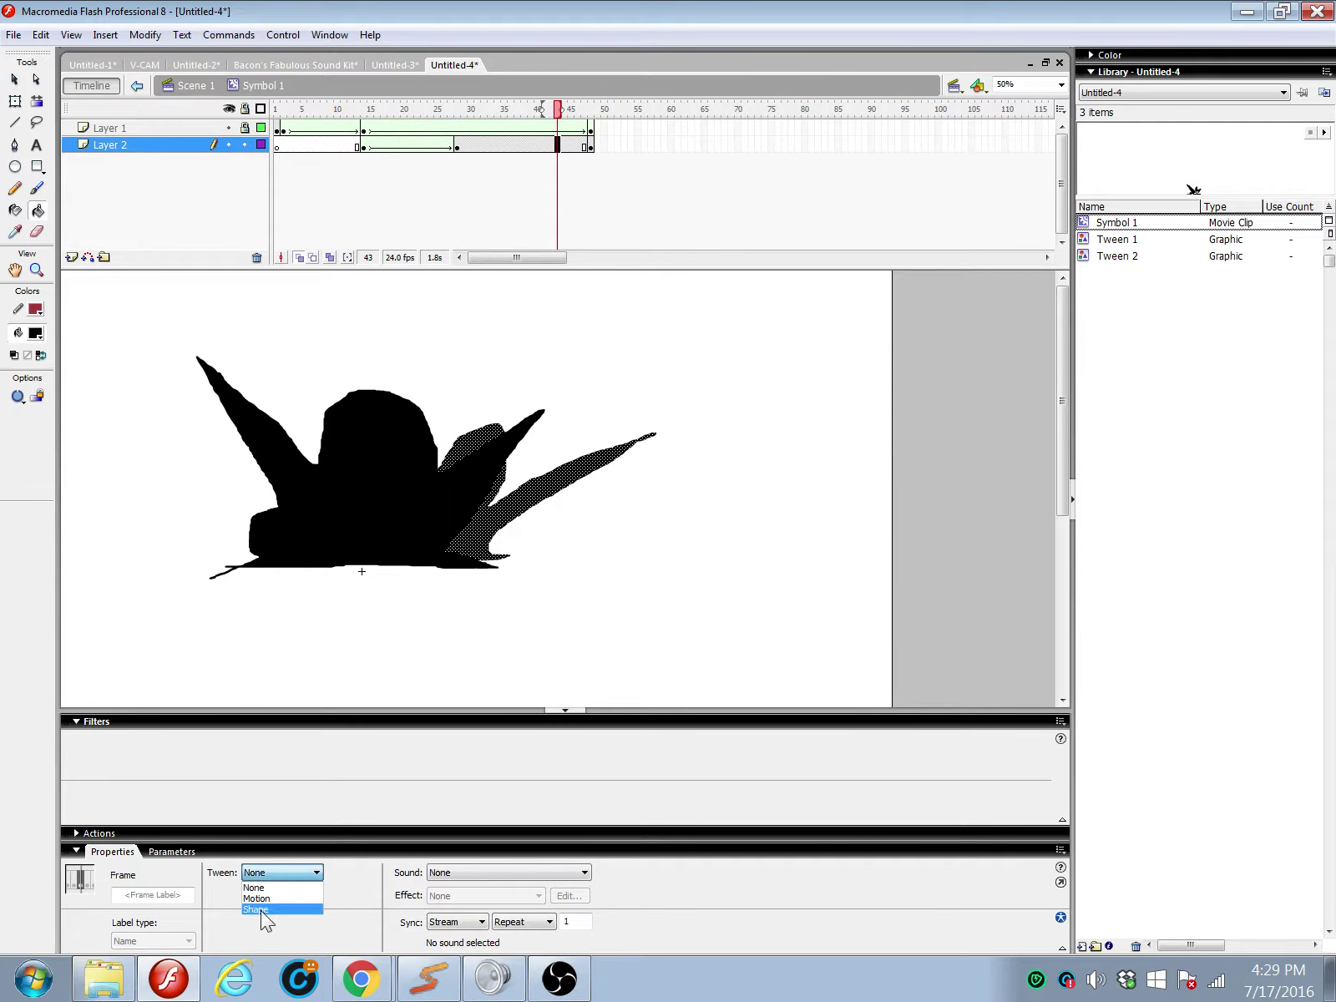
pyautogui.click(260, 910)
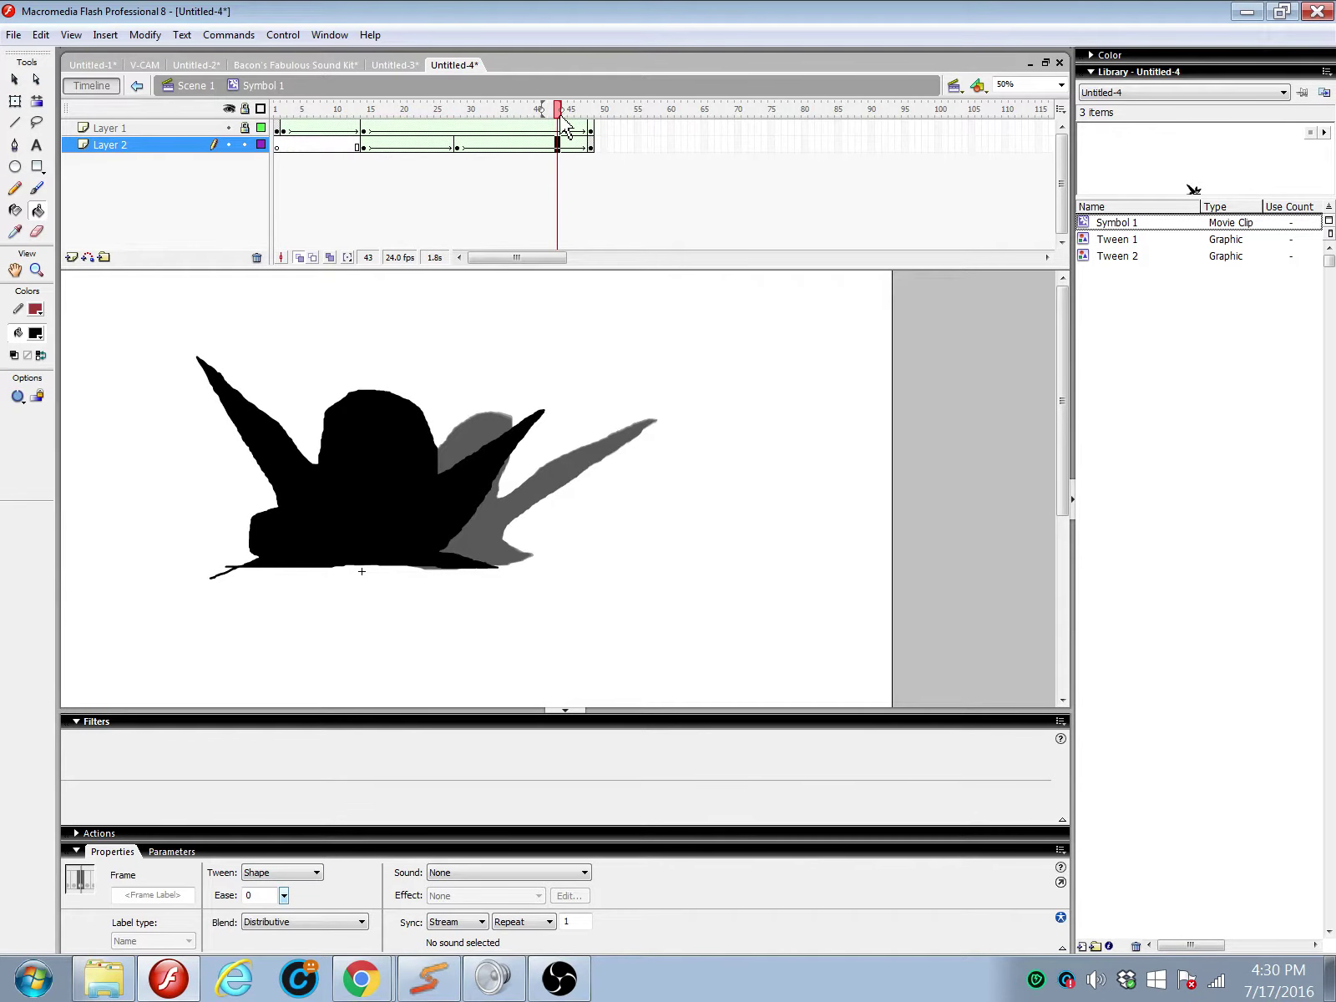
pyautogui.moveTo(566, 125); pyautogui.dragTo(480, 155)
pyautogui.click(477, 145)
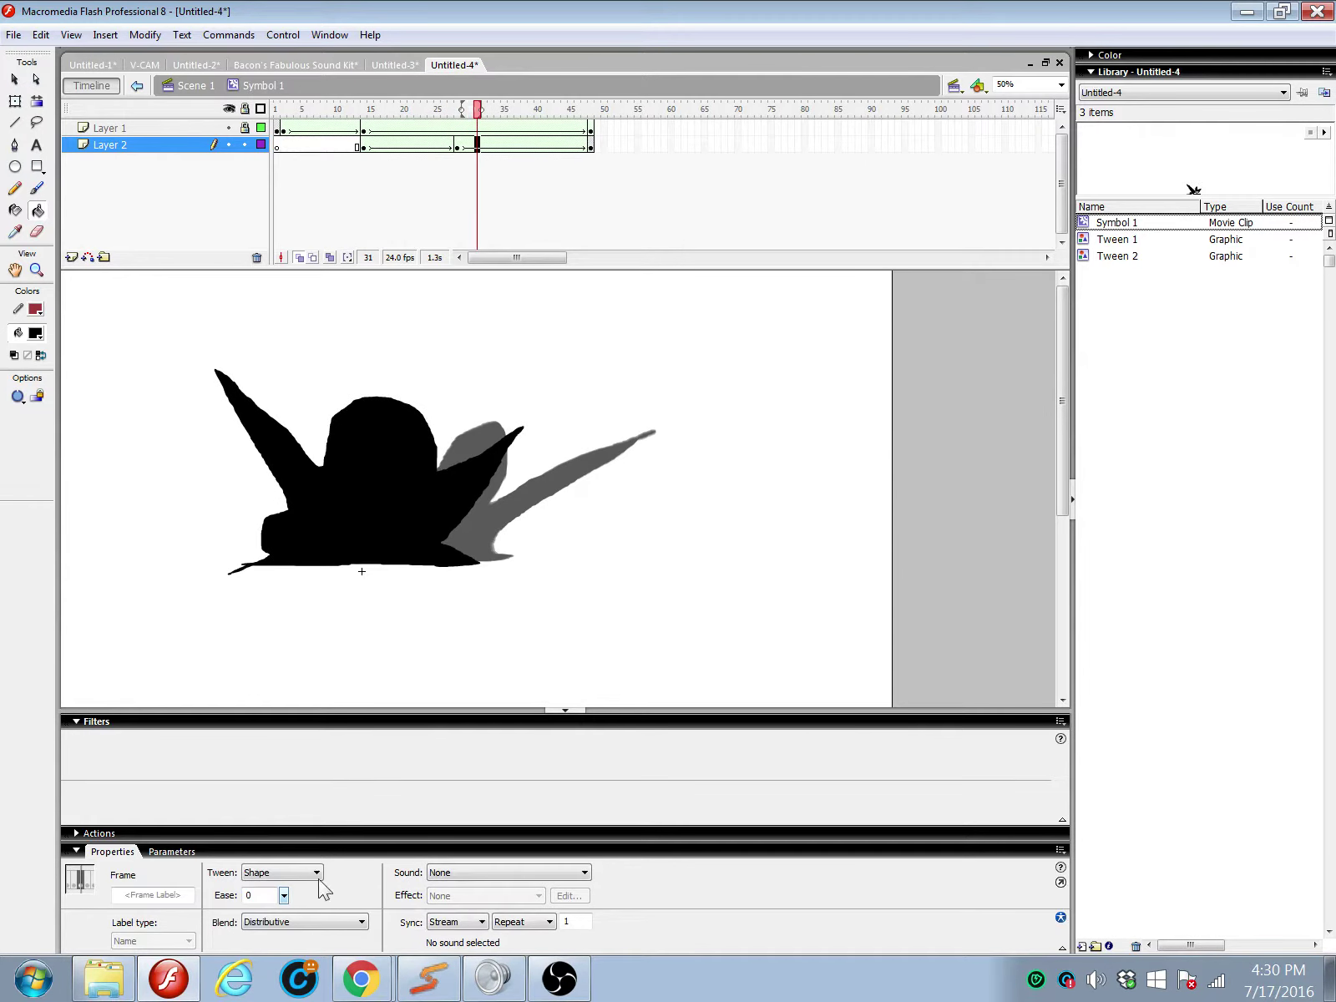
pyautogui.moveTo(284, 895); pyautogui.dragTo(286, 847)
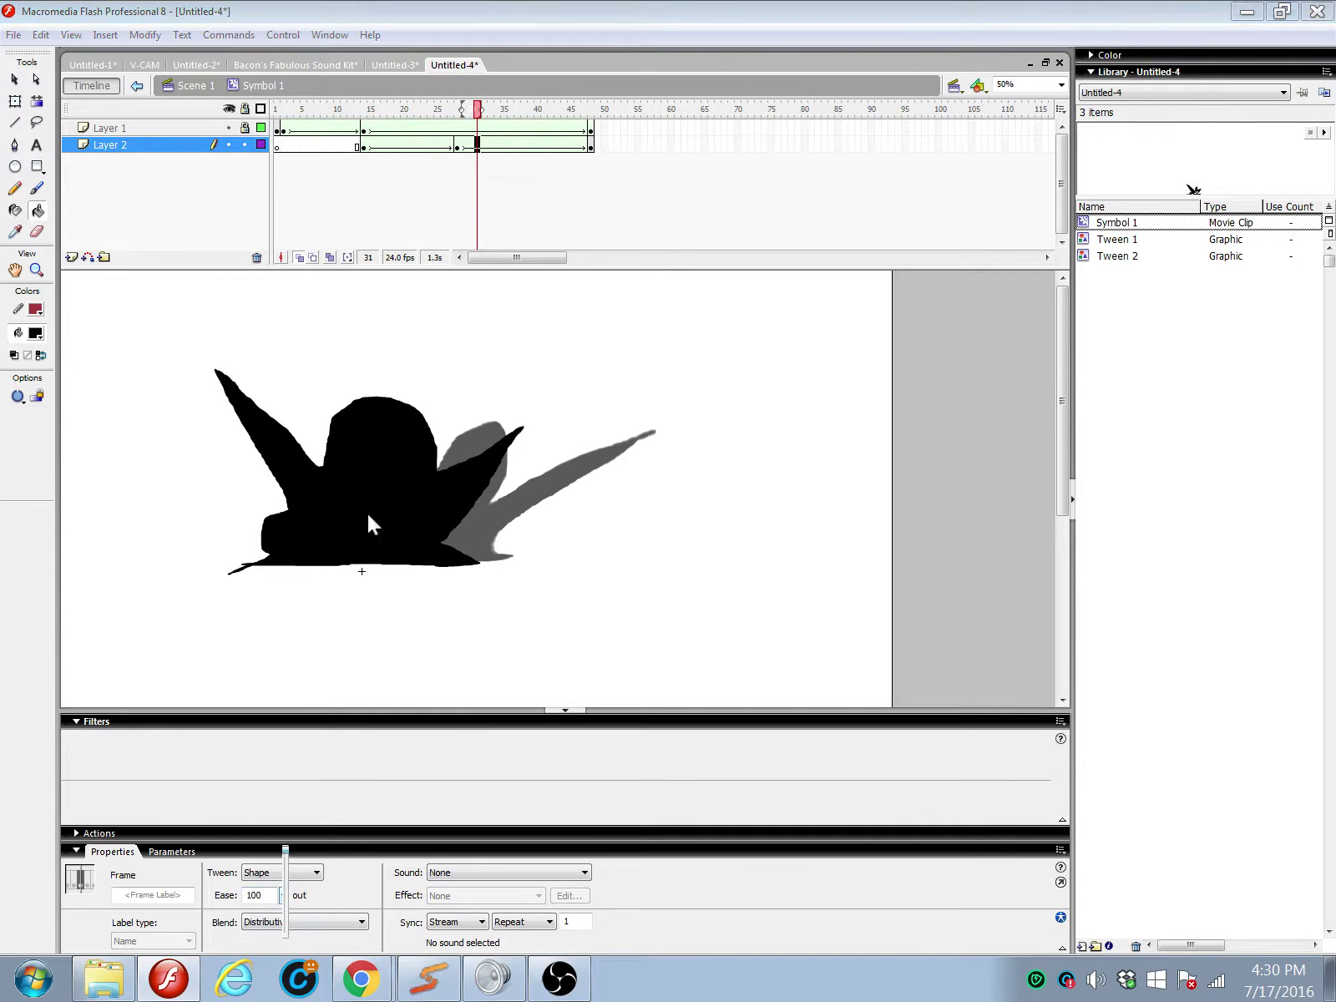
pyautogui.click(315, 922)
pyautogui.click(299, 952)
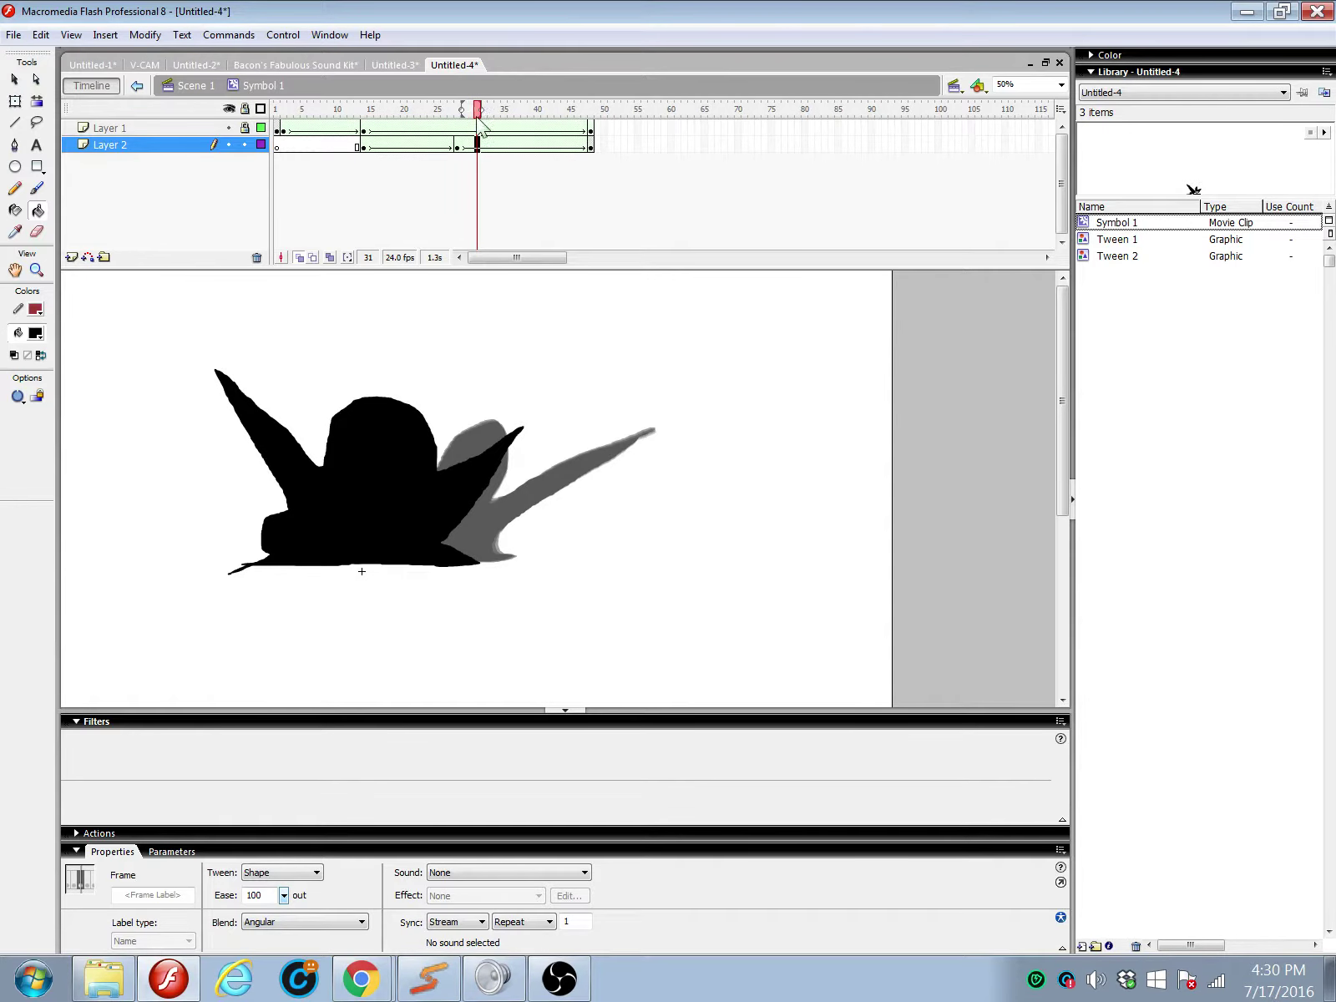
pyautogui.moveTo(480, 121); pyautogui.dragTo(215, 274)
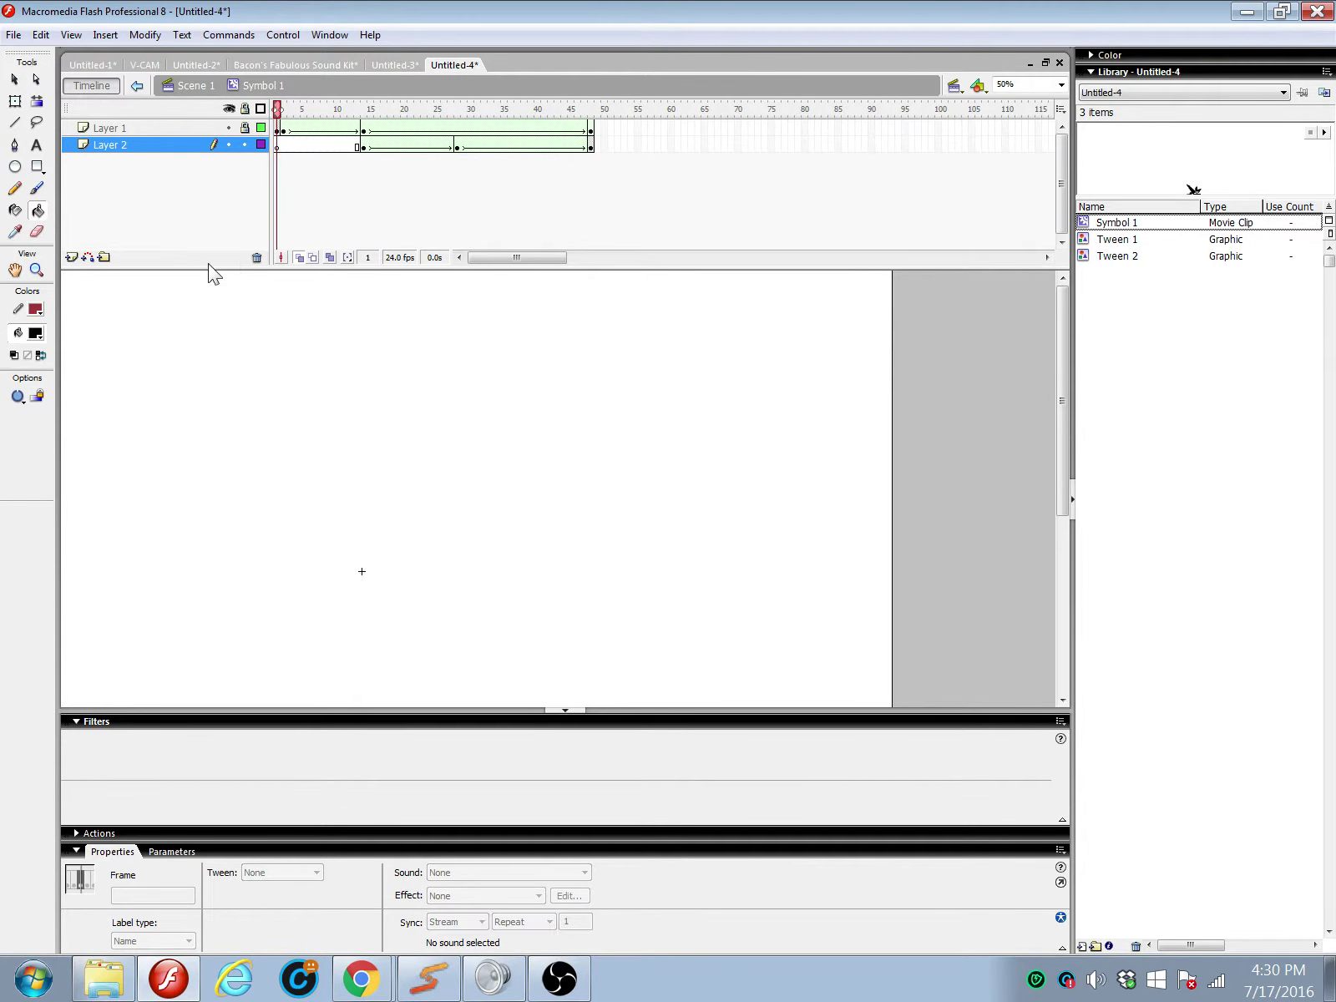
pyautogui.press('Return')
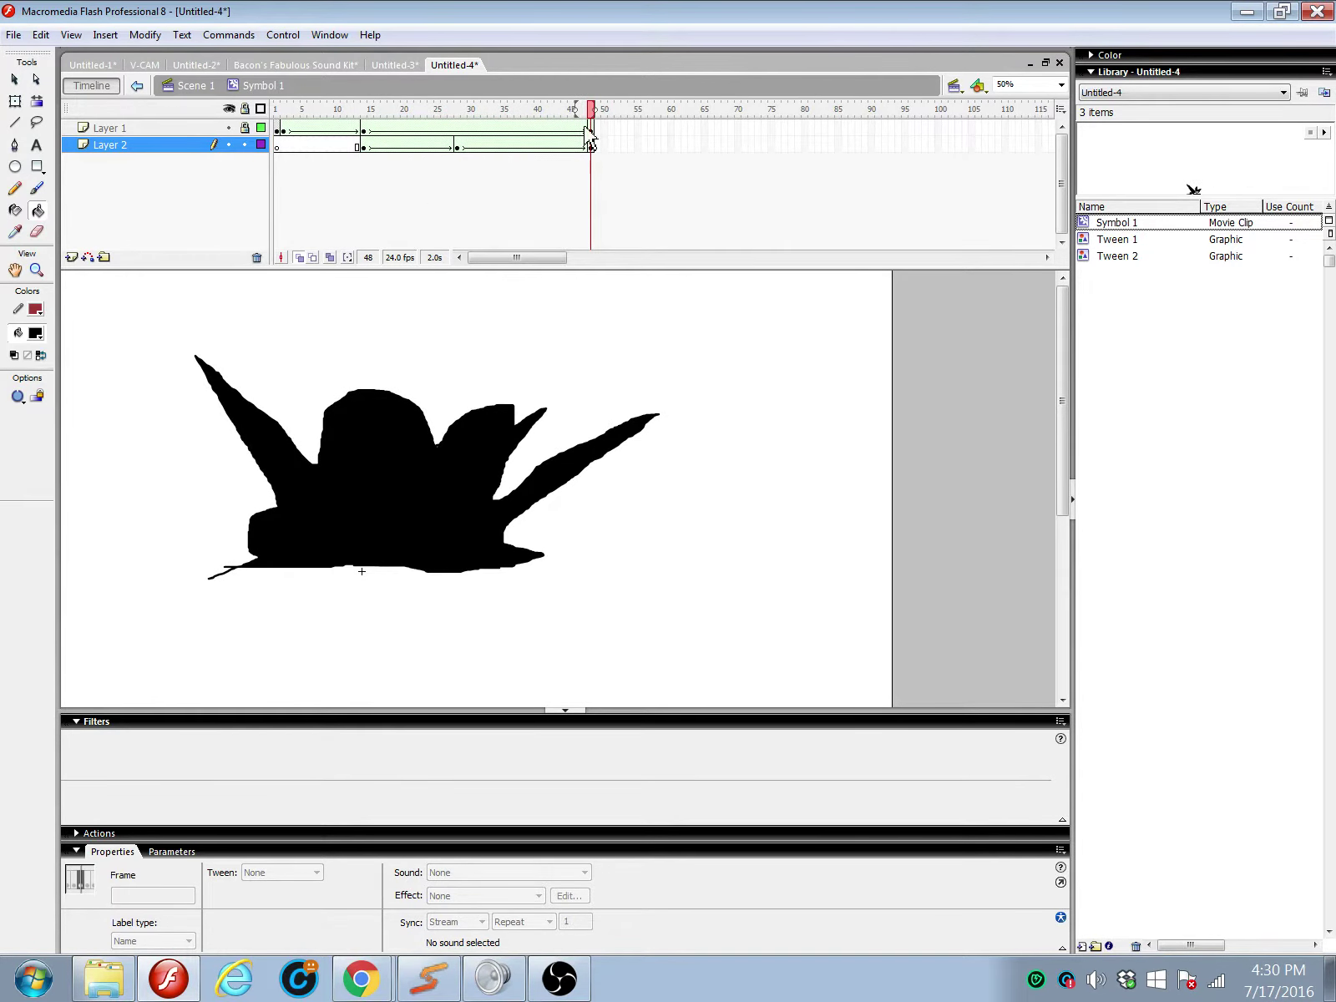
# Step: Brush a thin extra spike between the two right-hand spikes at frame 48 of Layer 2 and fill it black
pyautogui.moveTo(591, 142)
pyautogui.mouseDown()
pyautogui.moveTo(593, 158)
pyautogui.moveTo(444, 179)
pyautogui.moveTo(565, 163)
pyautogui.moveTo(612, 124)
pyautogui.moveTo(549, 156)
pyautogui.moveTo(591, 149)
pyautogui.mouseUp()
pyautogui.press('b')
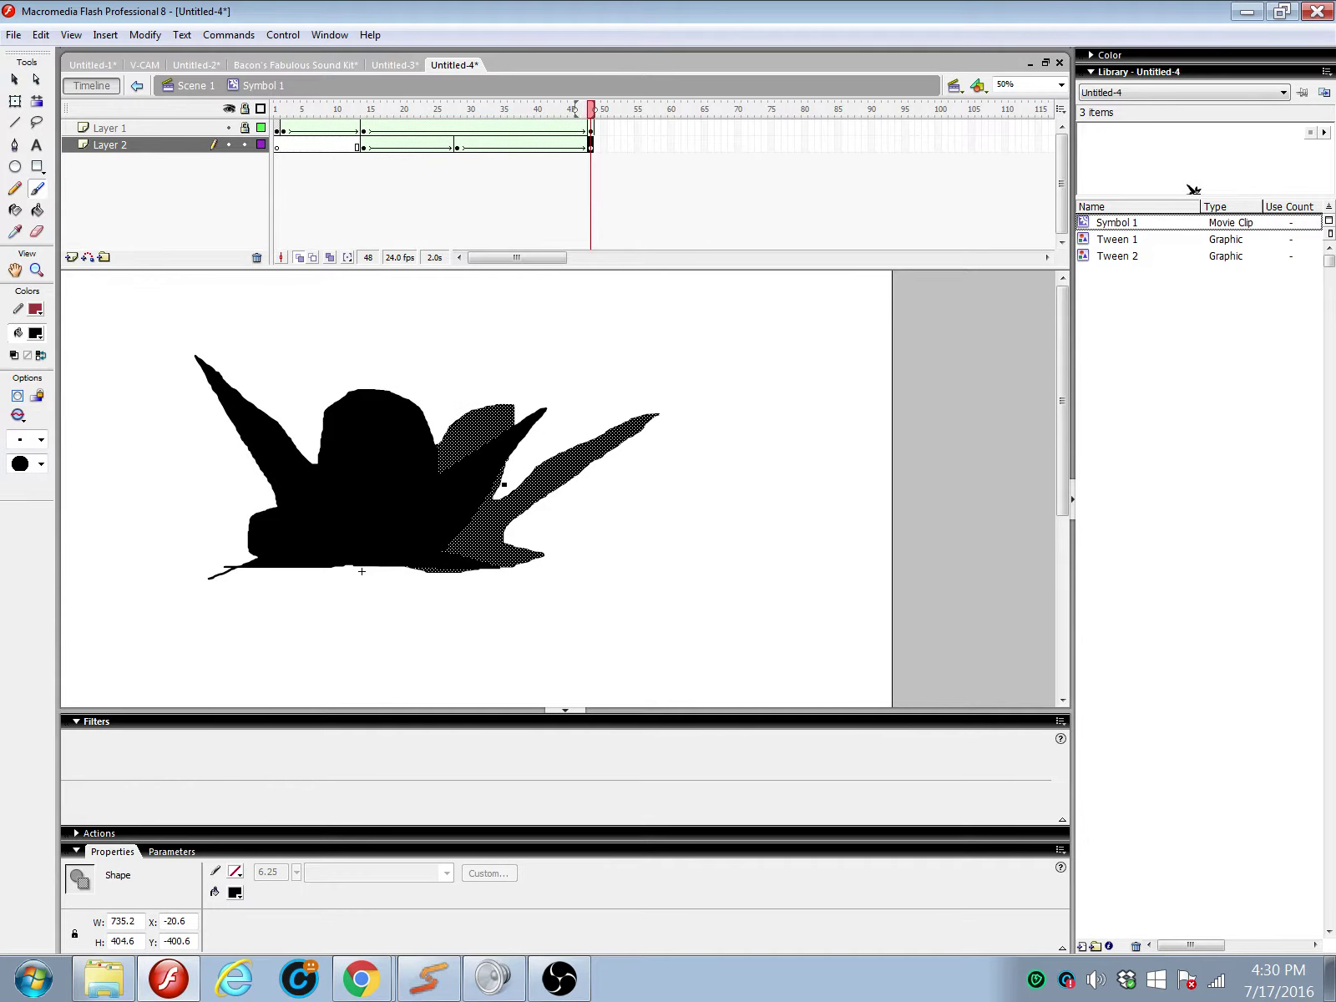
pyautogui.click(228, 209)
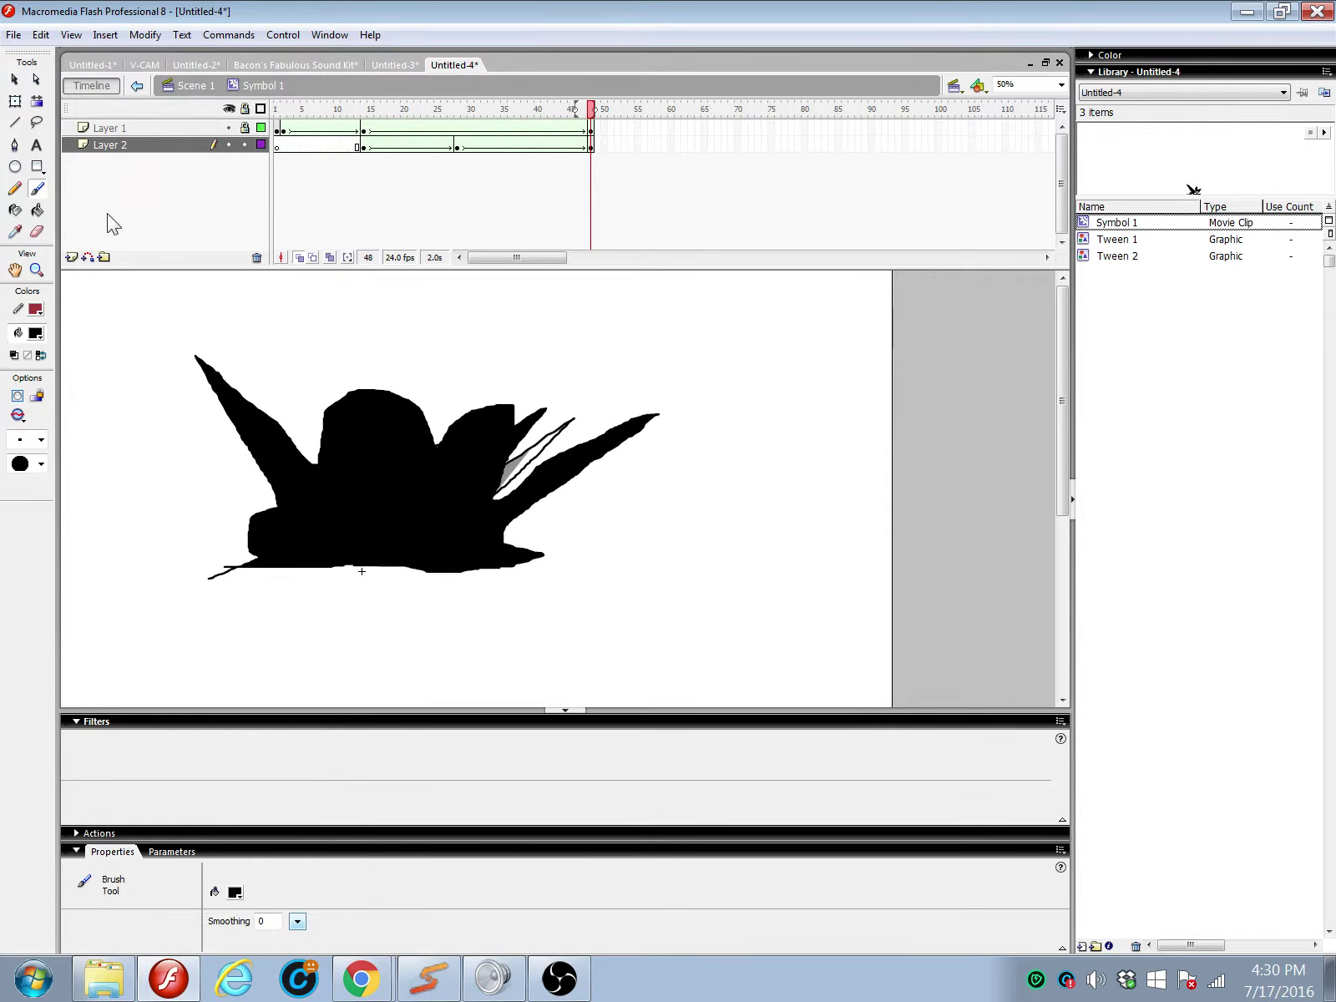
pyautogui.click(38, 210)
pyautogui.click(520, 458)
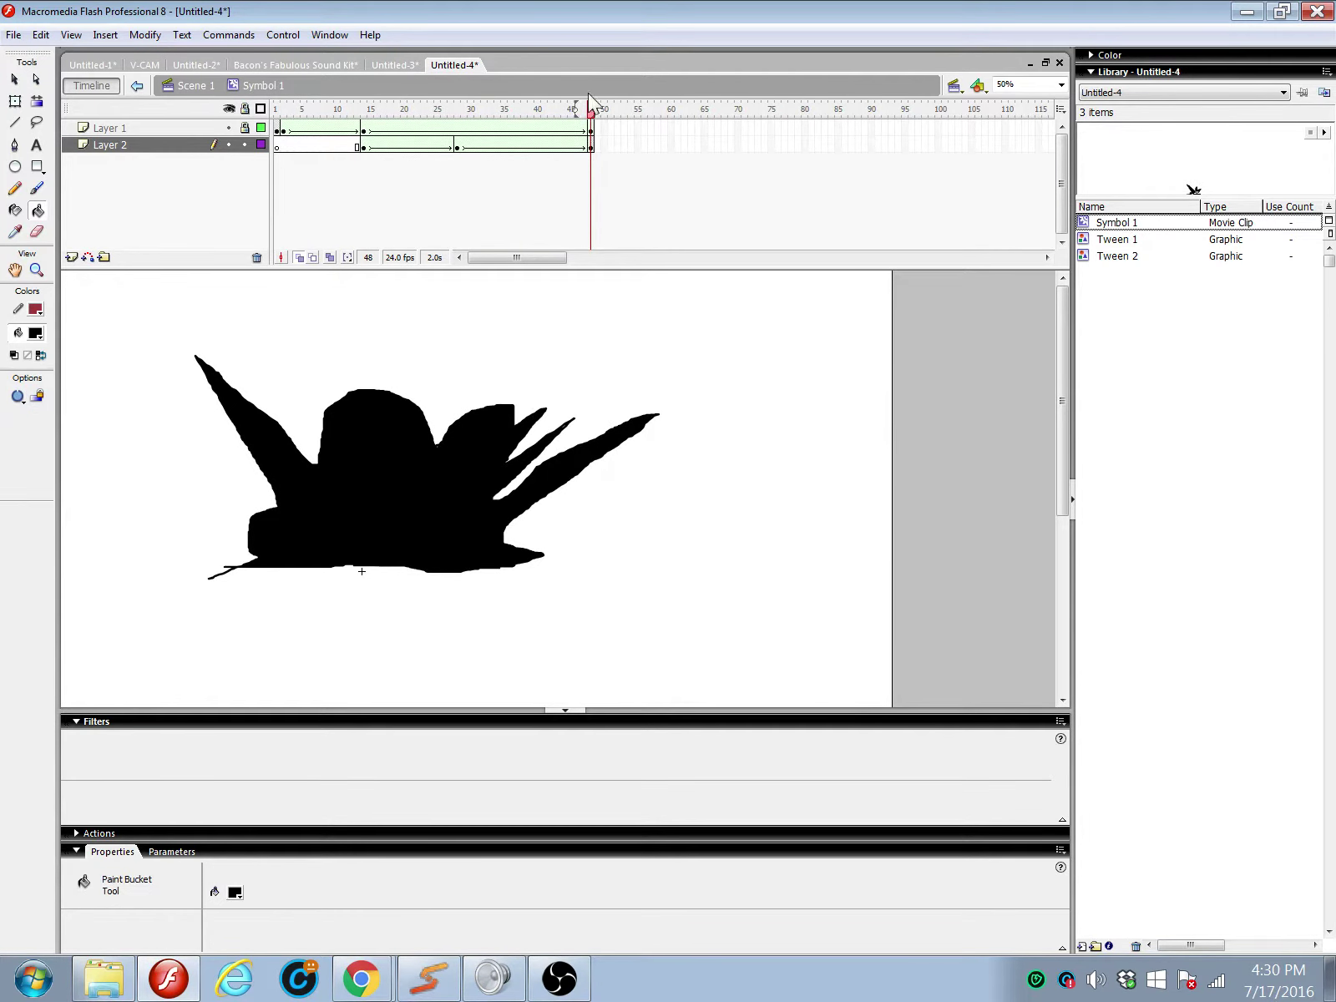
pyautogui.moveTo(589, 108); pyautogui.dragTo(596, 202)
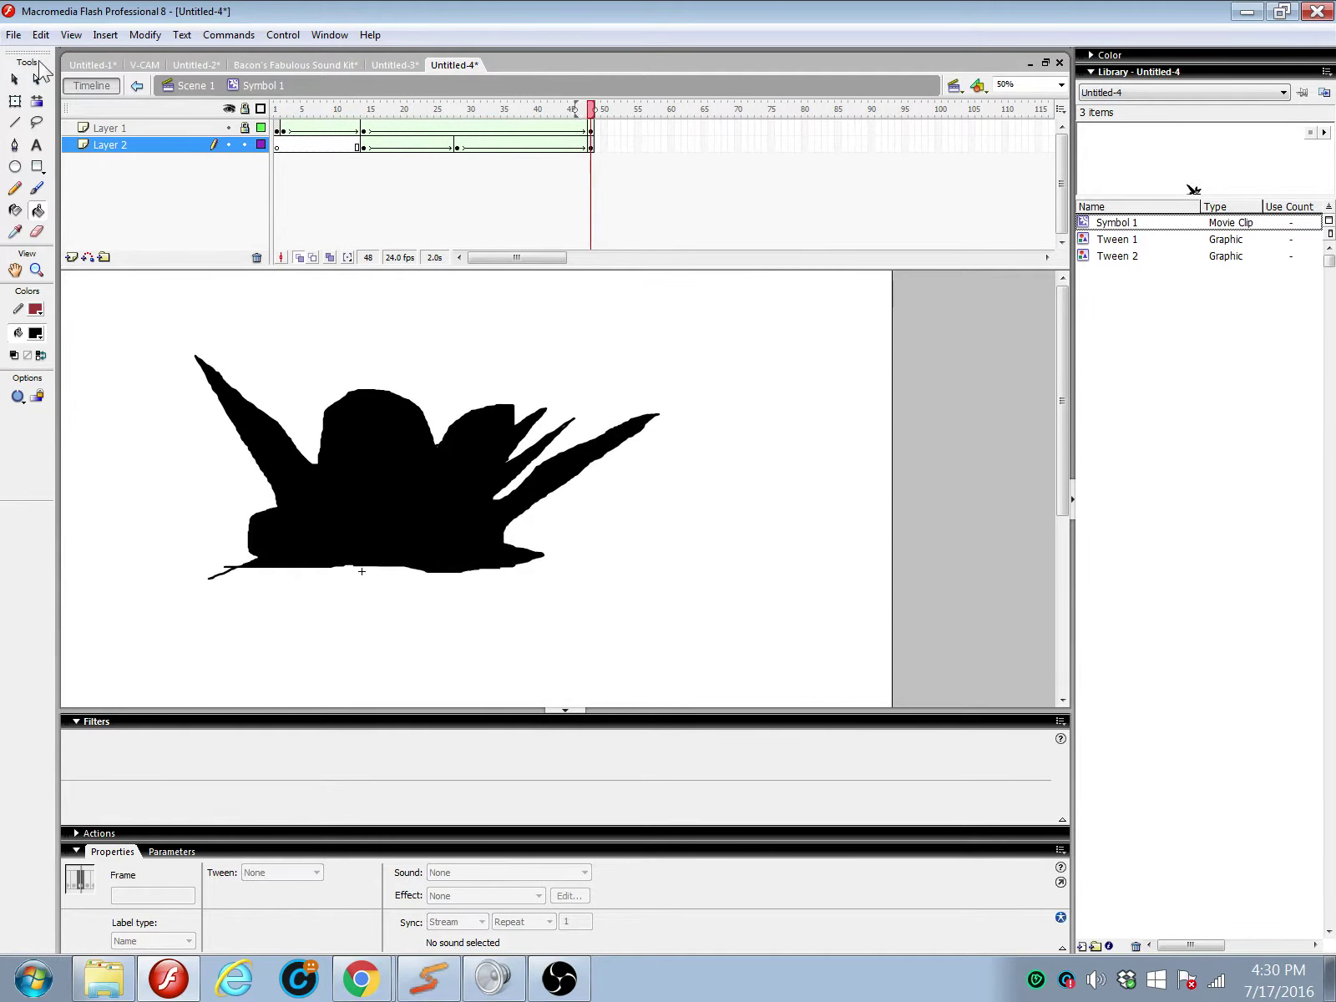
# Step: Close and fill the gap between the thin spike and the long right spike at frame 48, and replay the animation
pyautogui.click(37, 189)
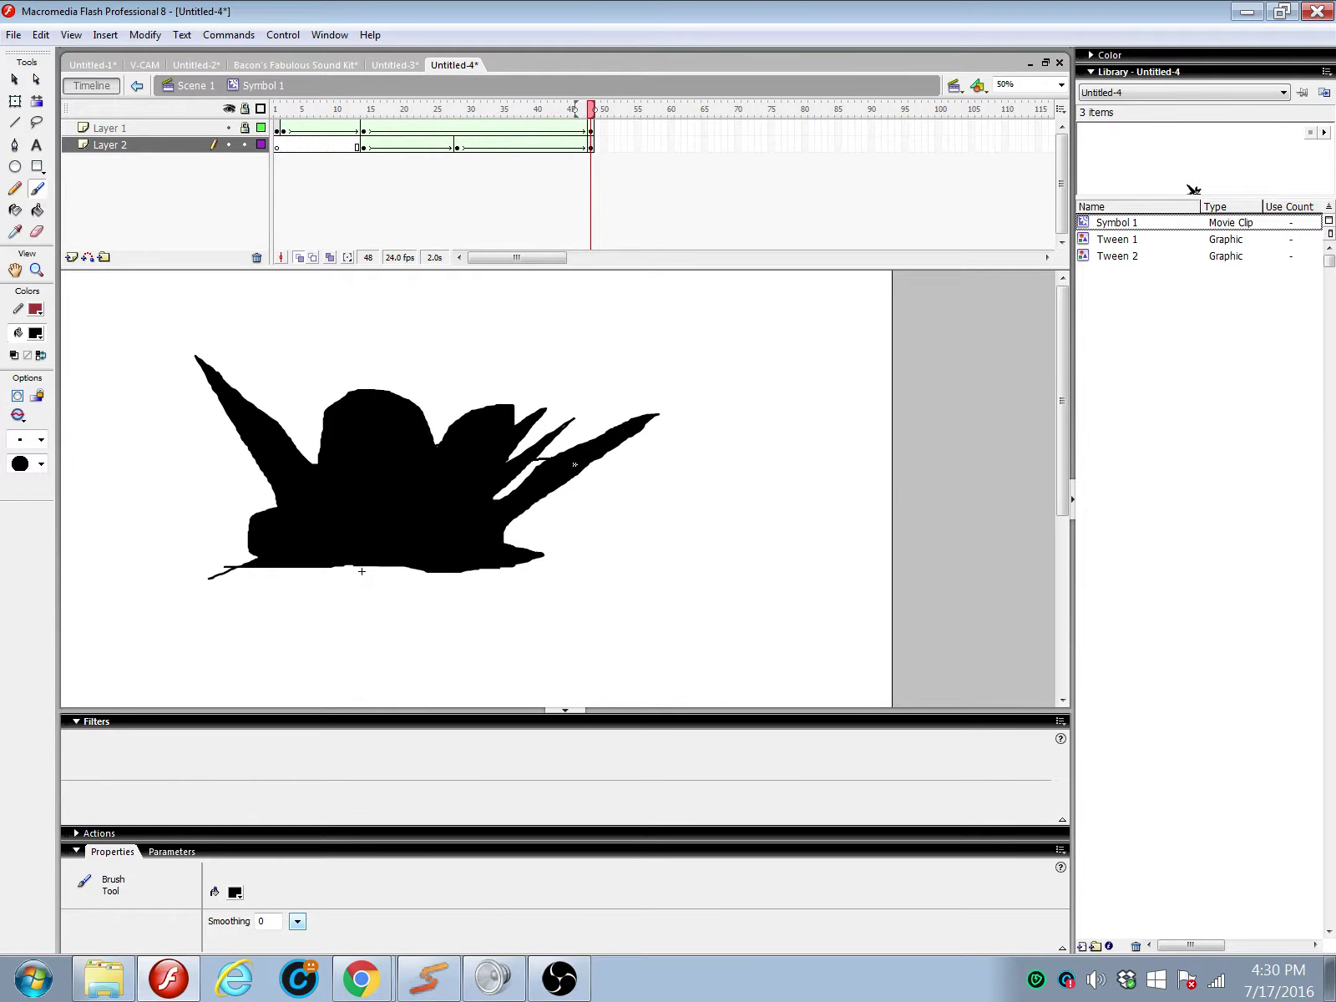
pyautogui.click(38, 211)
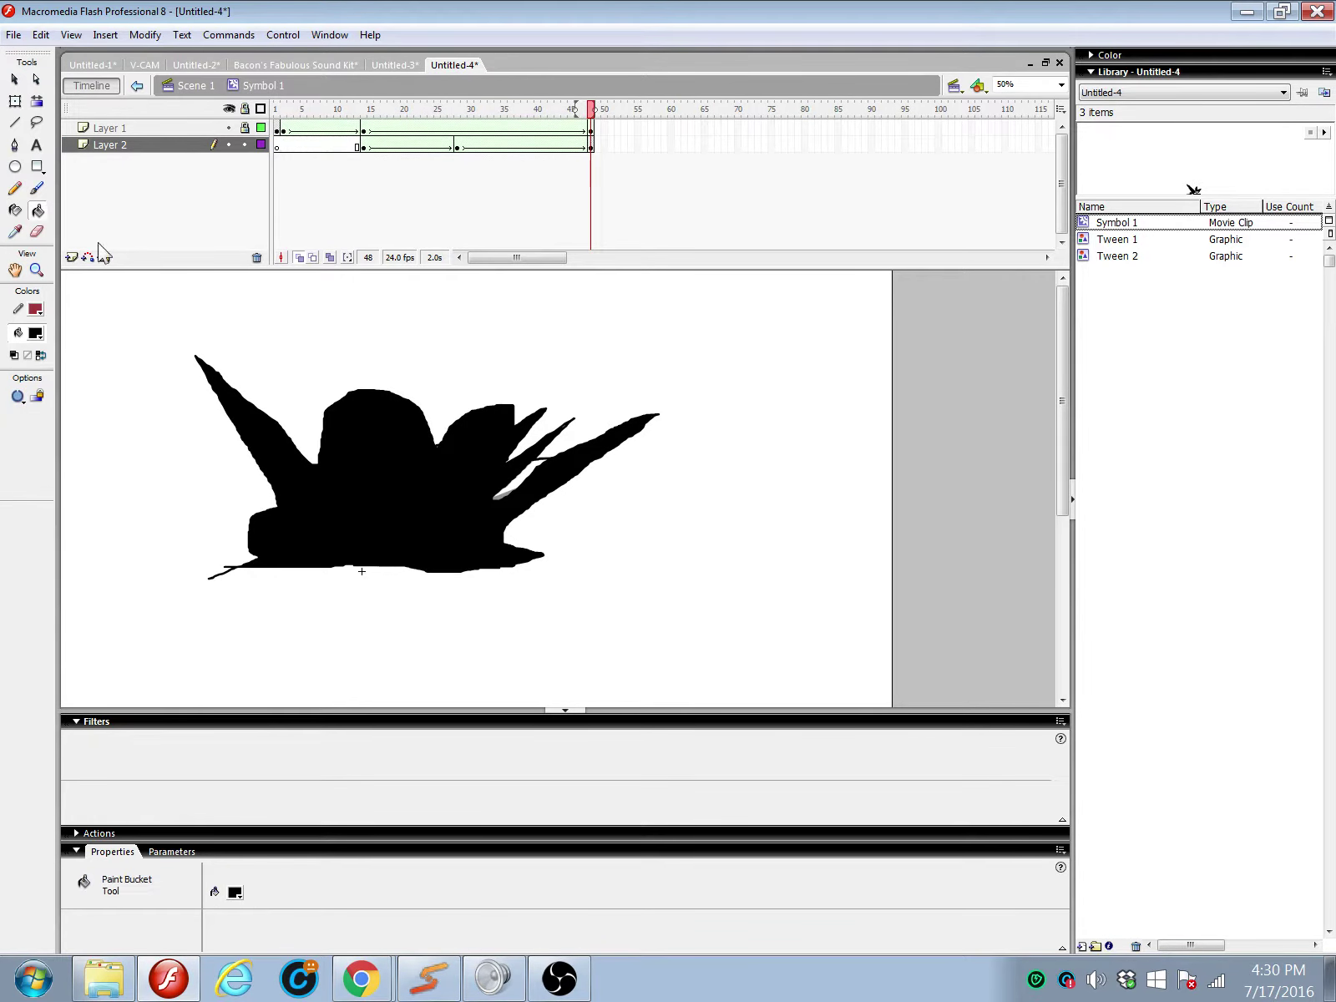
pyautogui.click(513, 482)
pyautogui.moveTo(592, 115); pyautogui.dragTo(331, 256)
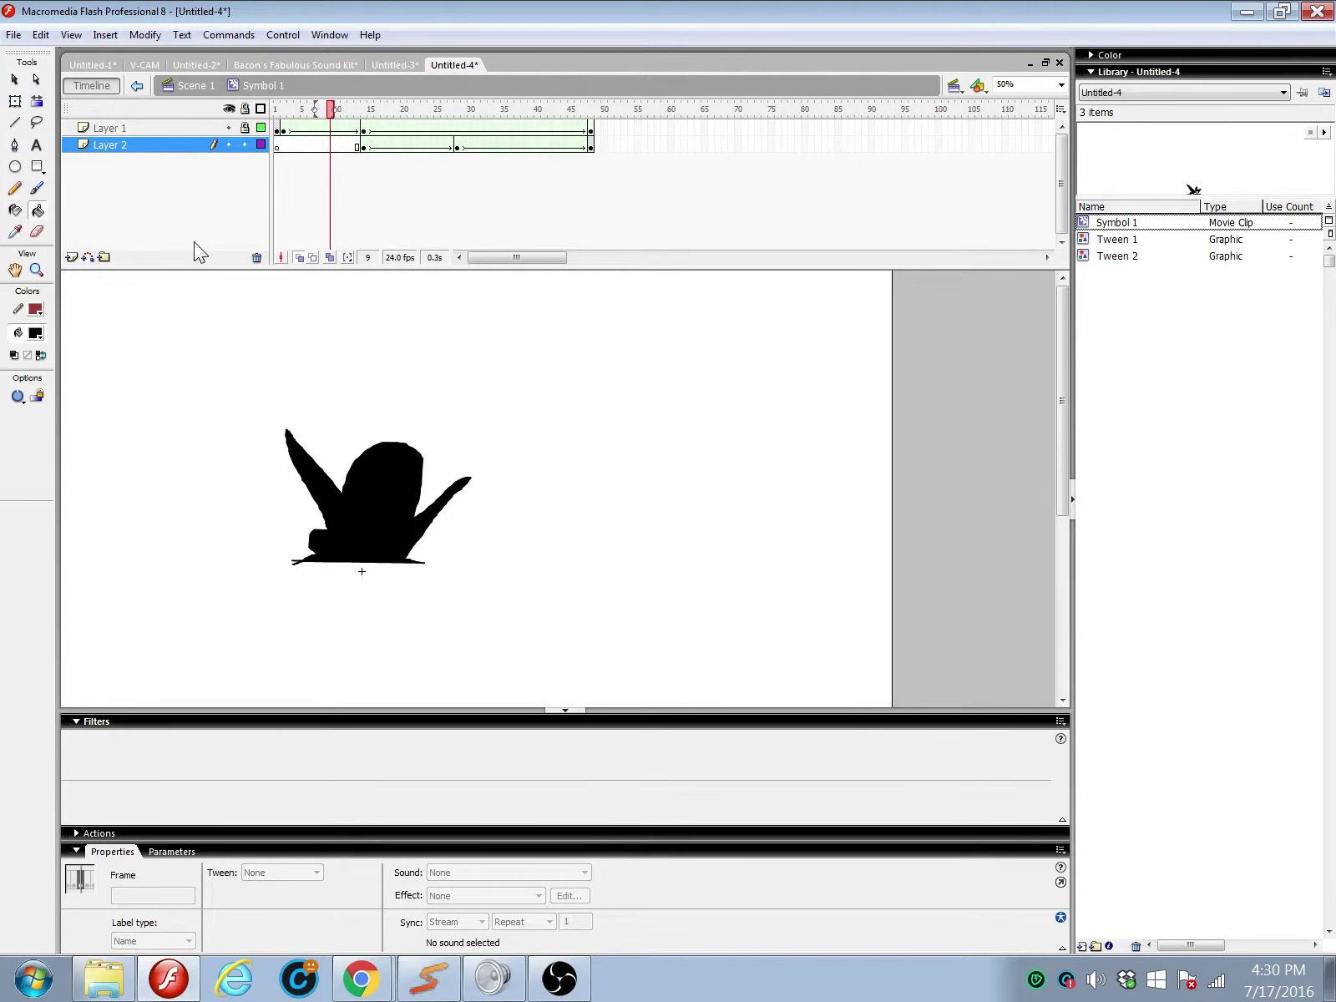
pyautogui.press('Return')
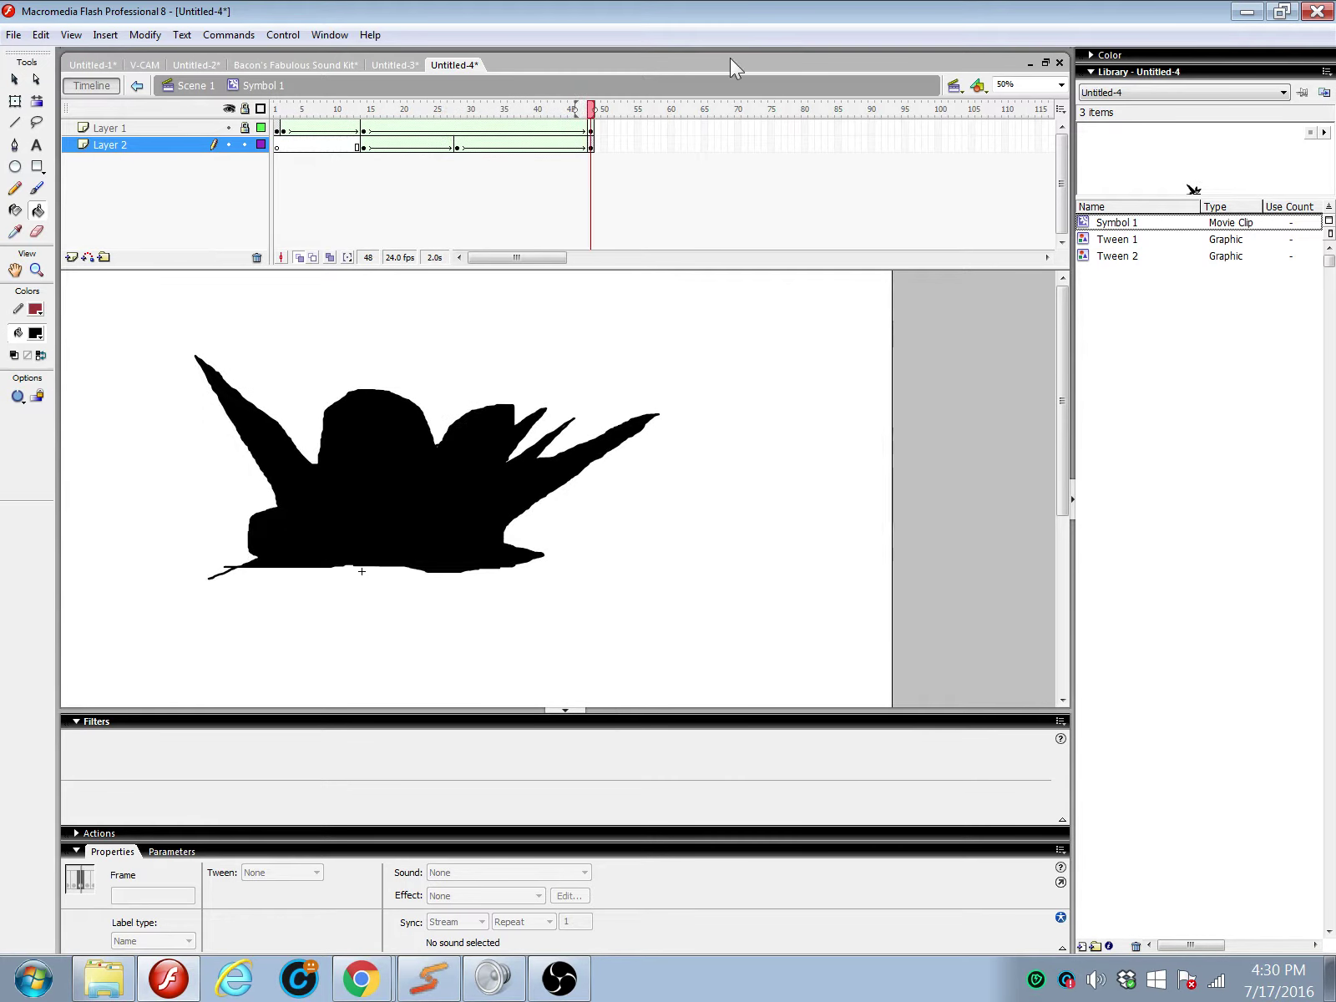
# Step: Return to Scene 1, reopen Symbol 1, and move the last keyframes of both layers to frame 50
pyautogui.click(178, 88)
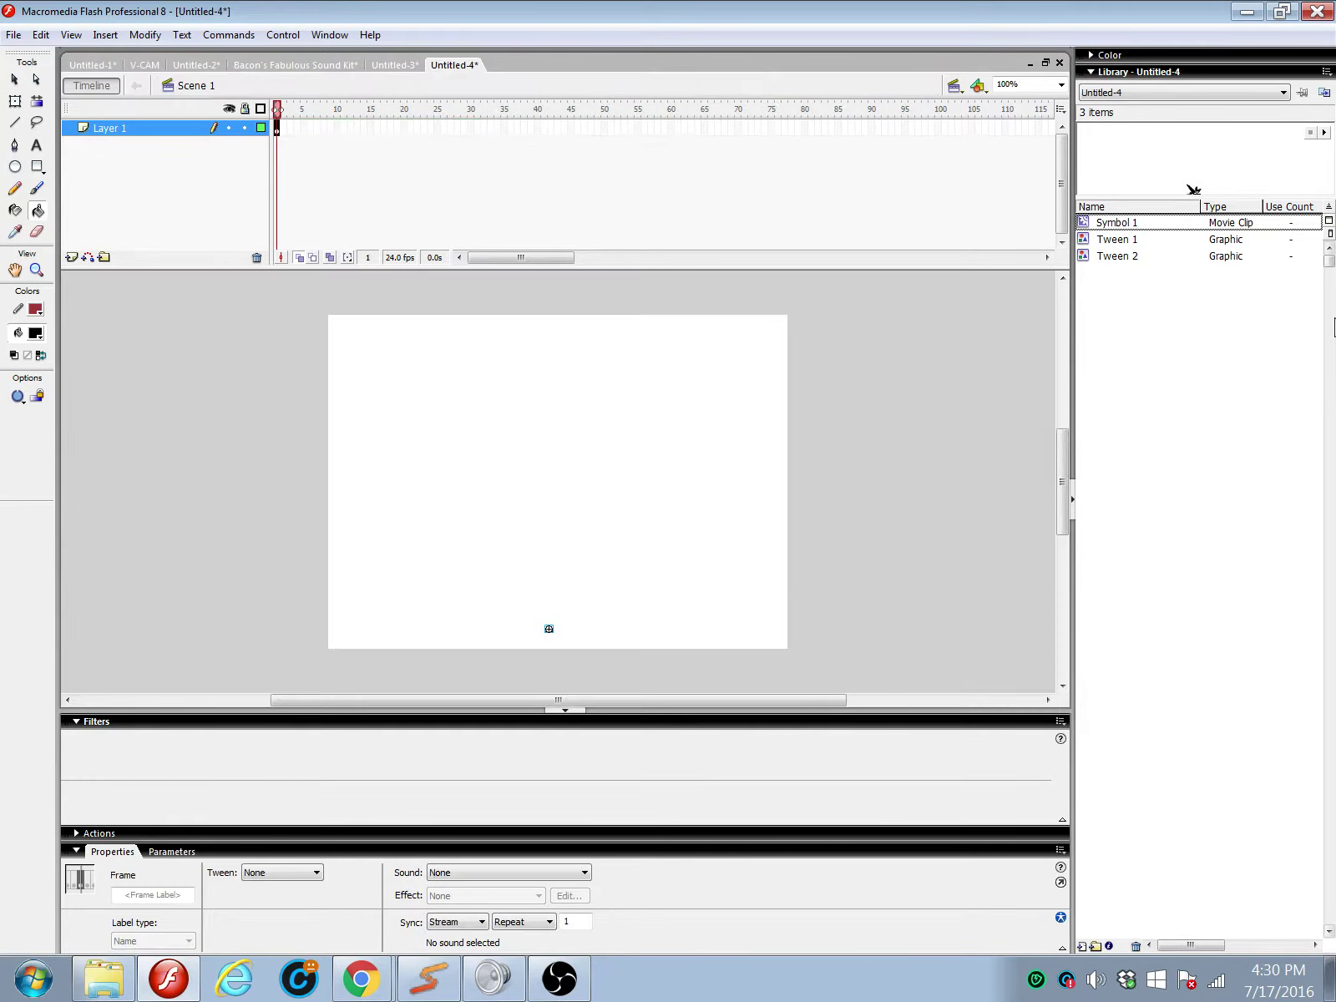
pyautogui.doubleClick(1233, 174)
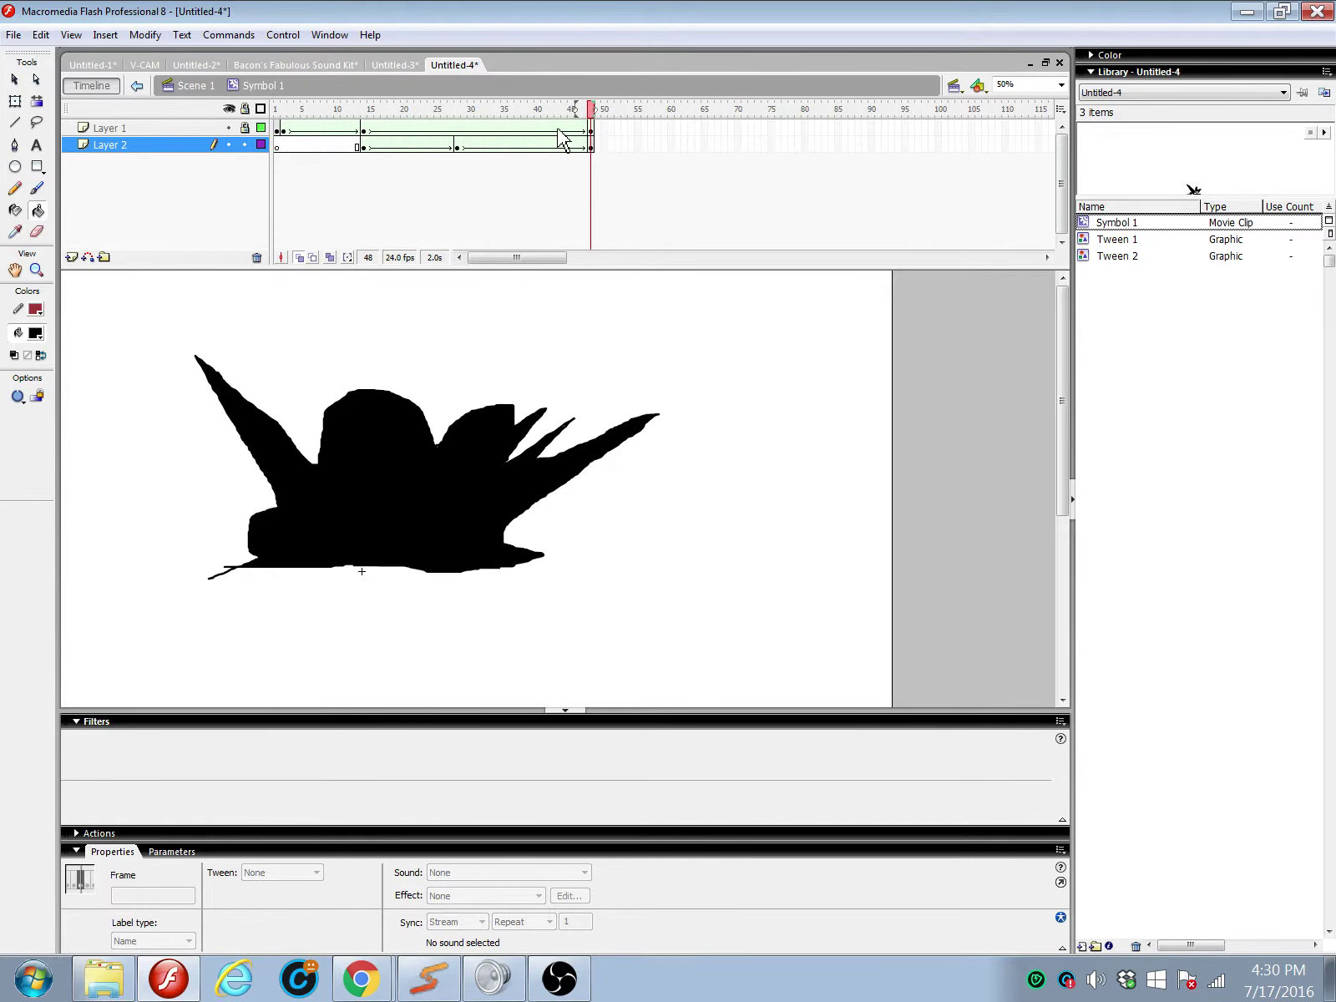
pyautogui.click(589, 150)
pyautogui.moveTo(595, 158); pyautogui.dragTo(604, 147)
# Step: Go back to Scene 1 and insert keyframes at frames 50 and 38 of Layer 1
pyautogui.click(182, 87)
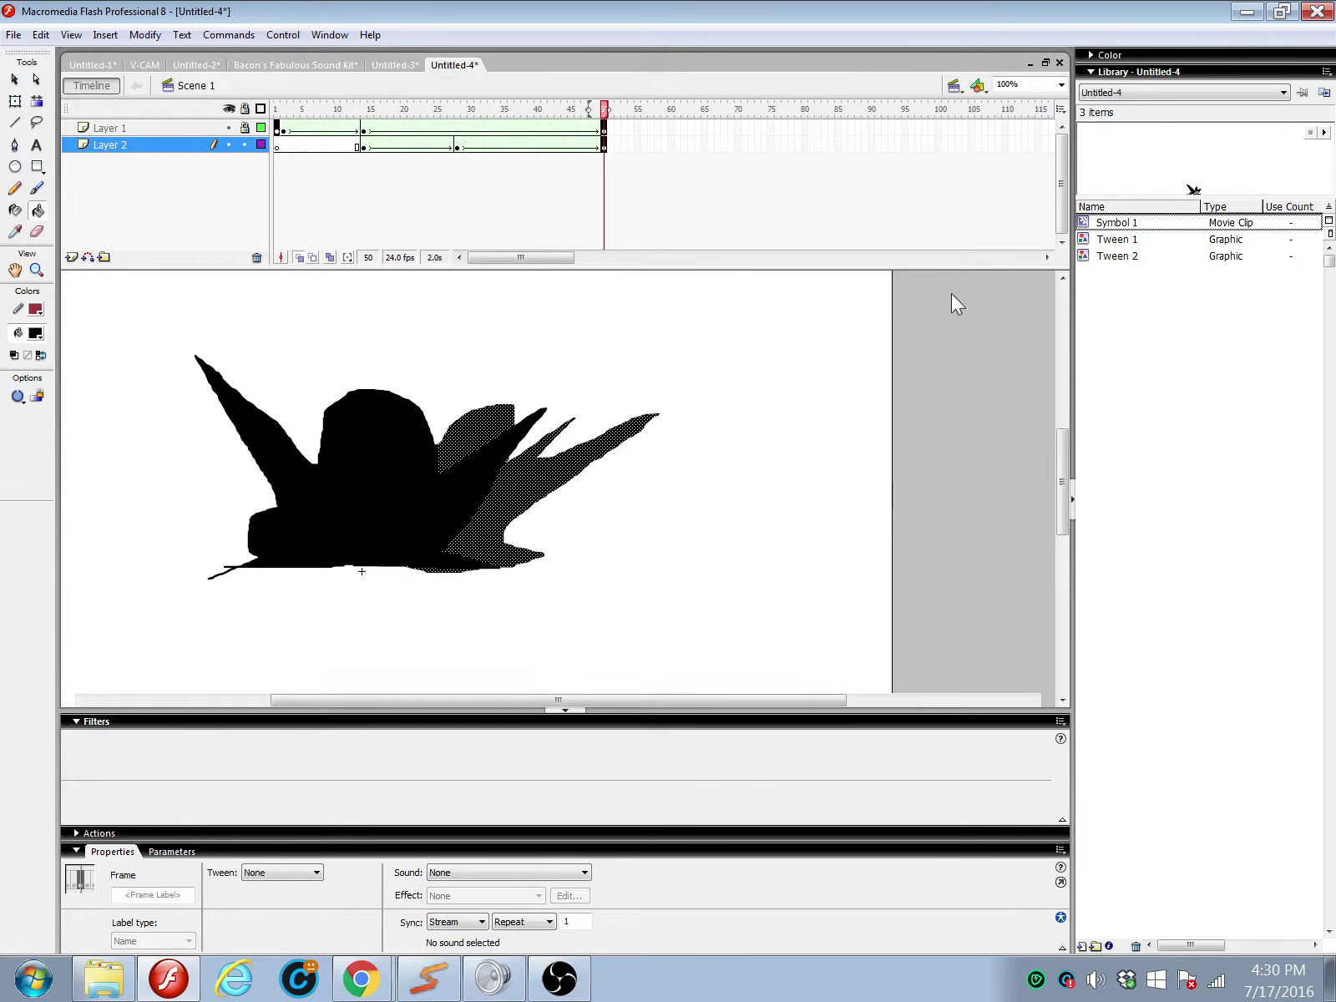
pyautogui.rightClick(605, 127)
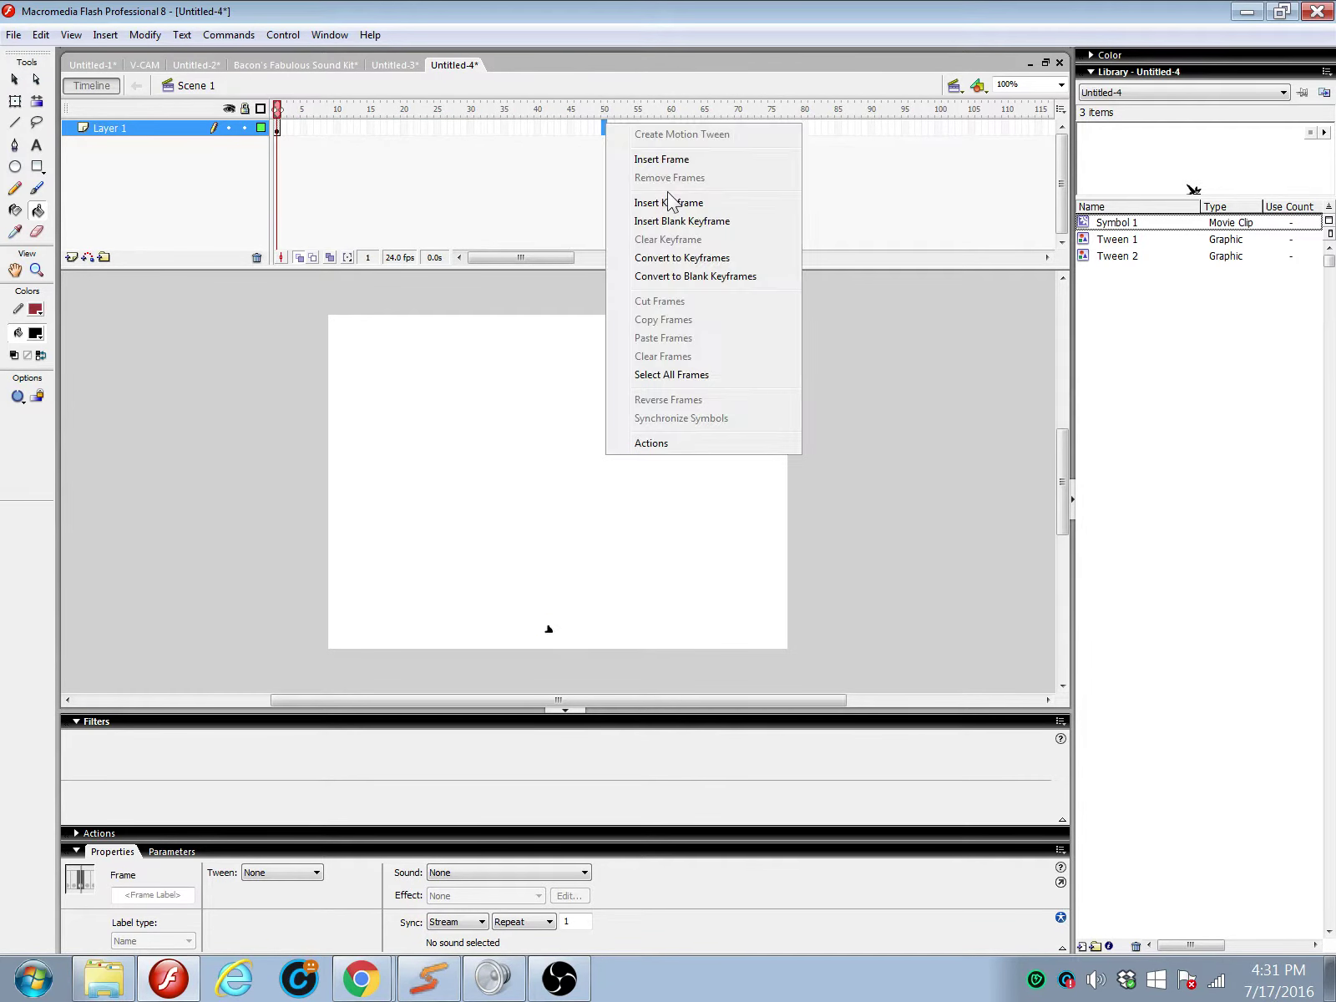
pyautogui.click(668, 201)
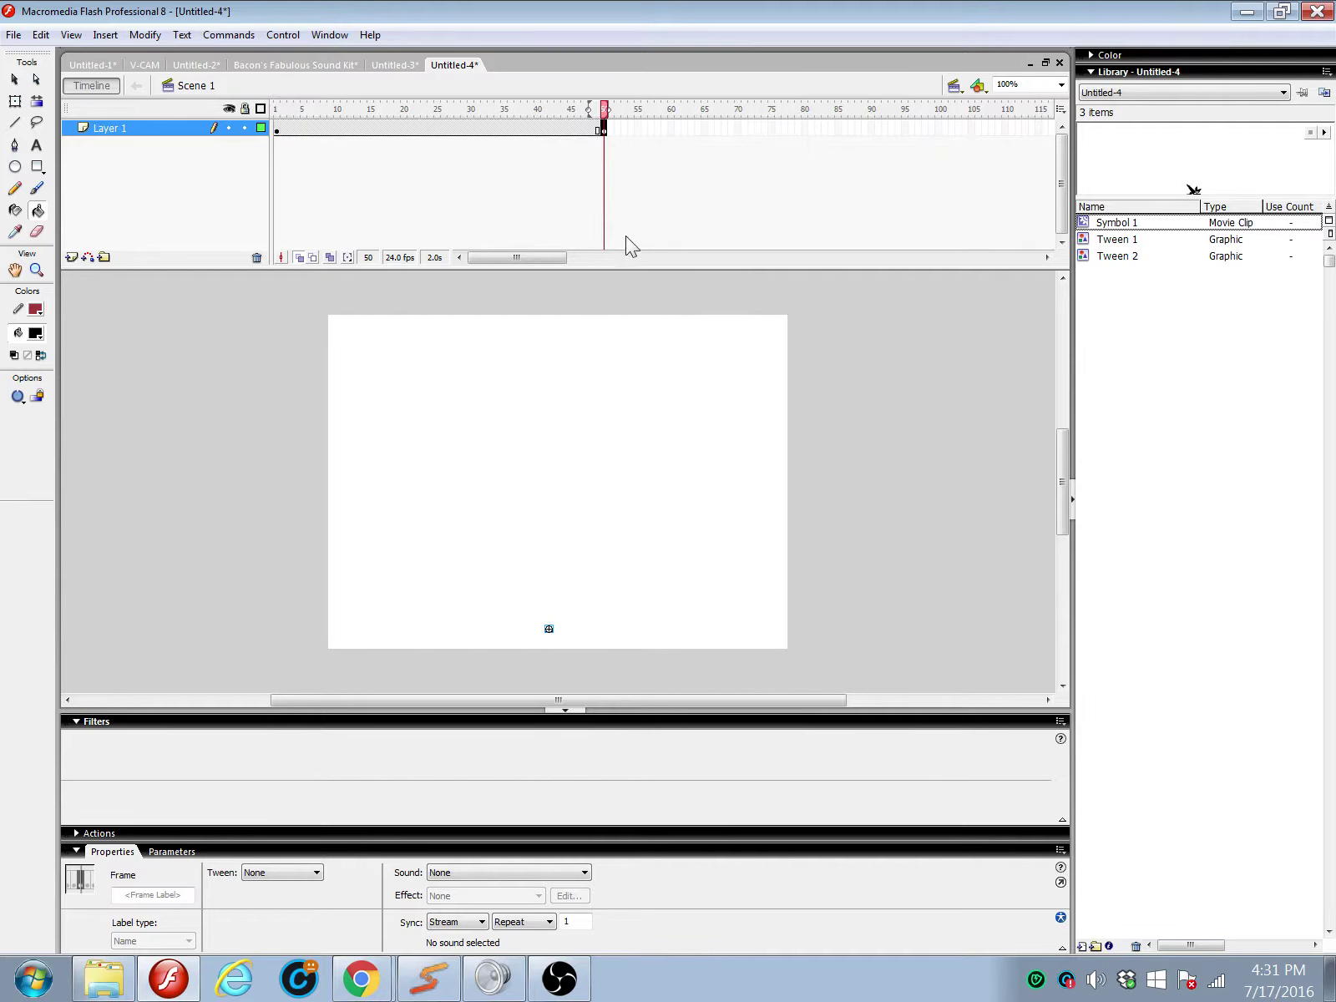
pyautogui.click(15, 101)
pyautogui.click(14, 78)
pyautogui.rightClick(524, 127)
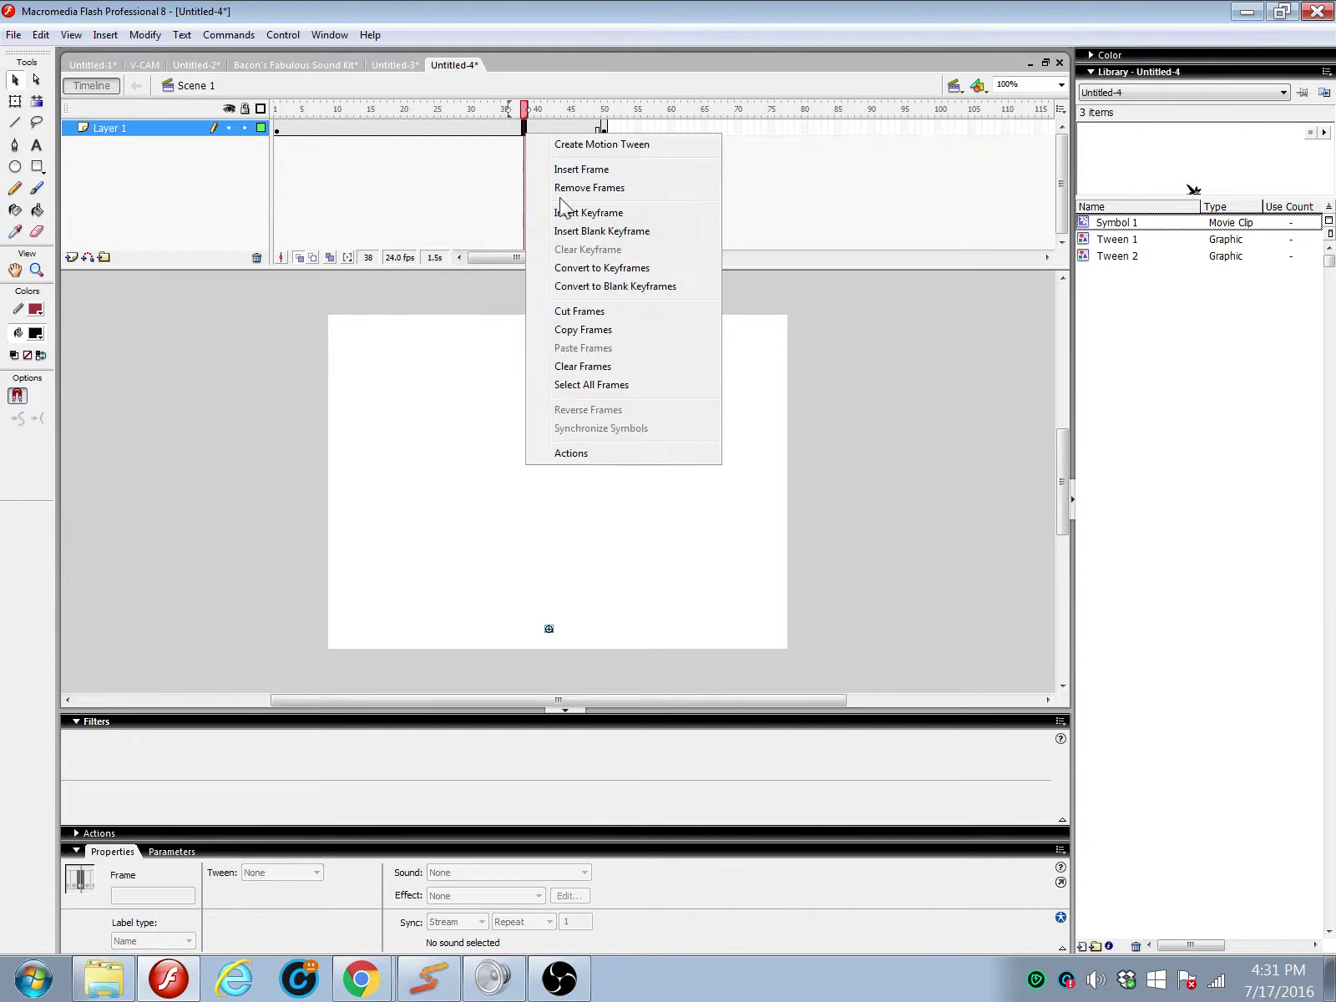
pyautogui.click(567, 213)
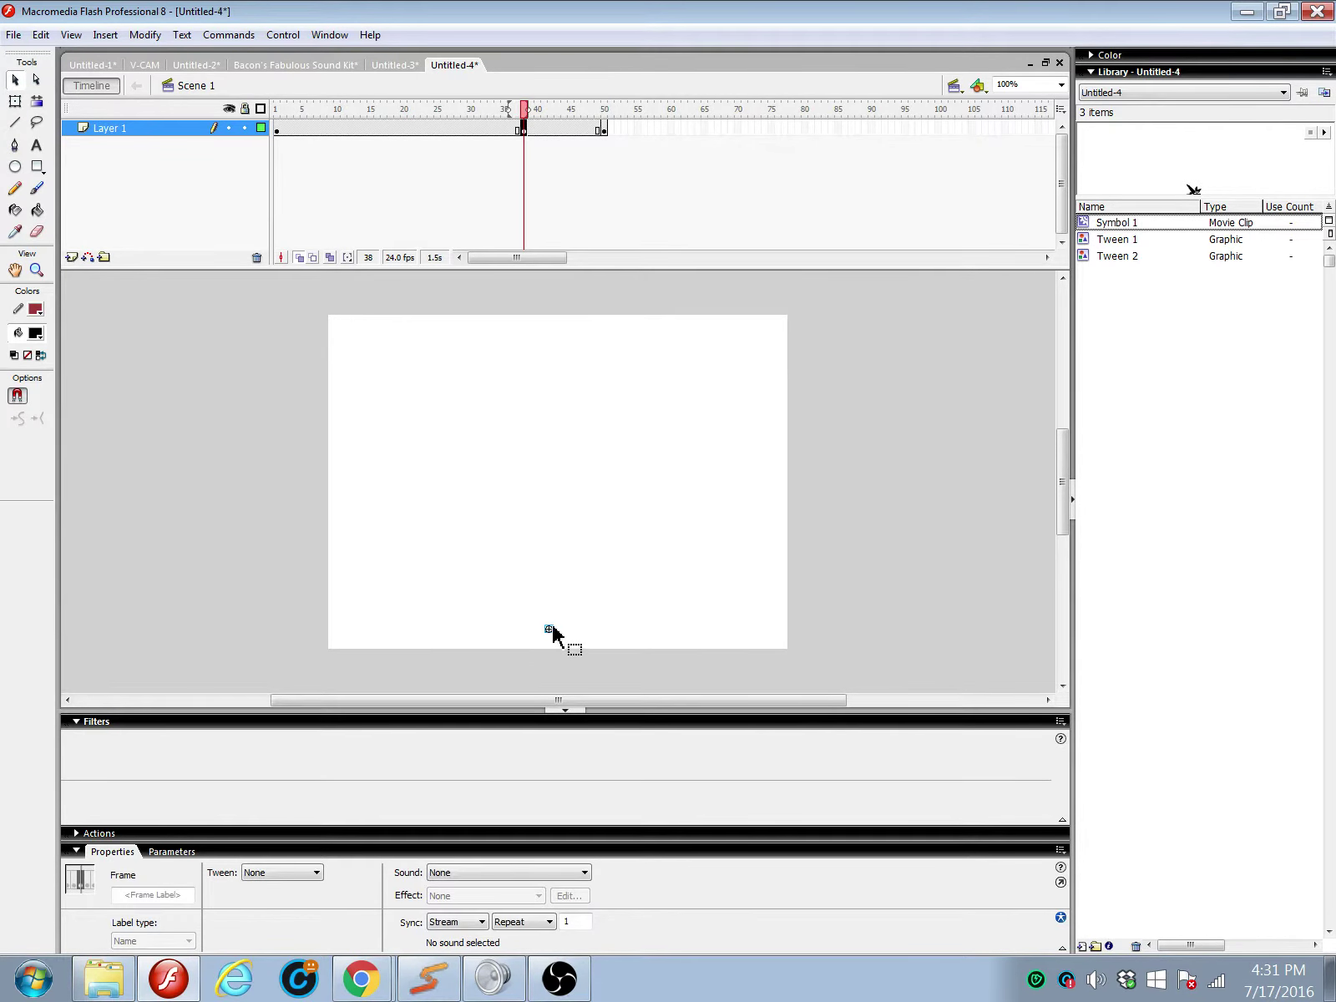
# Step: Nudge the explosion clip right to about X 262.7 at frame 38 and create a motion tween from frame 1 to 38
pyautogui.moveTo(549, 628); pyautogui.dragTo(552, 628)
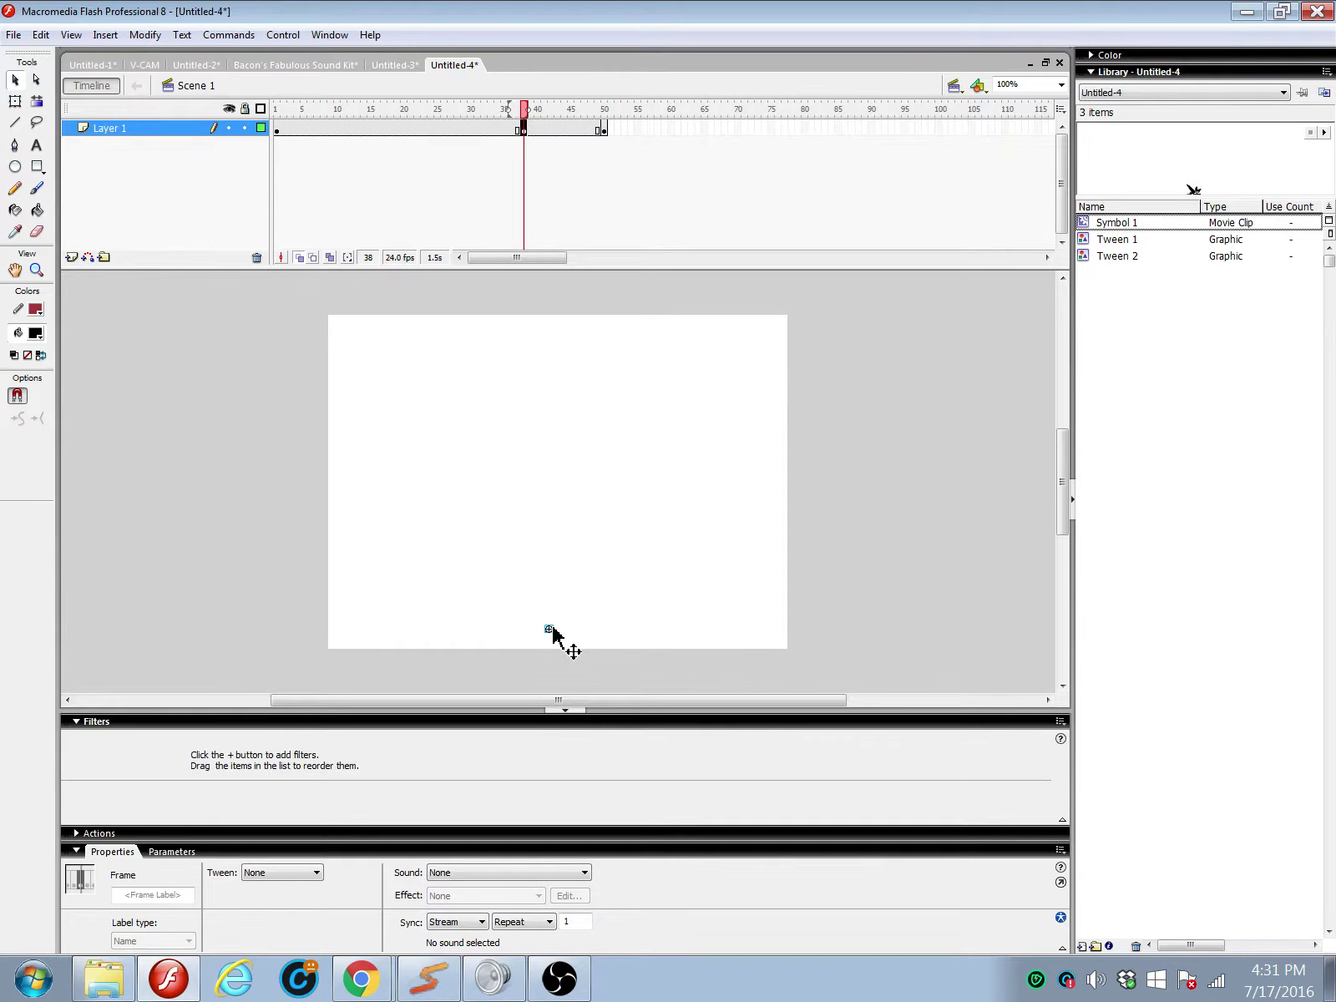
pyautogui.click(468, 131)
pyautogui.rightClick(468, 130)
pyautogui.click(526, 140)
# Step: Move the explosion clip further right at frame 50 and create a motion tween from frame 38 to 50
pyautogui.click(605, 130)
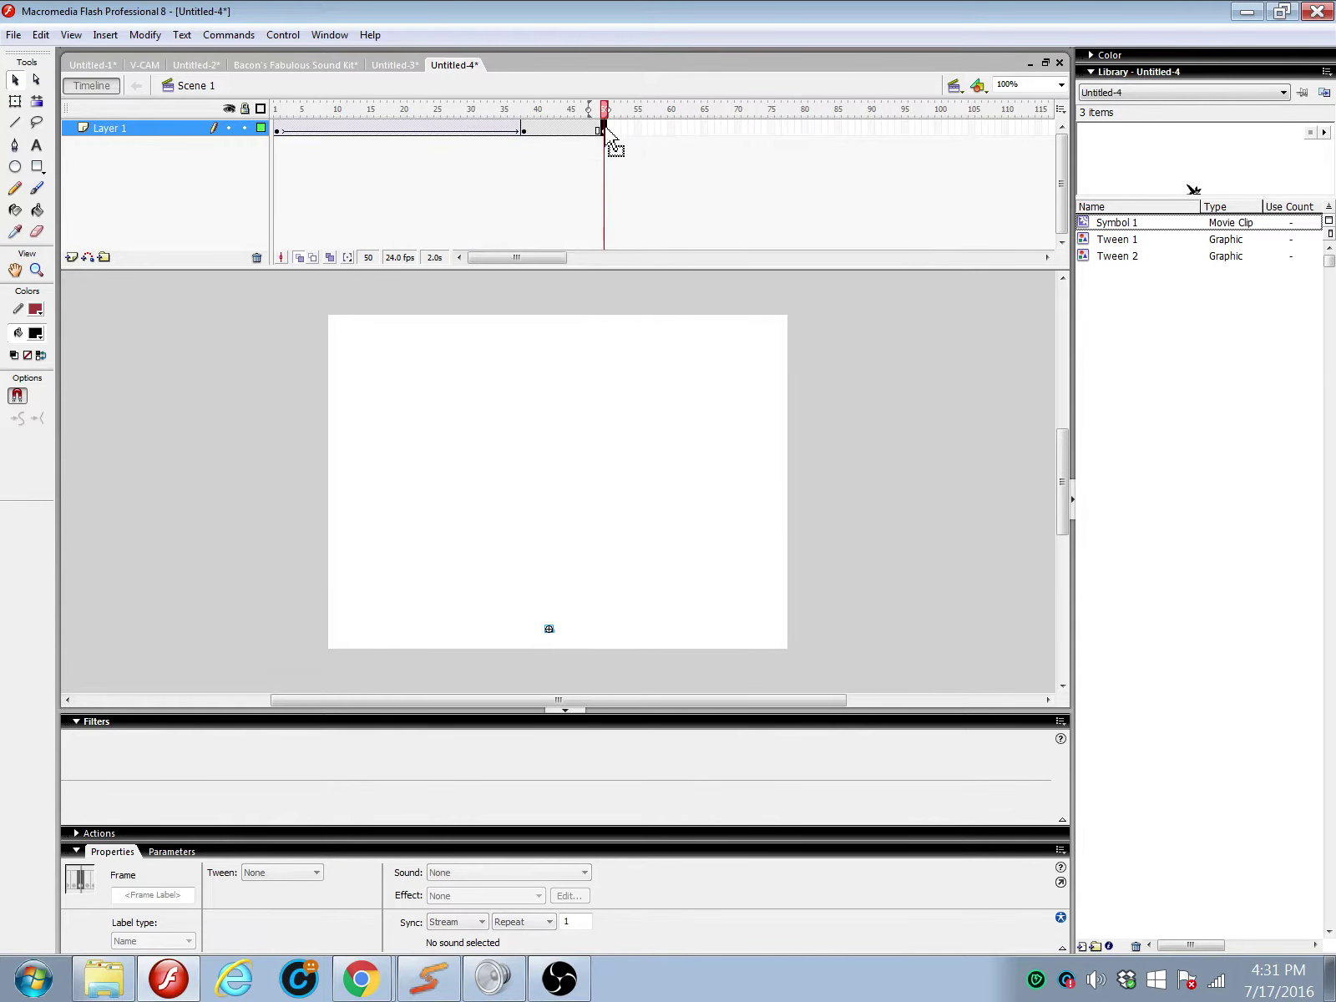
pyautogui.click(549, 631)
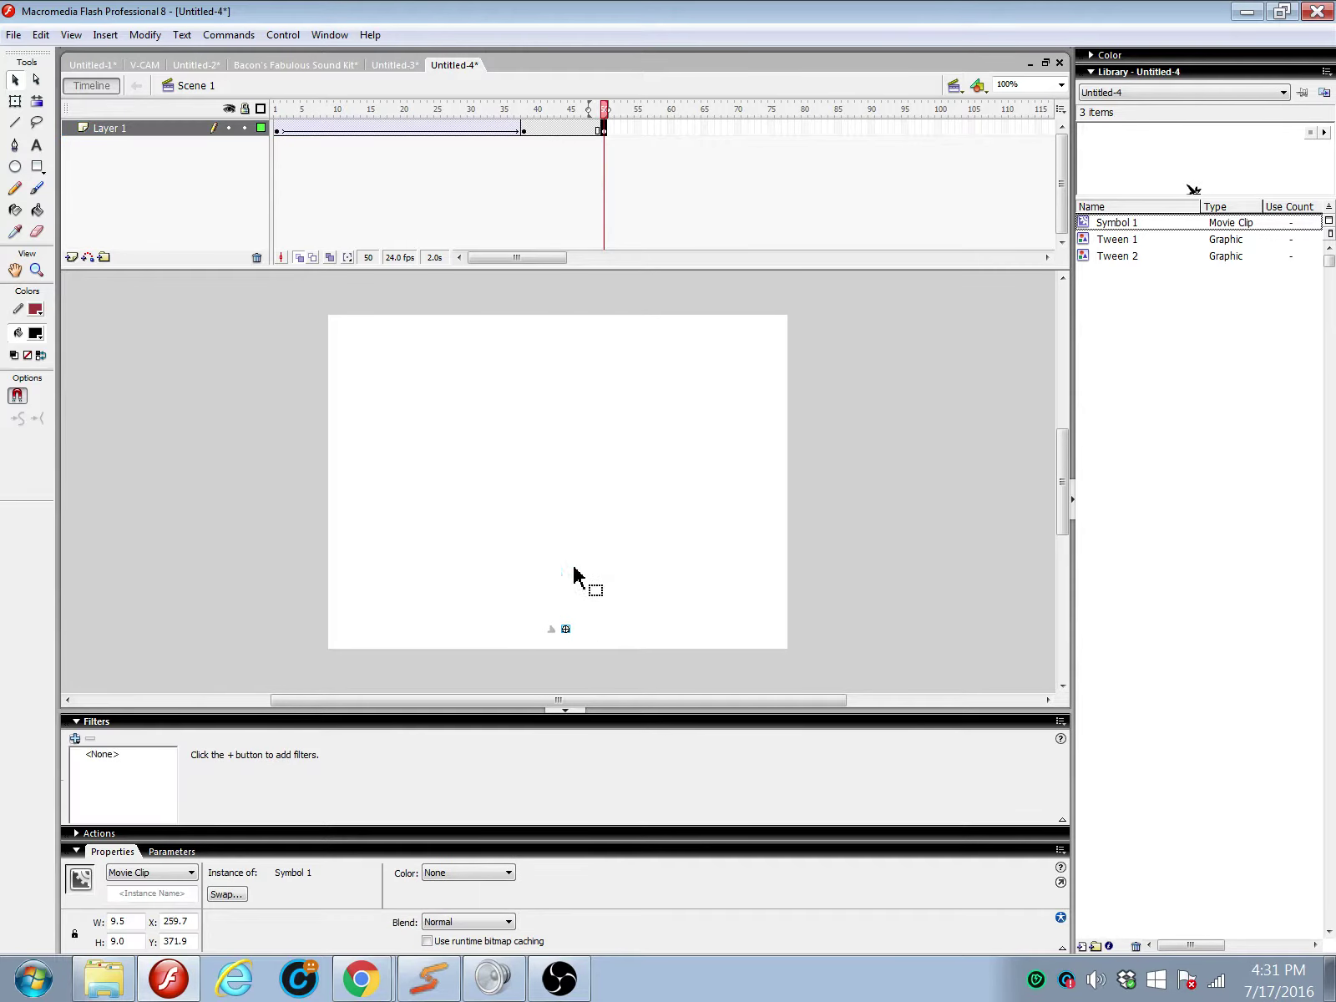
pyautogui.click(564, 130)
pyautogui.rightClick(564, 130)
pyautogui.click(608, 255)
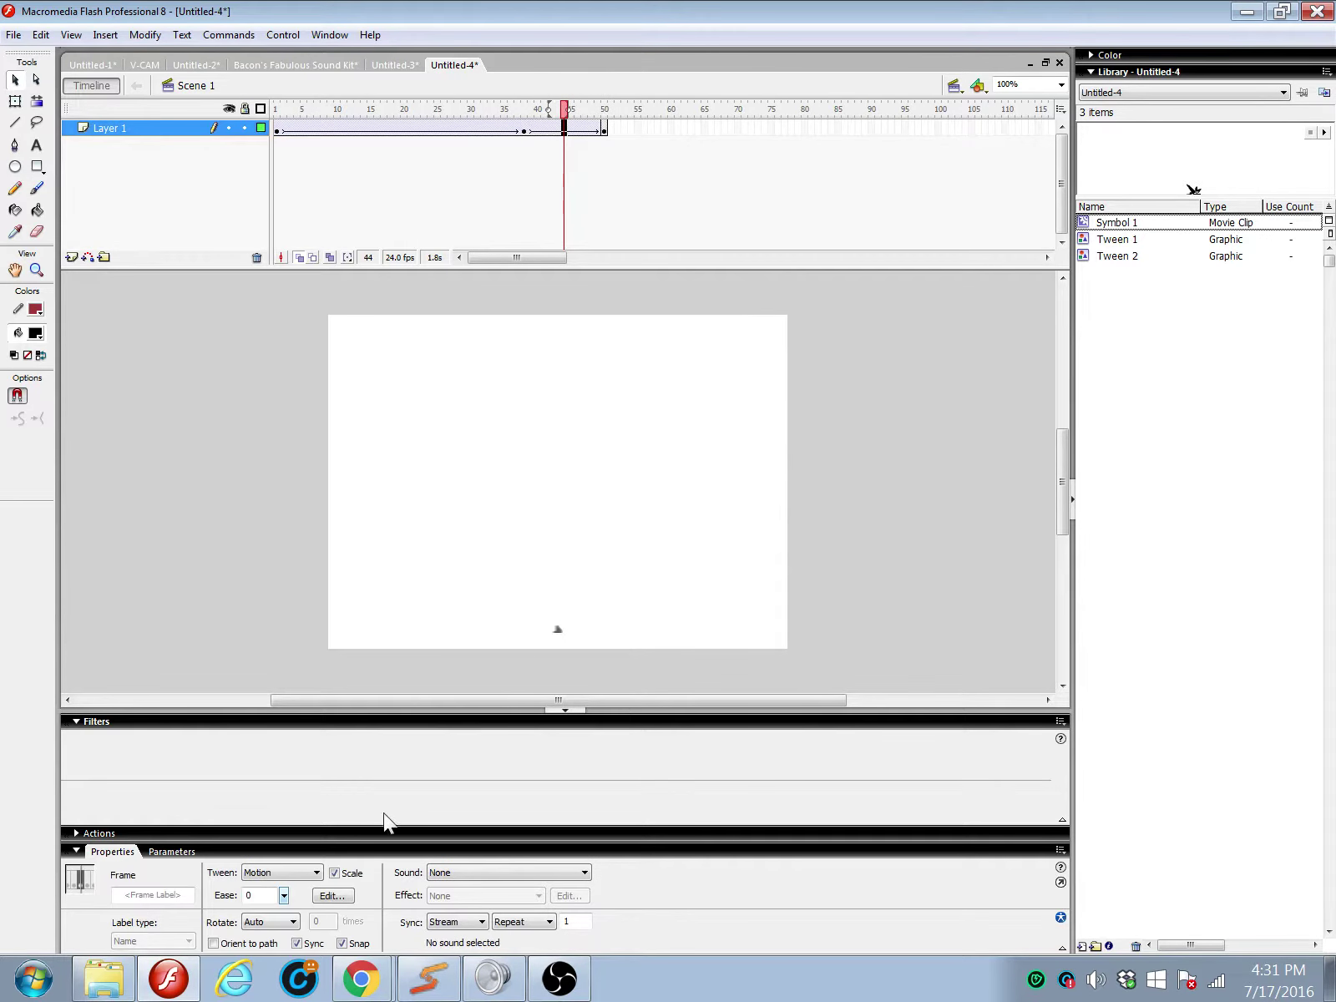
# Step: Set the easing to -100 in for the tween before frame 38 and to ease out for the tween after it
pyautogui.moveTo(283, 895)
pyautogui.mouseDown()
pyautogui.moveTo(311, 830)
pyautogui.moveTo(321, 960)
pyautogui.moveTo(316, 826)
pyautogui.moveTo(290, 907)
pyautogui.mouseUp()
pyautogui.click(511, 130)
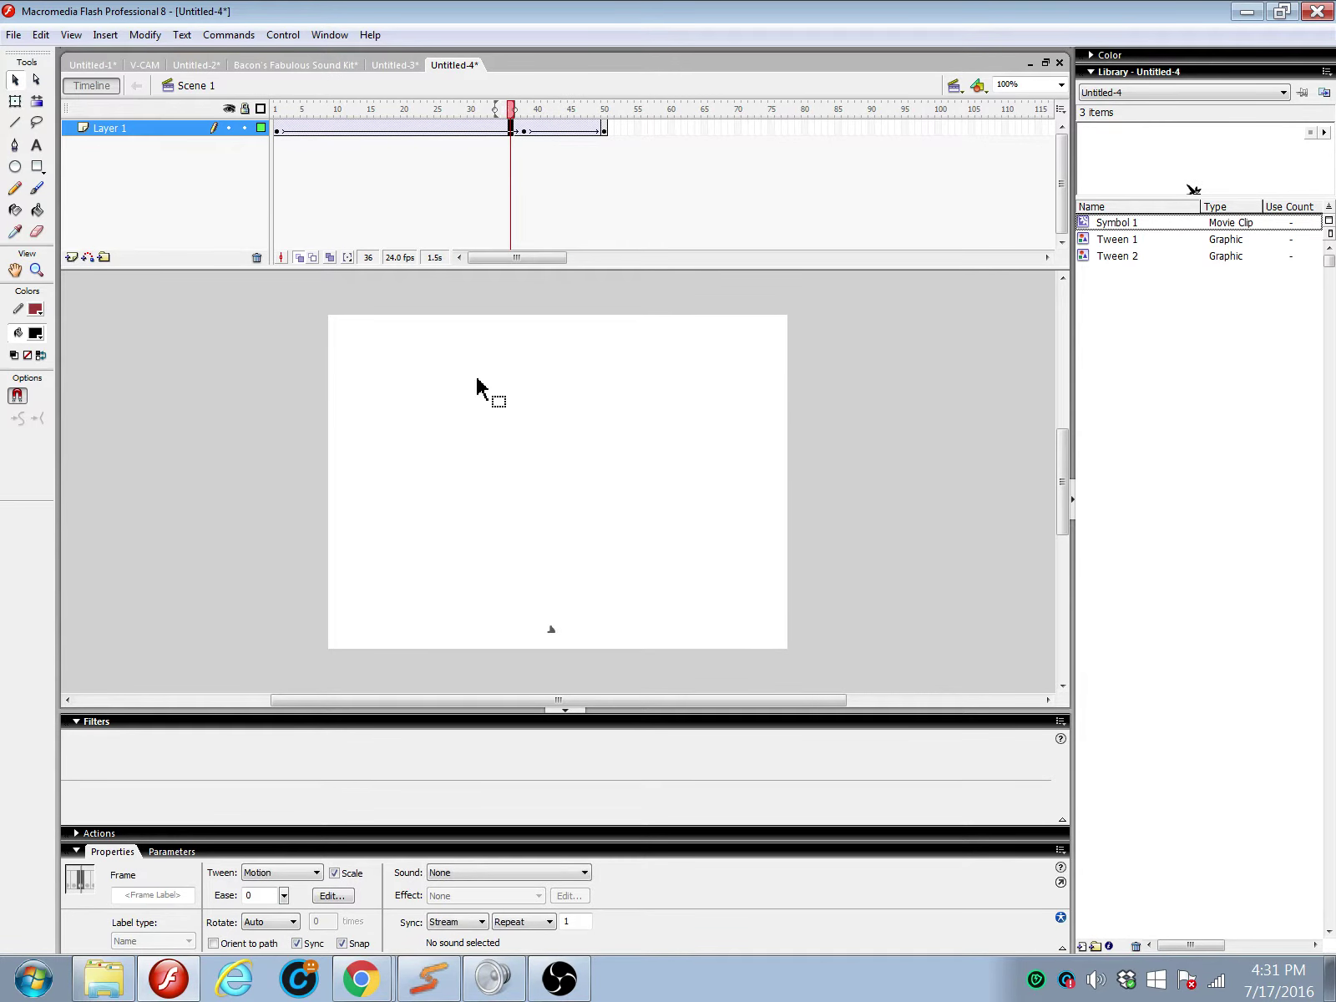
pyautogui.click(286, 895)
pyautogui.moveTo(286, 893); pyautogui.dragTo(287, 939)
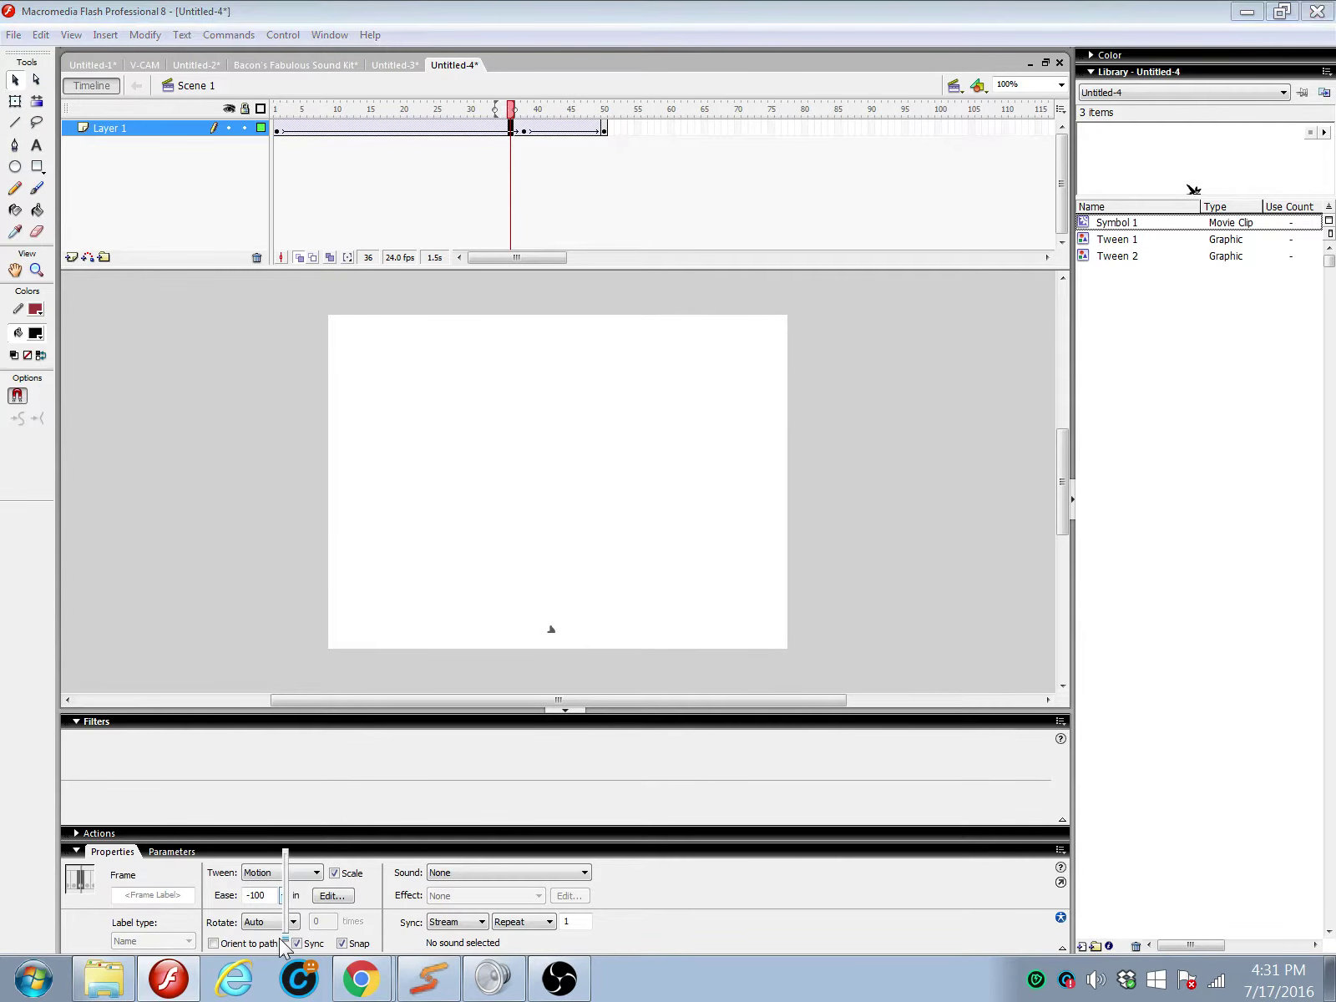
pyautogui.click(551, 129)
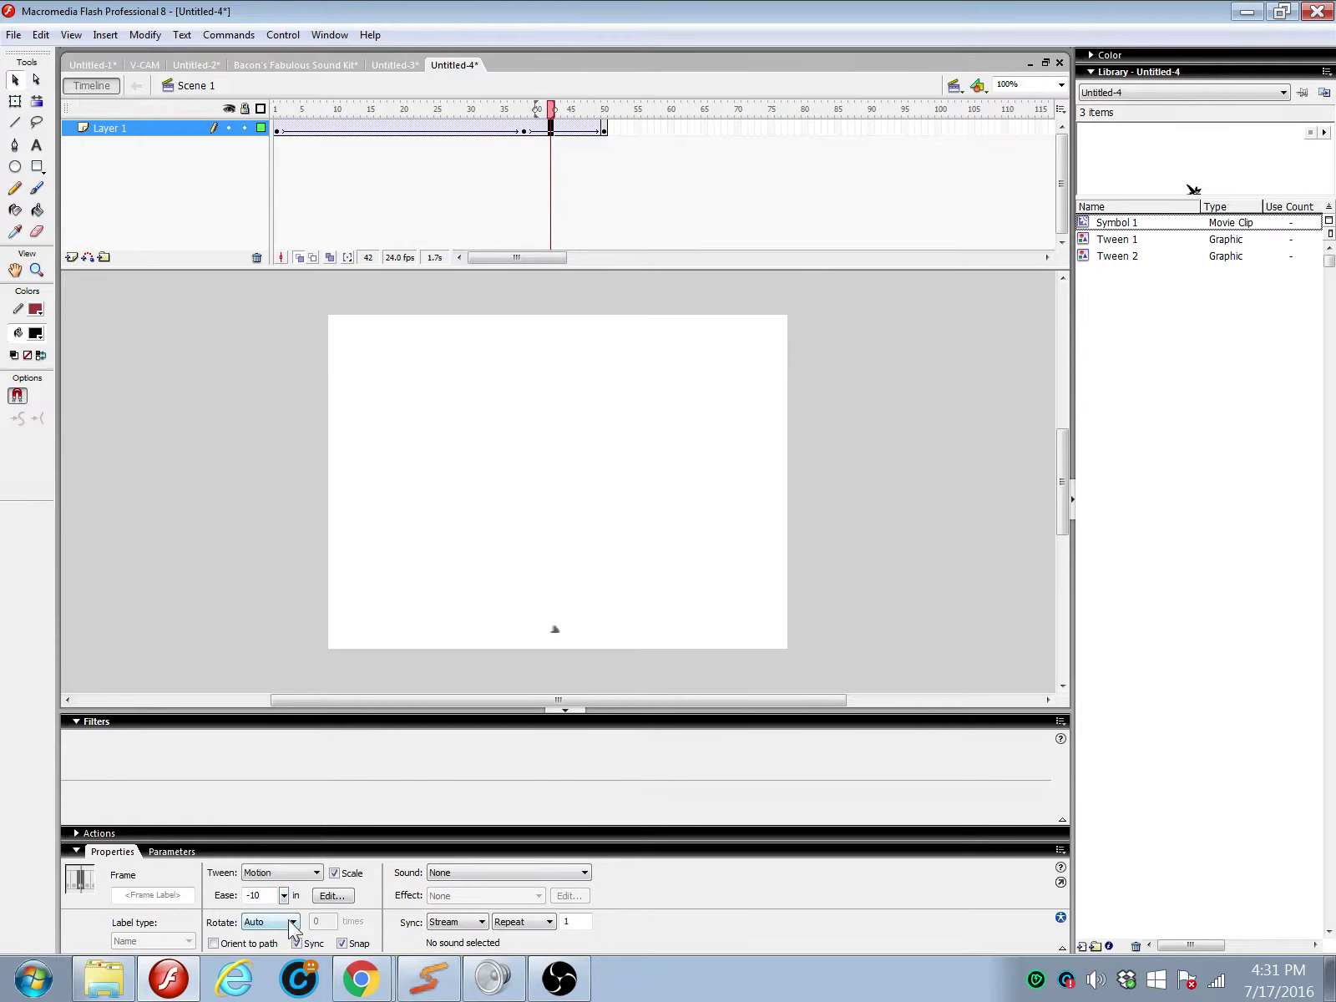
pyautogui.moveTo(283, 895); pyautogui.dragTo(284, 843)
pyautogui.moveTo(551, 113); pyautogui.dragTo(604, 155)
# Step: Change the easing of the motion tween between frames 1 and 38 to 1 out
pyautogui.click(483, 129)
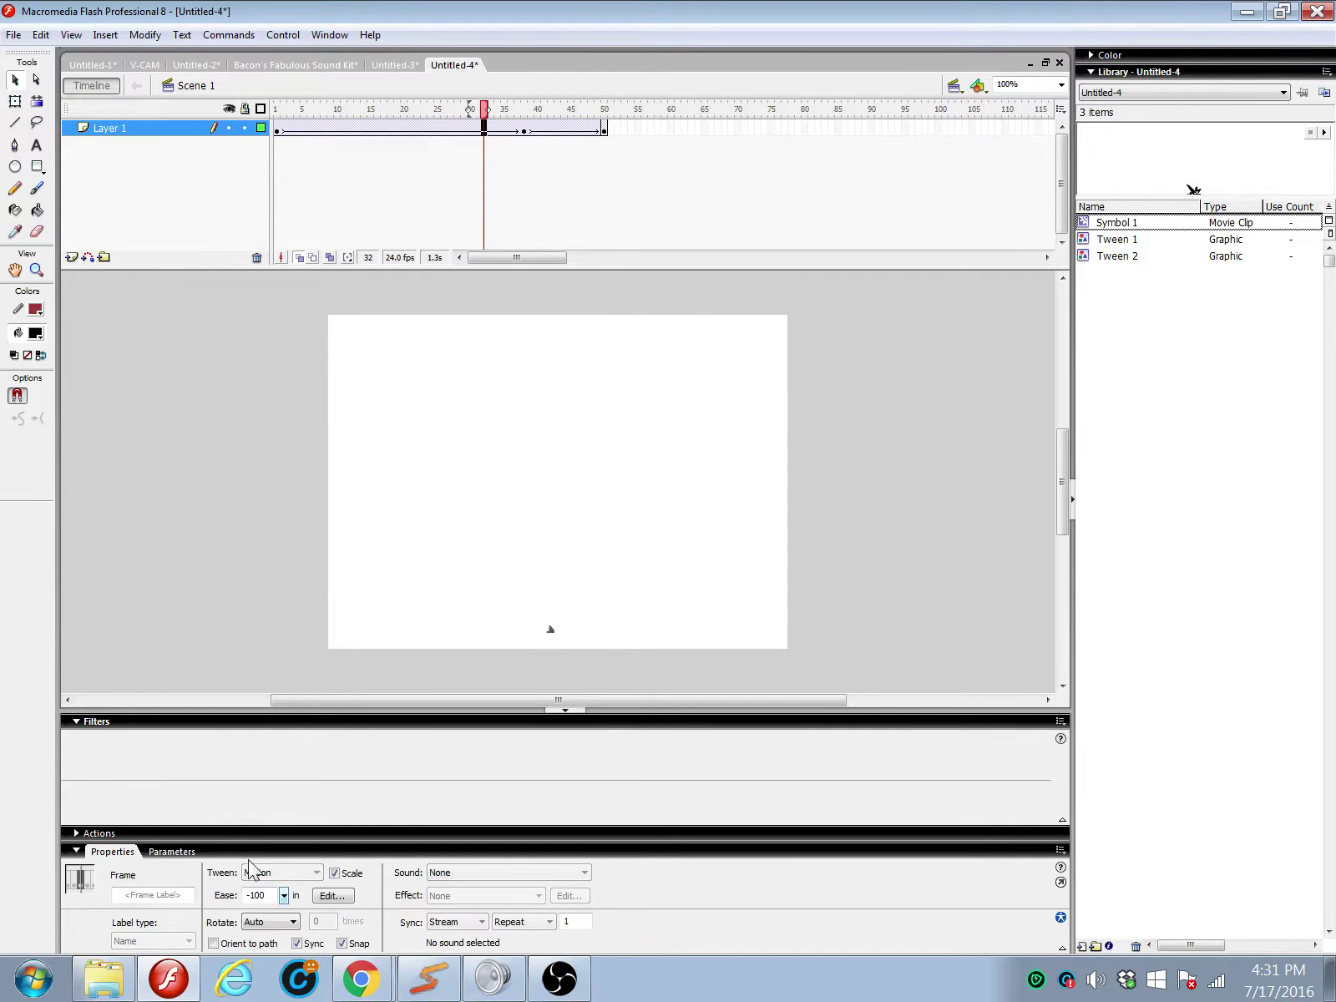
pyautogui.click(285, 895)
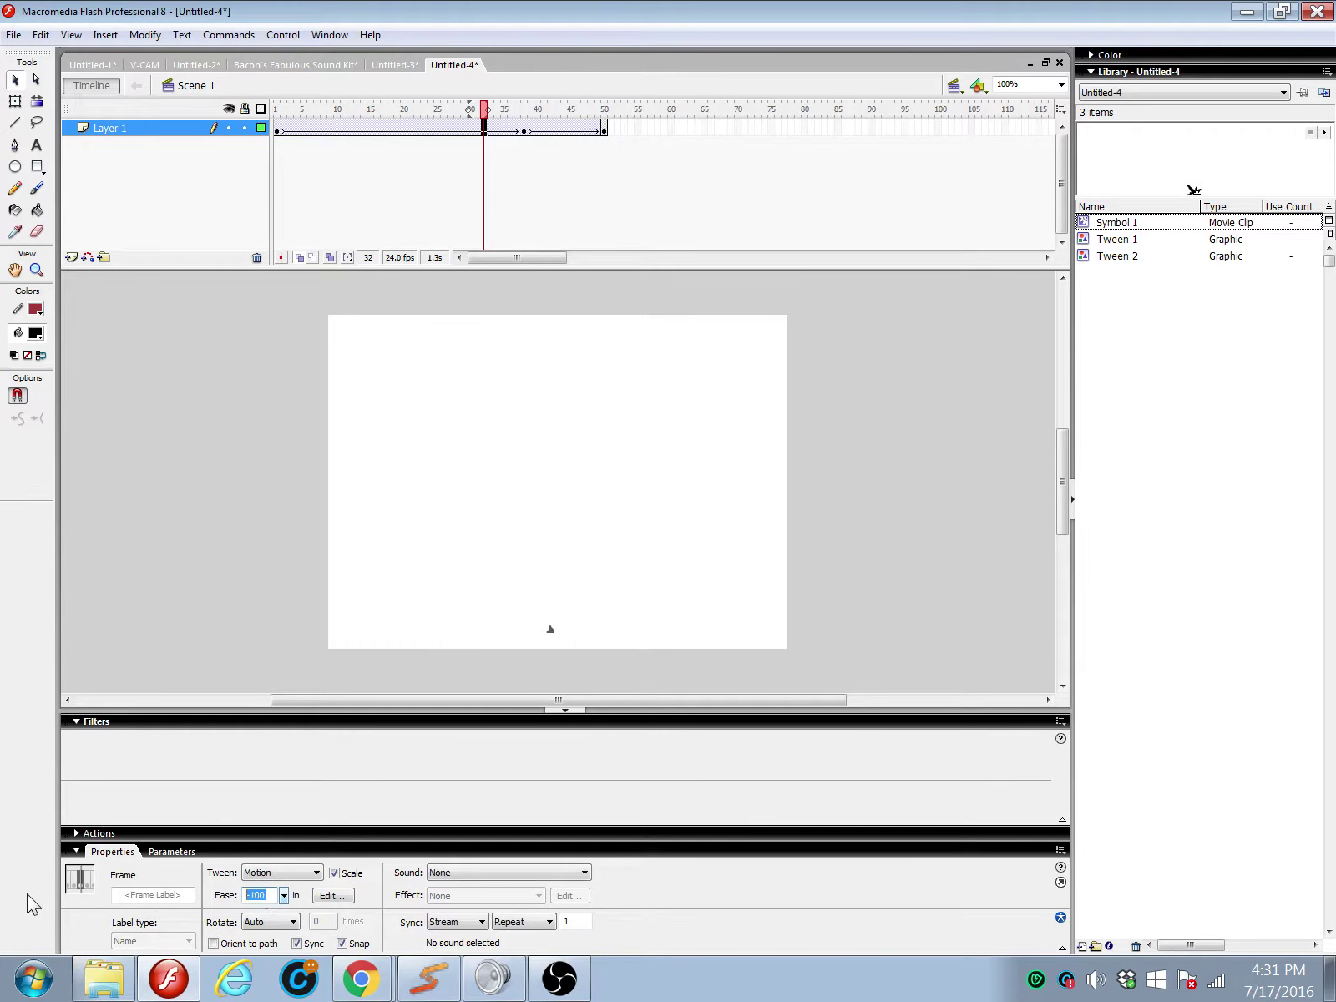
pyautogui.press('BackSpace')
pyautogui.press('Return')
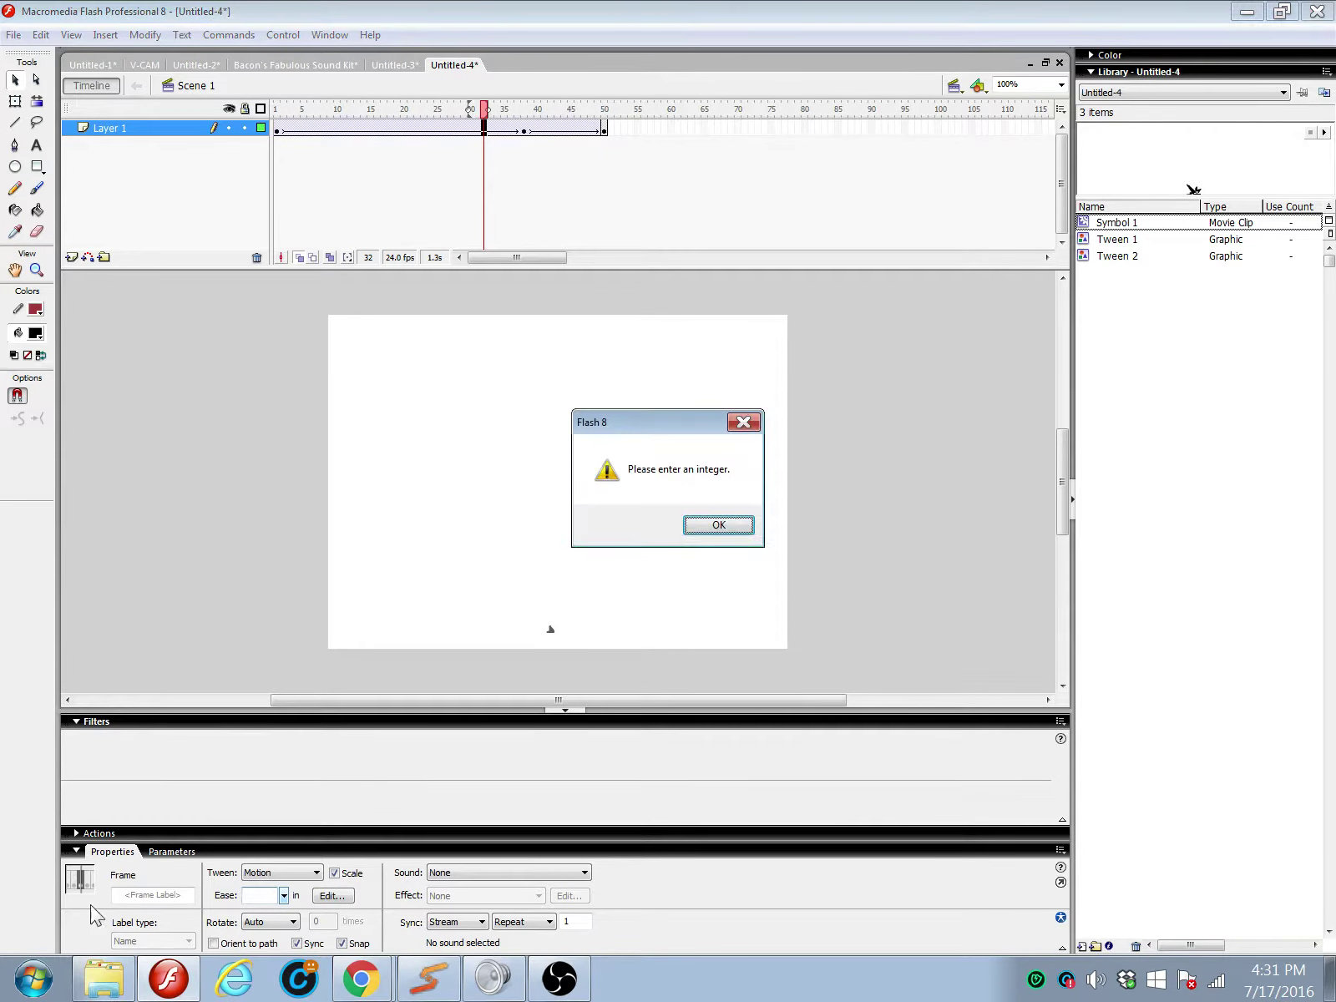
pyautogui.click(723, 511)
pyautogui.click(745, 536)
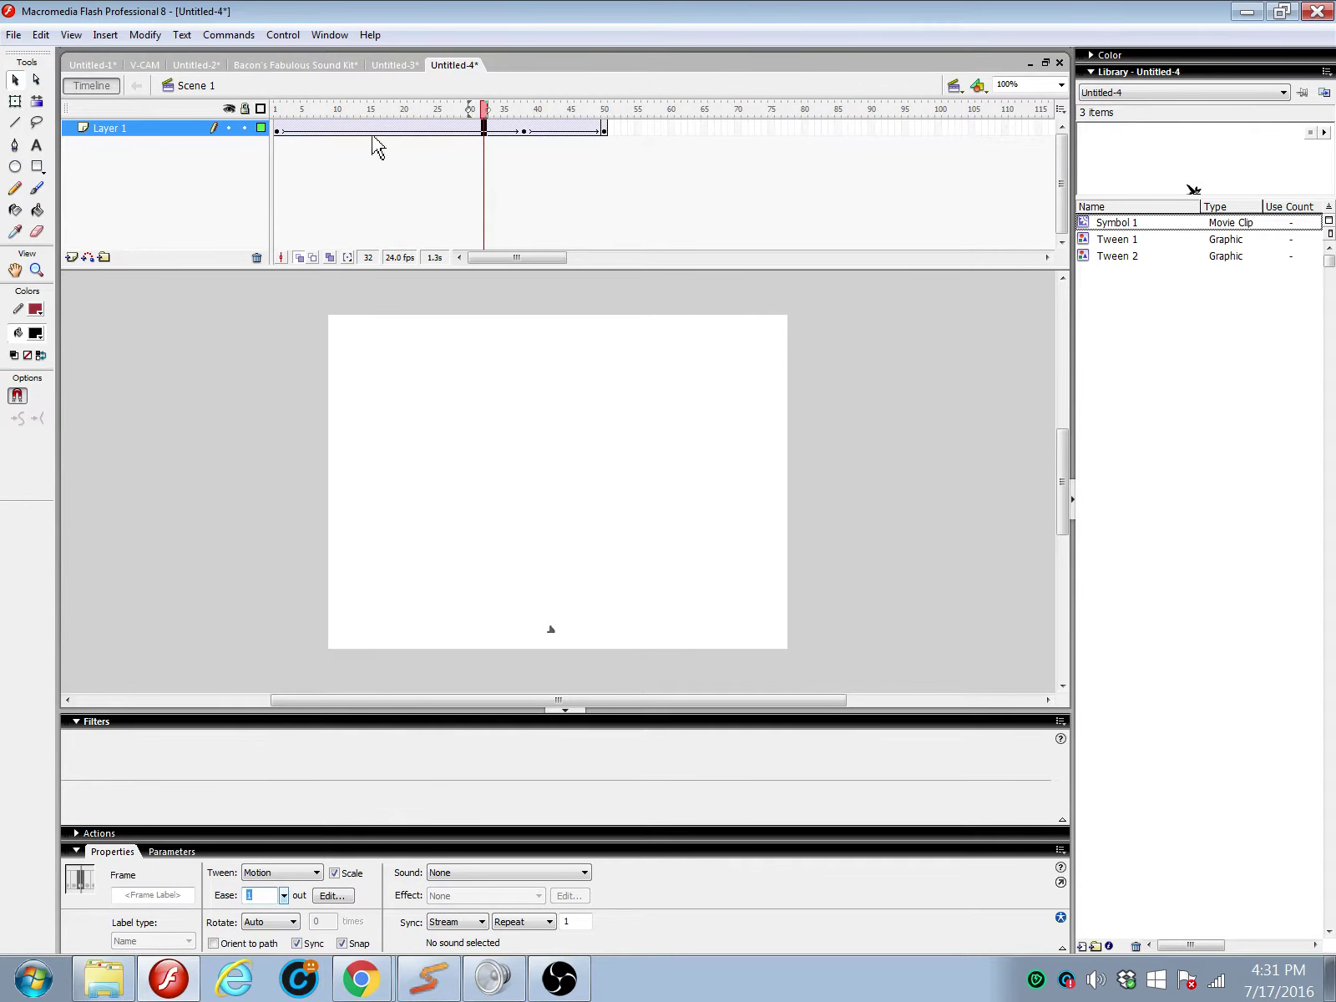
# Step: Move the explosion layer's middle keyframe from frame 38 to frame 27
pyautogui.moveTo(481, 107); pyautogui.dragTo(512, 152)
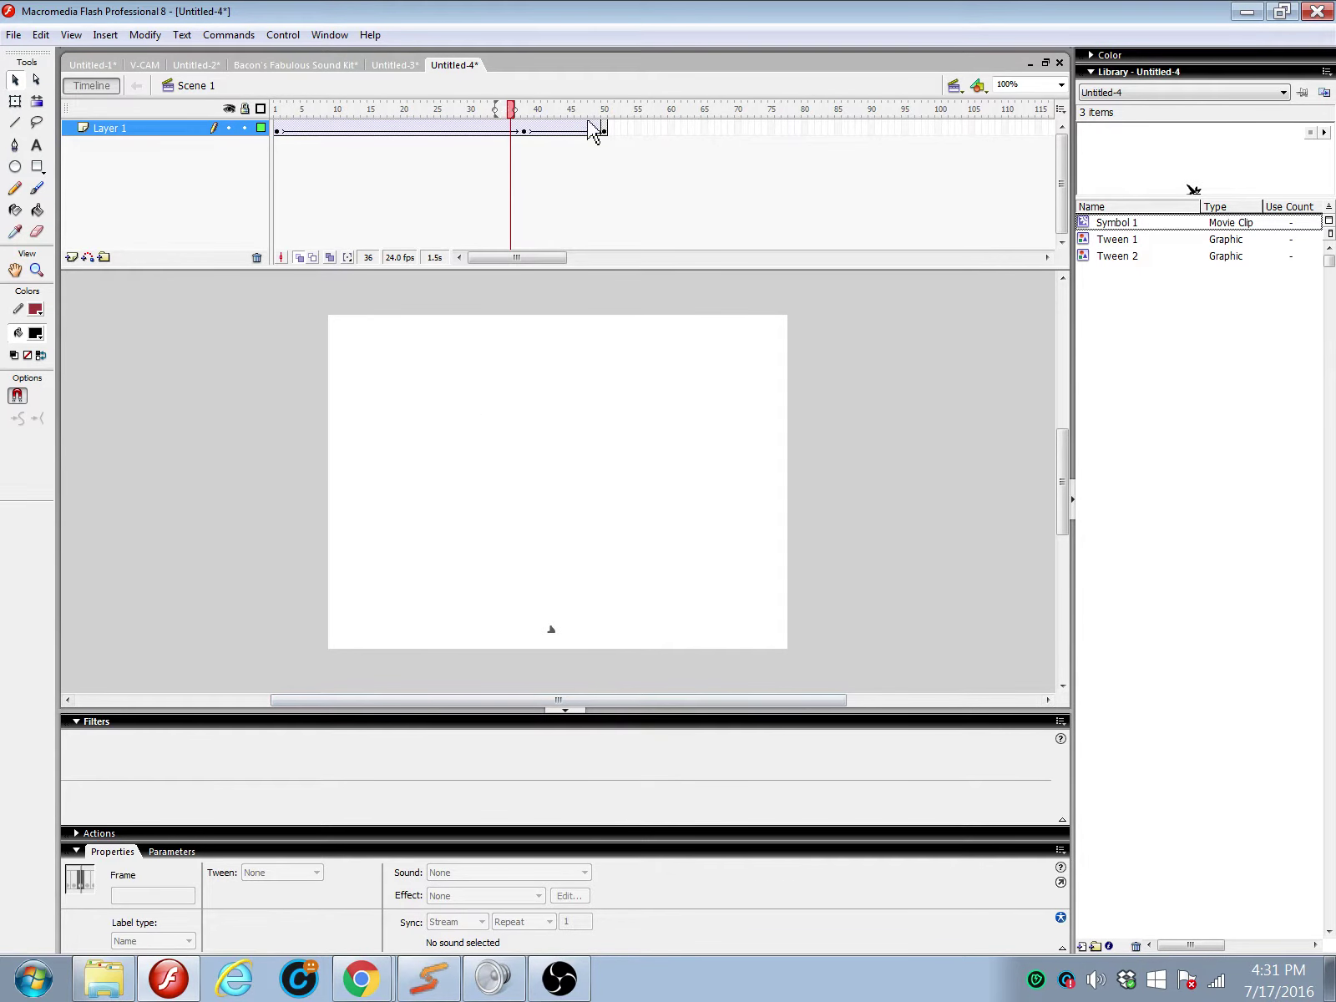
pyautogui.click(526, 131)
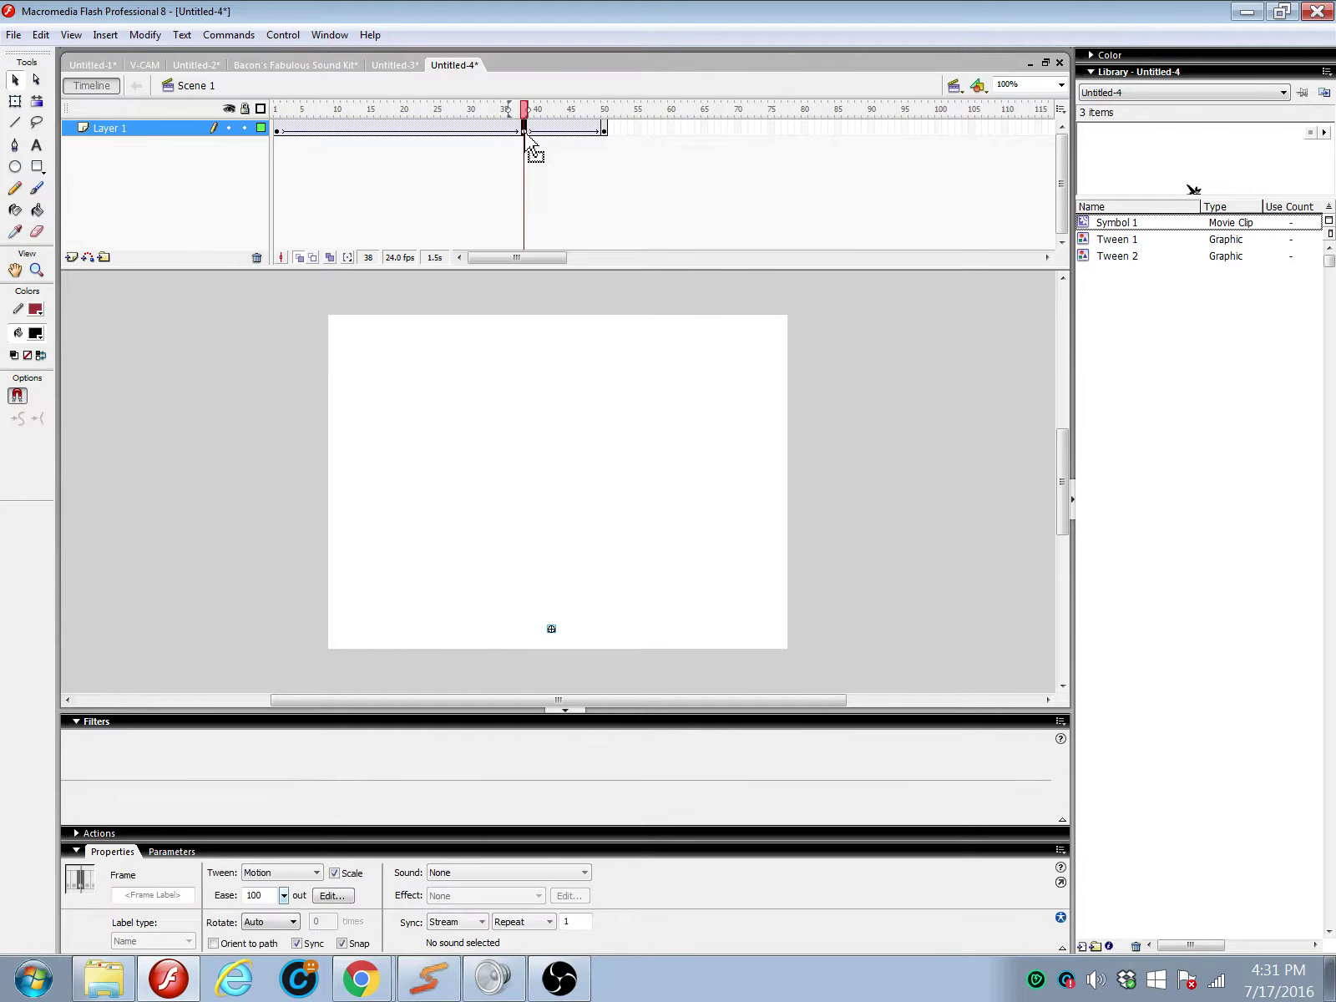
pyautogui.moveTo(527, 139)
pyautogui.mouseDown()
pyautogui.moveTo(459, 139)
pyautogui.moveTo(459, 107)
pyautogui.moveTo(541, 106)
pyautogui.mouseUp()
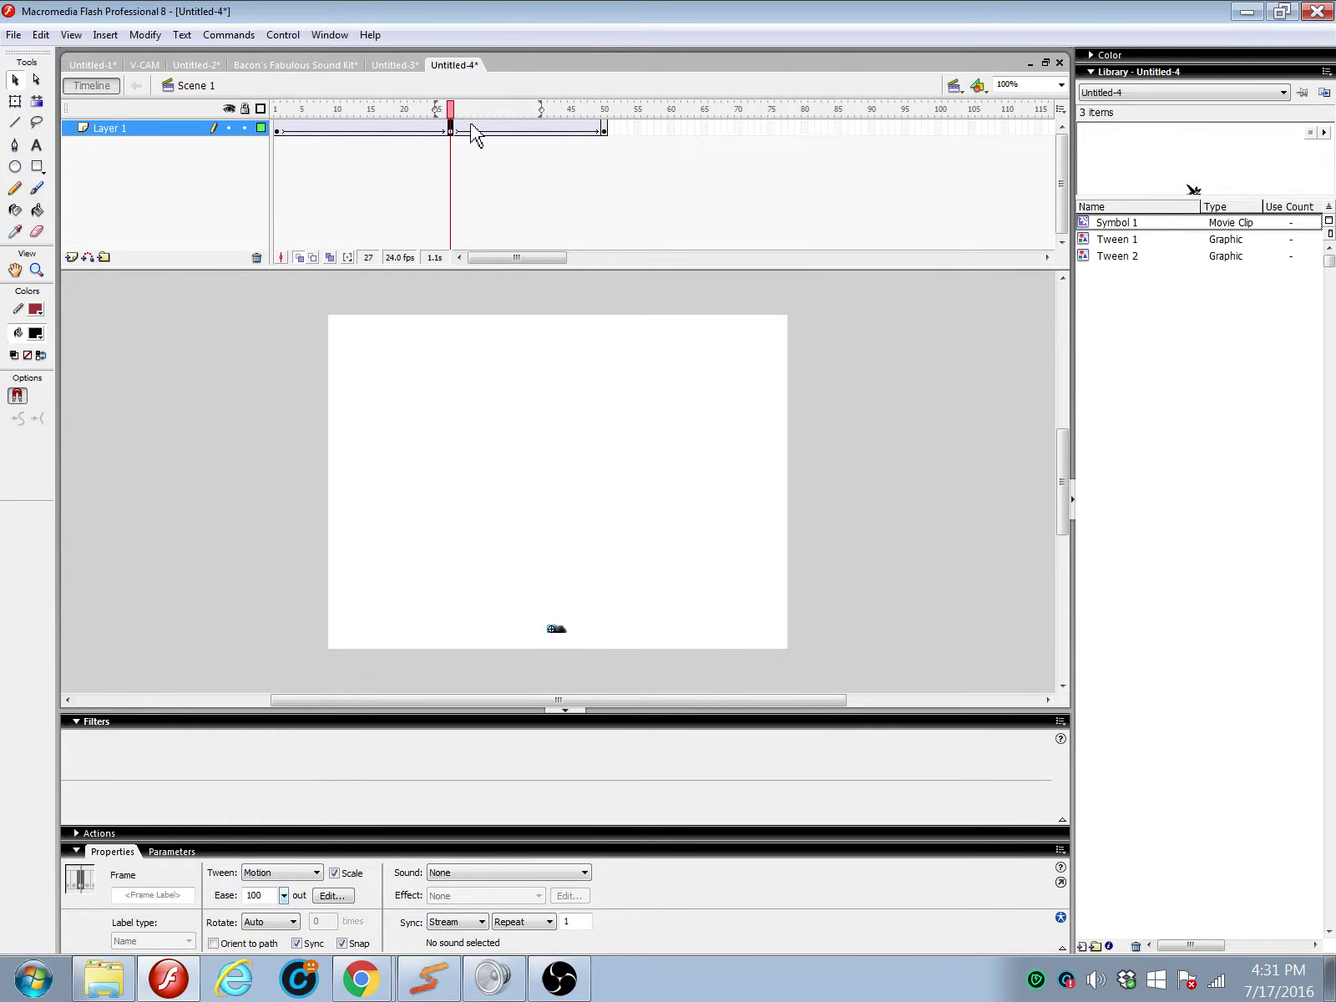
# Step: Set the easing of the motion tween between frames 1 and 27 to -100 in
pyautogui.click(604, 131)
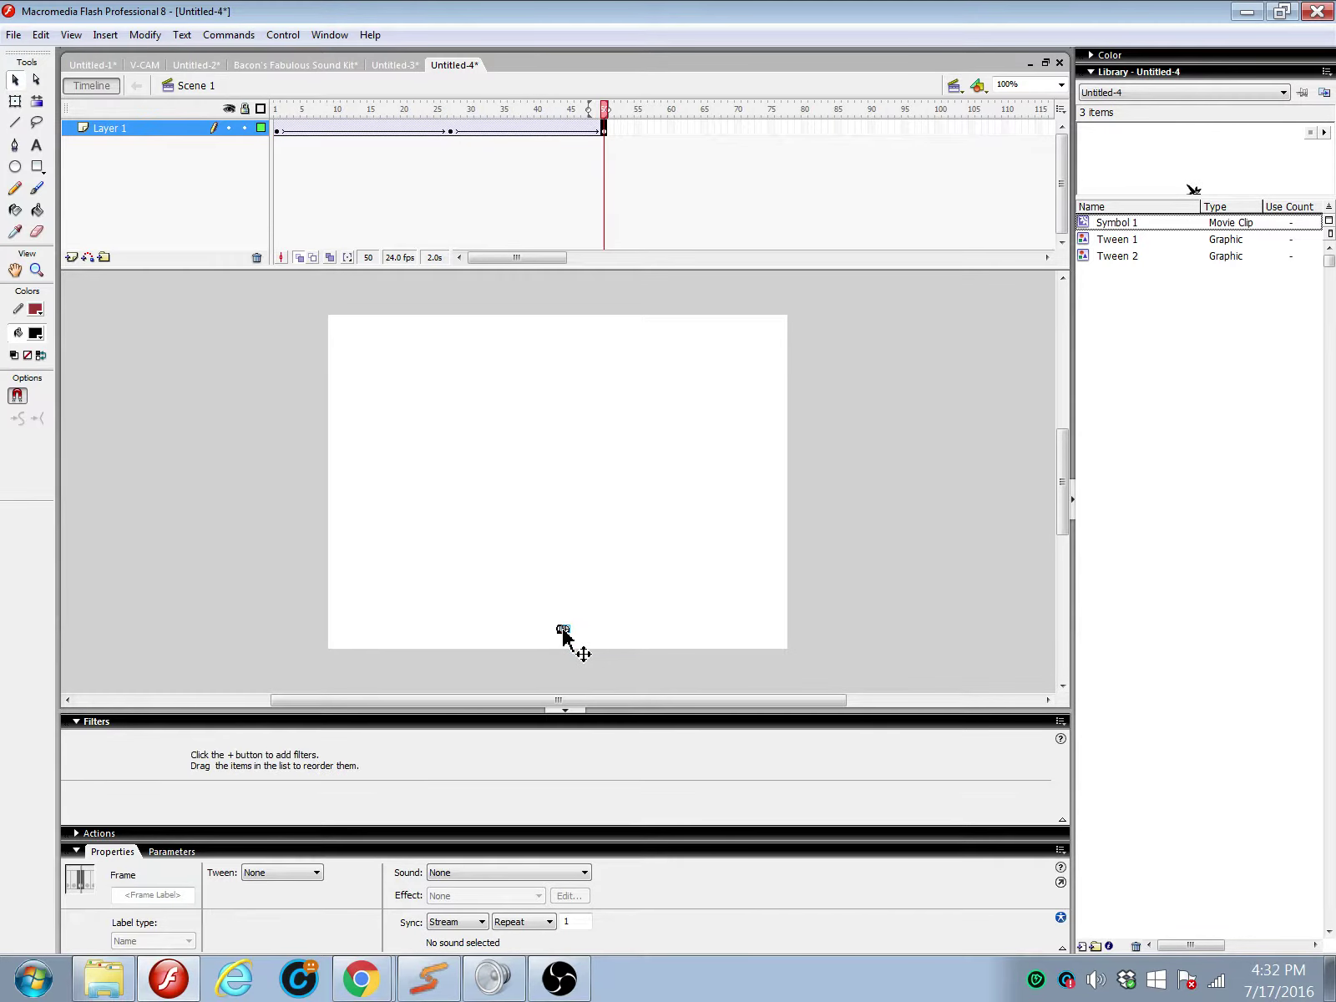
pyautogui.click(616, 142)
pyautogui.moveTo(593, 107); pyautogui.dragTo(378, 151)
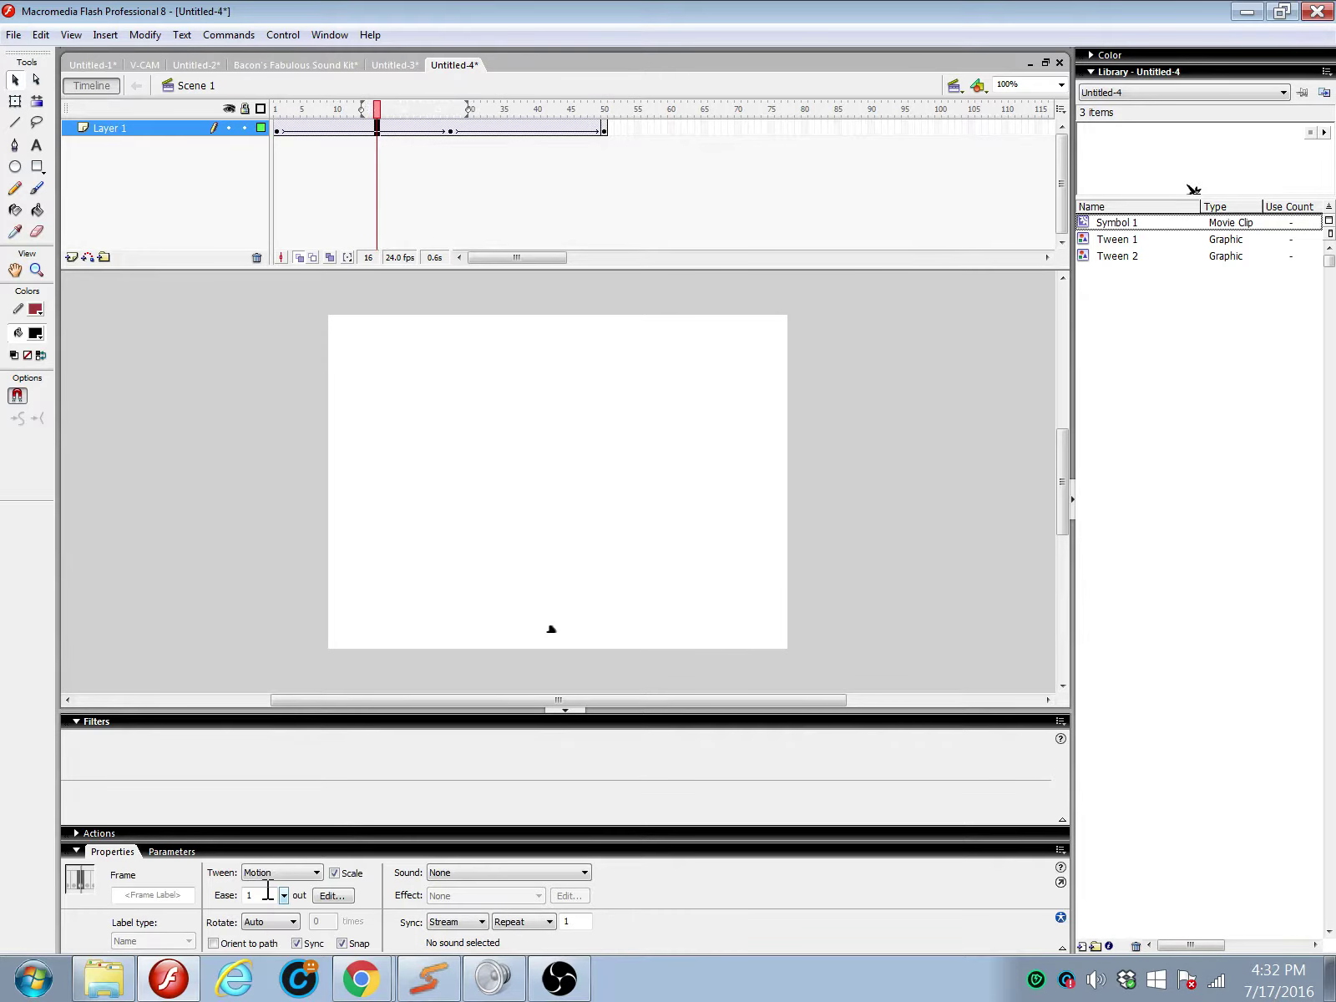
pyautogui.click(469, 499)
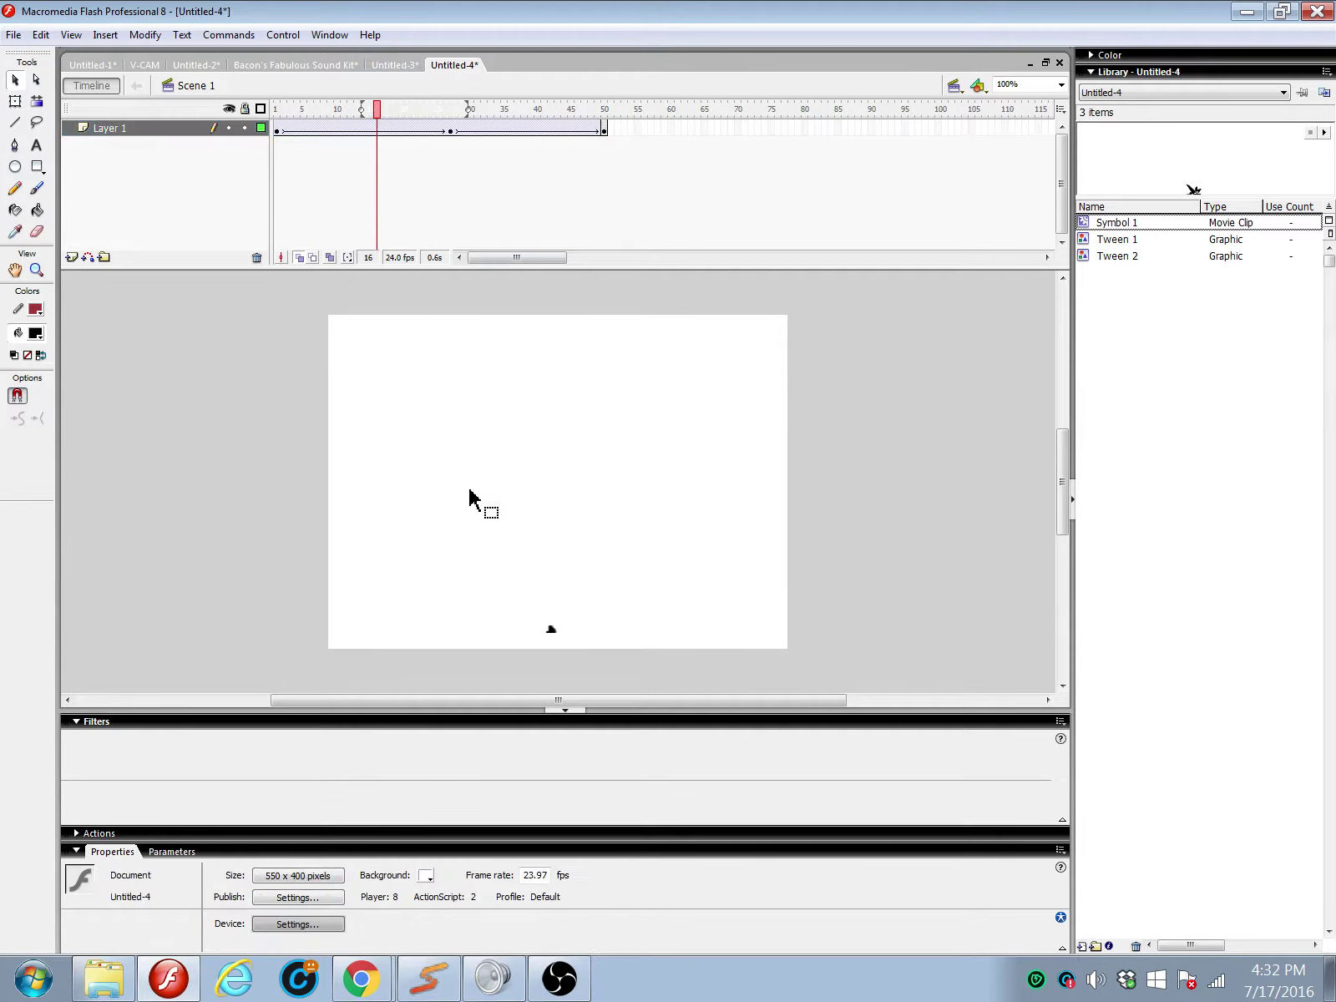
# Step: Show the stage grid and test the movie
pyautogui.hotkey('ctrl', "'")
pyautogui.hotkey('ctrl', 'Return')
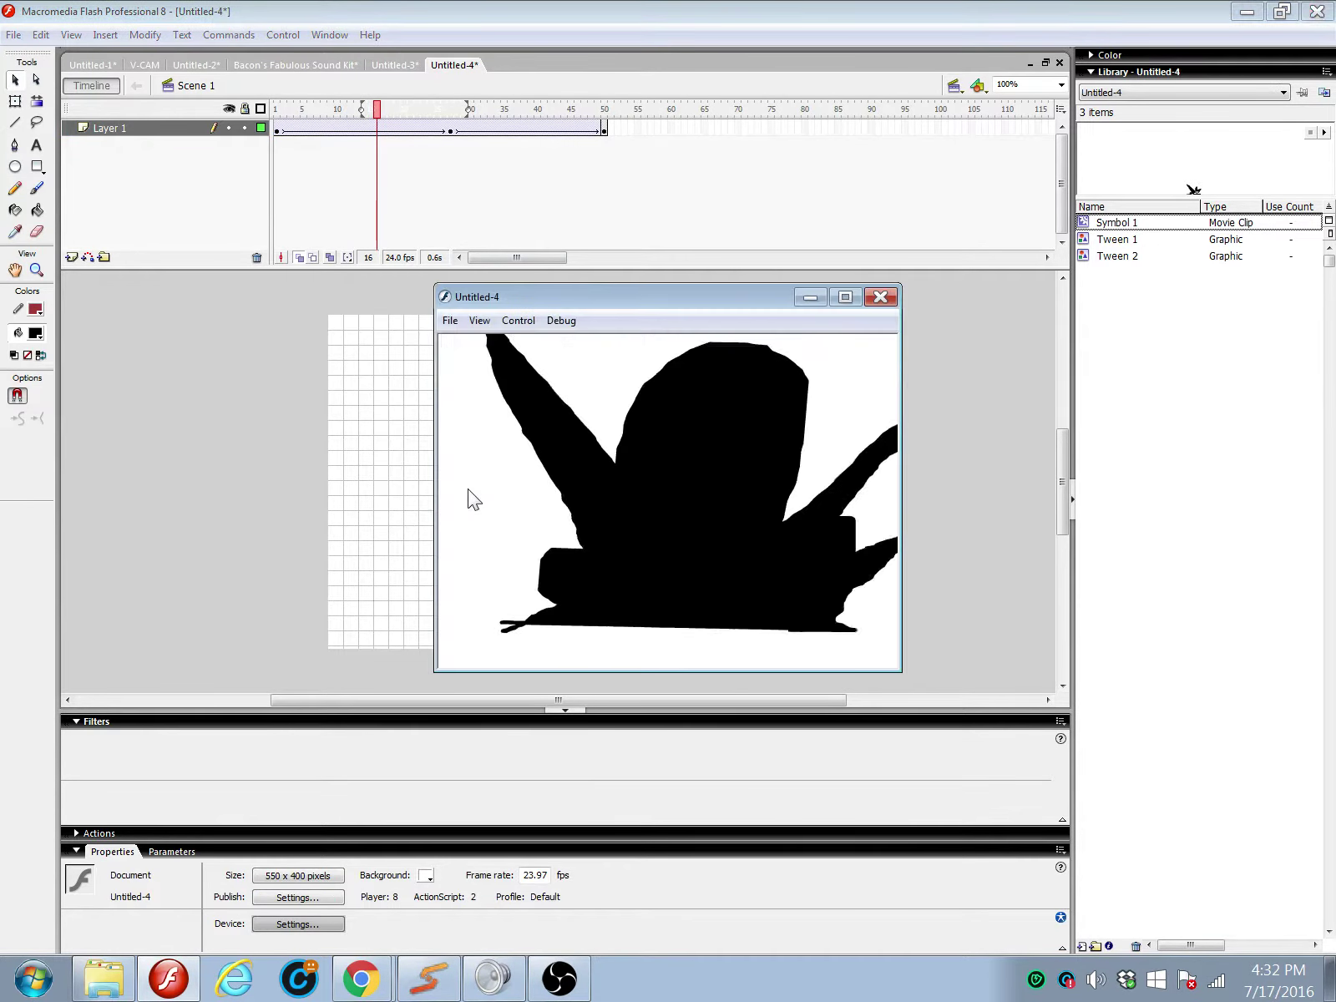
pyautogui.click(880, 297)
# Step: Copy the VCam_AS2 movie clip from the V-CAM document into the library of Untitled-4
pyautogui.click(450, 129)
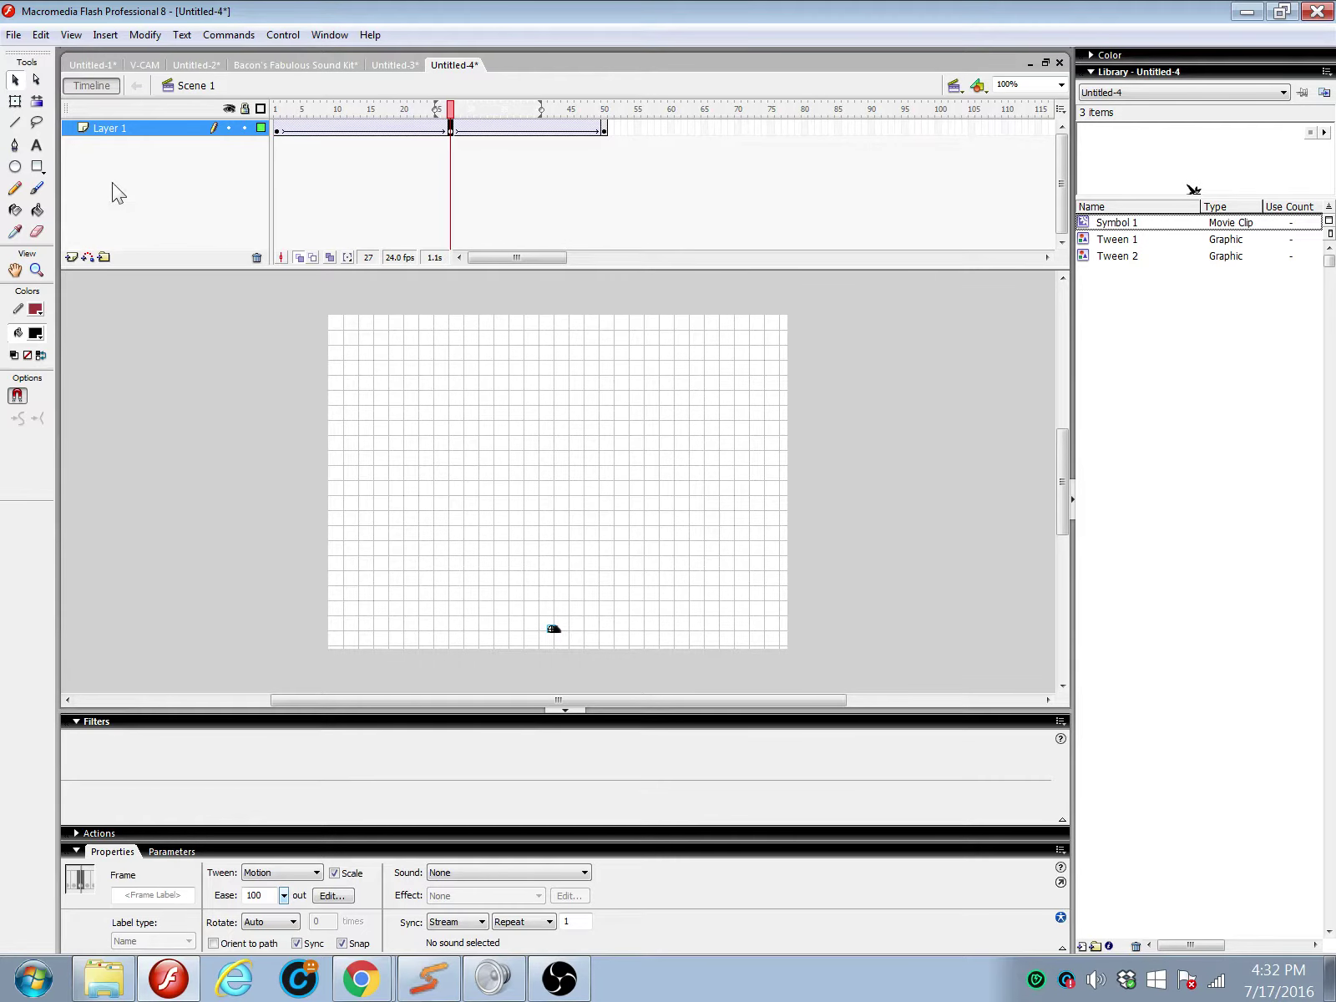
pyautogui.click(145, 65)
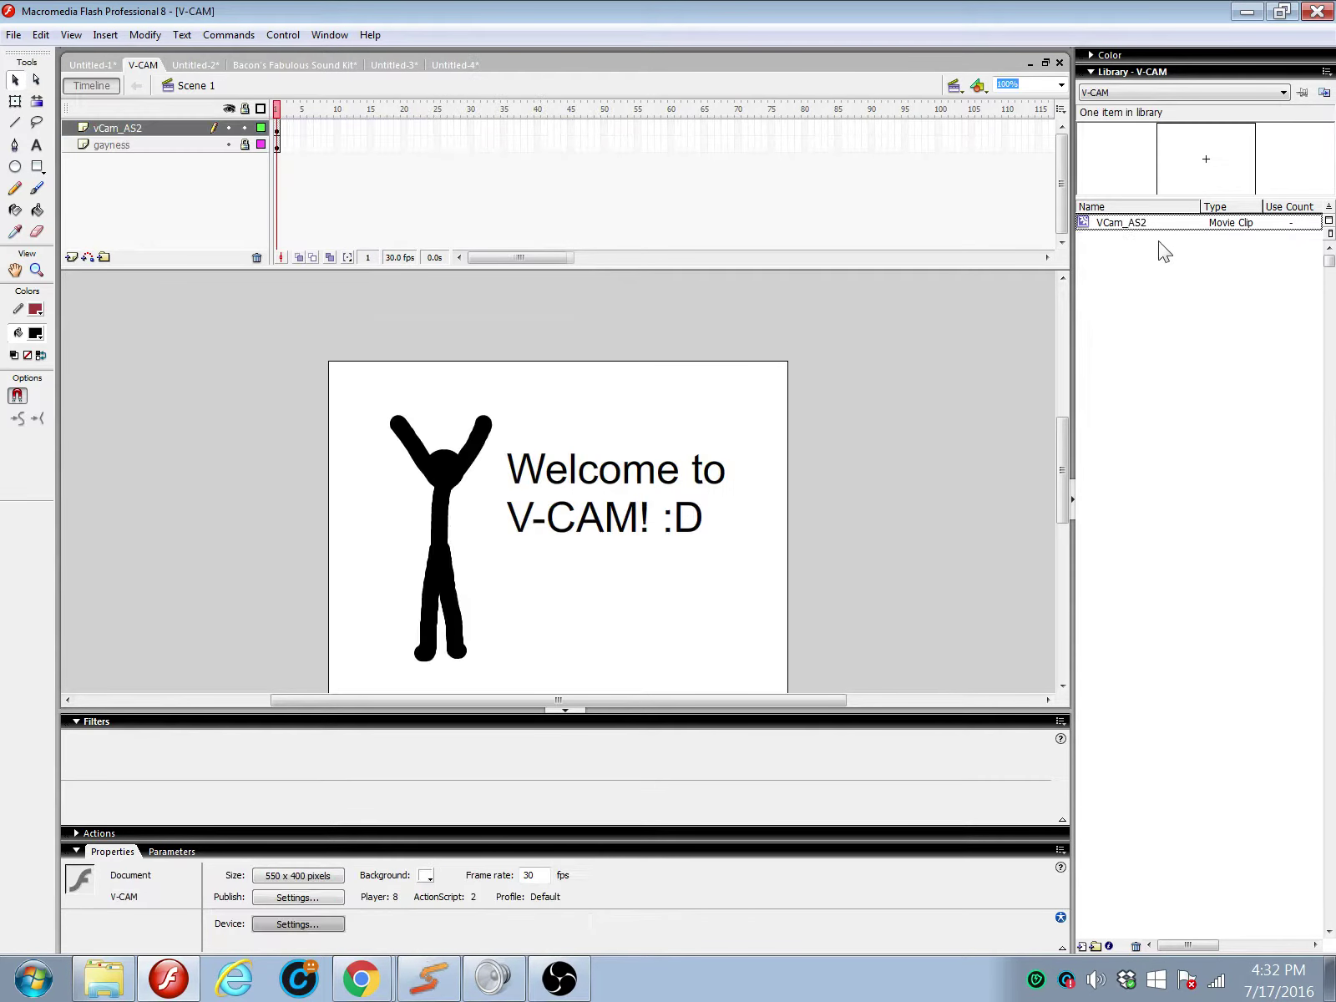
pyautogui.rightClick(1129, 227)
pyautogui.click(1169, 257)
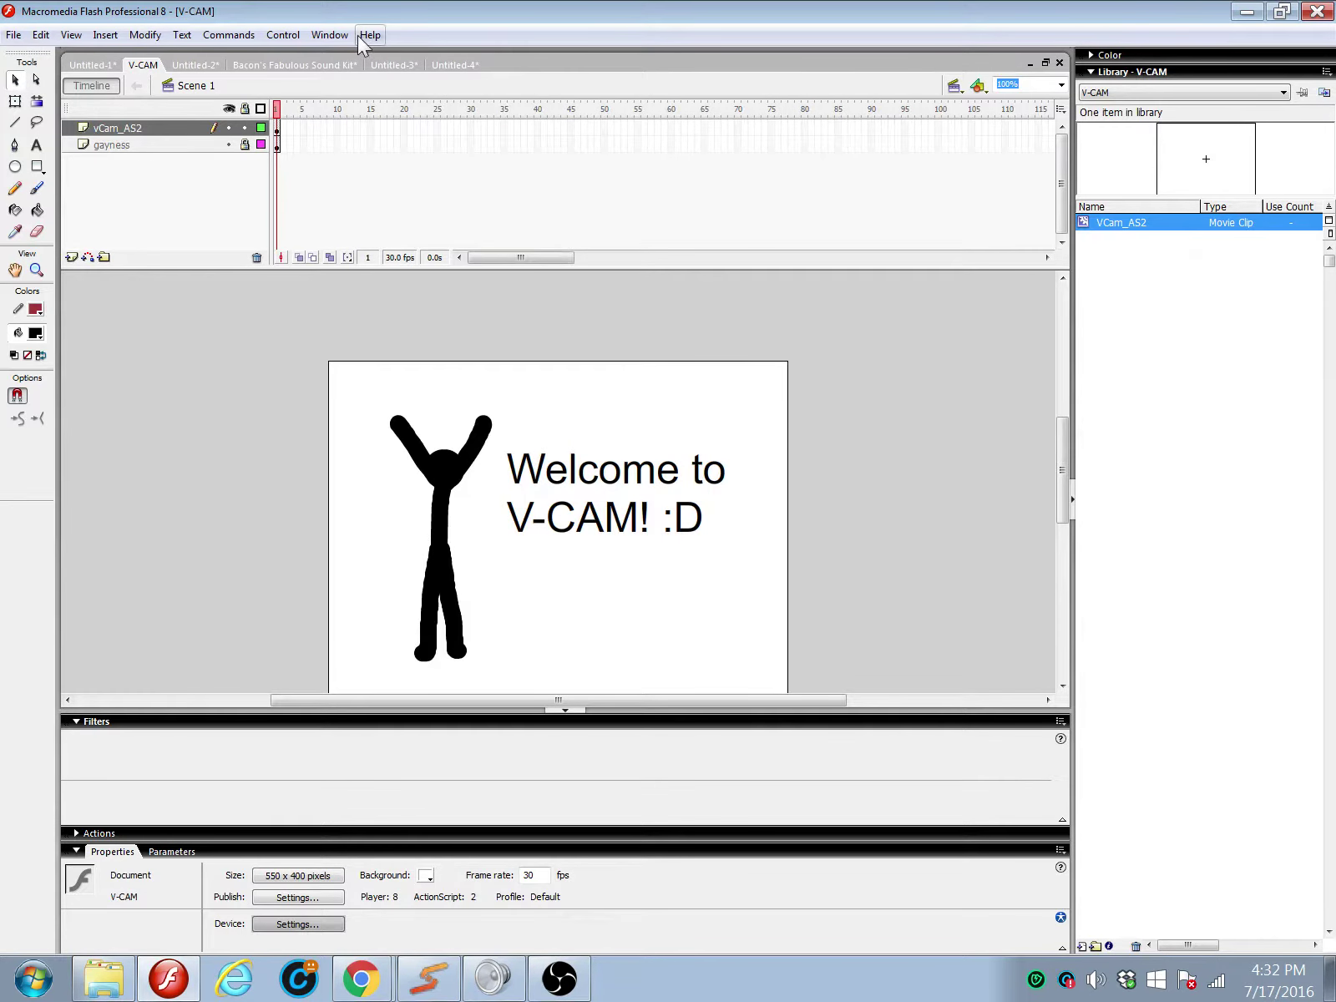
pyautogui.click(450, 66)
pyautogui.rightClick(1143, 432)
pyautogui.click(1209, 481)
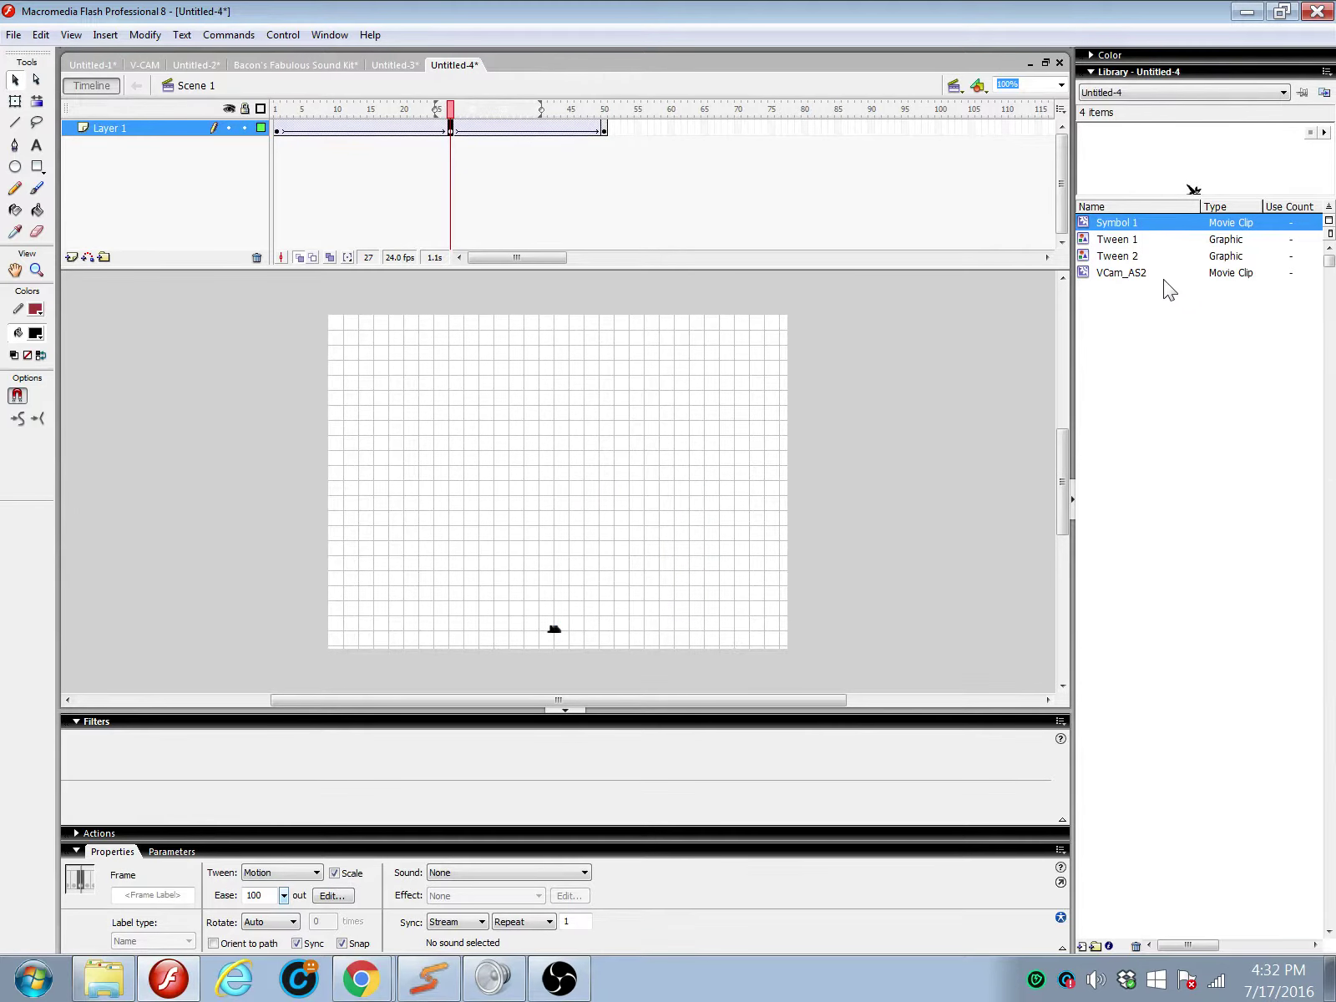
pyautogui.click(1162, 276)
pyautogui.moveTo(1163, 276); pyautogui.dragTo(581, 507)
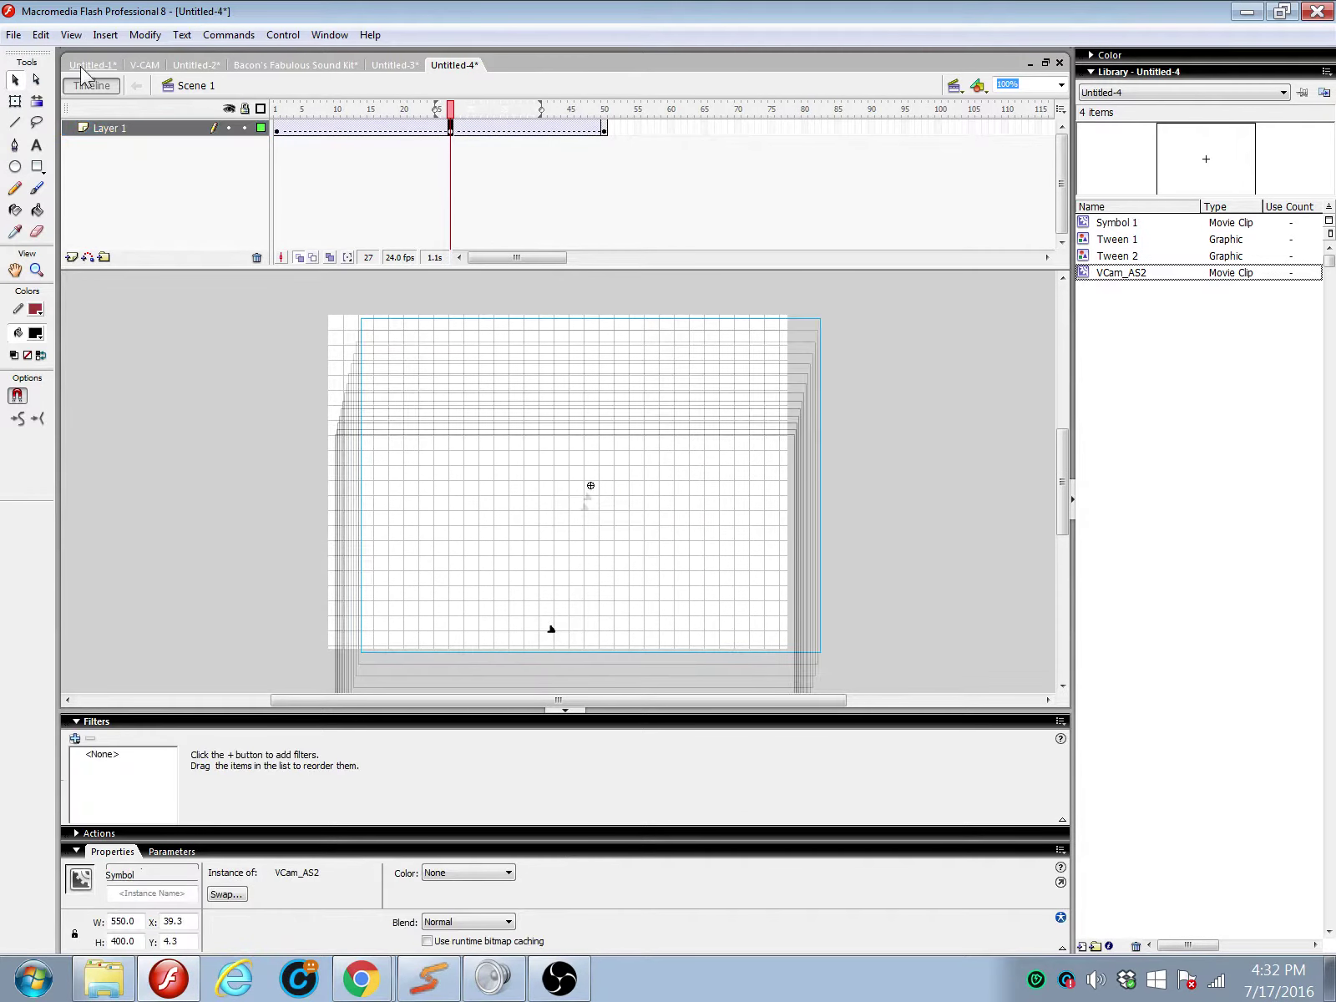
pyautogui.click(18, 102)
pyautogui.hotkey('ctrl', 'z')
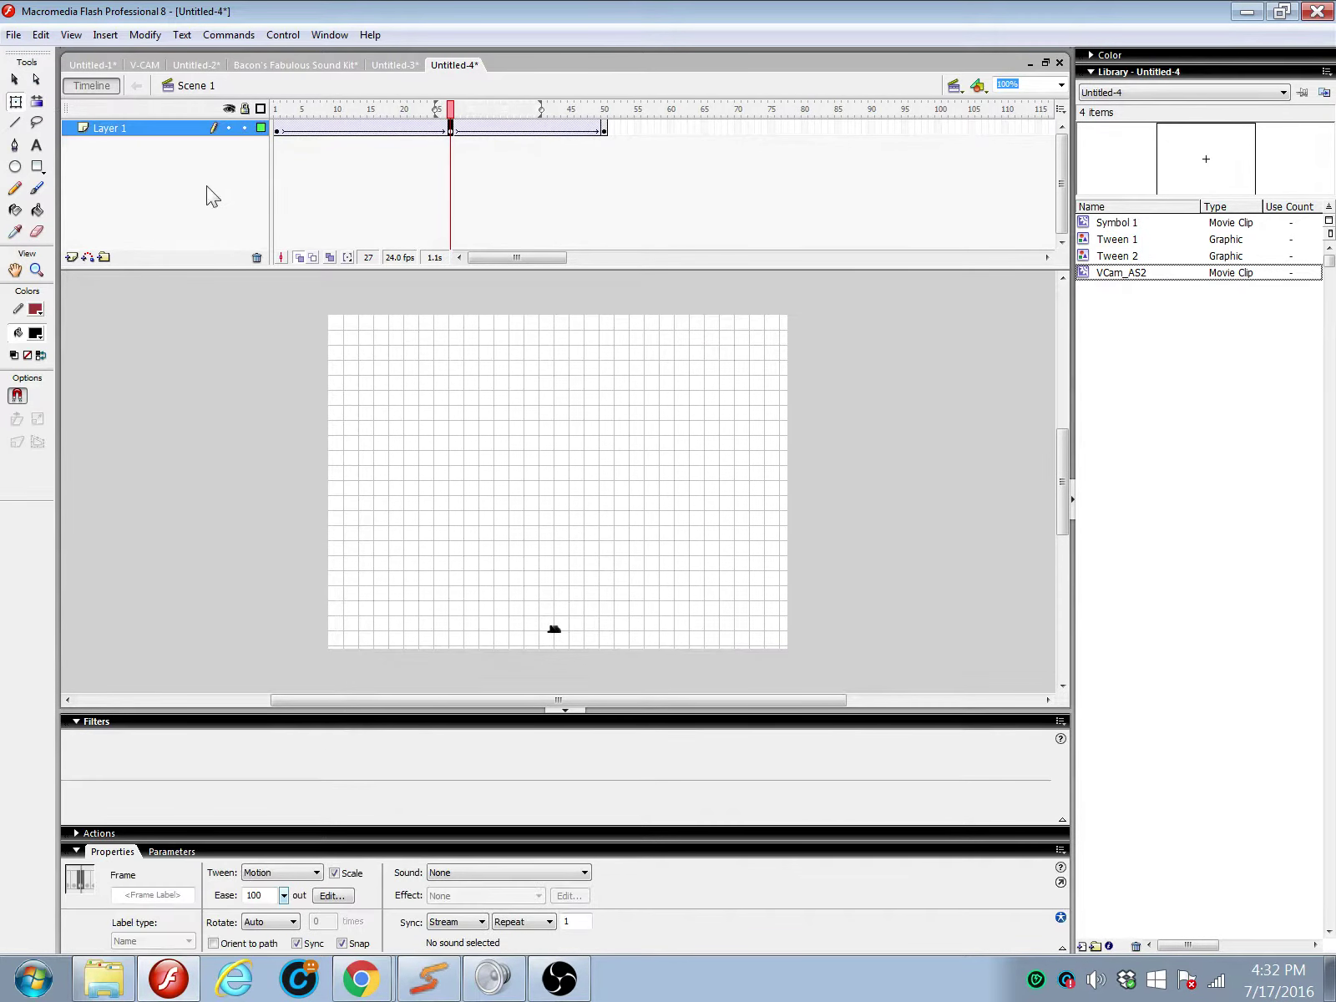
# Step: Add a new layer above Layer 1 and place an instance of VCam_AS2 over the stage on it
pyautogui.click(72, 255)
pyautogui.click(72, 257)
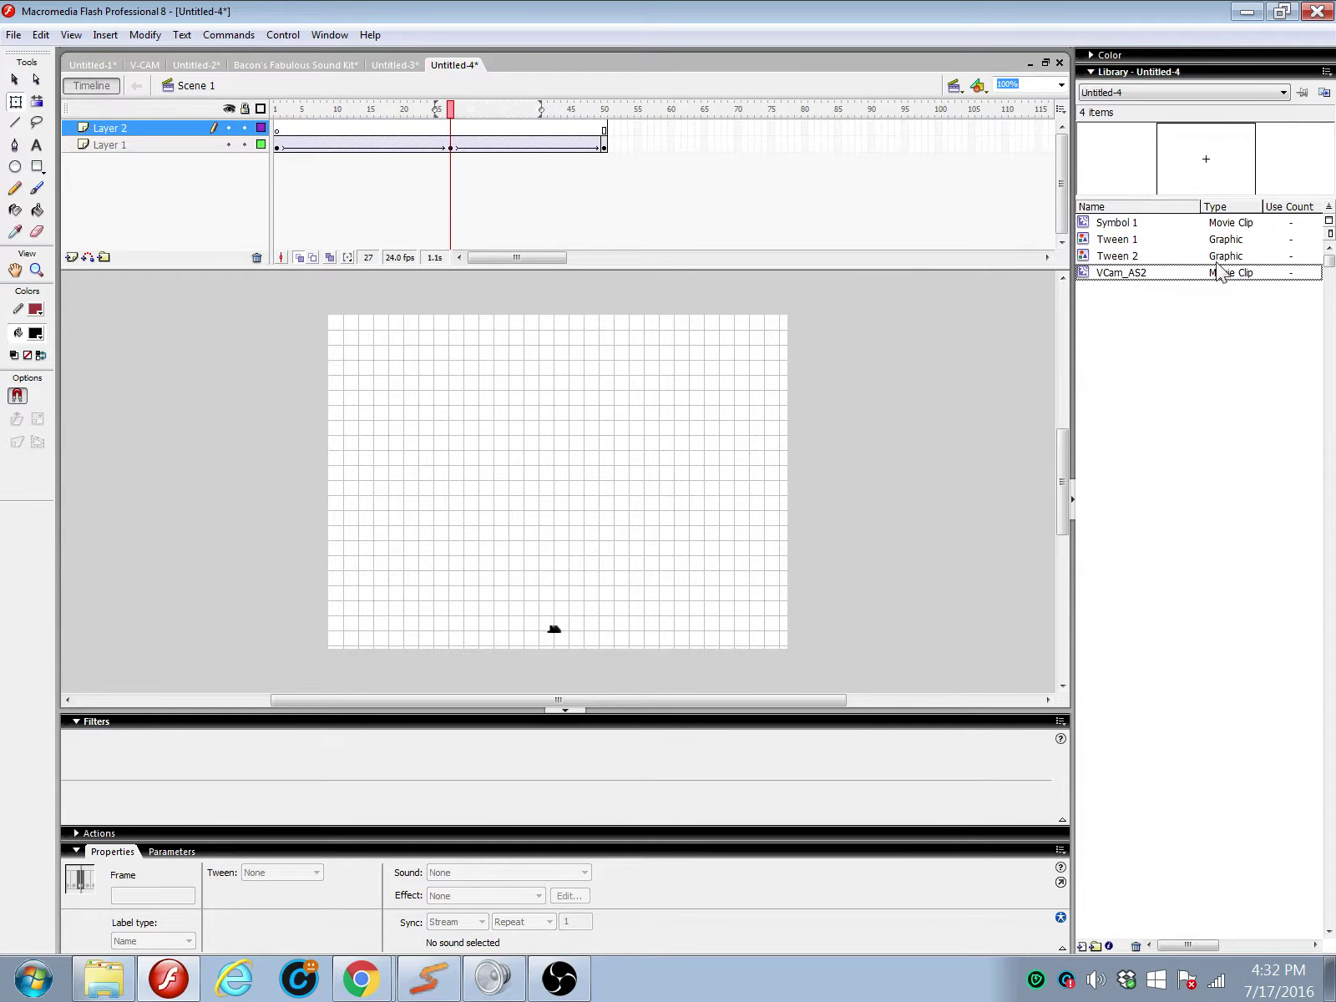
pyautogui.click(436, 130)
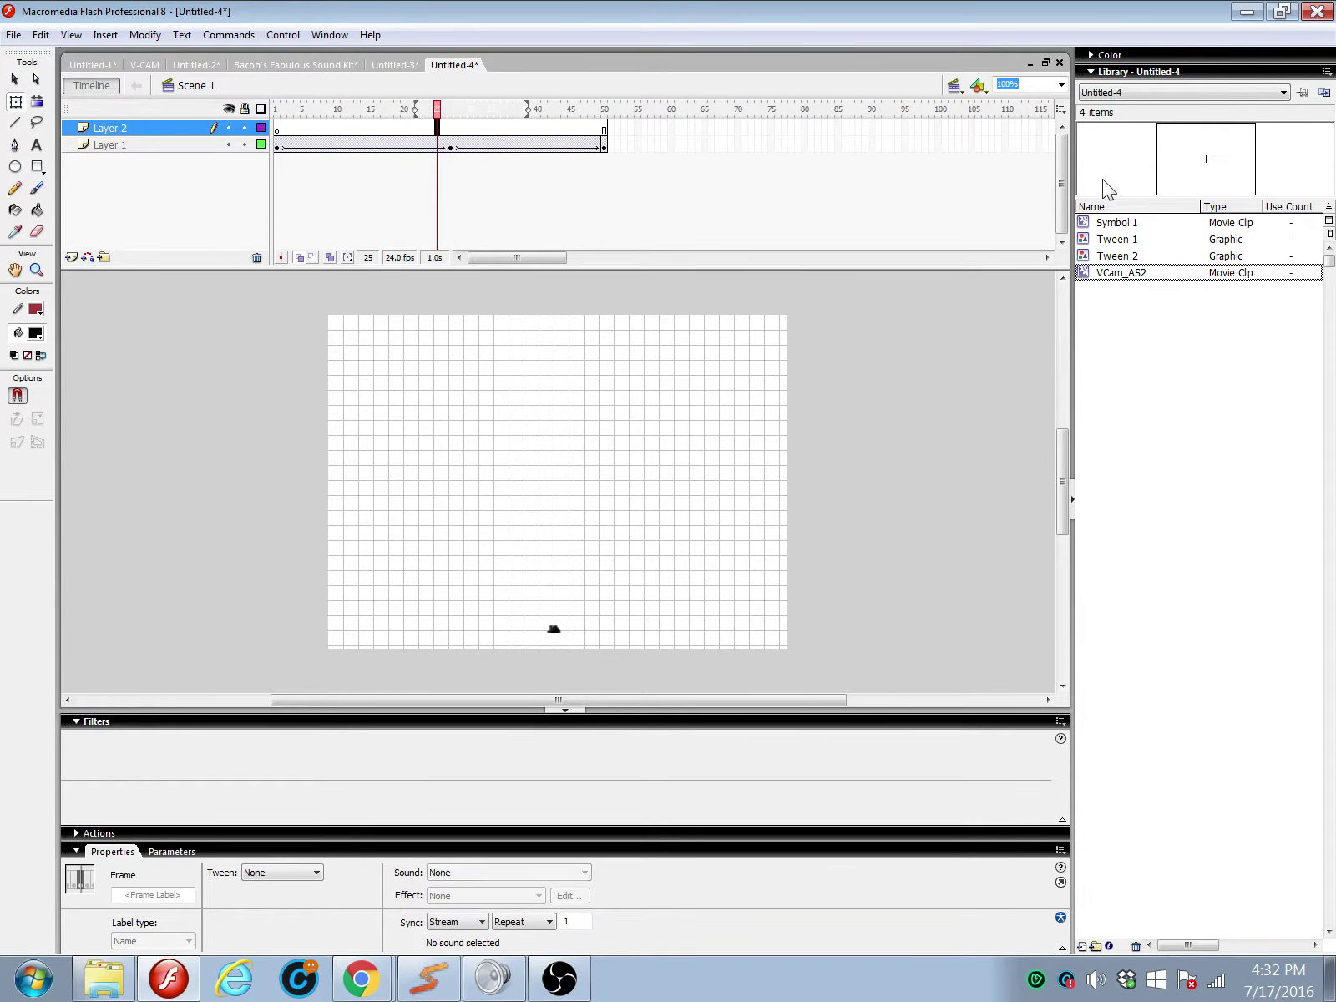
pyautogui.moveTo(1192, 171); pyautogui.dragTo(518, 480)
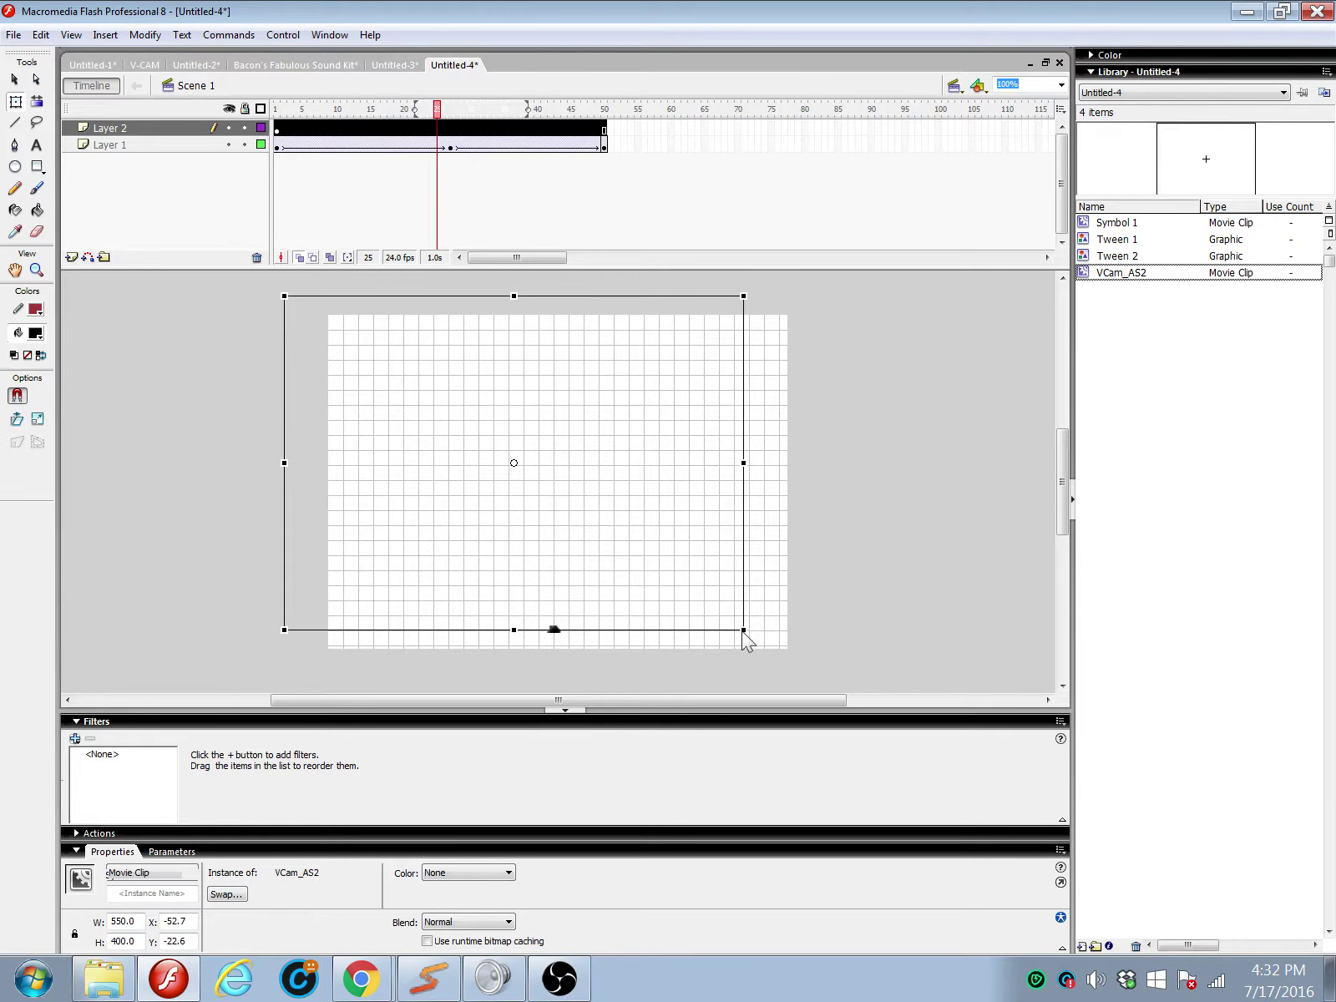
# Step: Enlarge the VCam_AS2 frame to about 1068 by 777, with its lower edge near the stage's bottom, and test the movie
pyautogui.moveTo(743, 630); pyautogui.dragTo(785, 464)
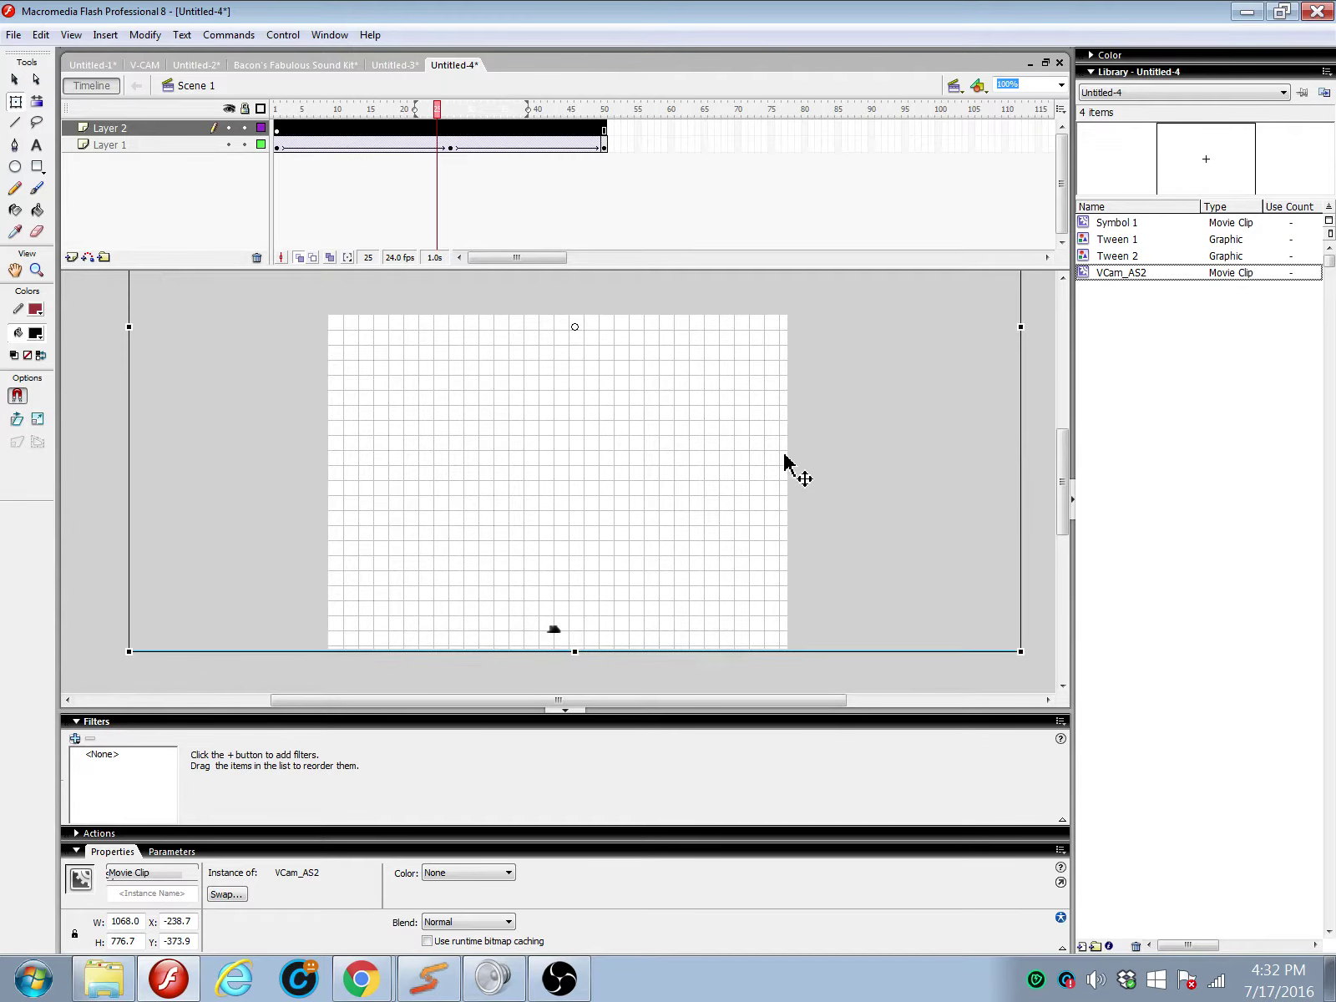
pyautogui.hotkey('ctrl', 'Return')
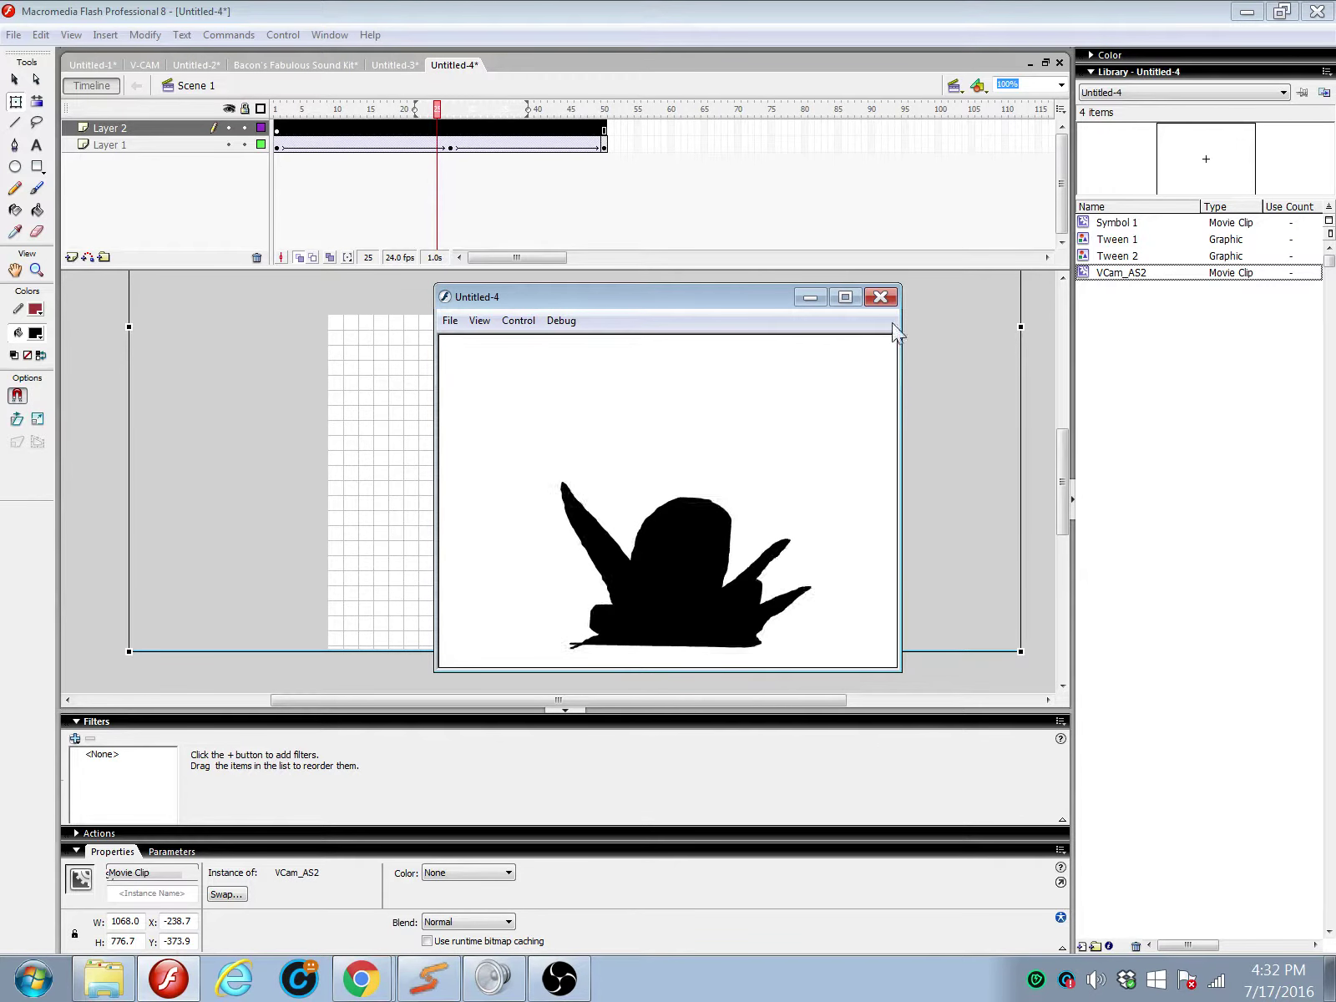
pyautogui.click(883, 299)
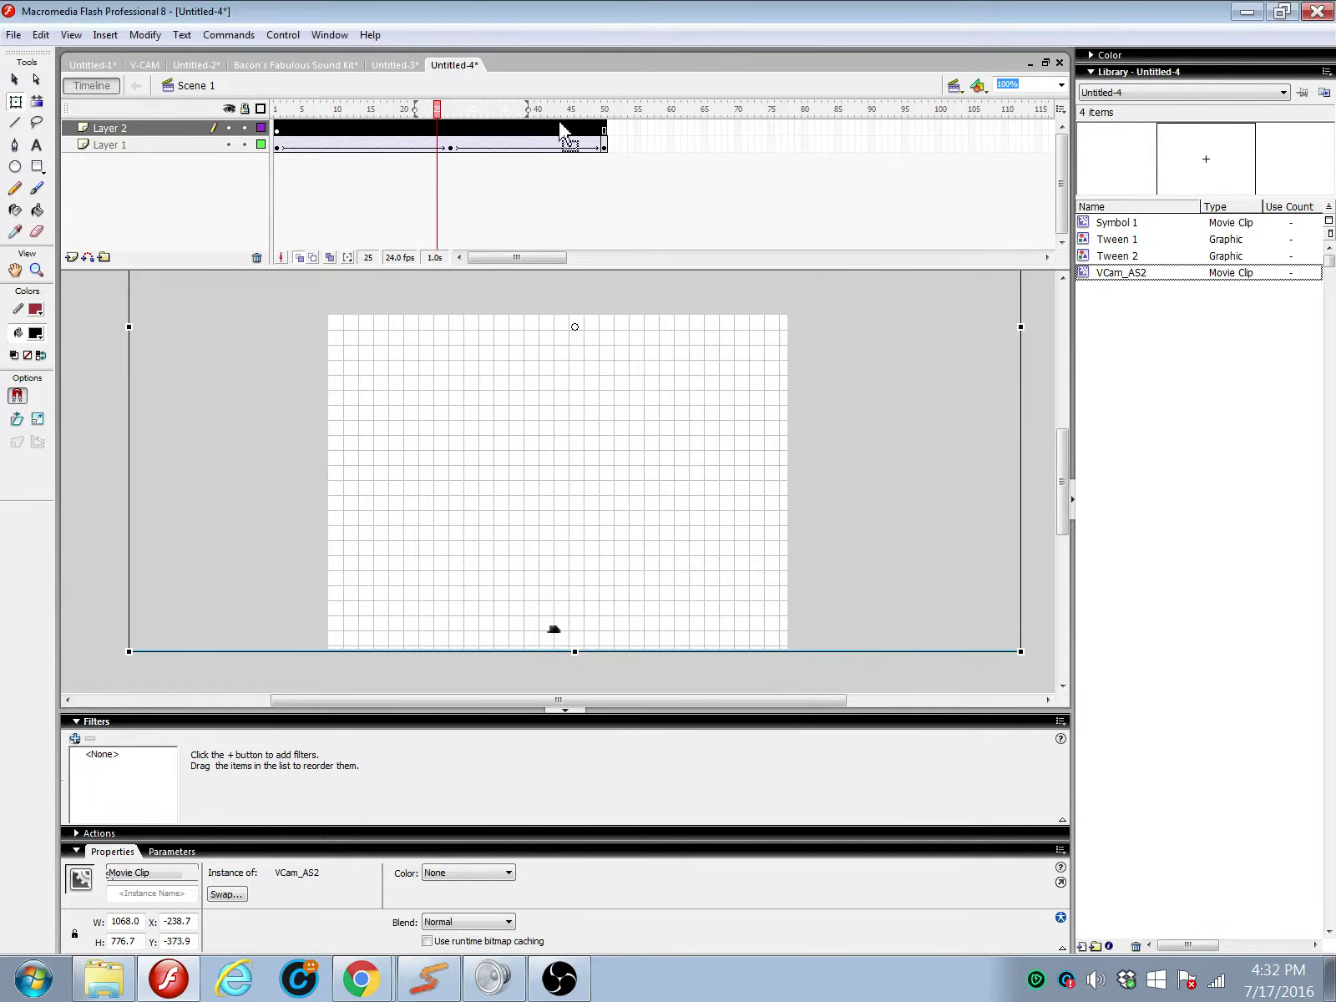
# Step: Set the explosion clip's colour effect to Alpha 0% at frame 50 of Layer 1
pyautogui.click(598, 147)
pyautogui.click(457, 148)
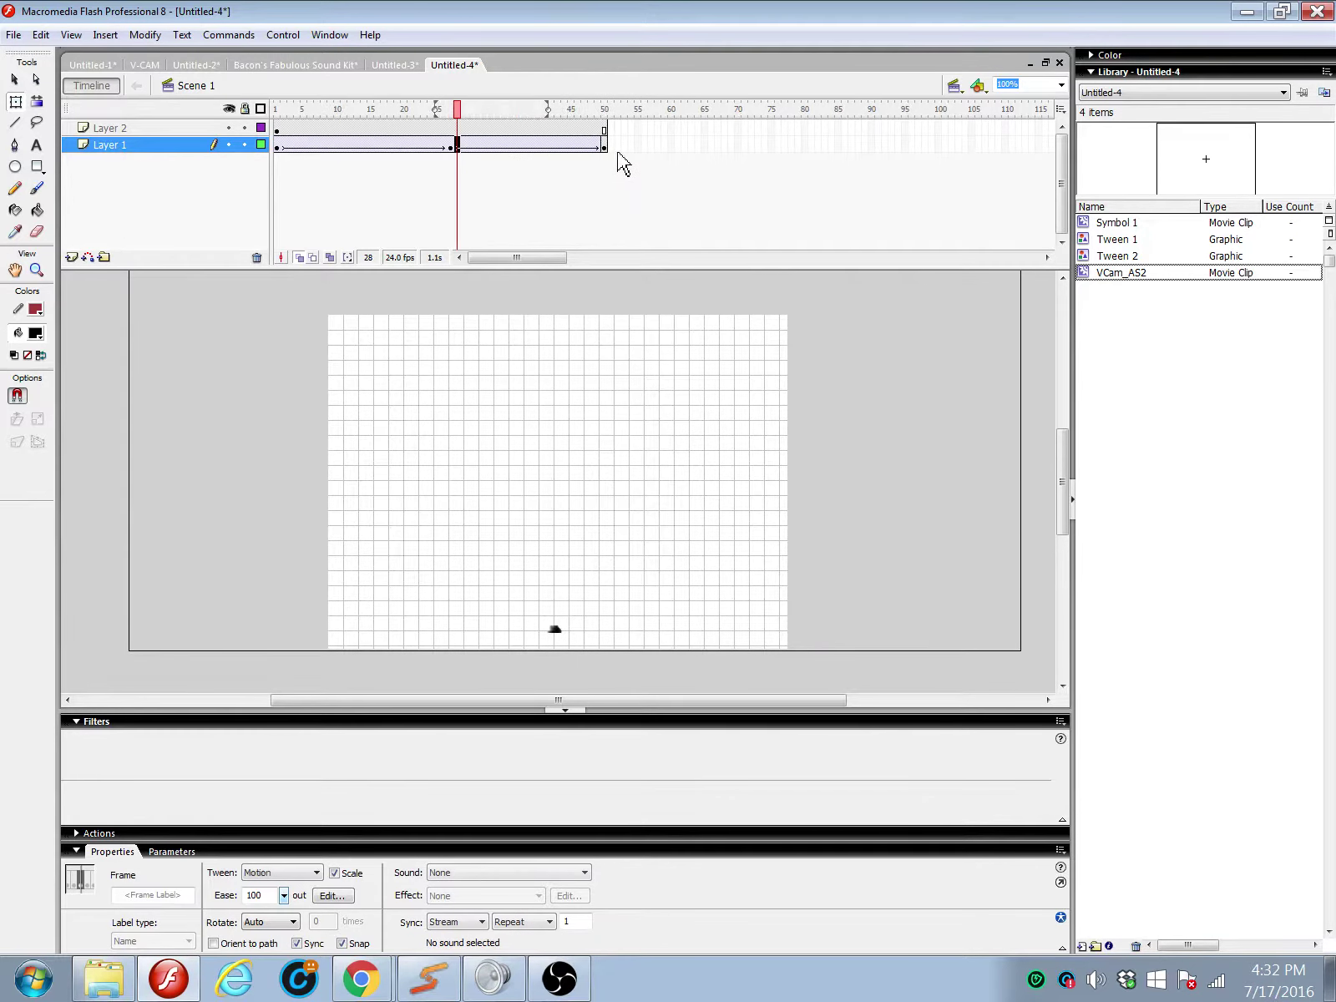
pyautogui.click(604, 147)
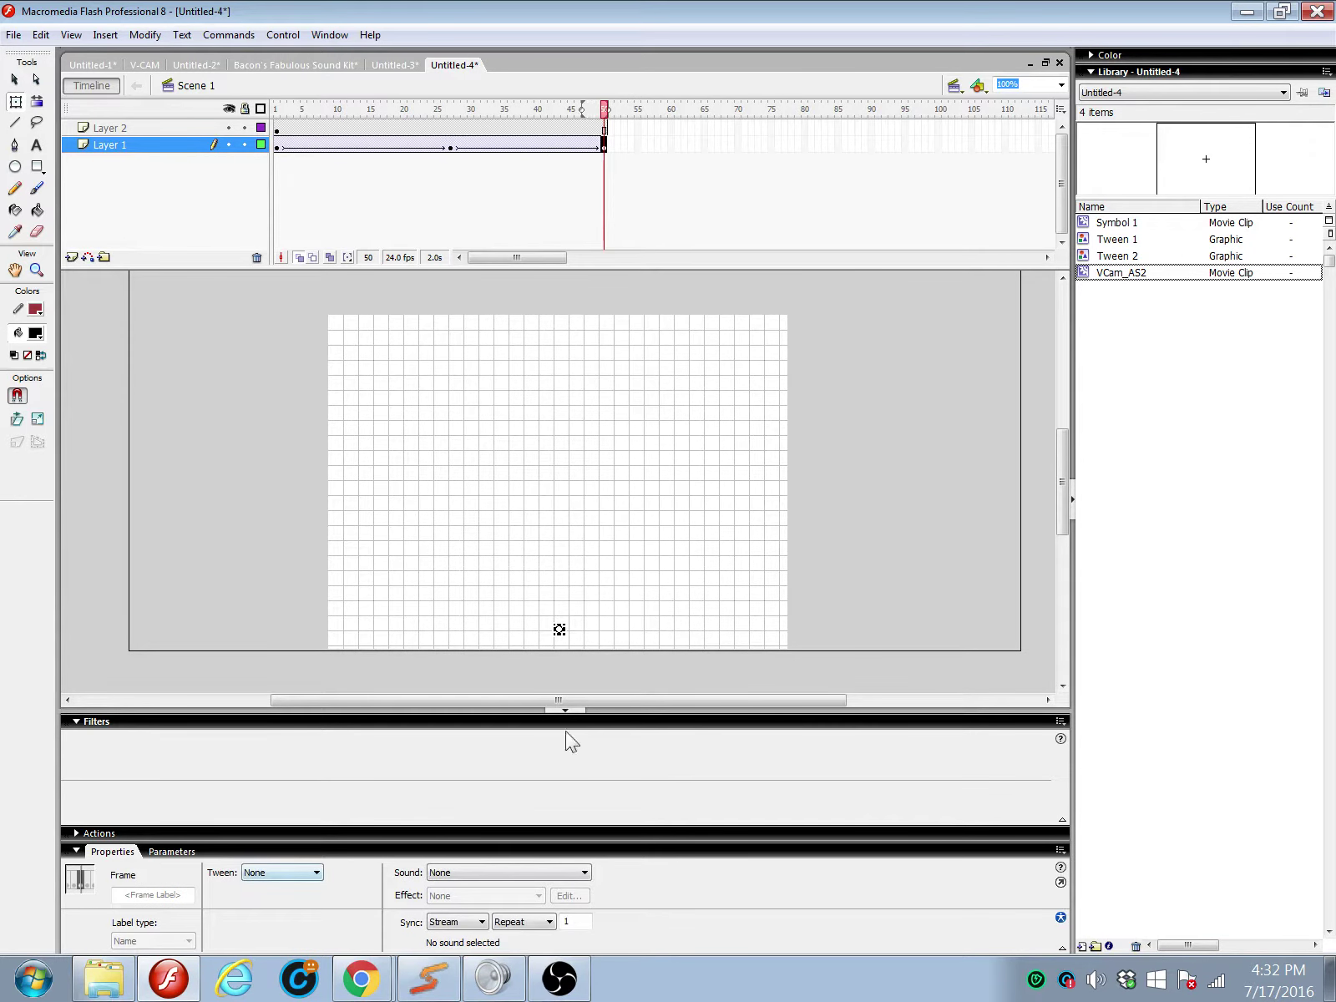
pyautogui.click(559, 632)
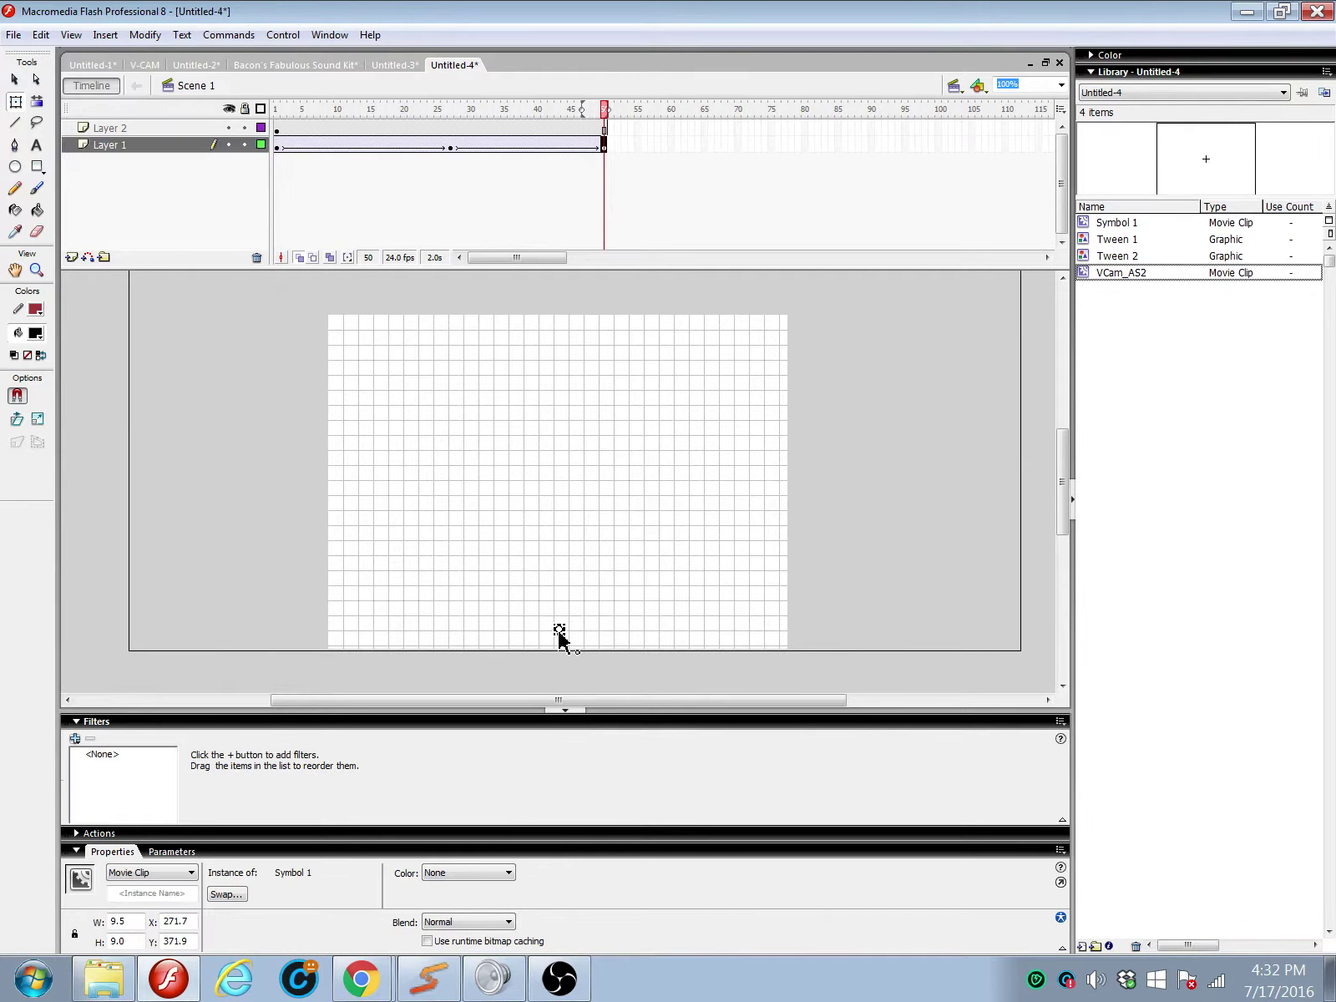
pyautogui.click(451, 873)
pyautogui.click(439, 913)
# Step: Add a Blur filter of 22 in X and Y to the explosion clip at frame 50
pyautogui.click(74, 739)
pyautogui.click(130, 642)
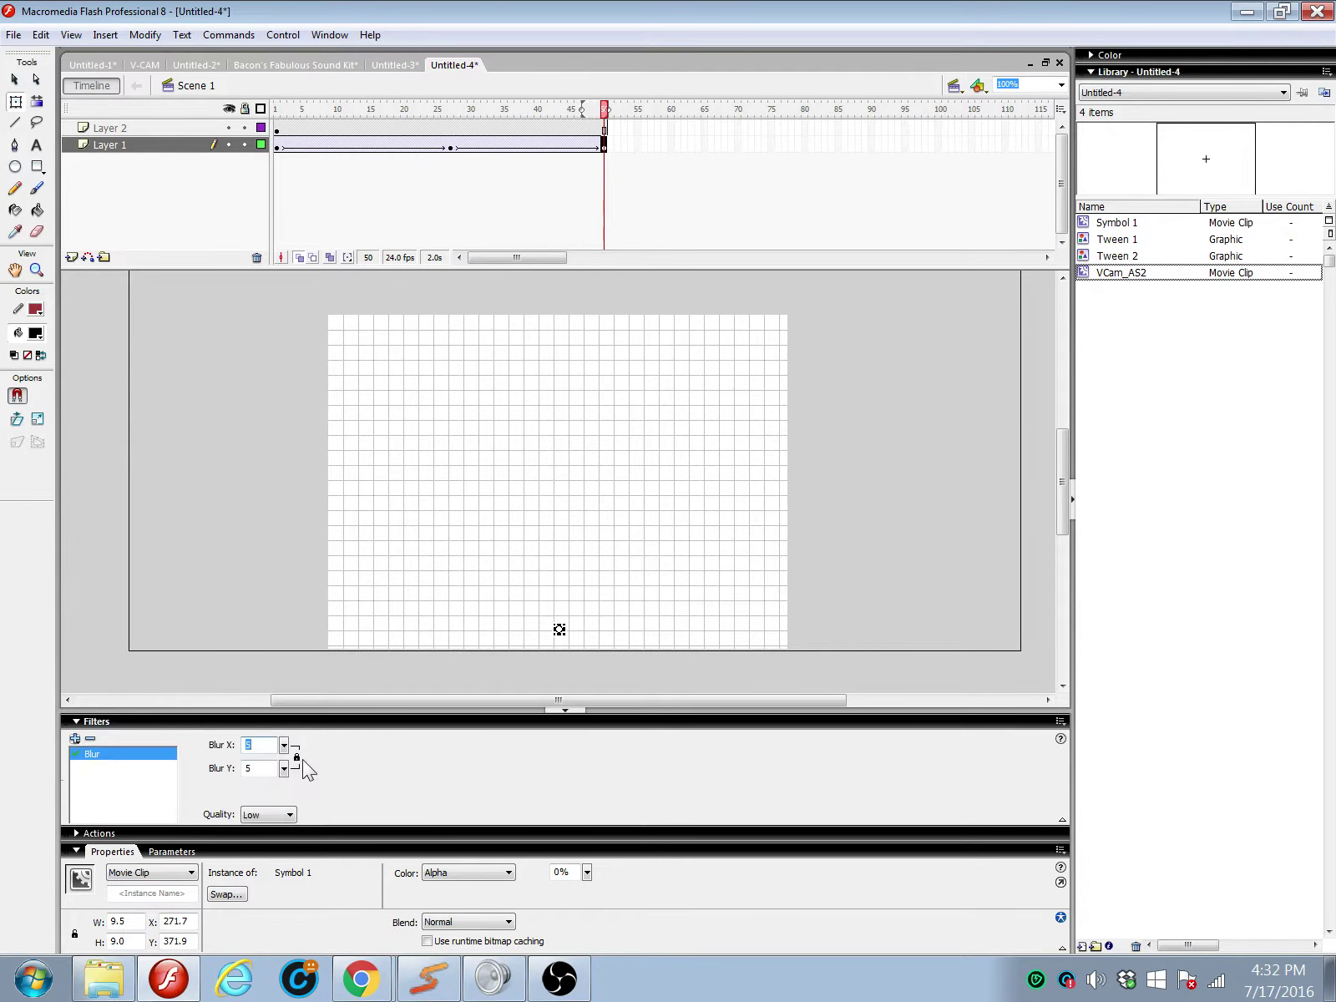
pyautogui.moveTo(283, 745); pyautogui.dragTo(295, 728)
# Step: Adjust the Blur filter amount on the explosion clip at frame 27
pyautogui.click(451, 147)
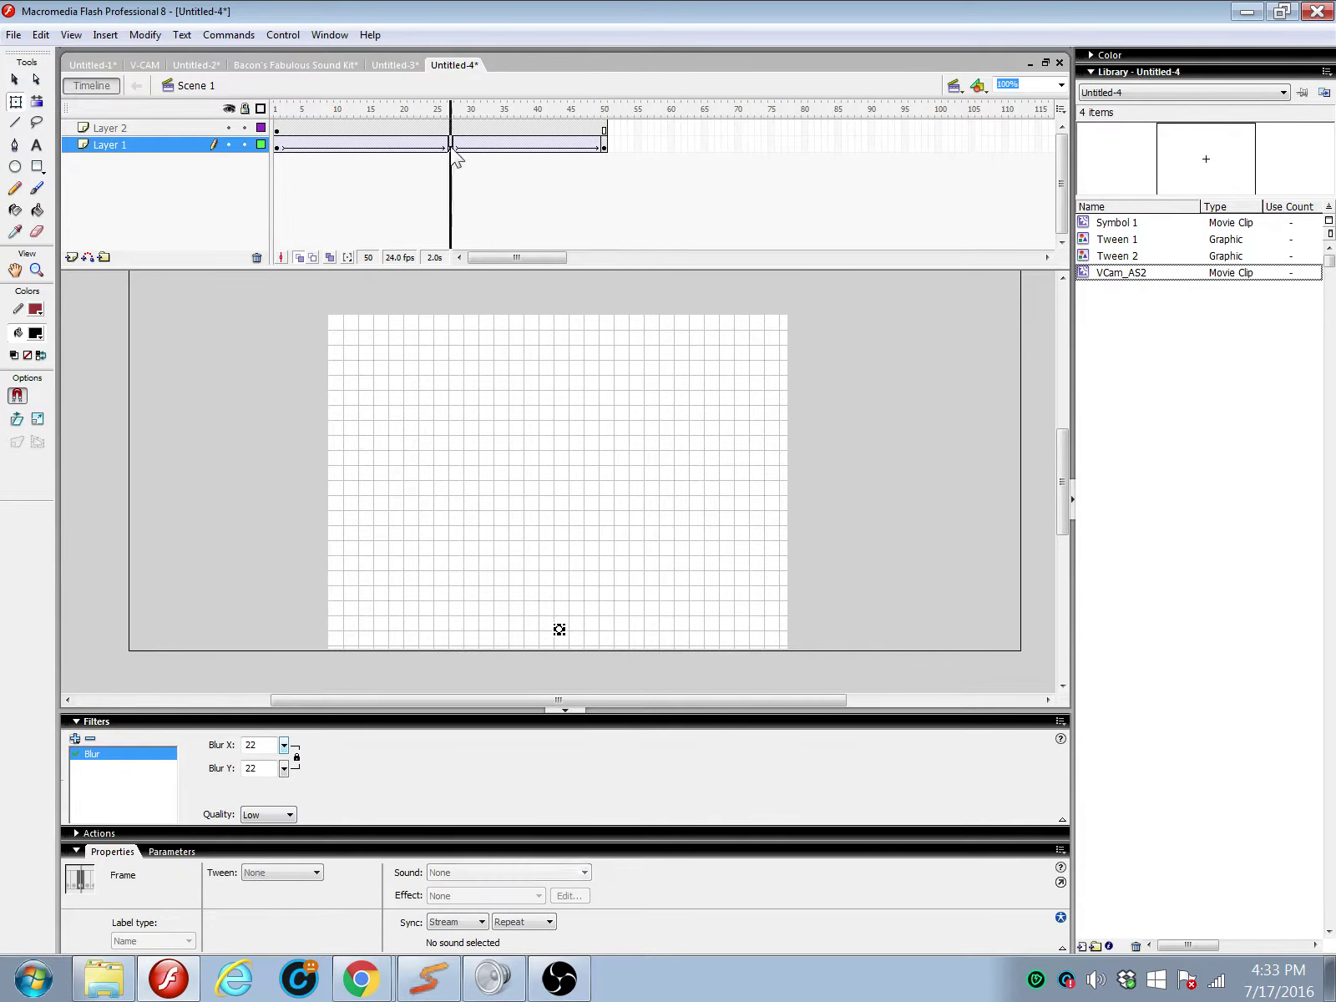
pyautogui.press('F6')
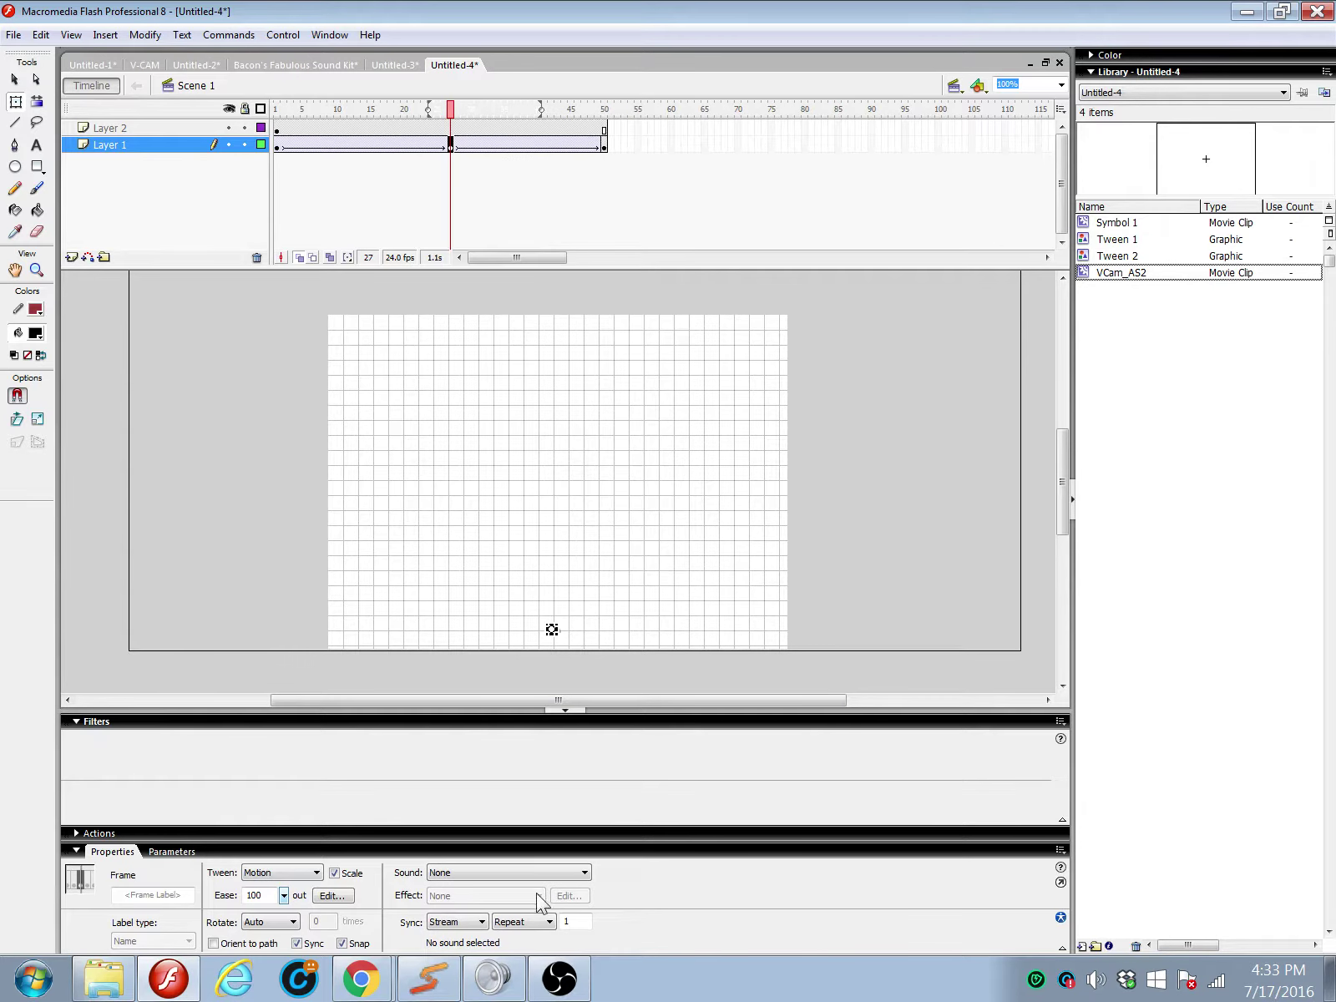
pyautogui.click(96, 723)
pyautogui.click(101, 814)
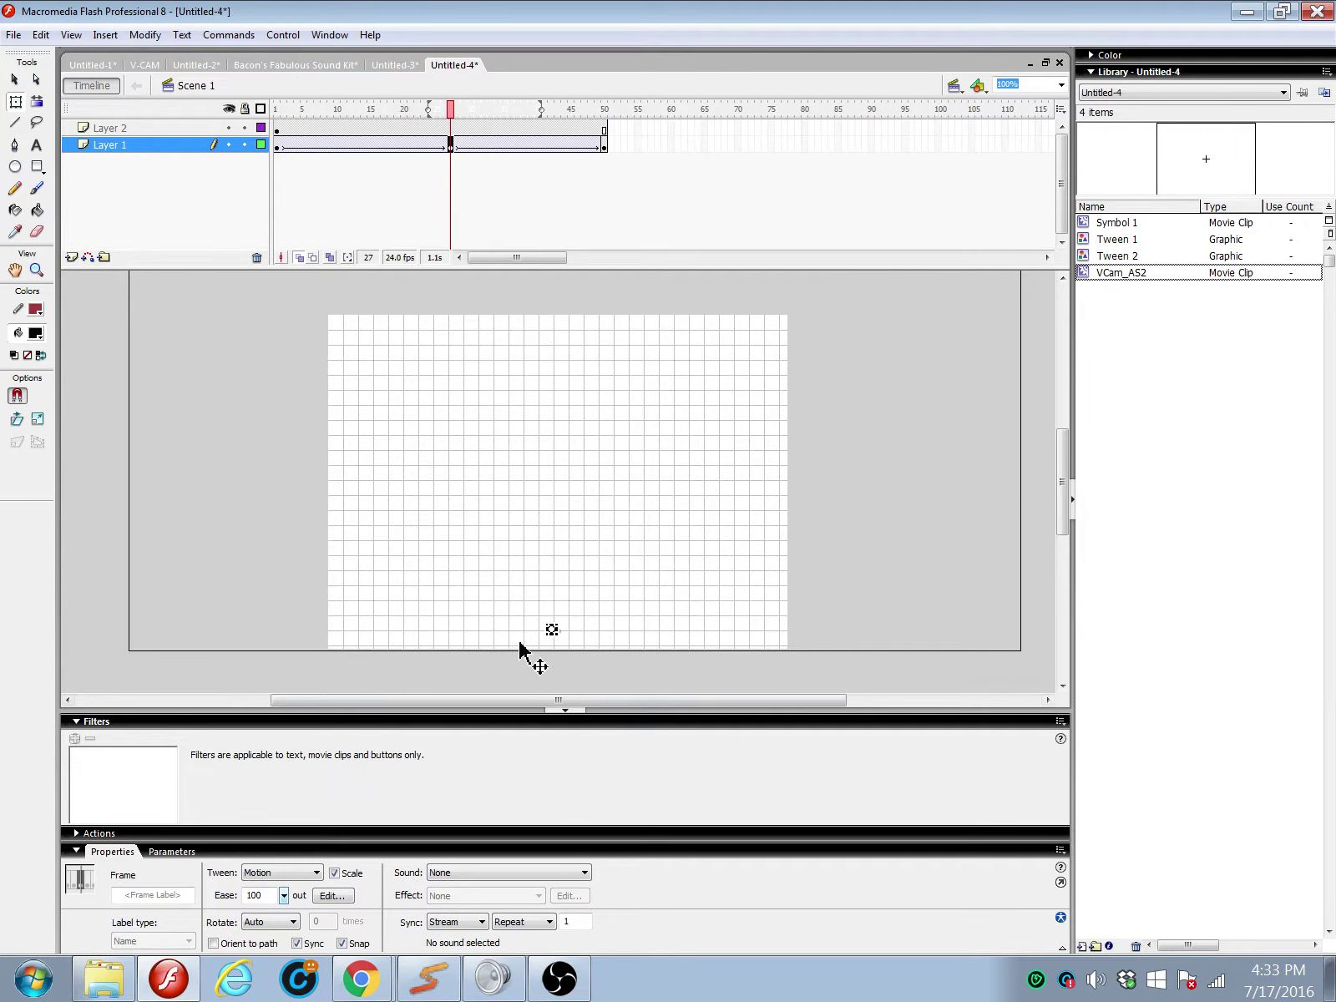
pyautogui.click(553, 628)
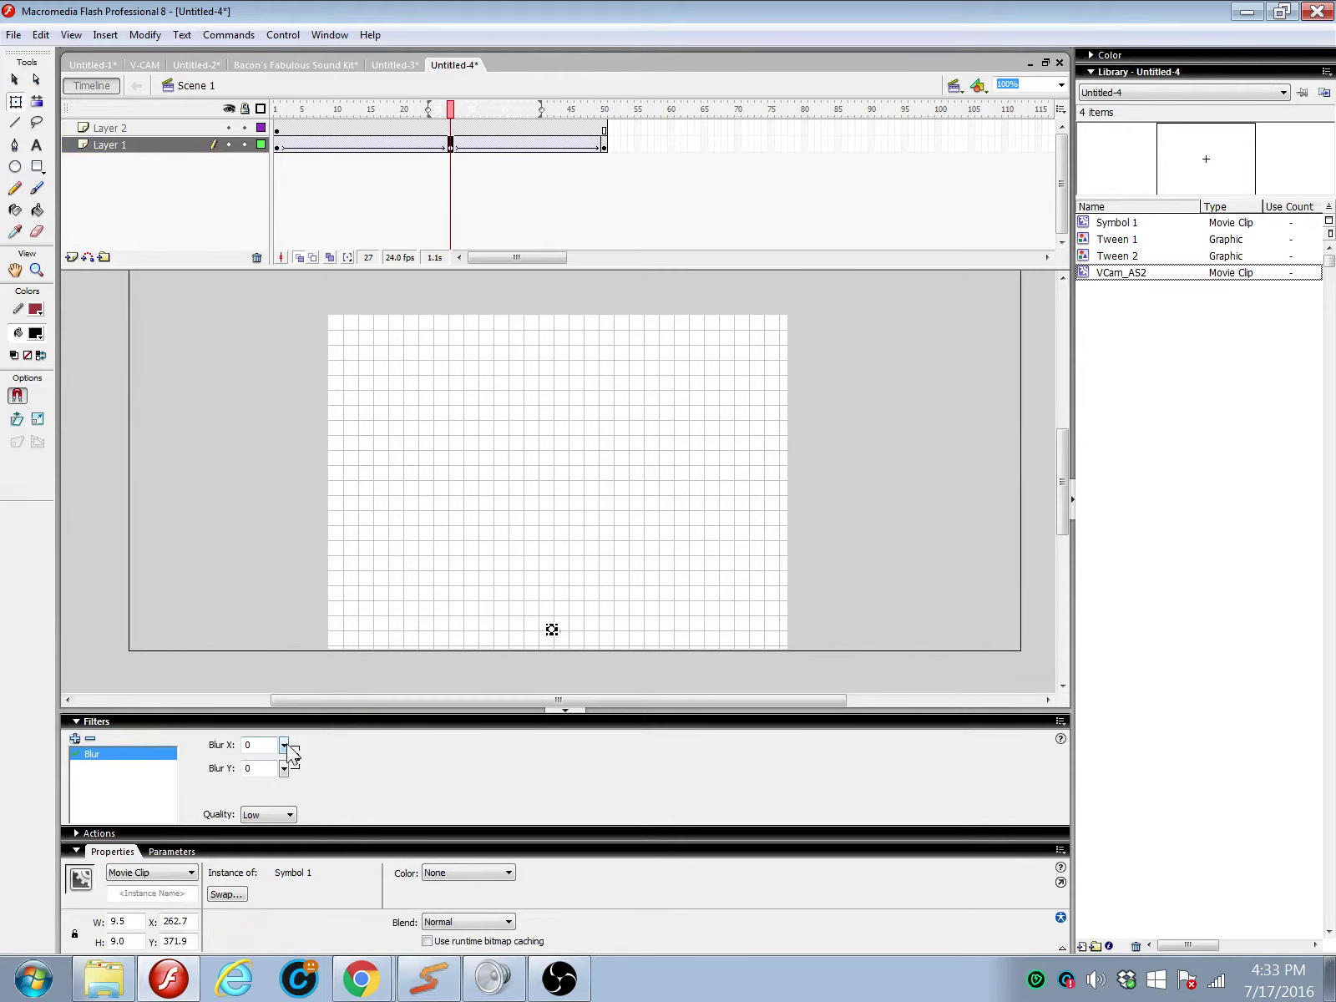
pyautogui.moveTo(287, 747)
pyautogui.mouseDown()
pyautogui.moveTo(295, 725)
pyautogui.moveTo(288, 766)
pyautogui.mouseUp()
pyautogui.rightClick(250, 751)
pyautogui.click(294, 568)
# Step: Lock Layer 2, which holds the VCam_AS2 frame, to allow selecting the explosion clip at frame 1
pyautogui.click(278, 147)
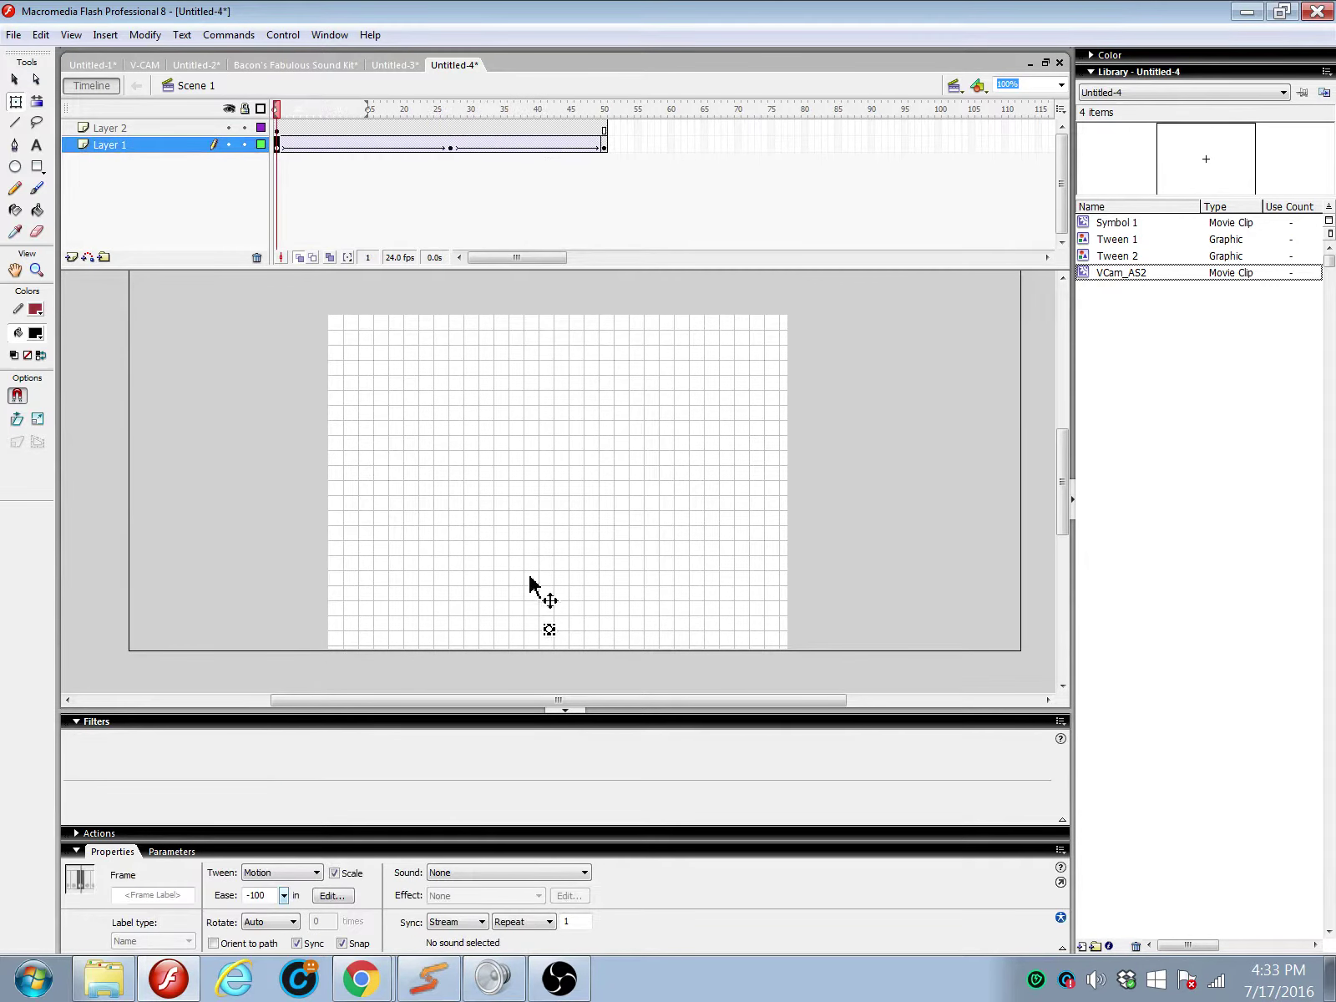
pyautogui.click(551, 630)
pyautogui.click(551, 658)
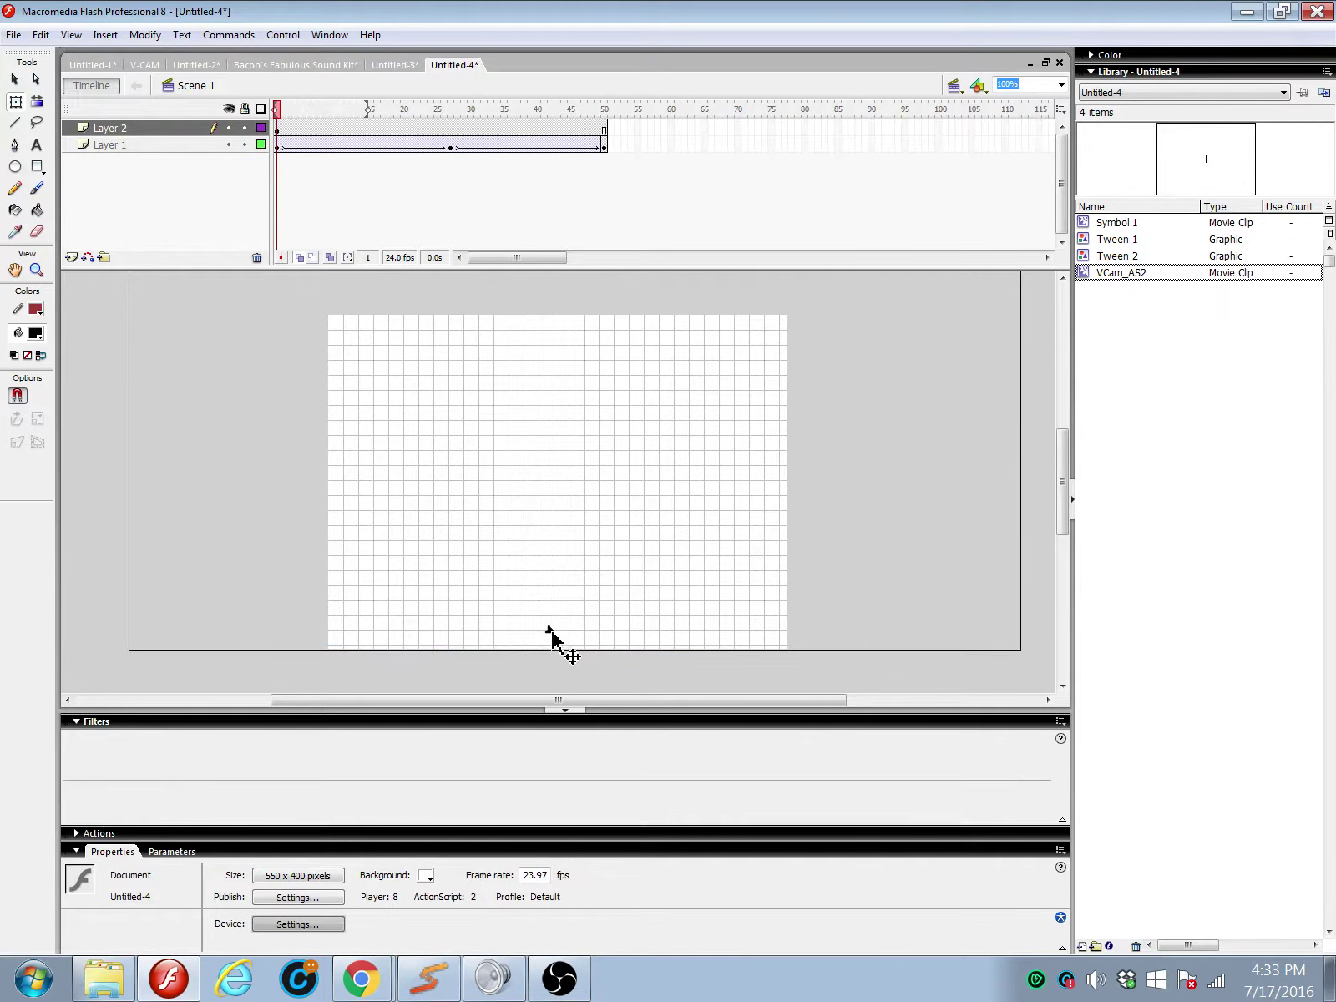
pyautogui.click(551, 632)
pyautogui.click(531, 658)
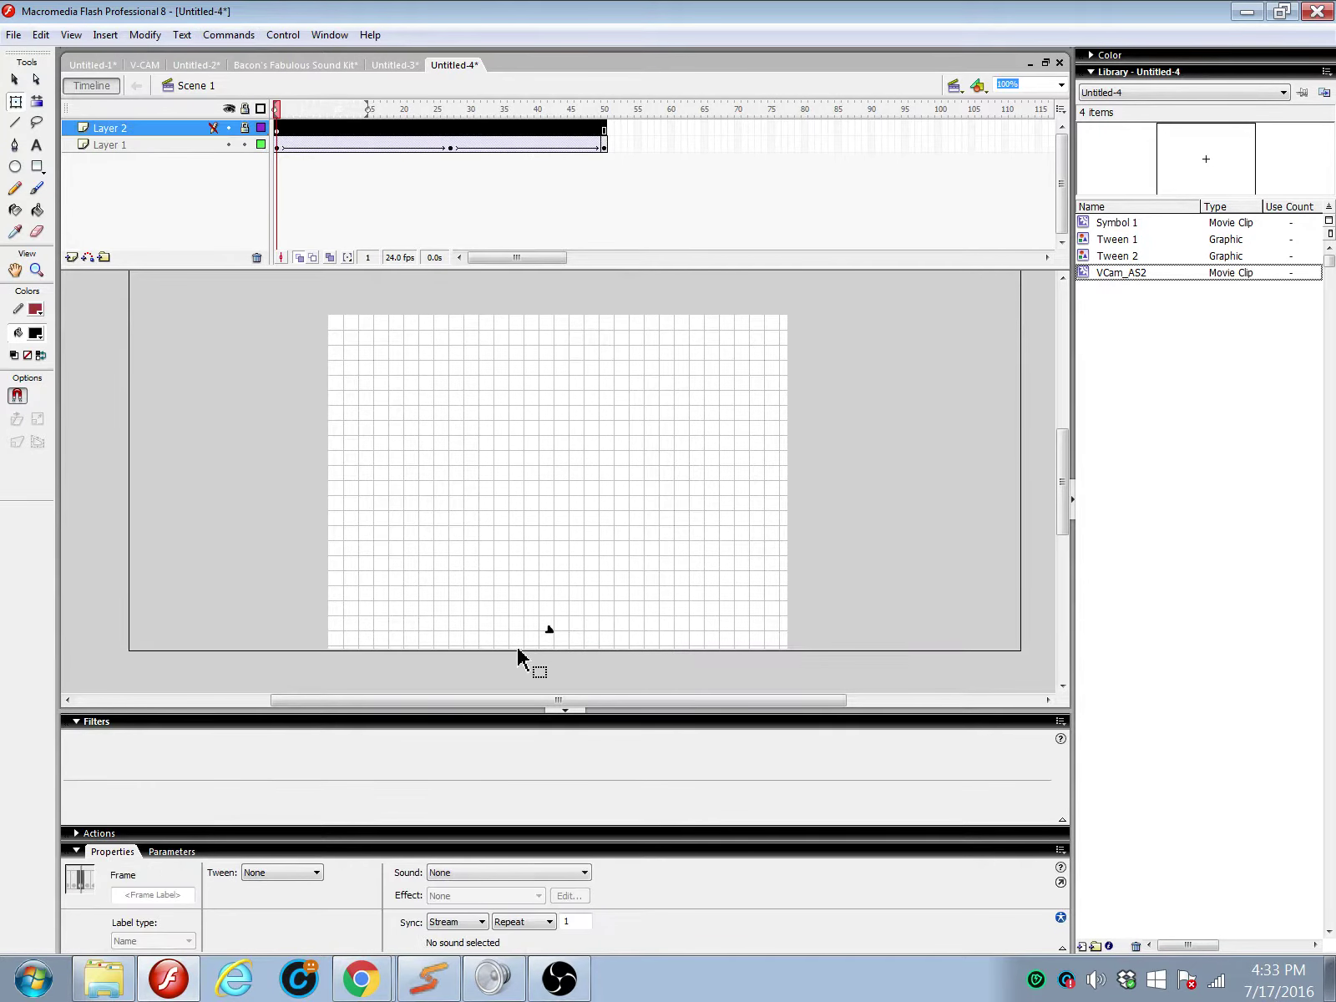
# Step: Set the blur of the explosion clip at frame 1 to 14
pyautogui.click(550, 630)
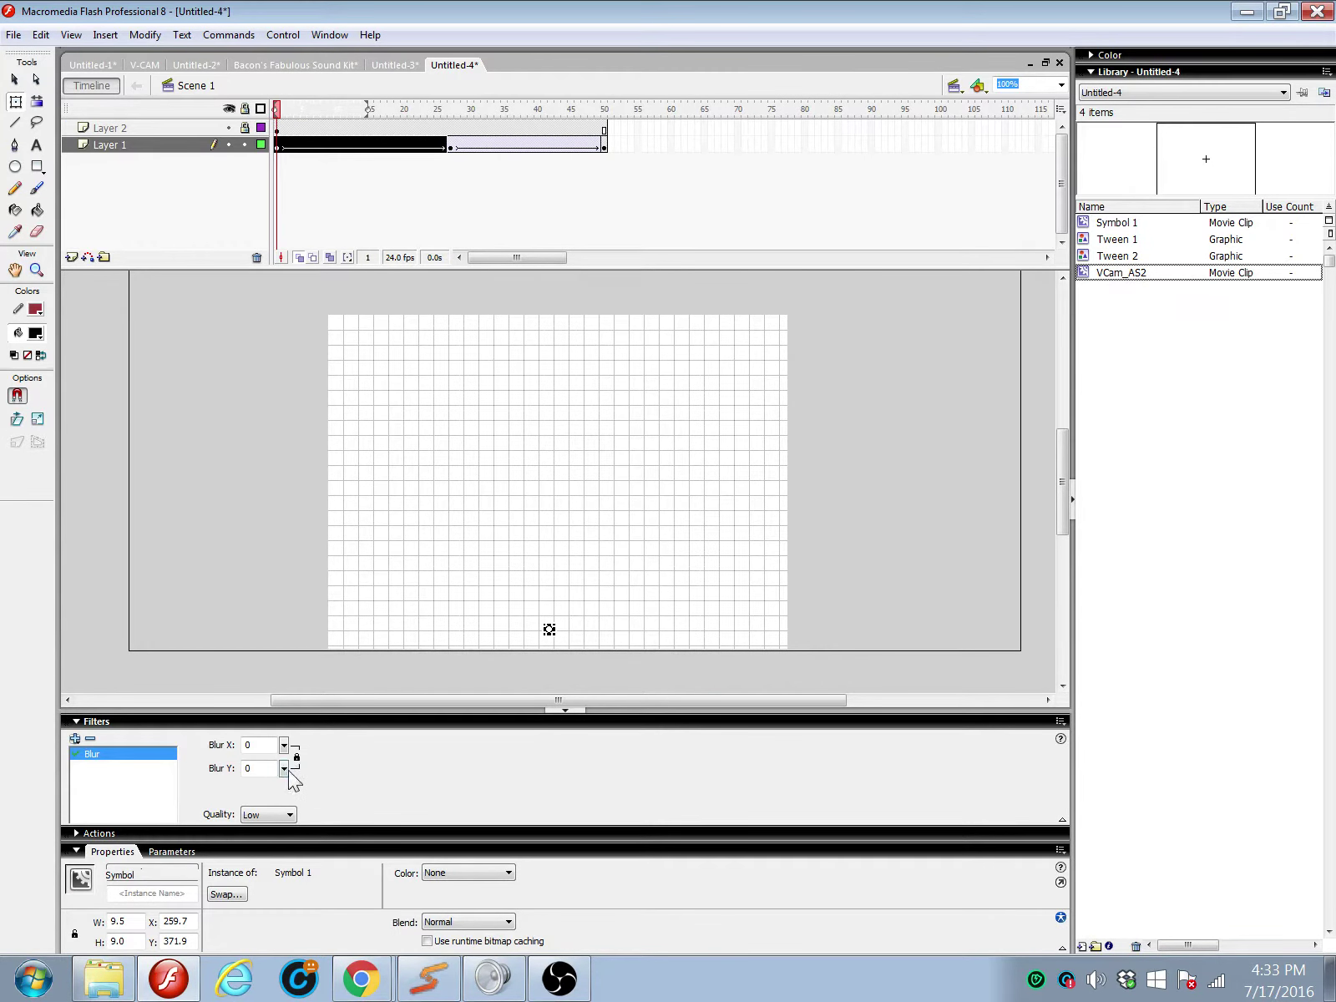
pyautogui.doubleClick(254, 768)
pyautogui.write('14')
pyautogui.press('Return')
# Step: Set the Blur filter quality of the explosion clip at frame 50 to High and test the movie
pyautogui.click(603, 145)
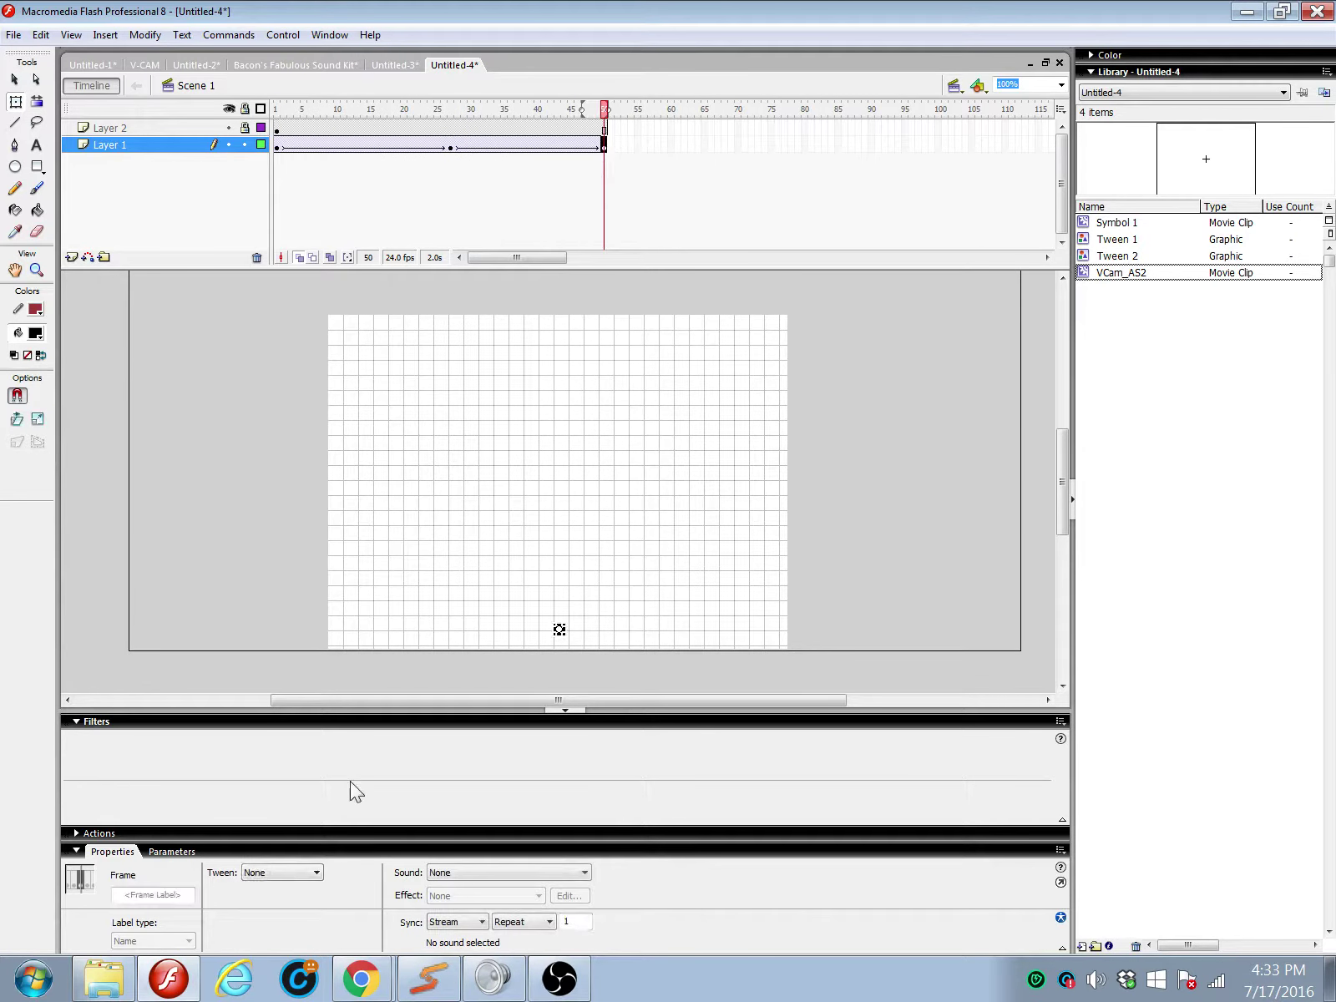
pyautogui.click(557, 628)
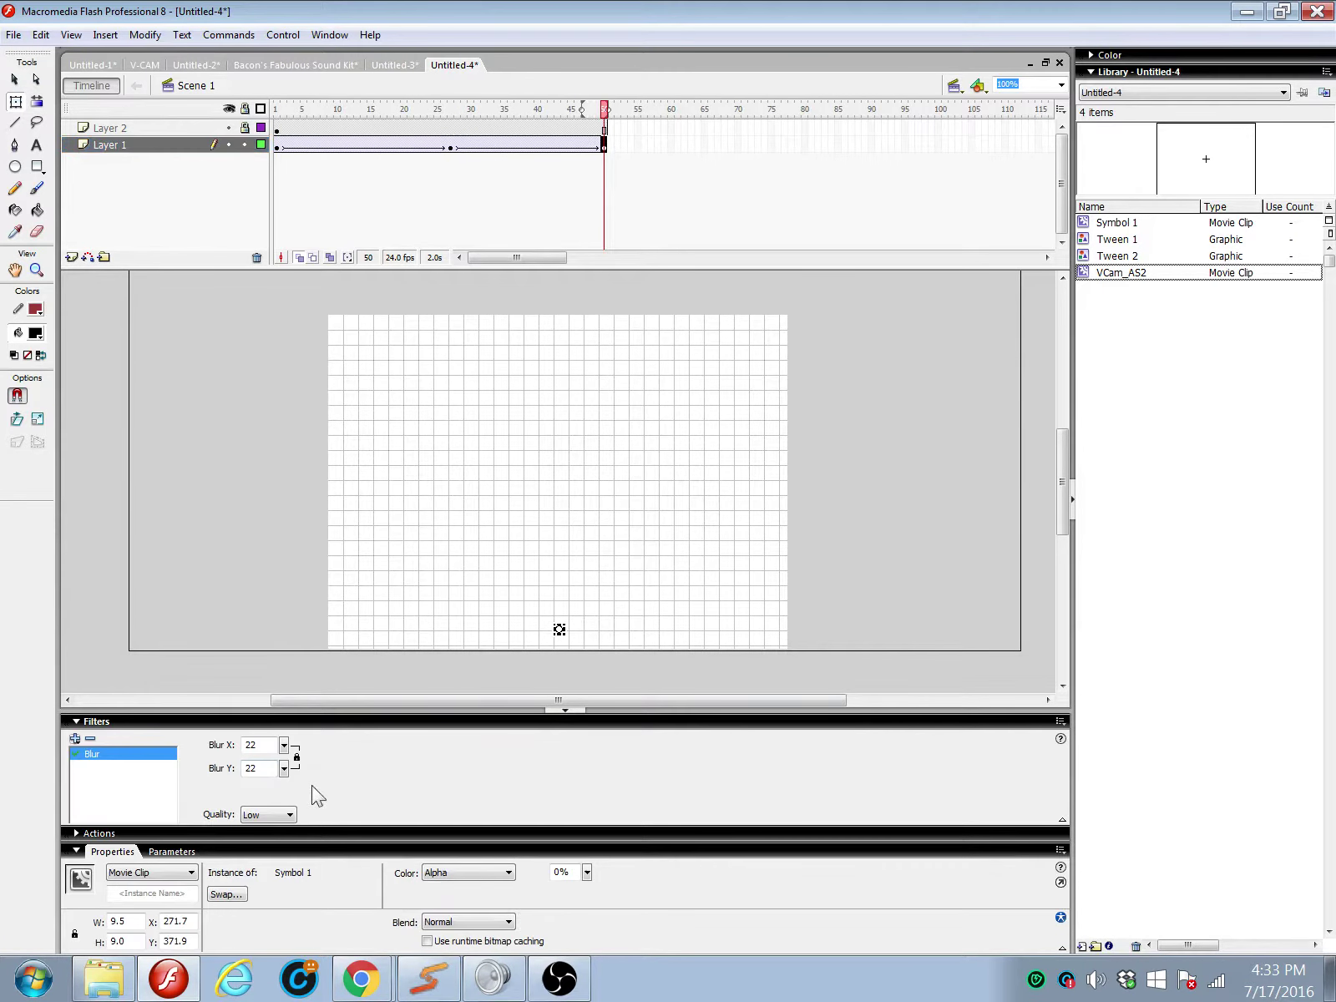
pyautogui.click(250, 852)
pyautogui.hotkey('ctrl', 'Return')
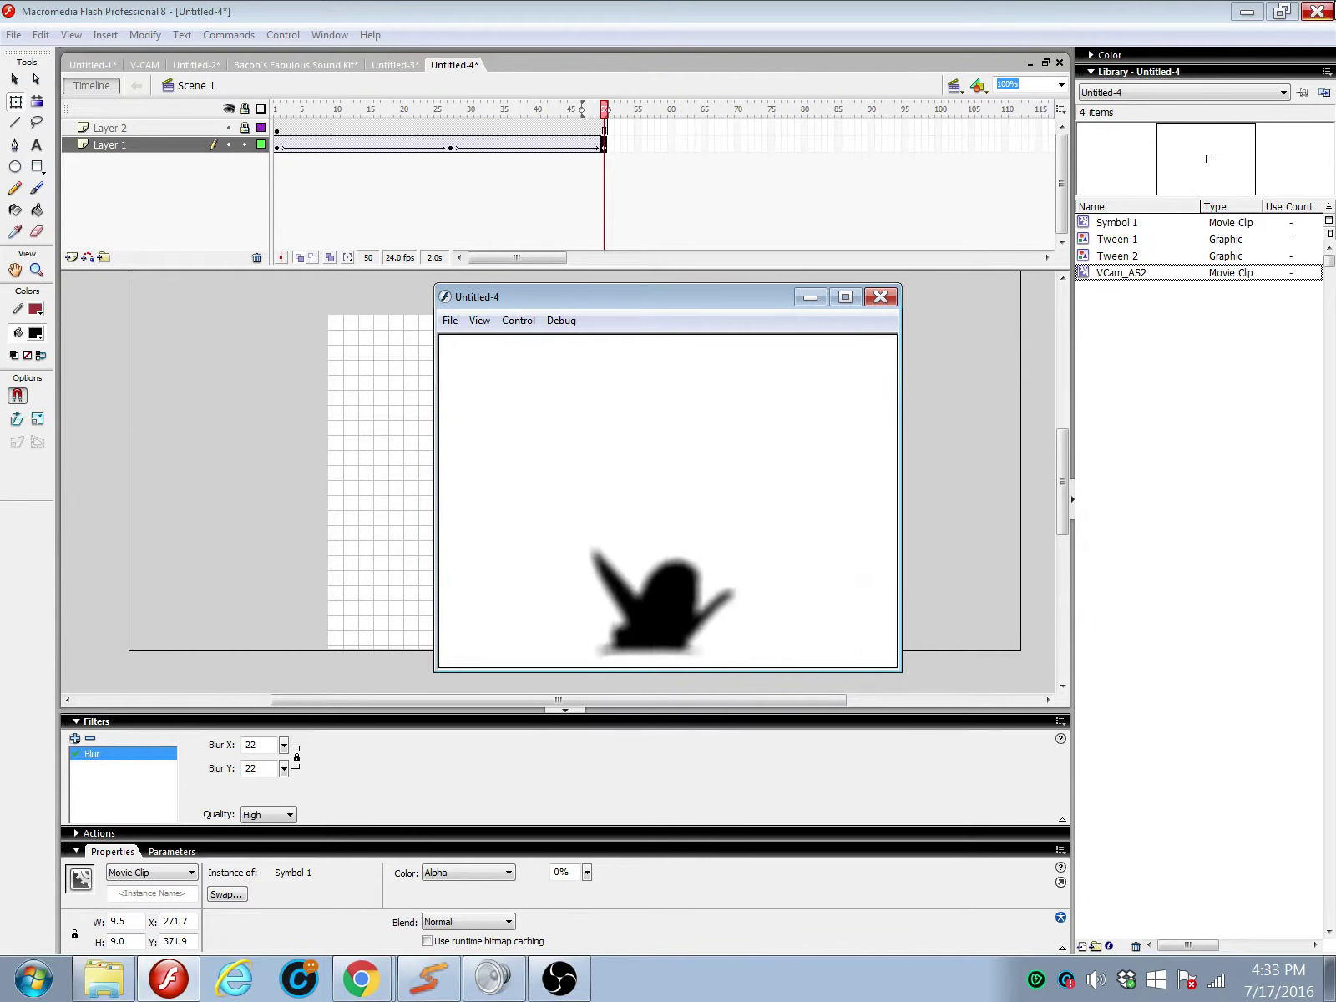
pyautogui.click(882, 298)
# Step: Set the Blur filter quality of the explosion clip at frame 1 to High and test the movie
pyautogui.click(278, 146)
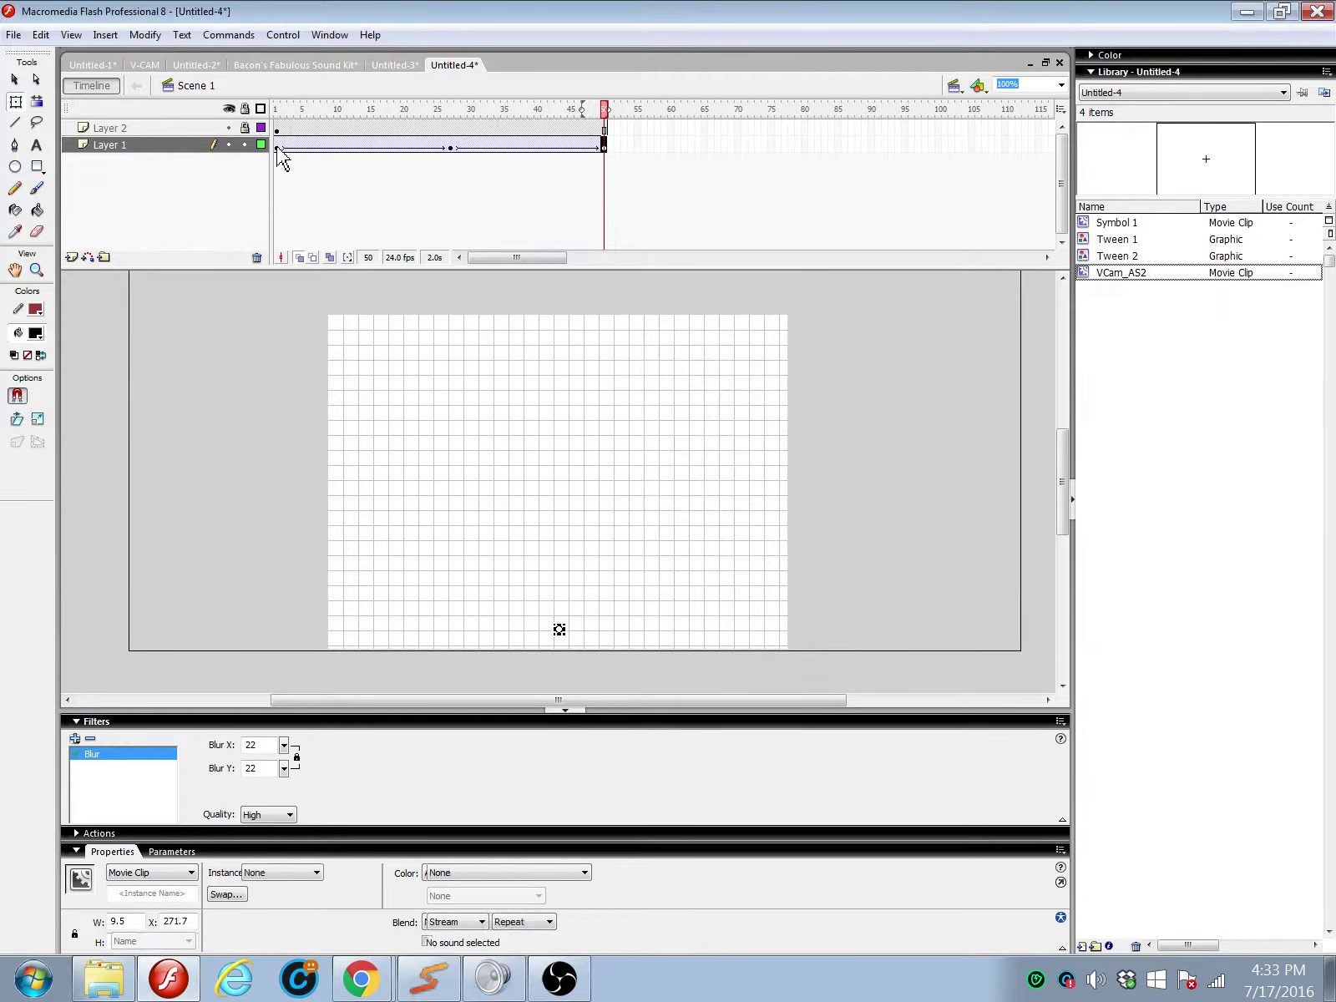
pyautogui.click(548, 632)
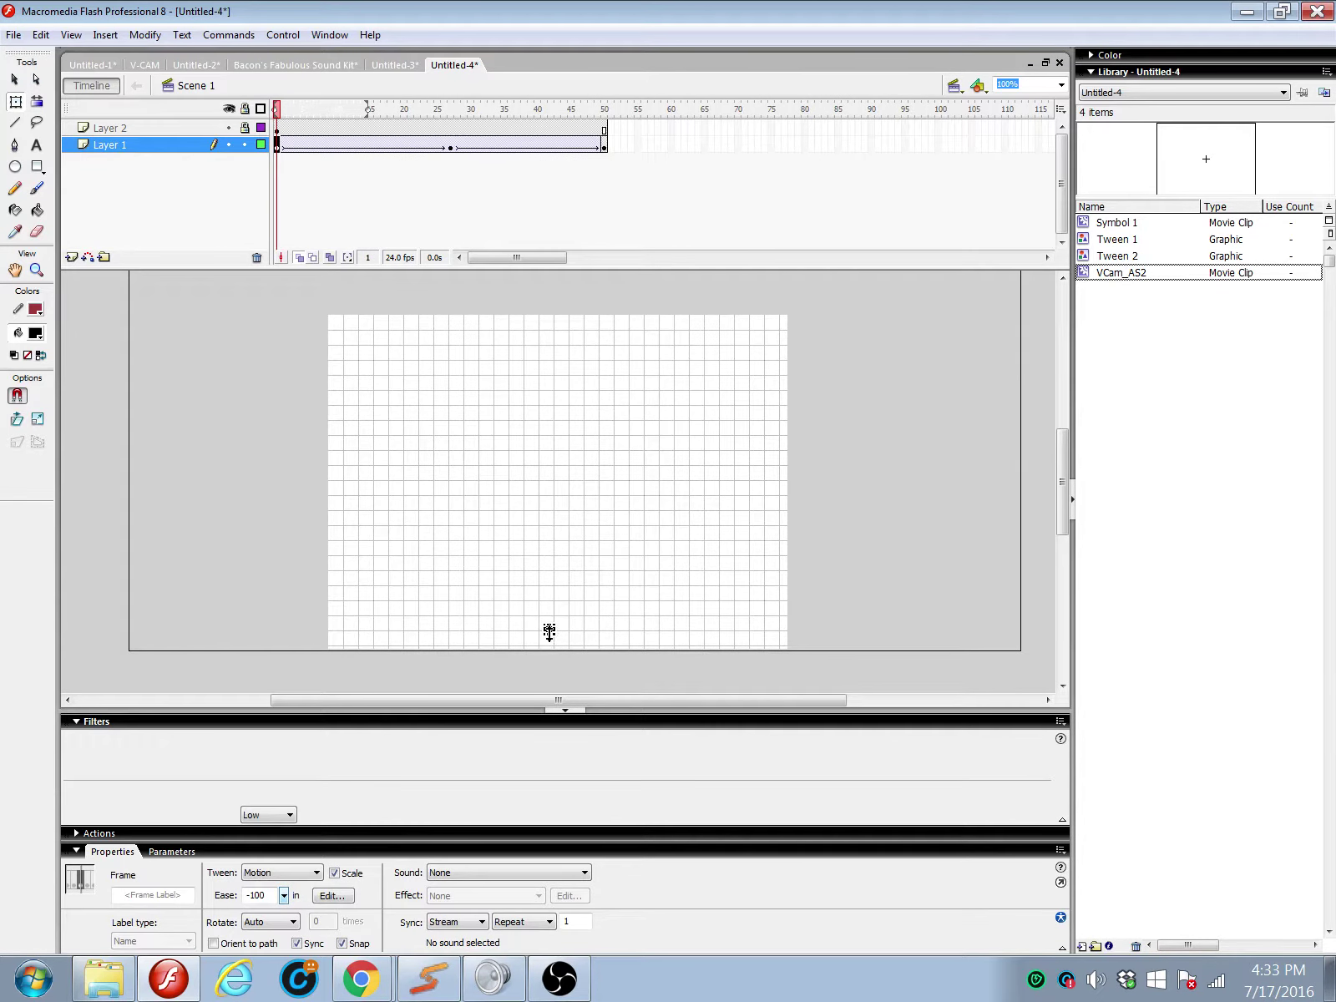
pyautogui.moveTo(284, 768); pyautogui.dragTo(282, 776)
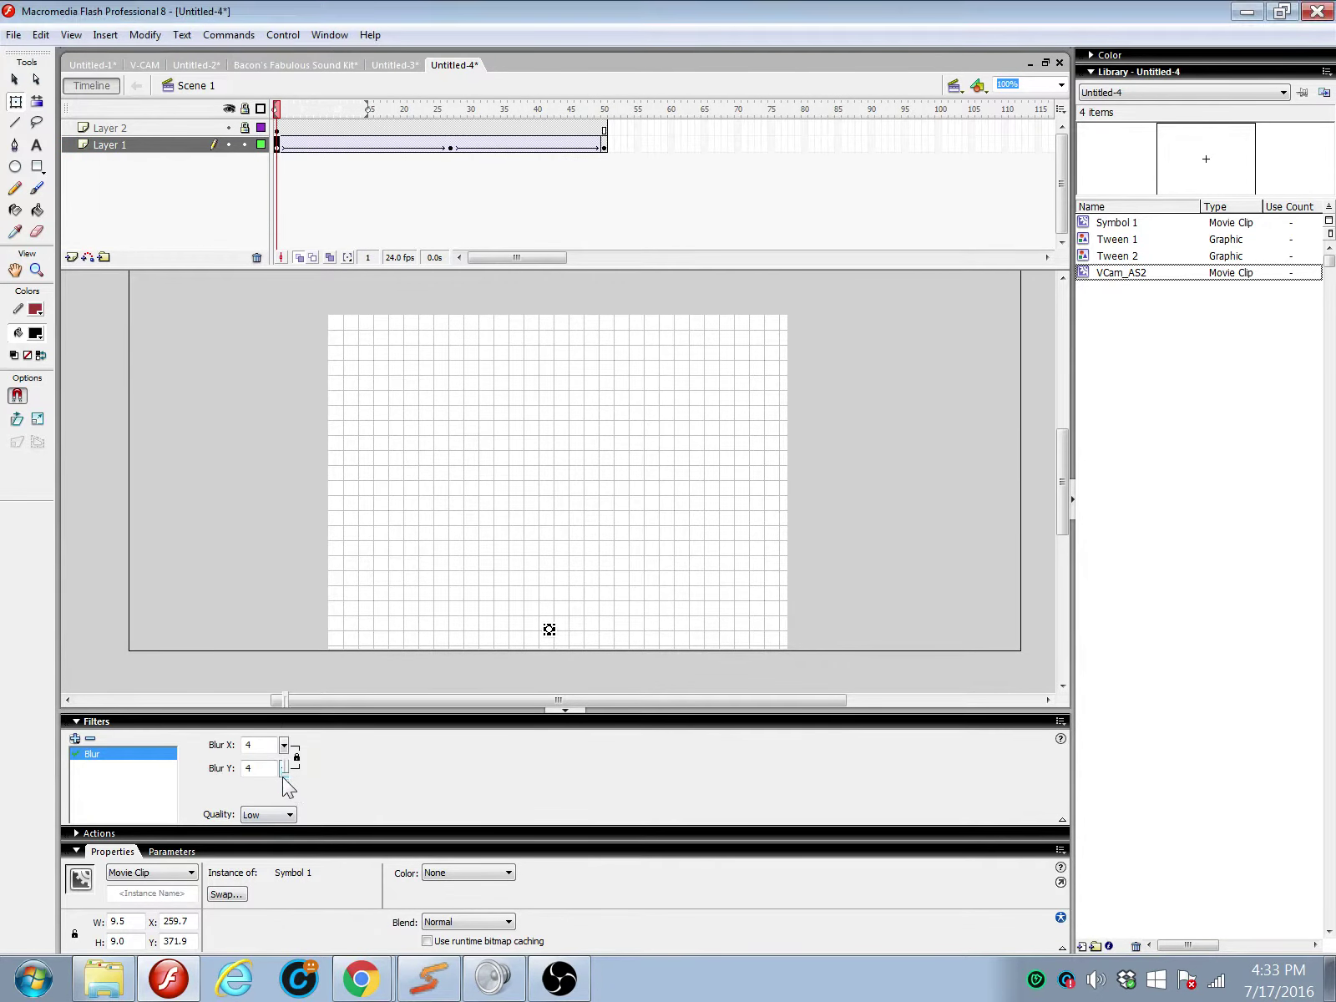
pyautogui.click(253, 846)
pyautogui.hotkey('ctrl', 'Return')
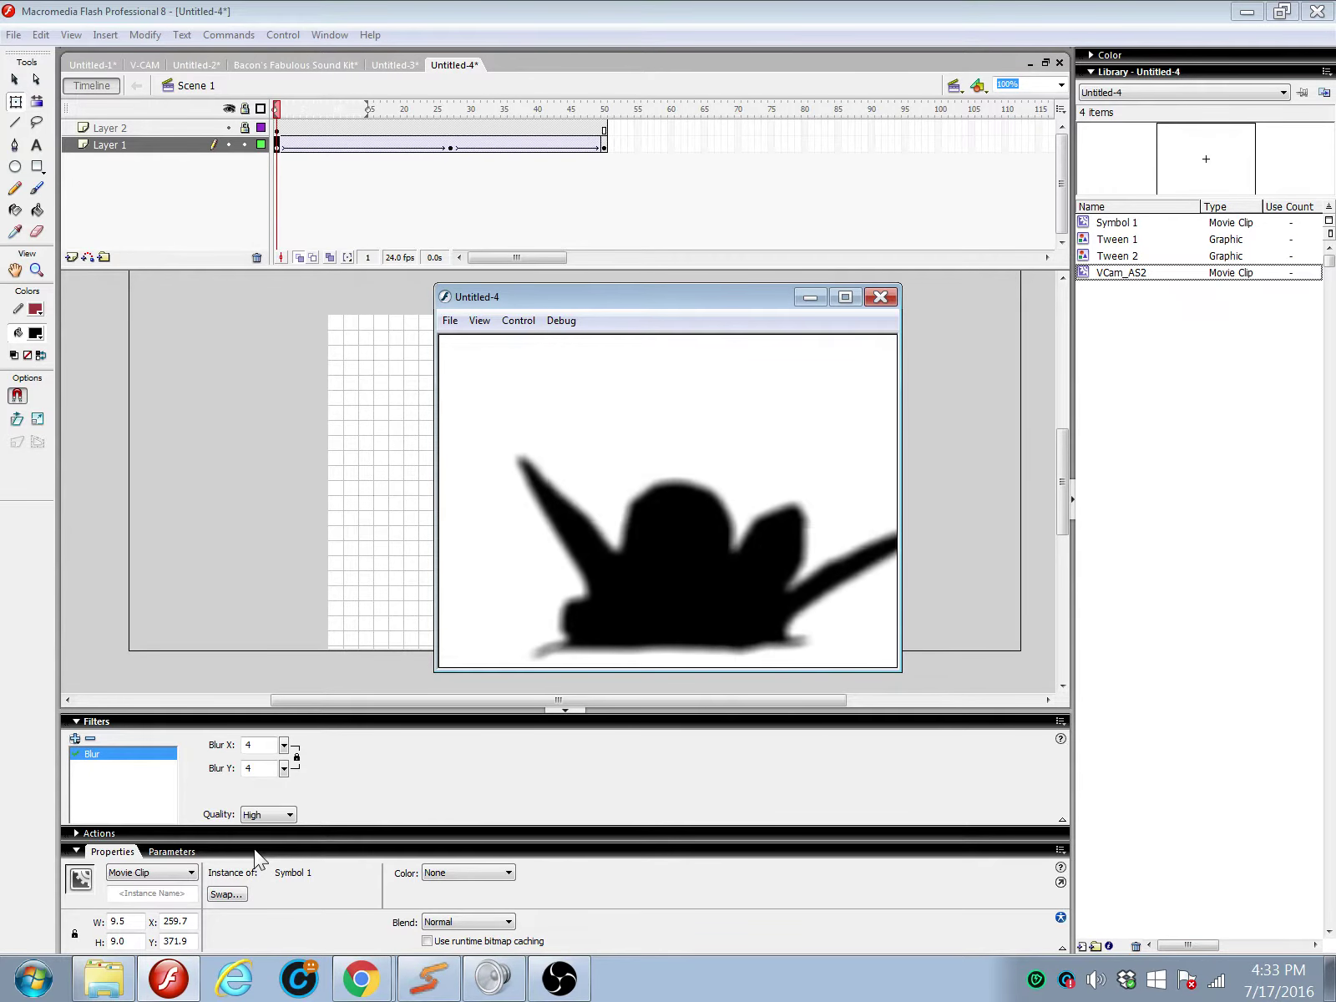
pyautogui.click(881, 297)
# Step: Add a new layer between Layer 2 and Layer 1 and insert a blank keyframe at its frame 2
pyautogui.click(71, 257)
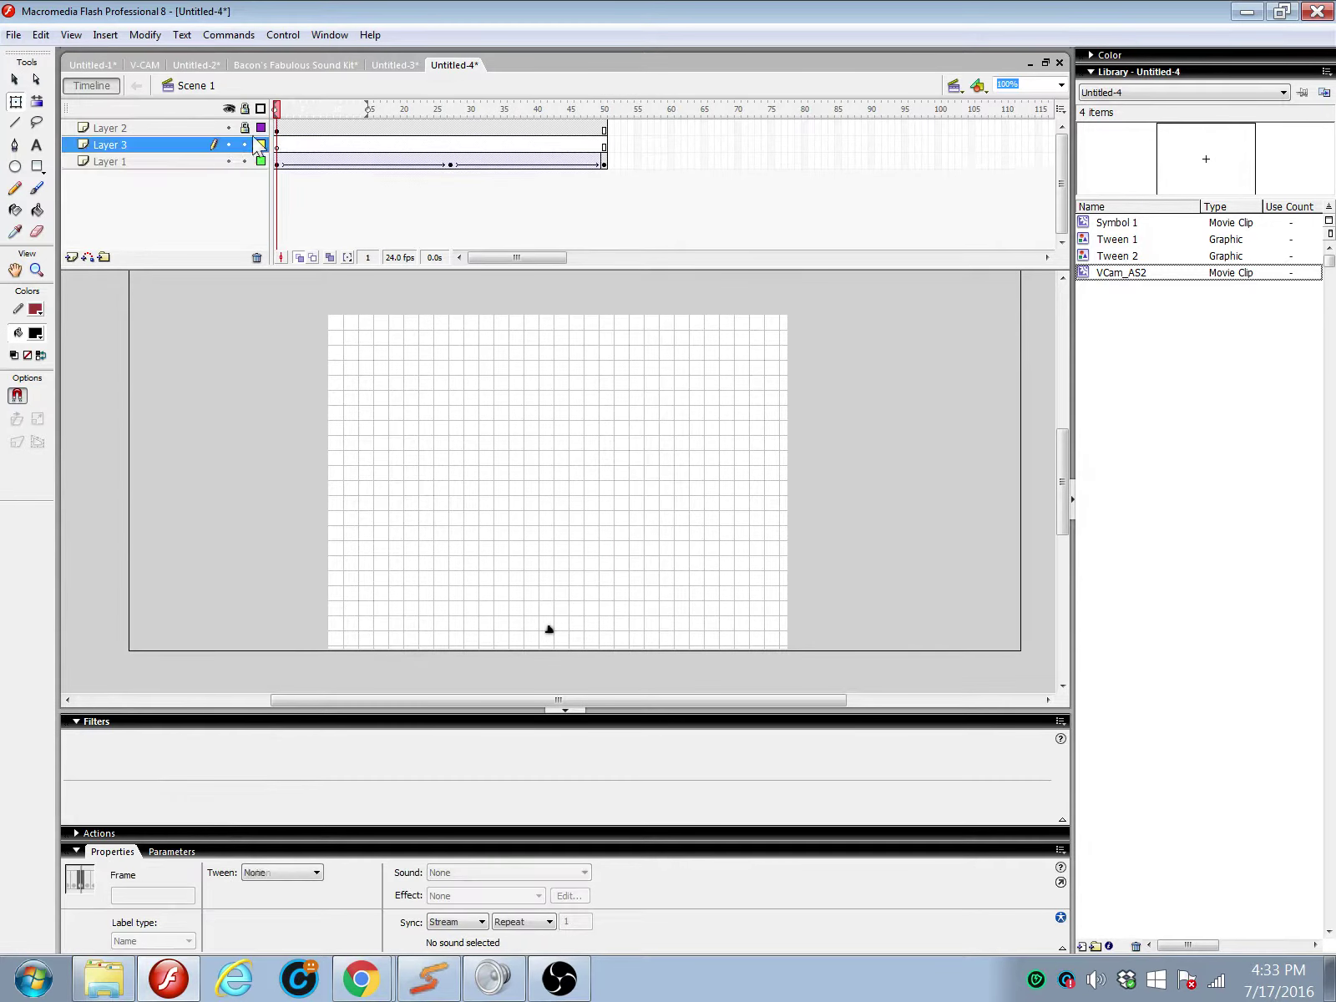
pyautogui.click(278, 127)
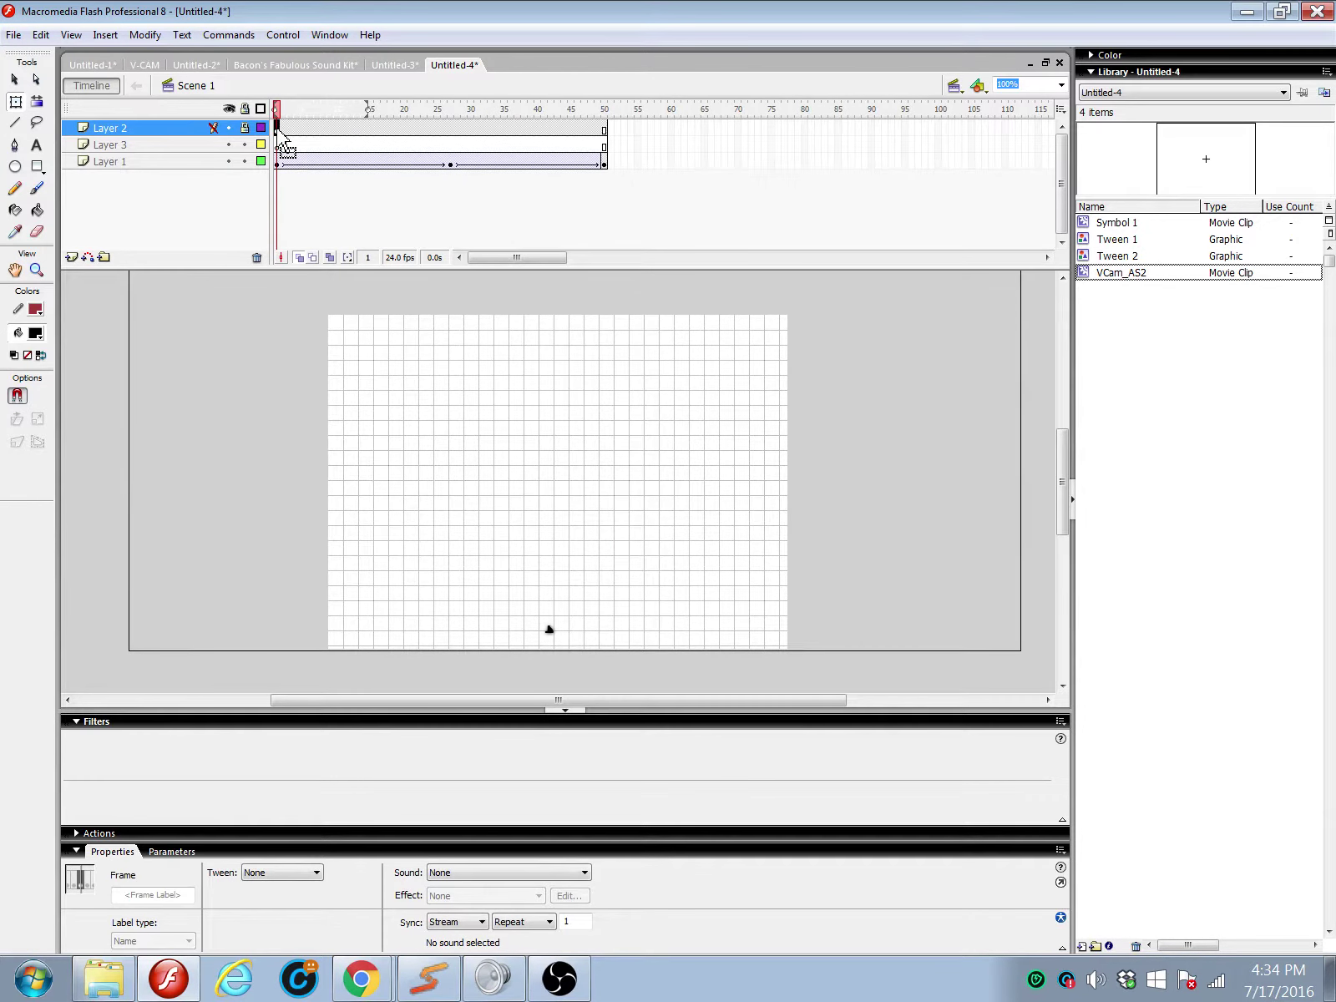
pyautogui.rightClick(283, 145)
pyautogui.click(308, 242)
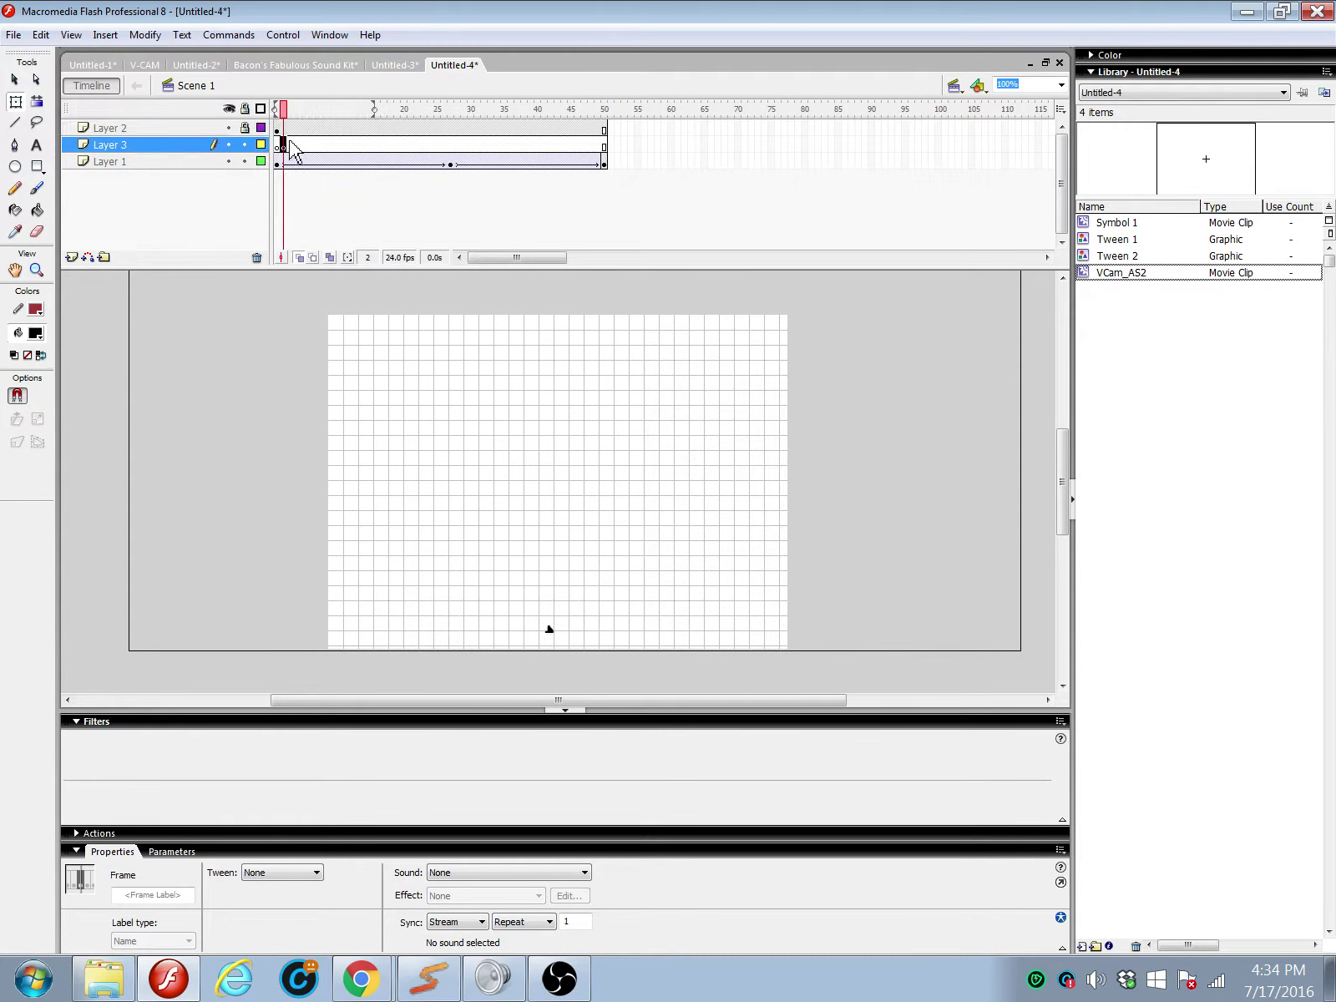
pyautogui.click(277, 145)
pyautogui.click(37, 166)
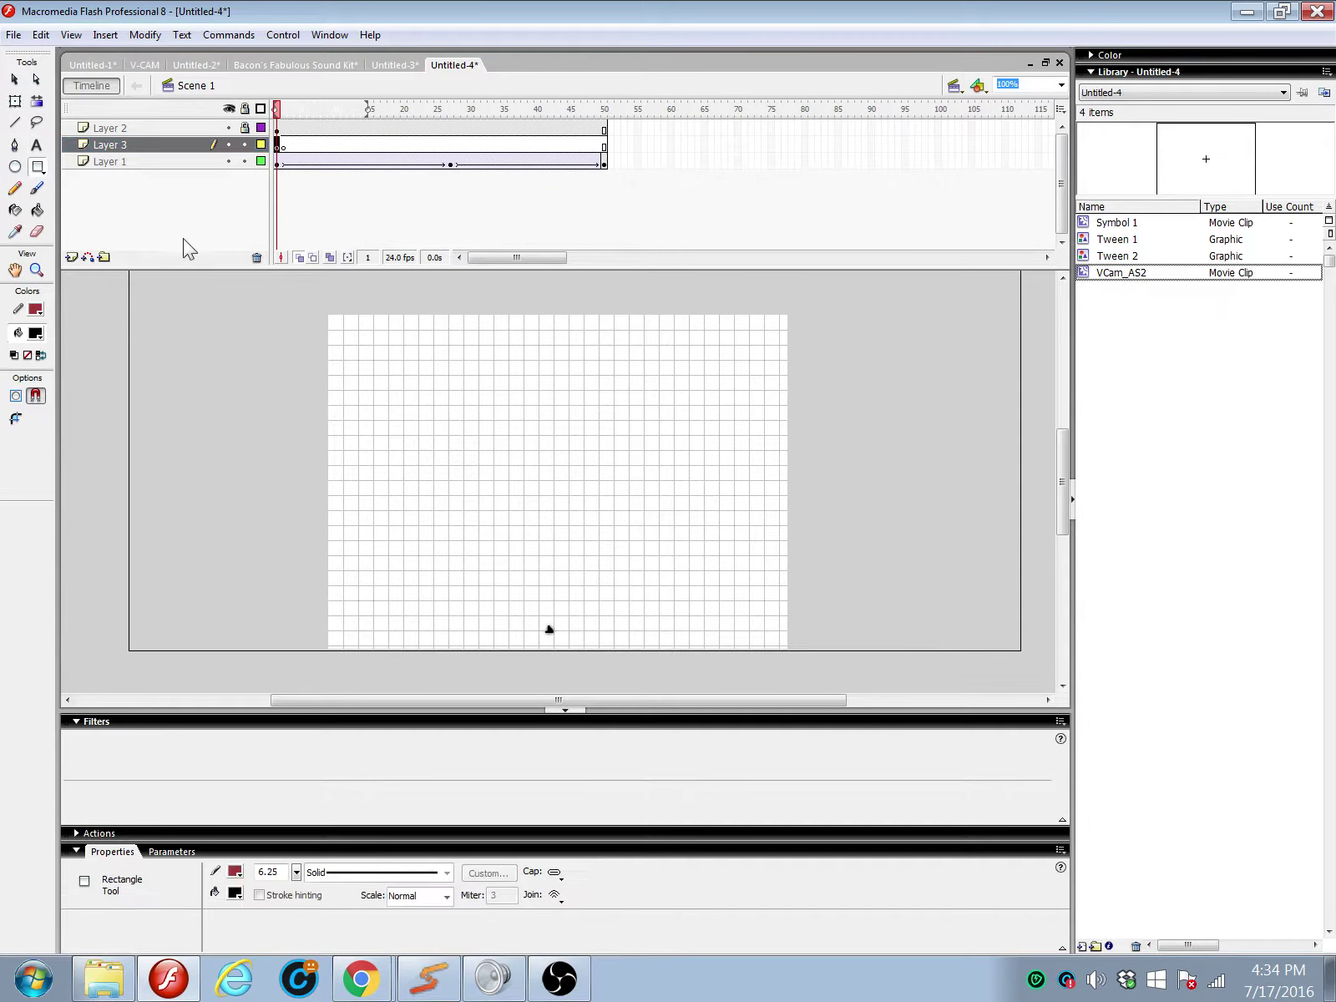
pyautogui.moveTo(293, 325)
pyautogui.mouseDown()
pyautogui.moveTo(429, 456)
pyautogui.moveTo(832, 997)
pyautogui.mouseUp()
pyautogui.rightClick(678, 508)
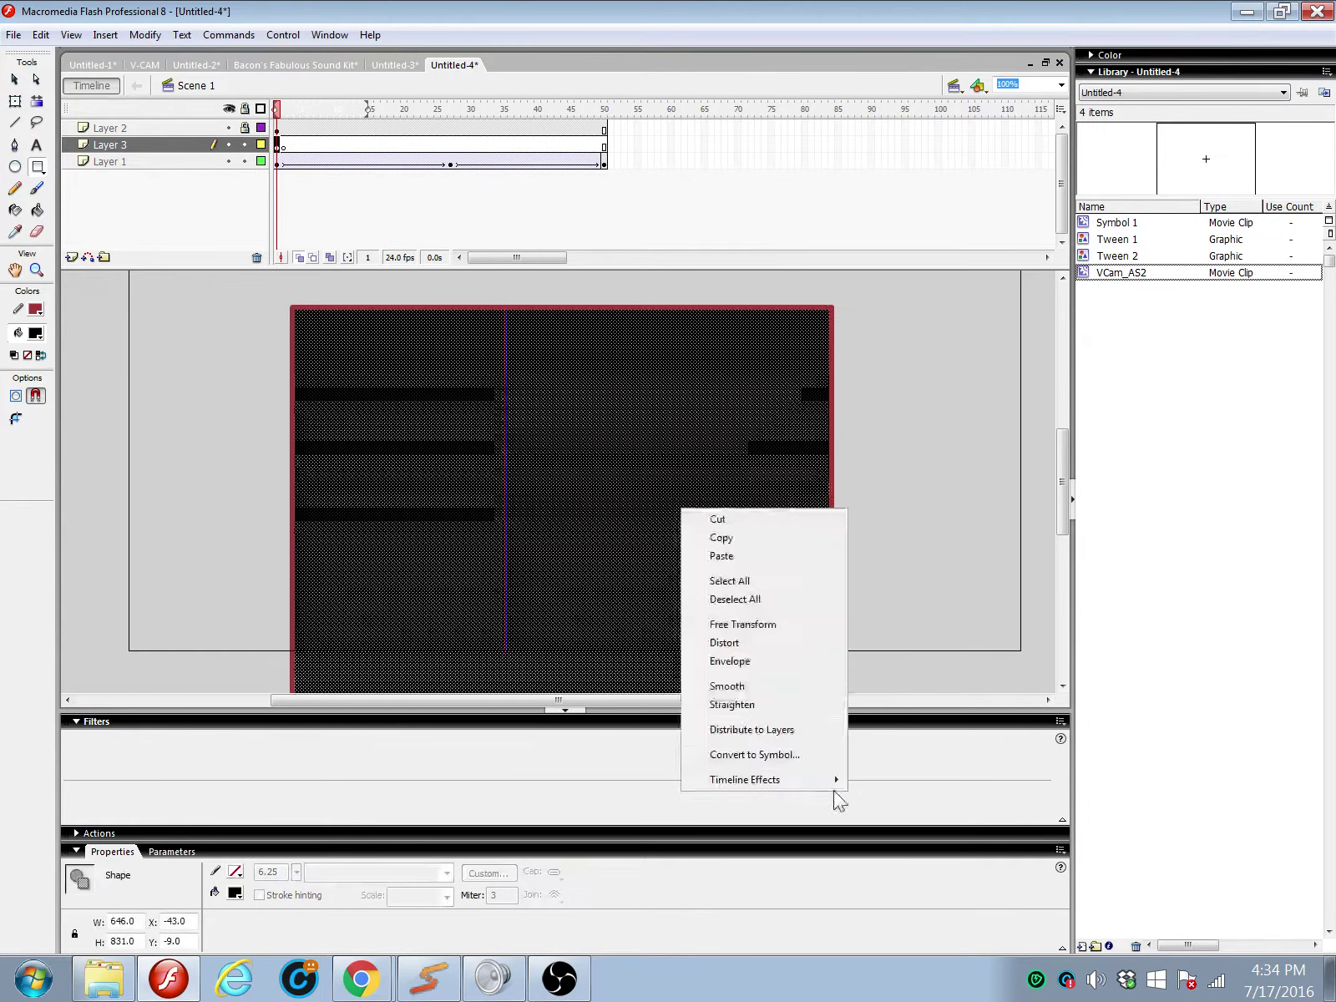
pyautogui.click(820, 751)
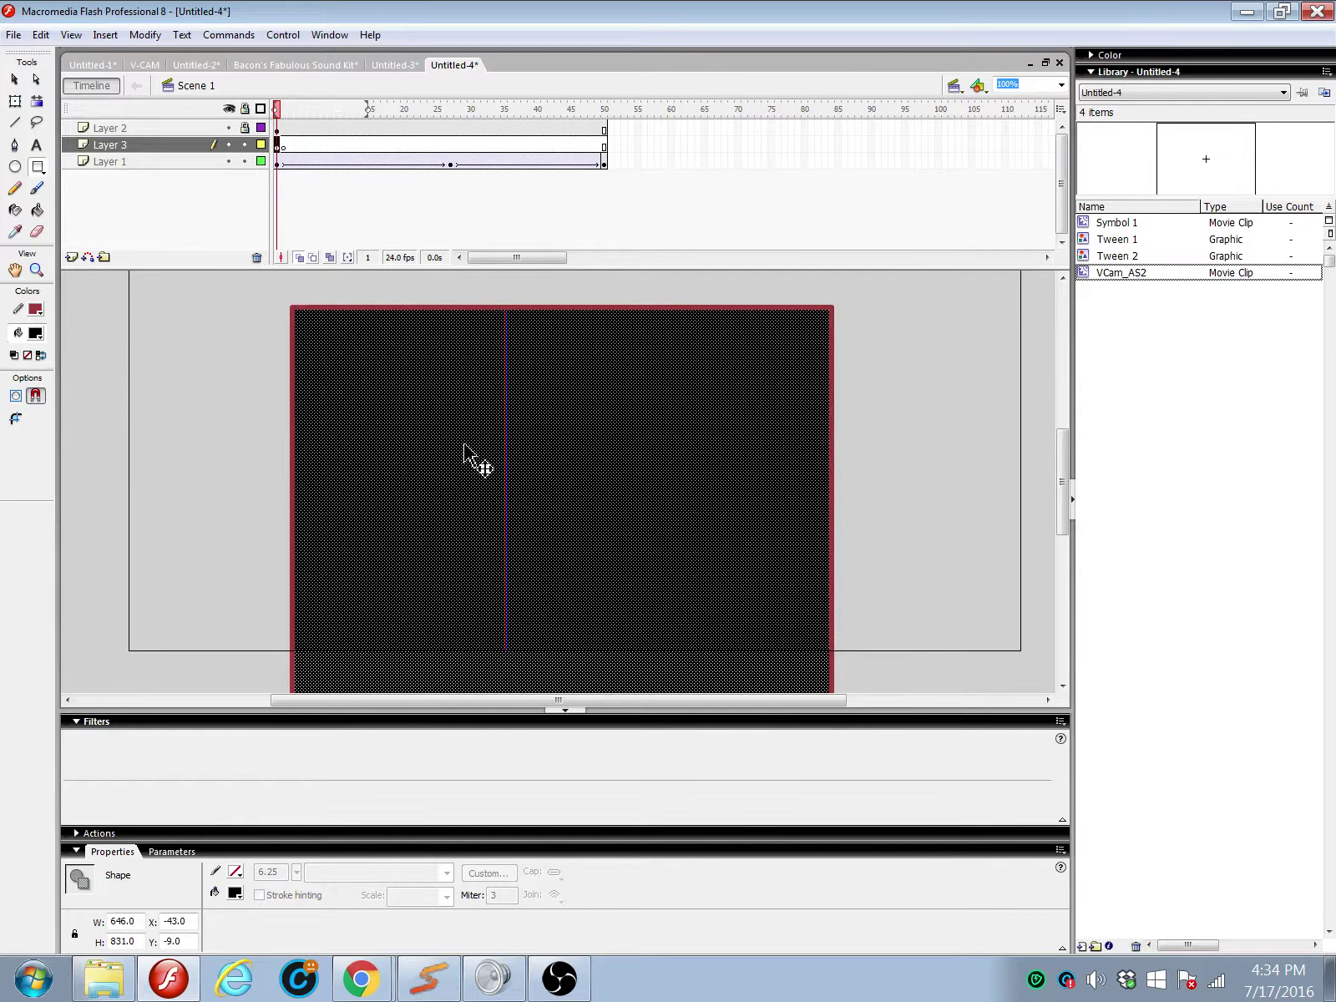
pyautogui.hotkey('ctrl', 'z')
pyautogui.scroll(2, 376, 354)
pyautogui.hotkey('ctrl', 'z')
pyautogui.scroll(4, 293, 356)
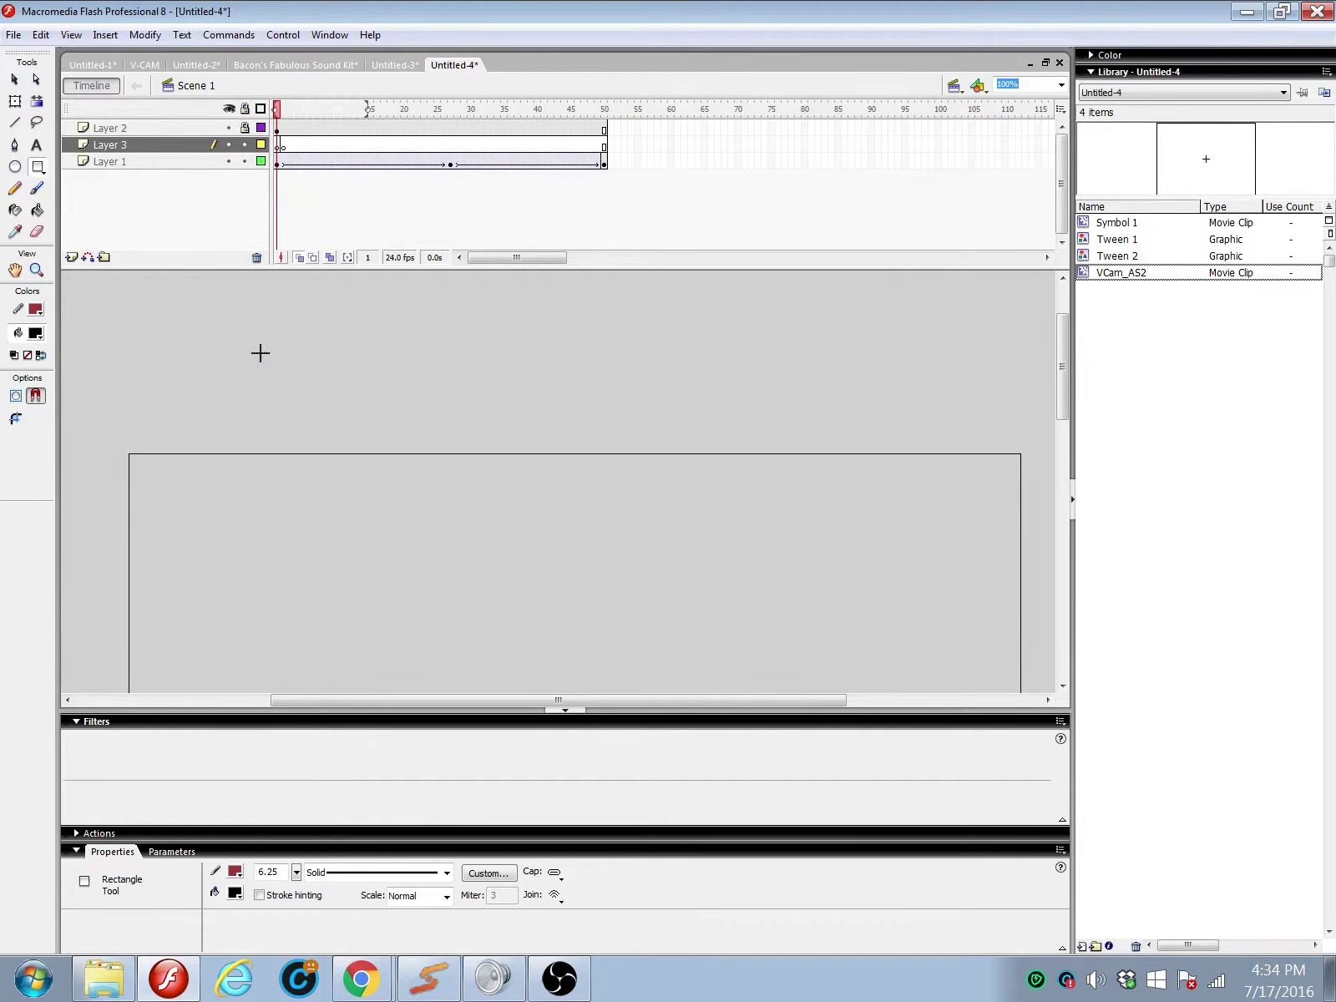
# Step: Draw a black rectangle about 1648 by 1112 px over the VCam frame at frame 1 of Layer 3 and convert it to a movie clip
pyautogui.click(37, 269)
pyautogui.click(37, 392)
pyautogui.doubleClick(171, 368)
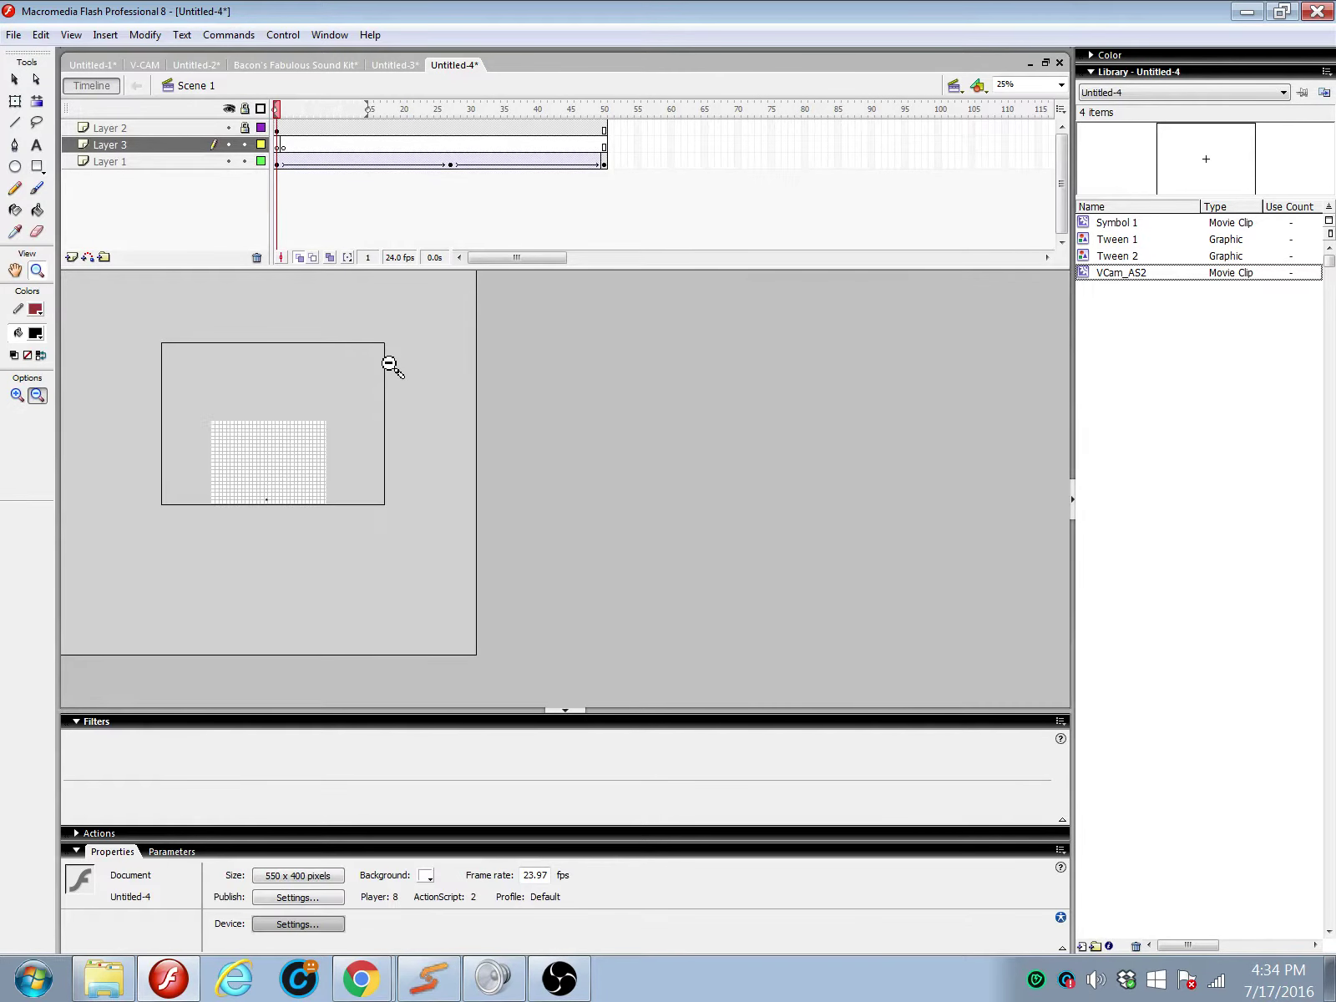
pyautogui.click(38, 167)
pyautogui.moveTo(96, 299); pyautogui.dragTo(440, 531)
pyautogui.rightClick(414, 467)
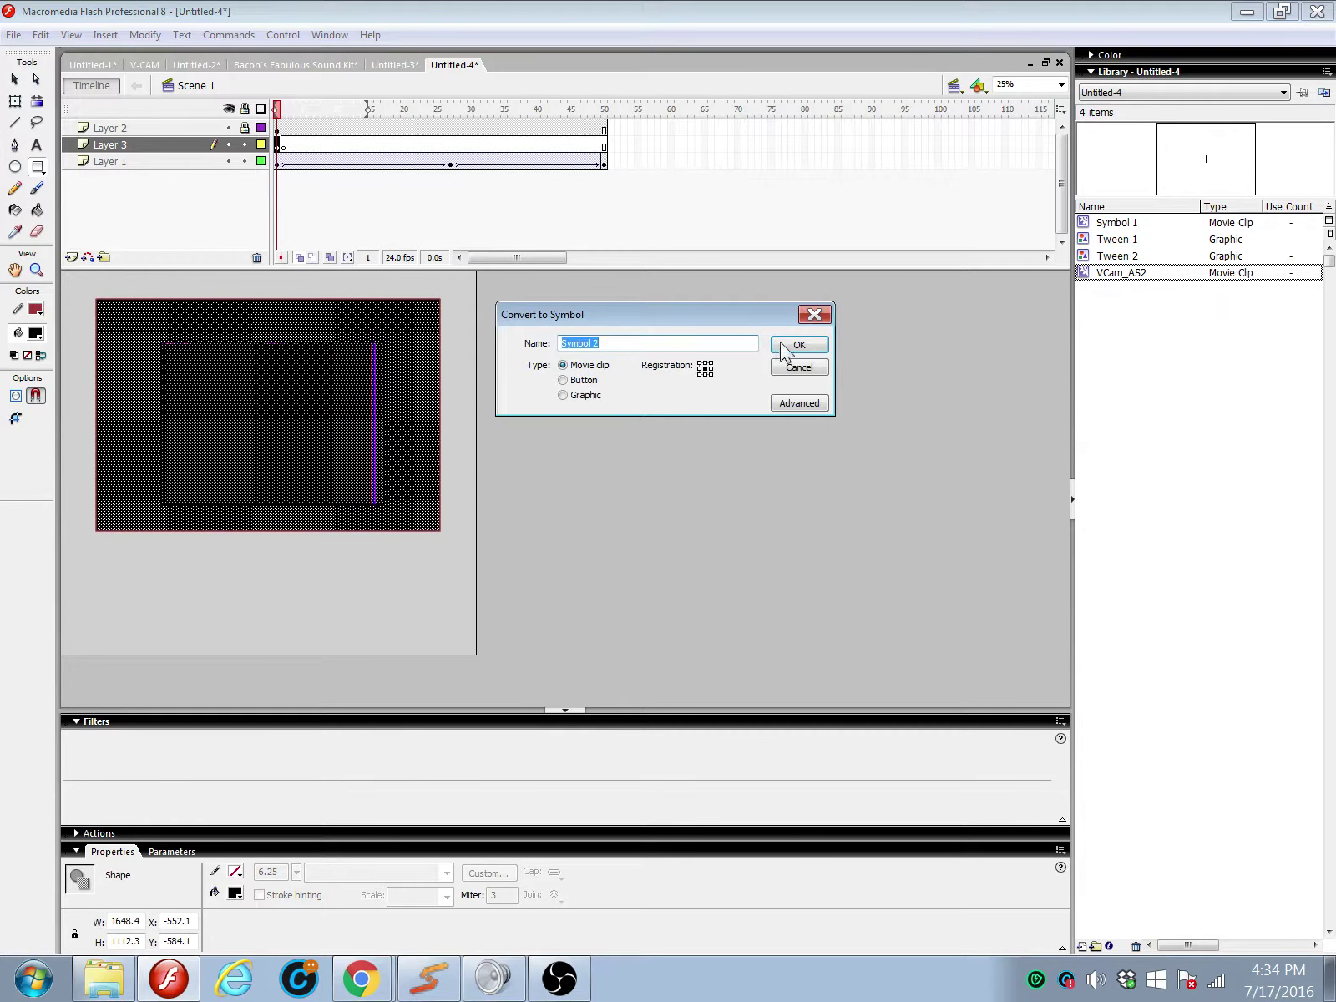
pyautogui.click(788, 346)
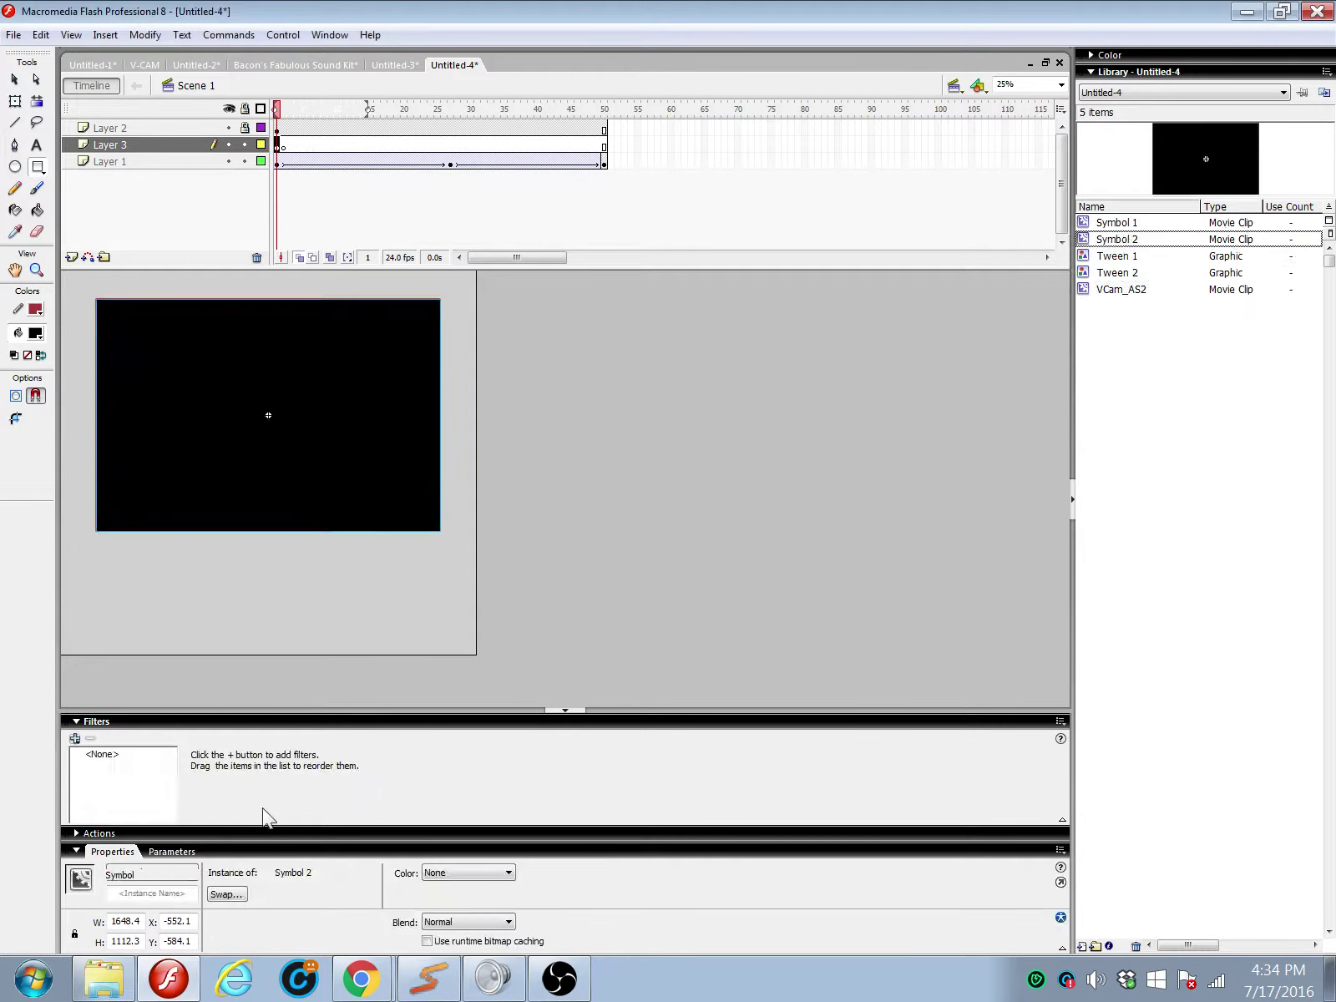
# Step: Try a light grey tint at 63% on the rectangle clip
pyautogui.click(446, 874)
pyautogui.click(443, 911)
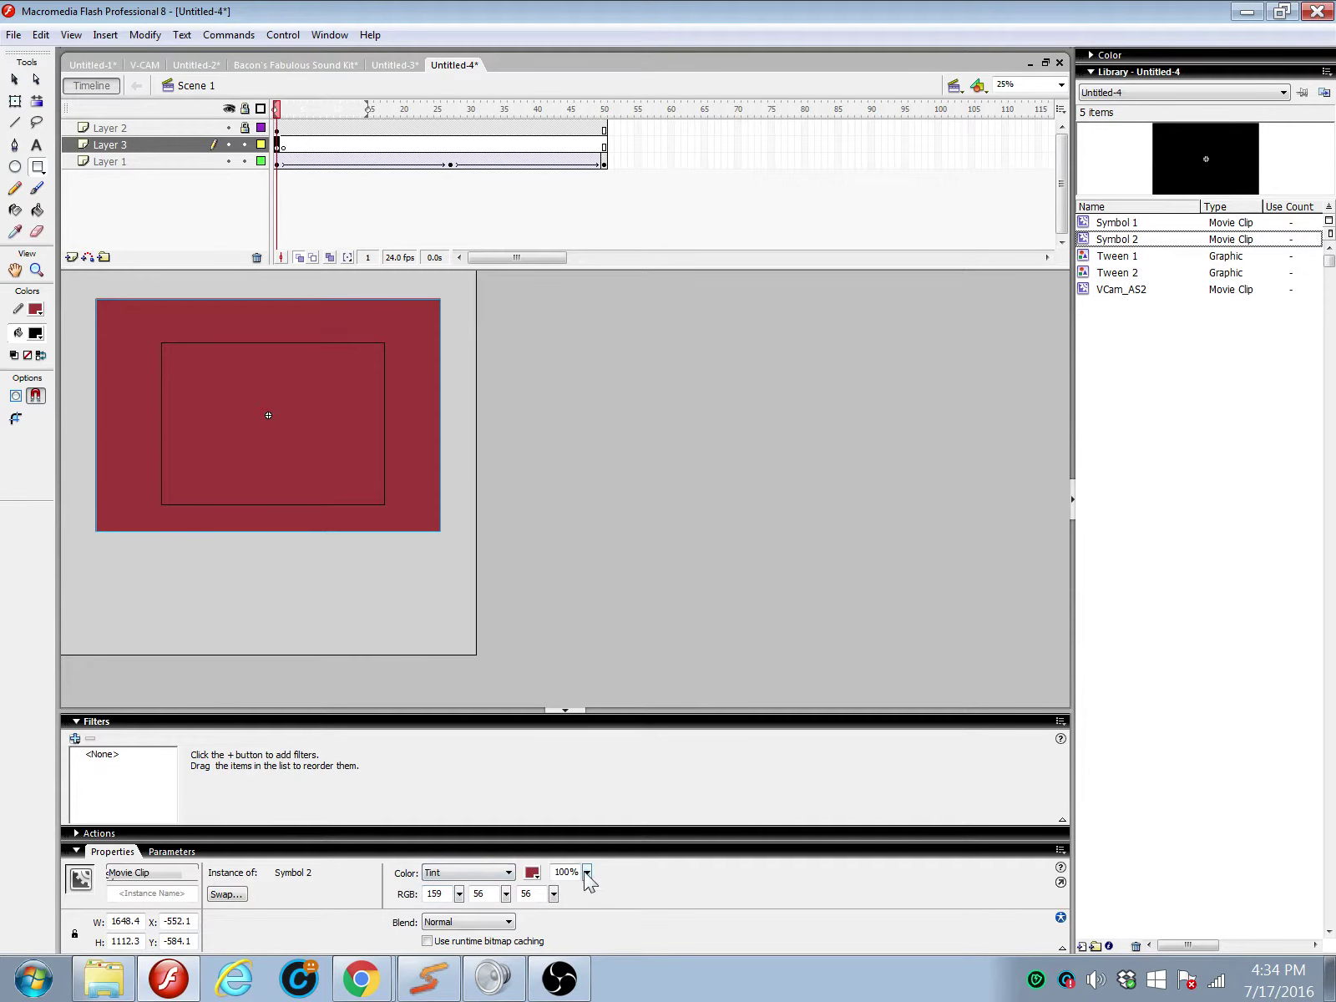
pyautogui.moveTo(587, 873); pyautogui.dragTo(578, 907)
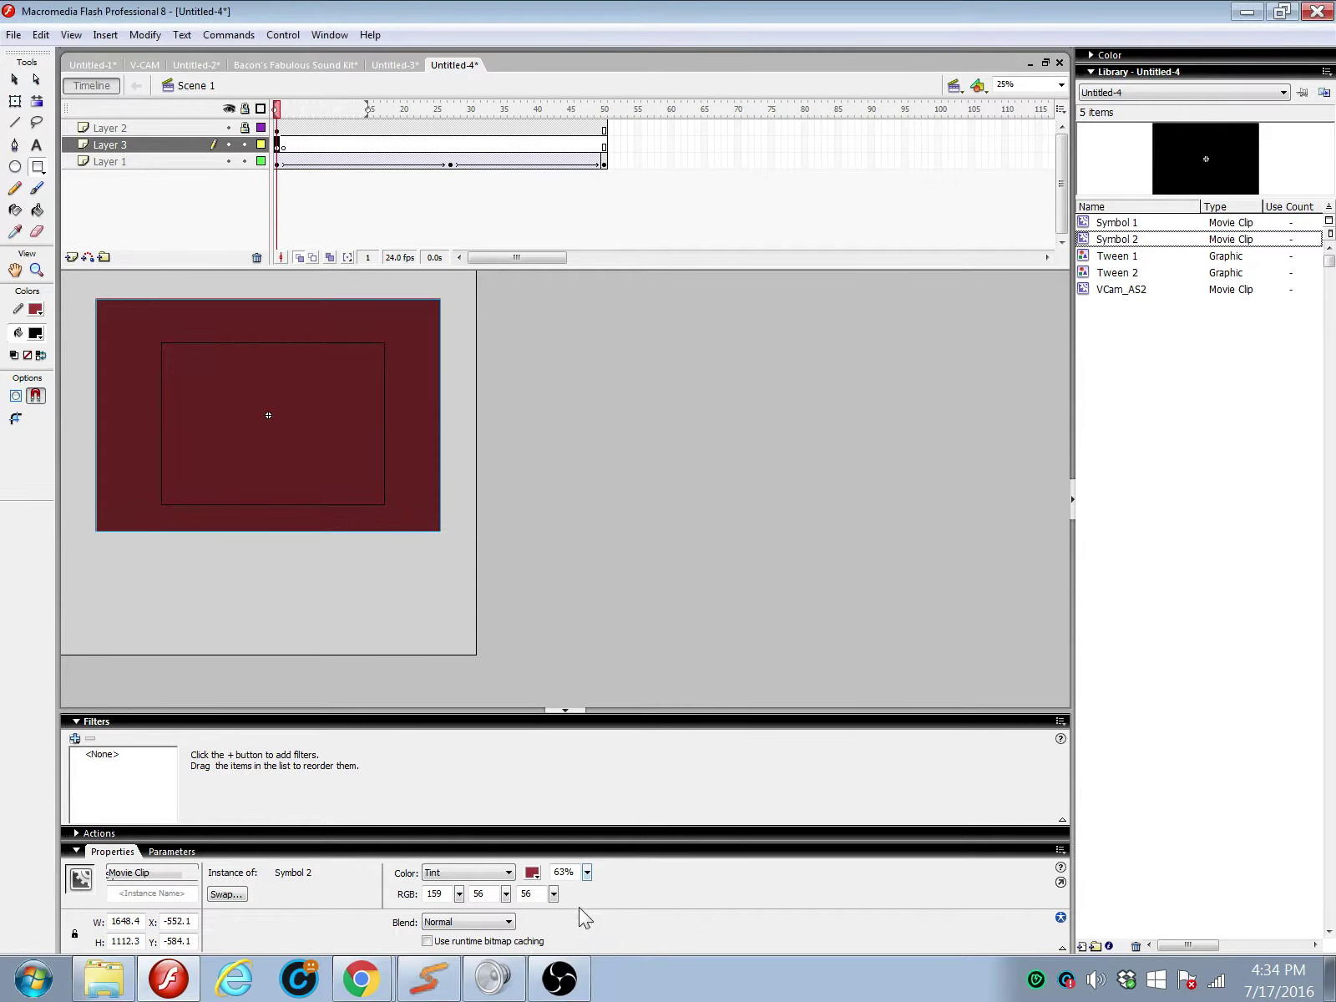
pyautogui.click(535, 873)
pyautogui.click(530, 770)
# Step: Give the rectangle clip an Alpha color effect at 100% and set its blend mode to Invert
pyautogui.click(467, 873)
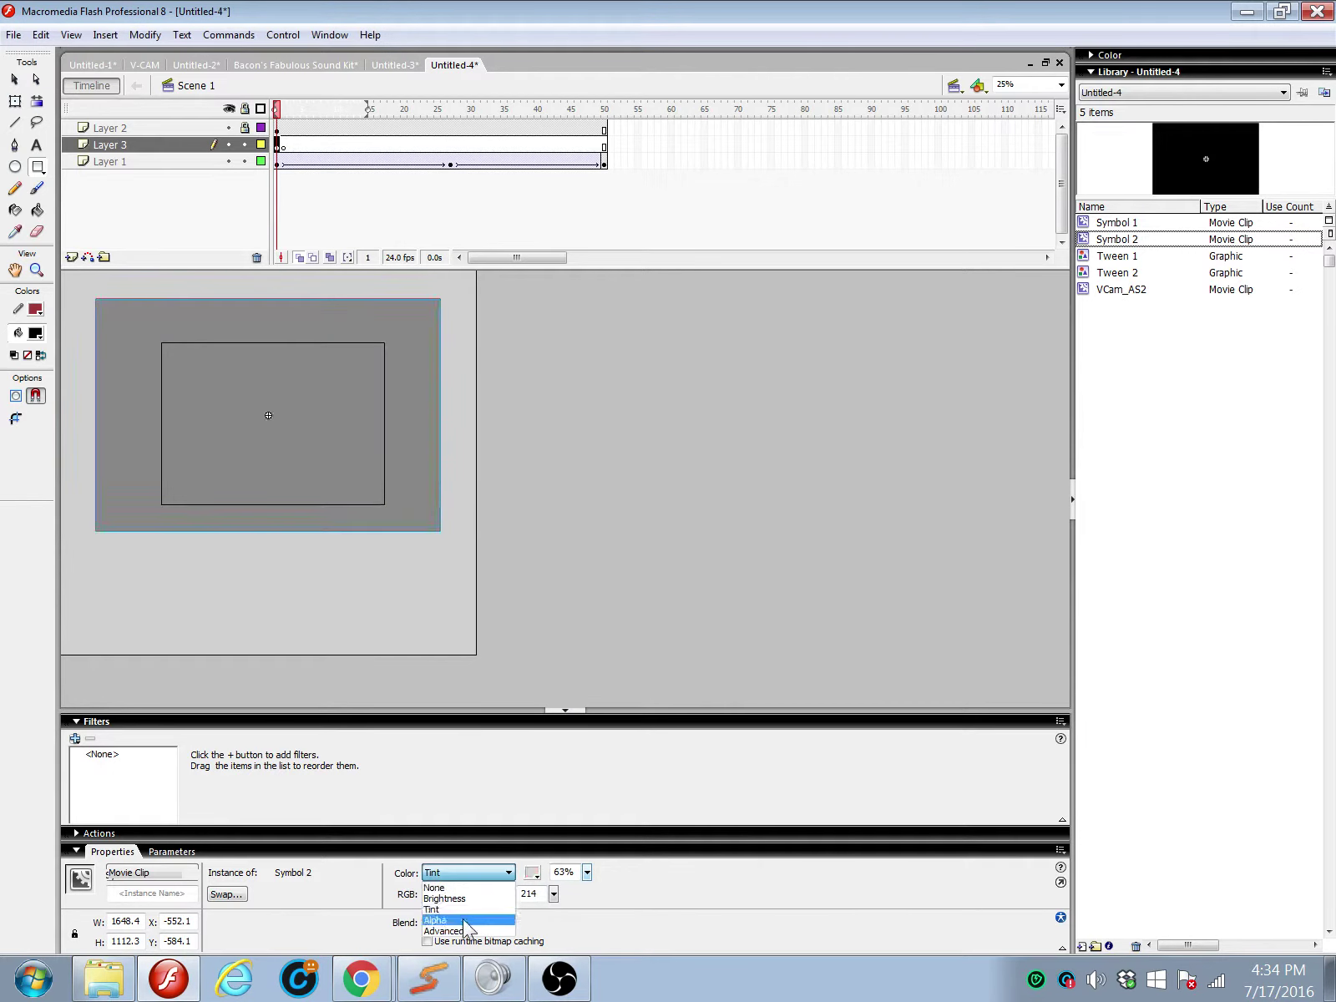
pyautogui.click(466, 919)
pyautogui.moveTo(587, 871); pyautogui.dragTo(605, 827)
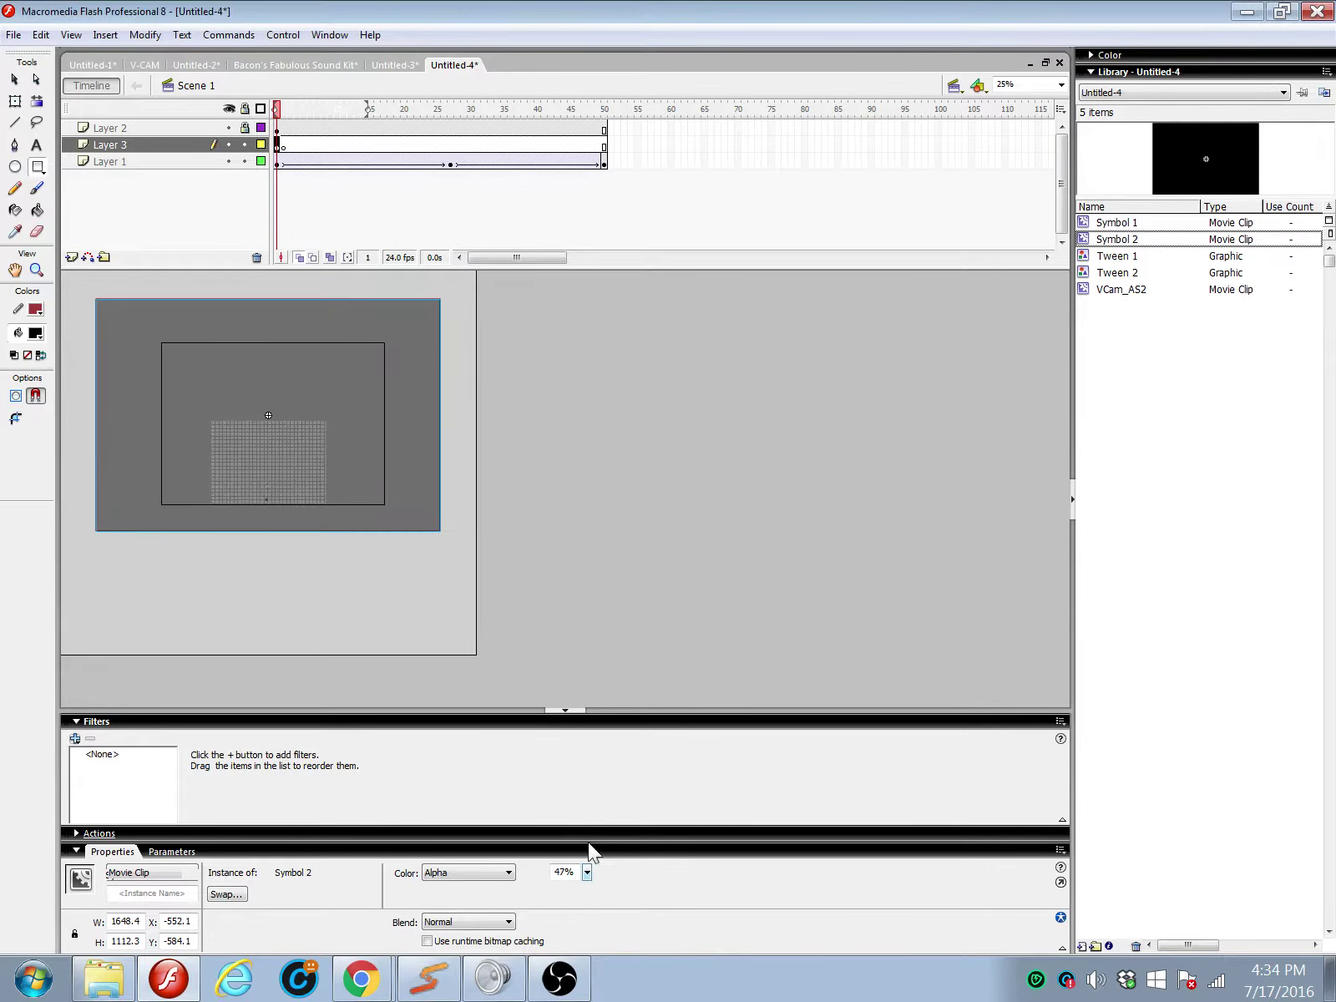
pyautogui.click(455, 922)
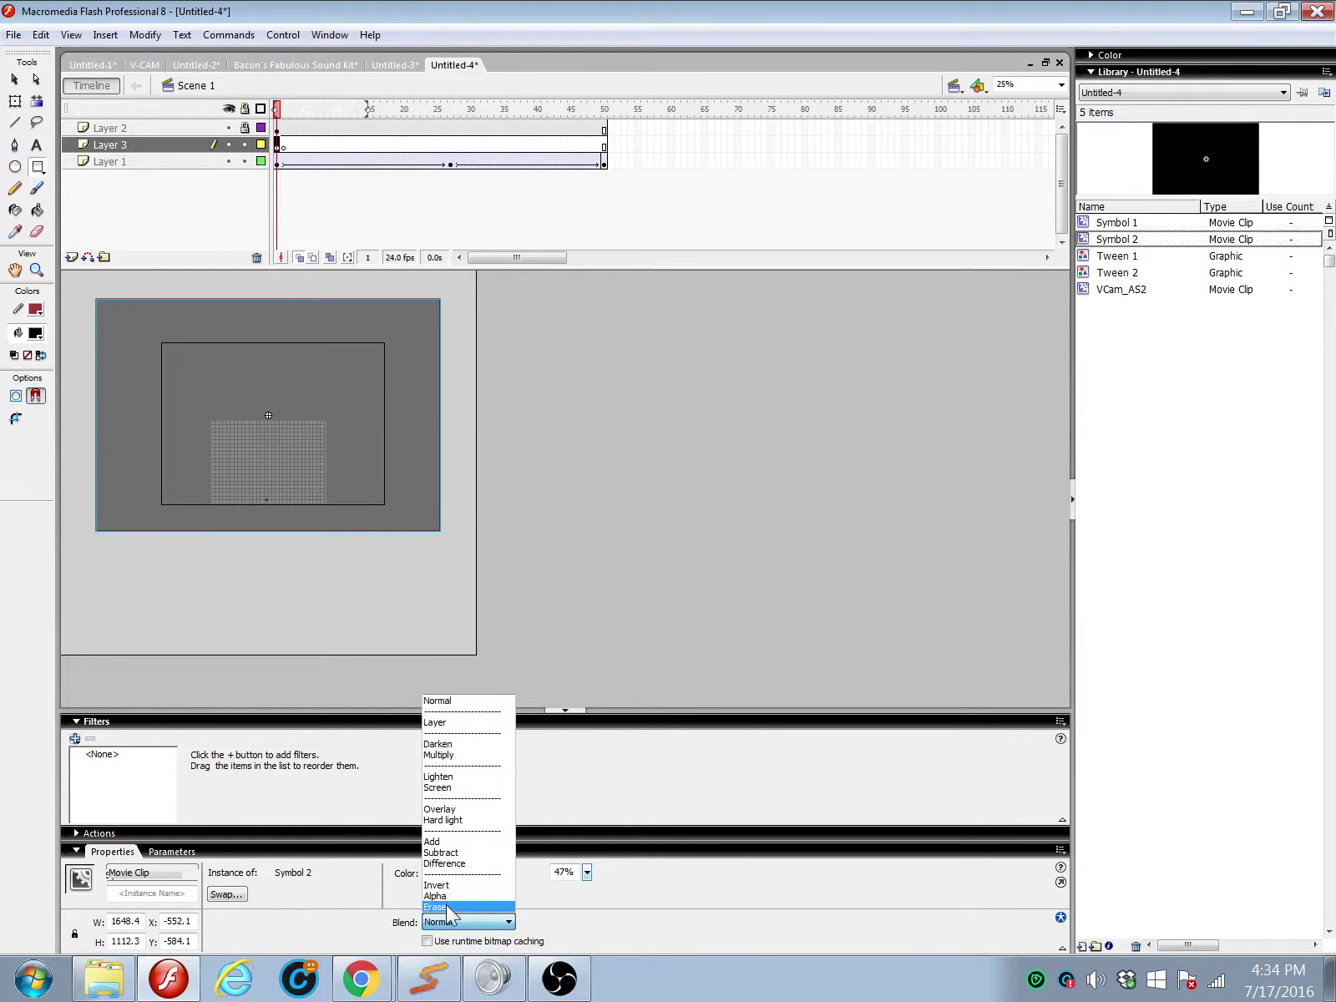
pyautogui.click(443, 886)
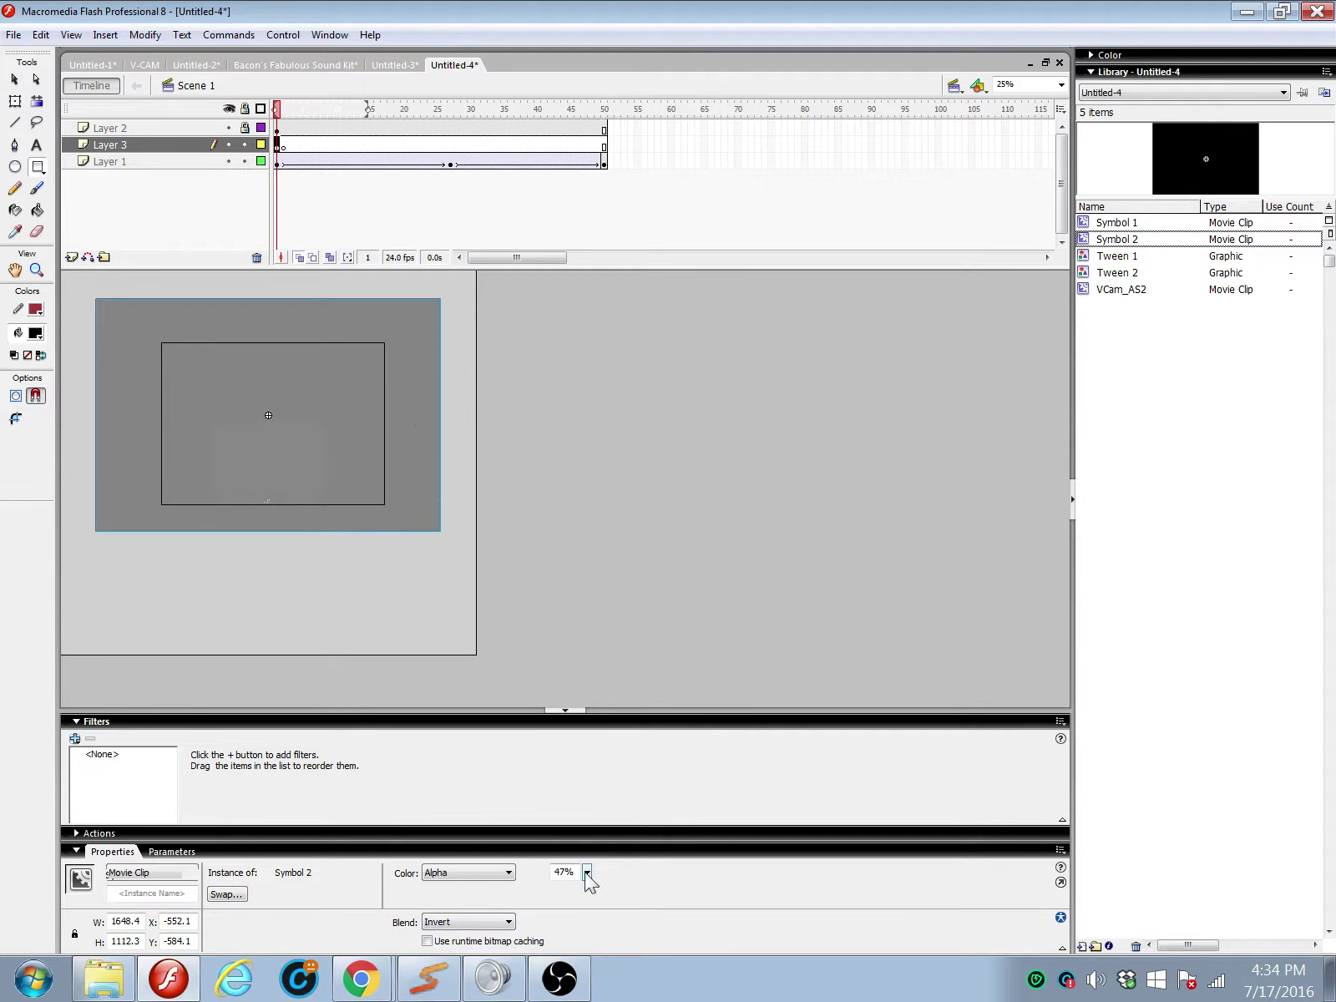
pyautogui.moveTo(587, 871); pyautogui.dragTo(589, 710)
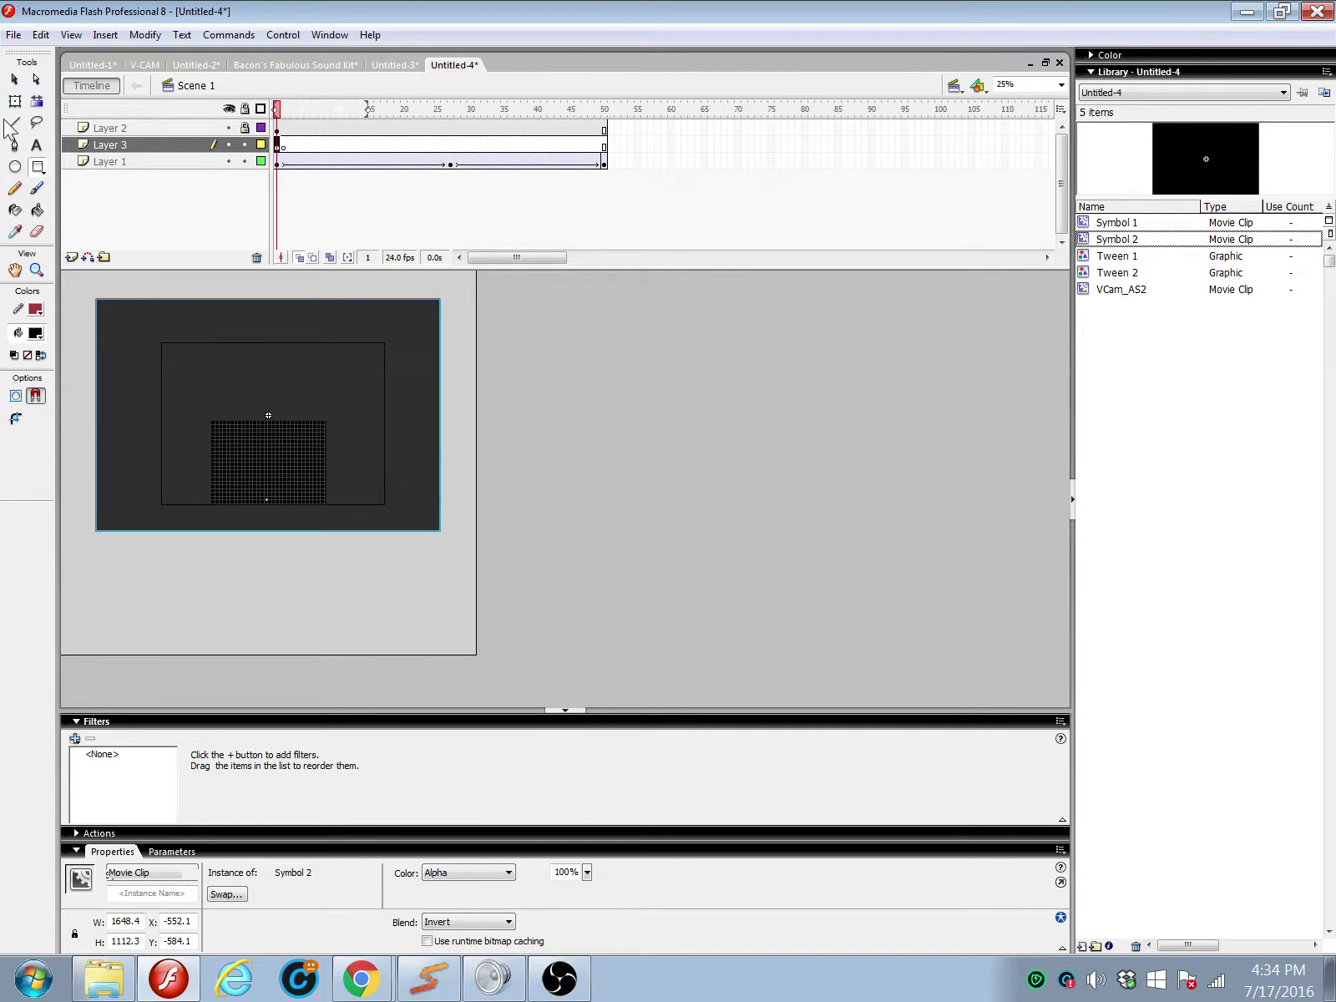
pyautogui.click(15, 80)
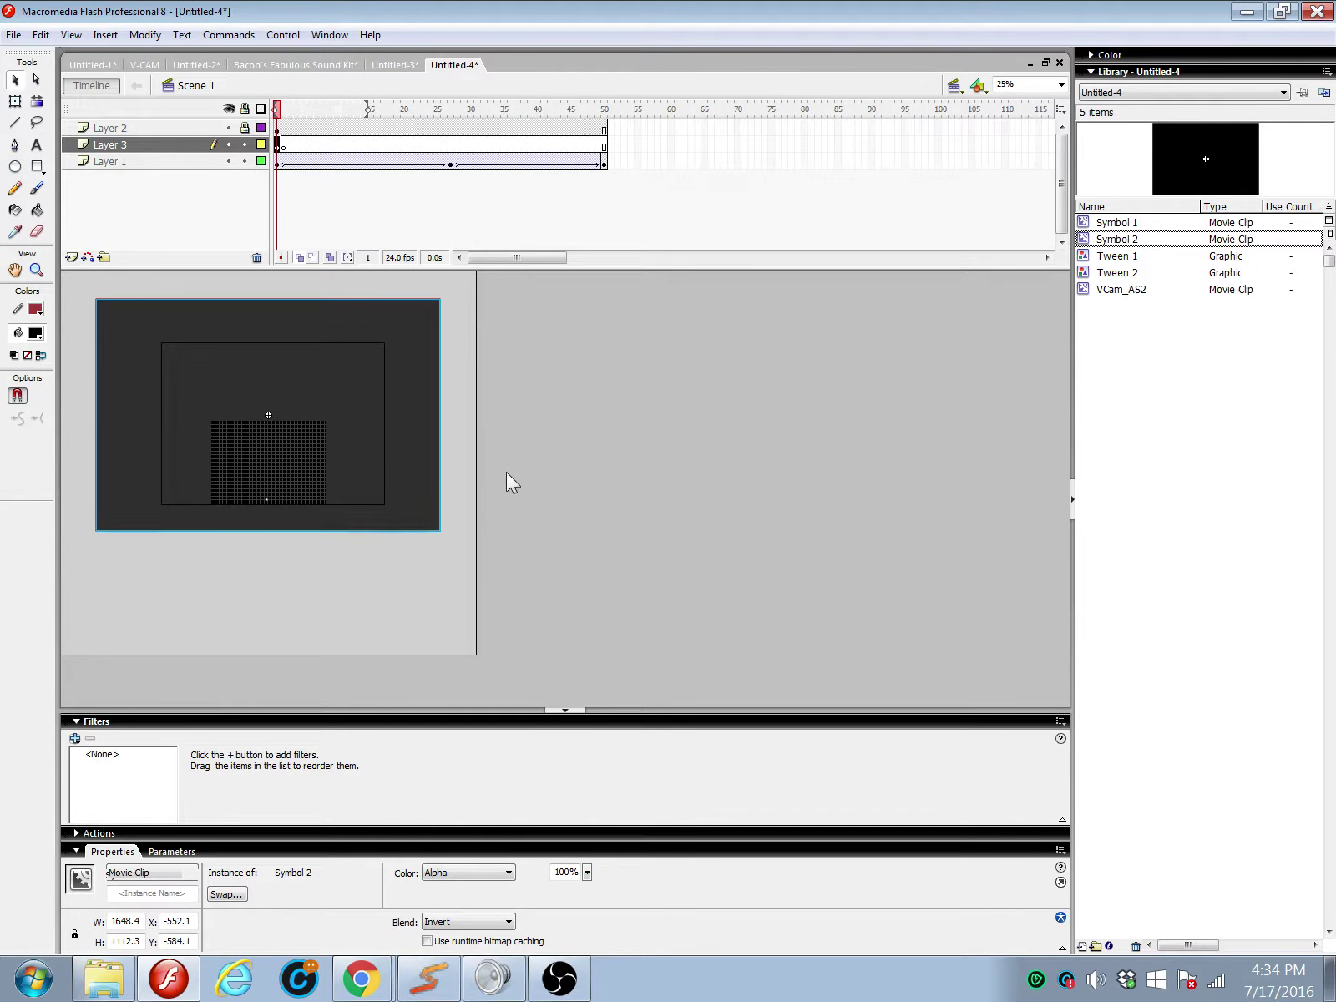
pyautogui.click(404, 549)
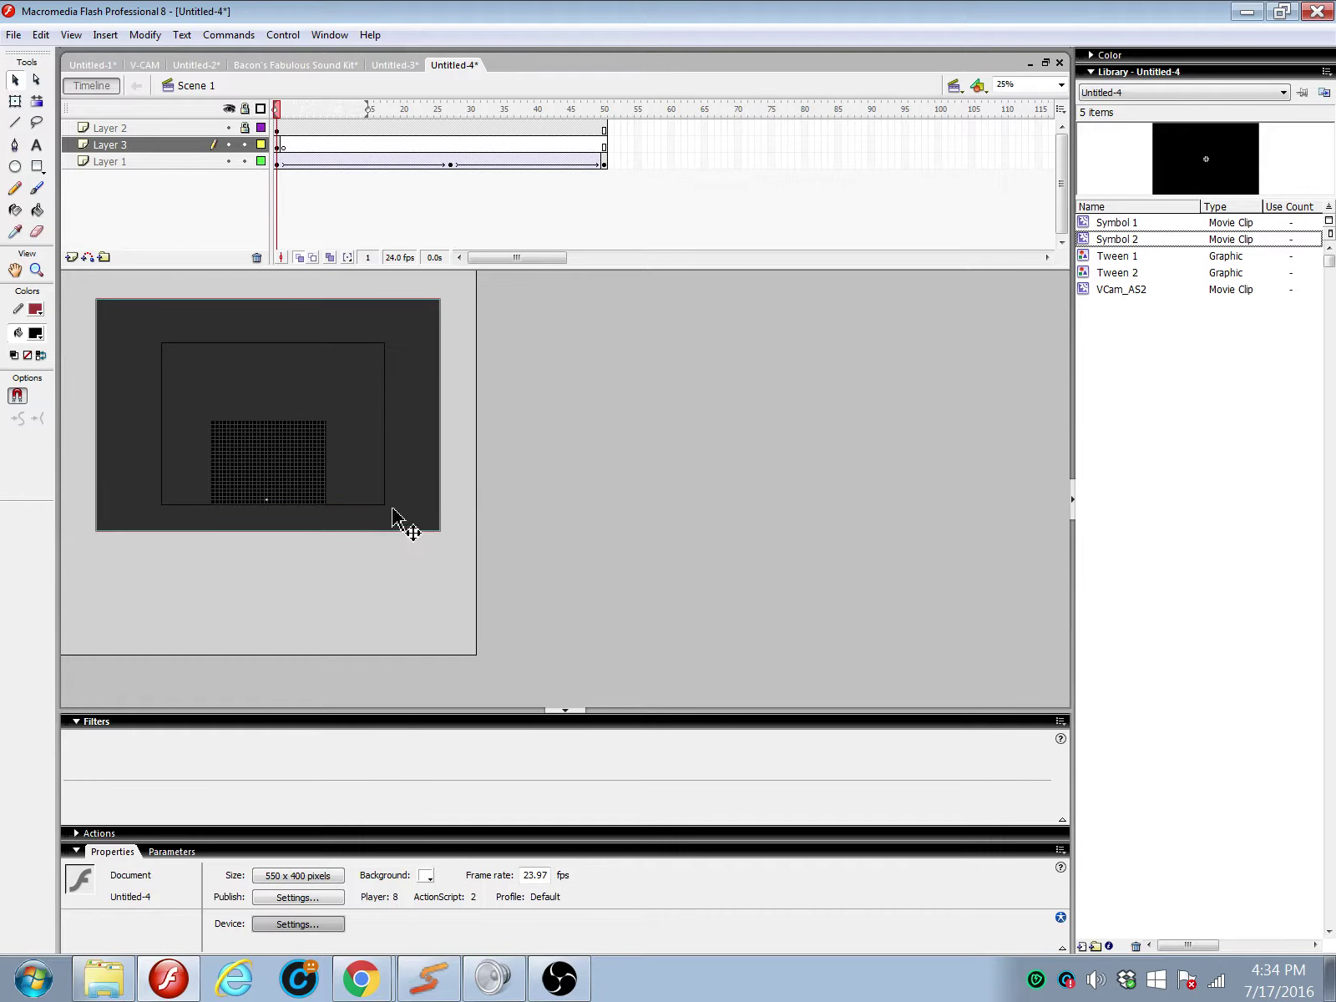
pyautogui.click(375, 527)
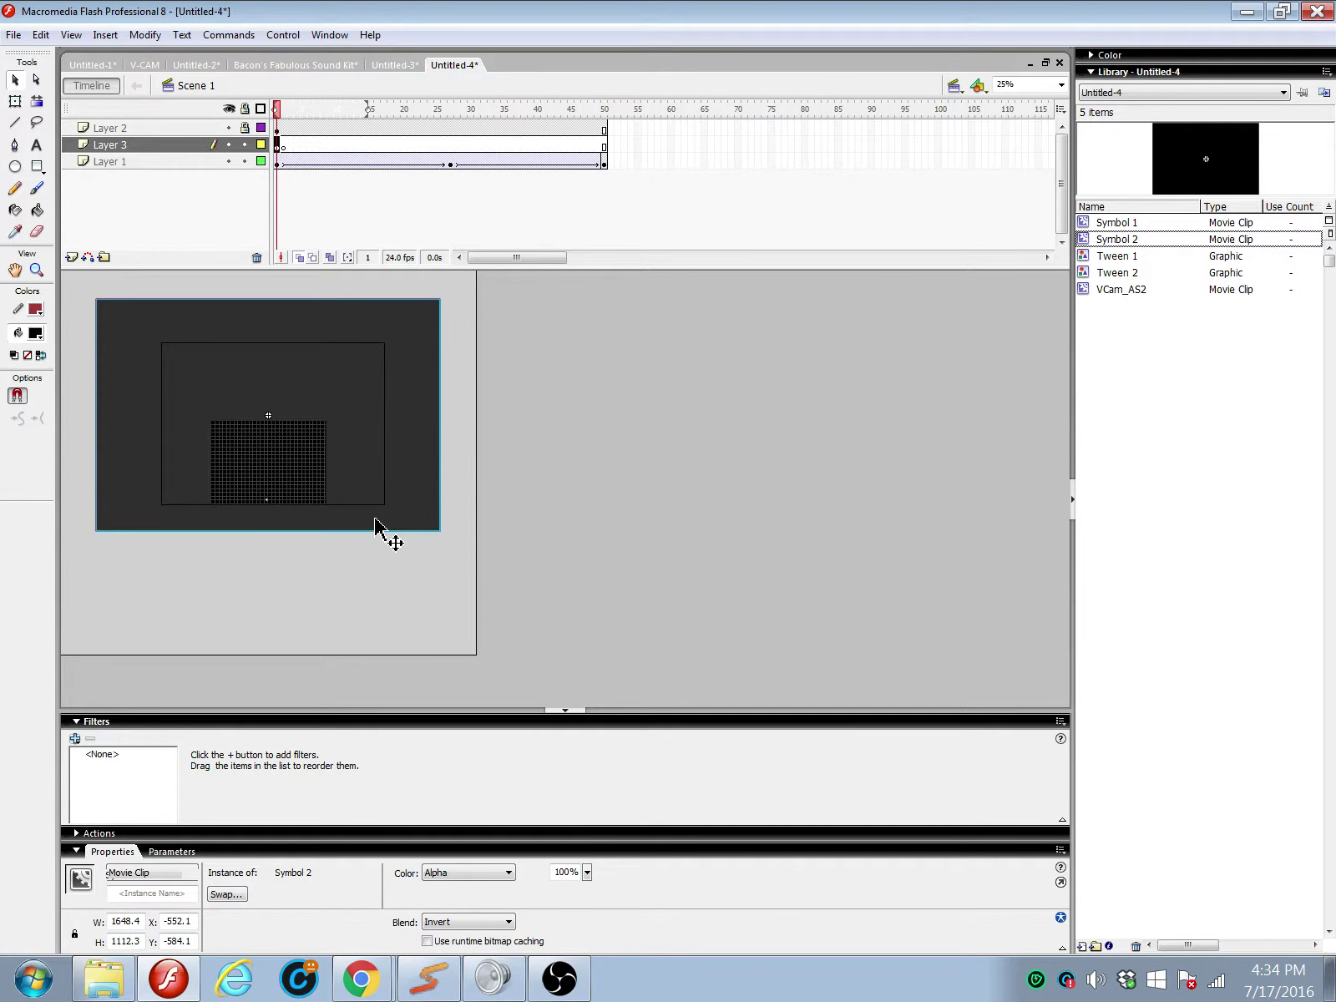
# Step: Move the inverting rectangle's keyframe on Layer 3 from frame 1 to frame 3
pyautogui.click(281, 147)
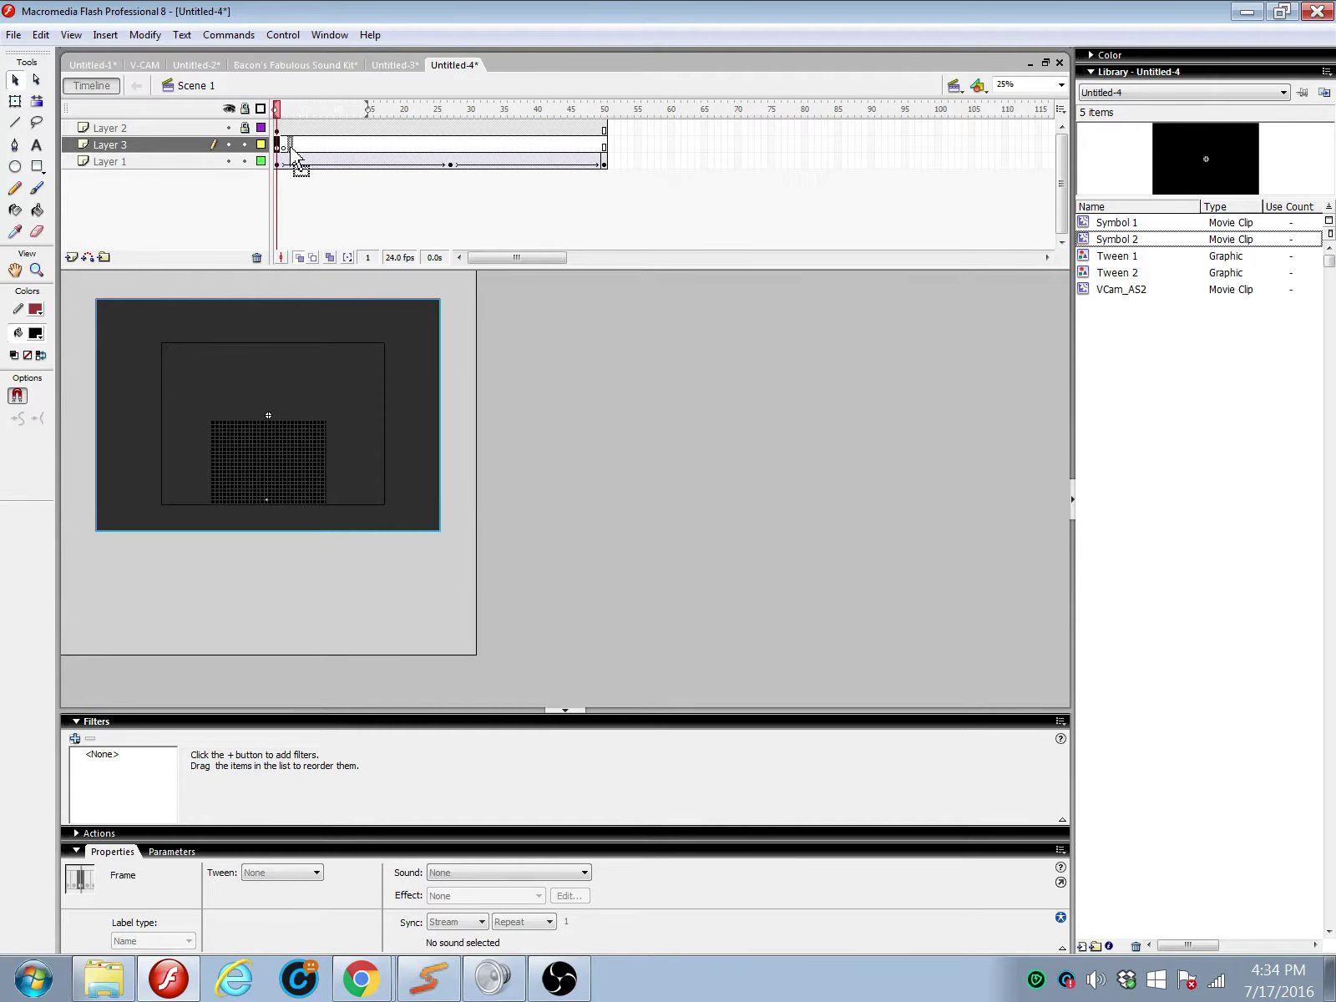
pyautogui.moveTo(292, 149); pyautogui.dragTo(289, 146)
pyautogui.click(282, 144)
pyautogui.click(290, 144)
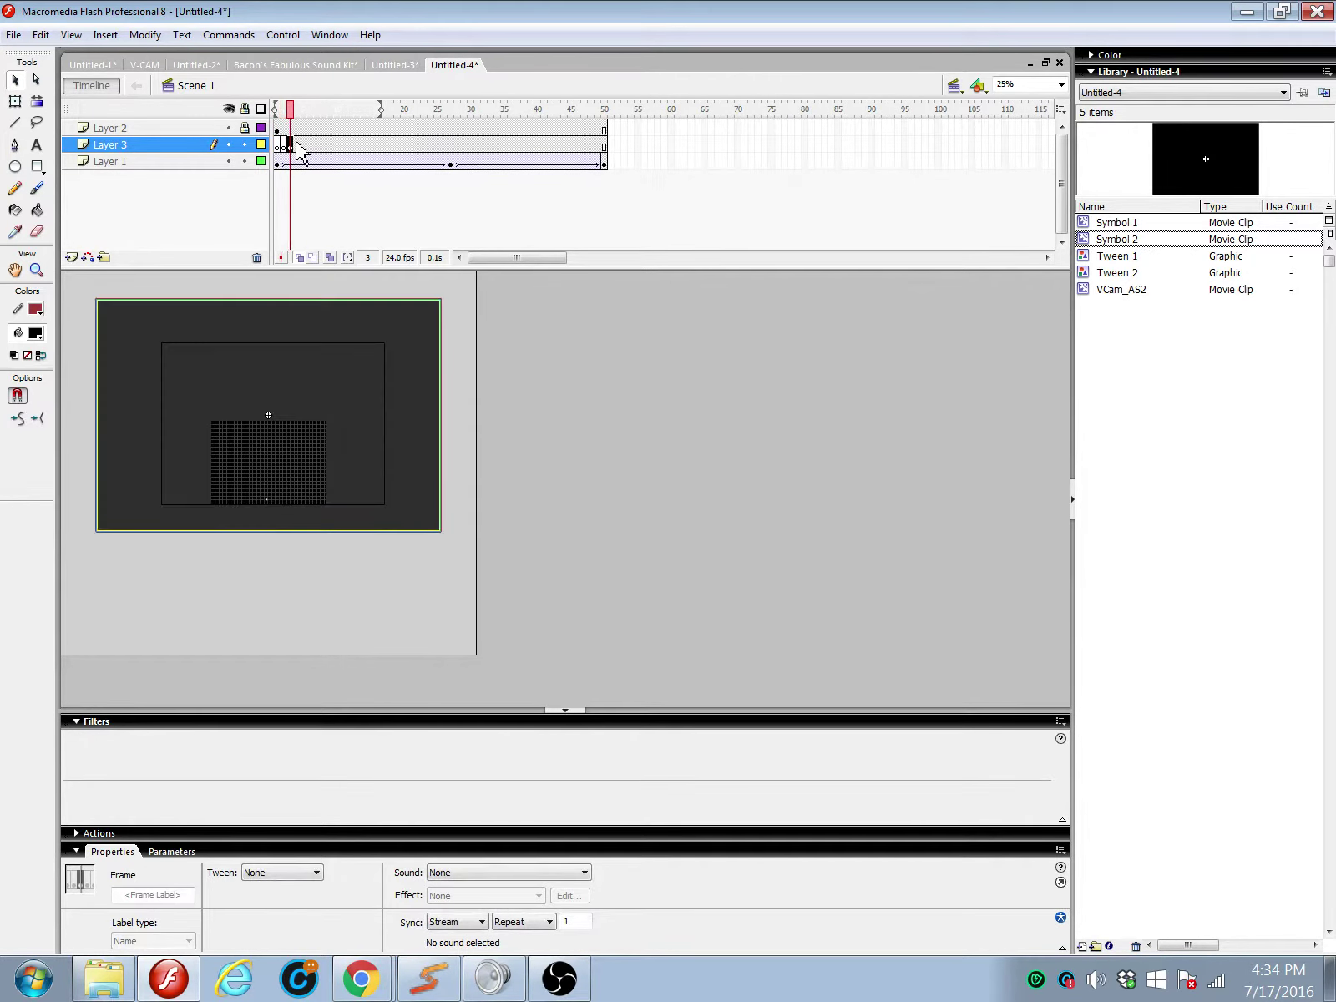
# Step: Insert a blank keyframe at frame 4 of Layer 3 and test the movie
pyautogui.rightClick(301, 152)
pyautogui.click(379, 239)
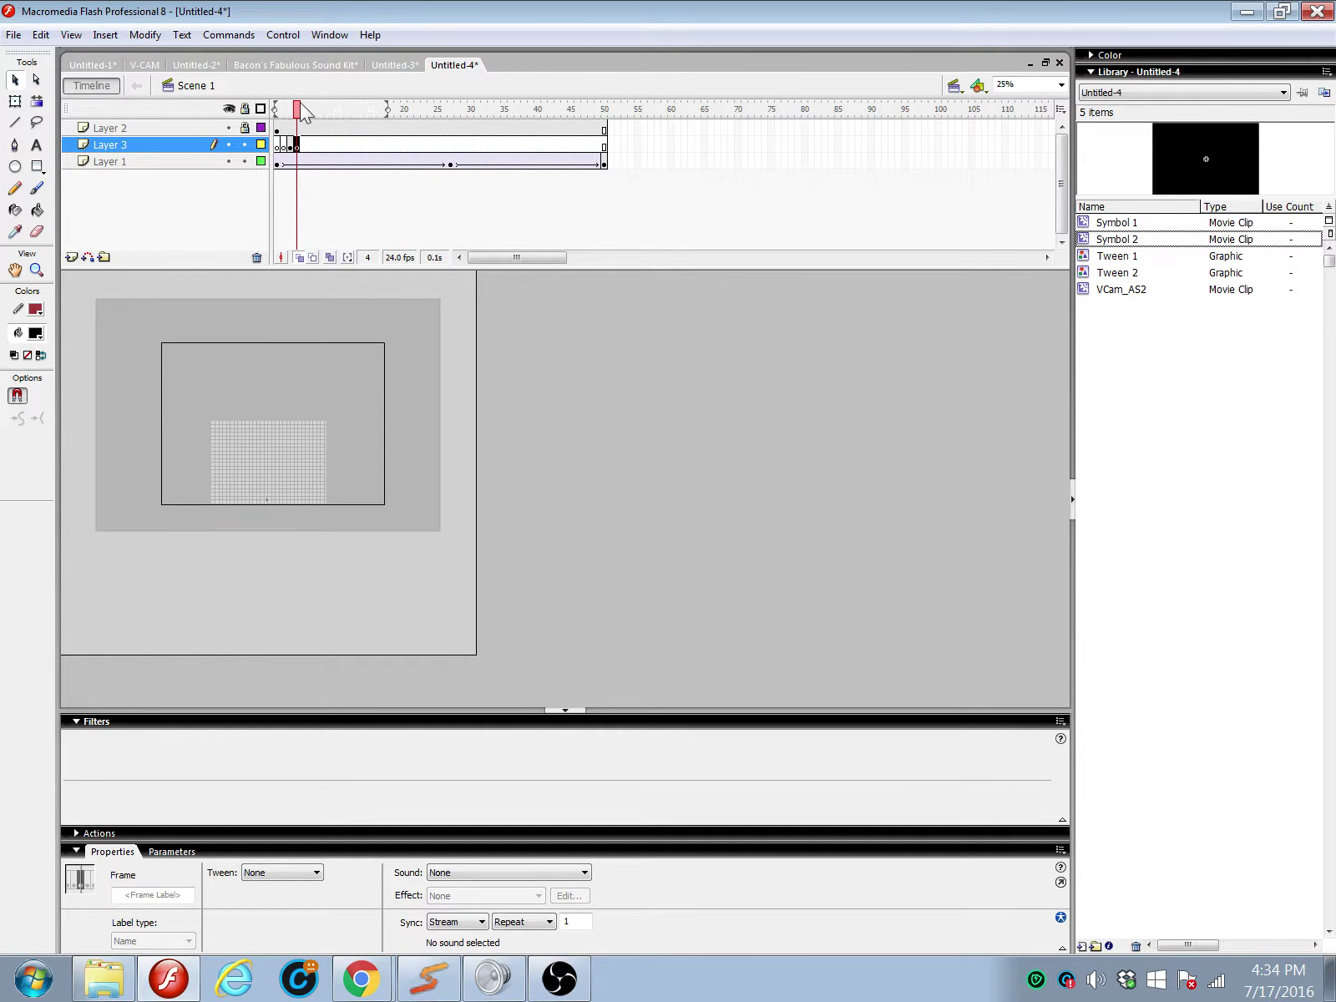
pyautogui.hotkey('ctrl', 'Return')
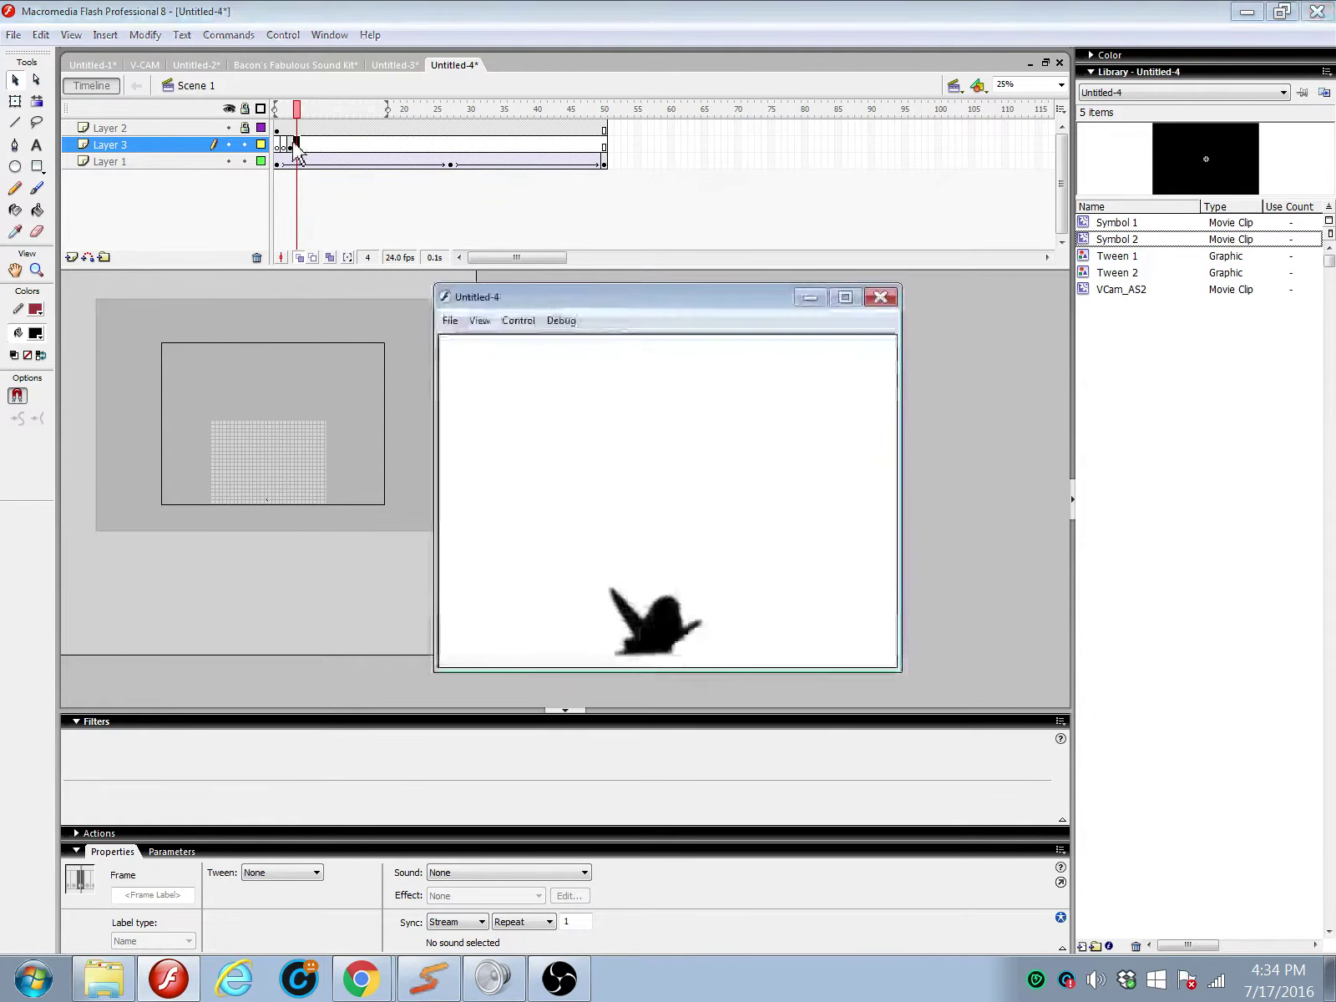
pyautogui.click(880, 296)
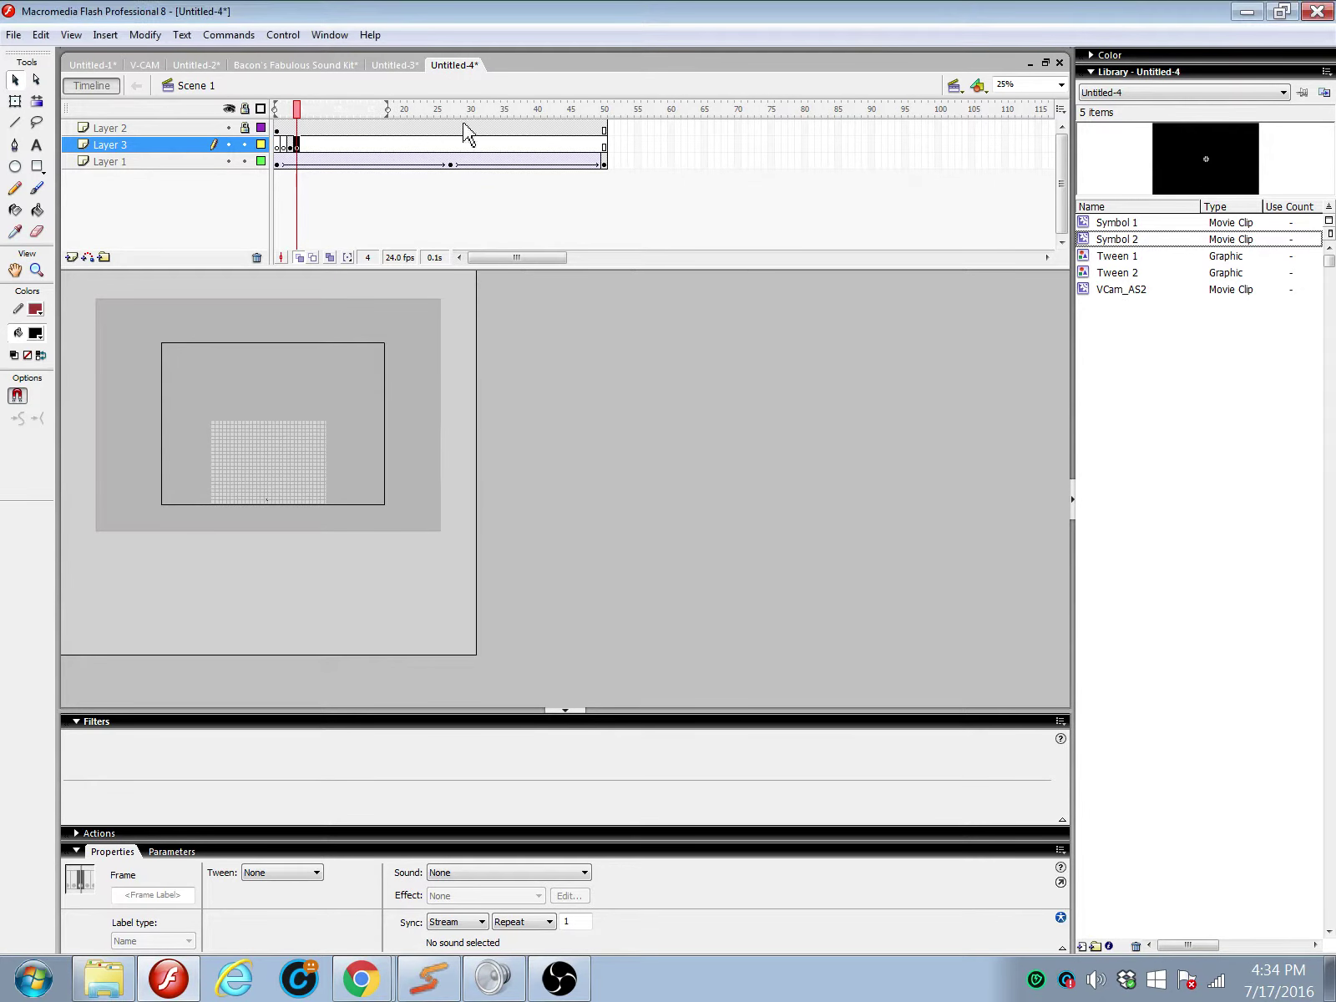
# Step: Copy the inverting rectangle's keyframe at frame 3 of Layer 3
pyautogui.click(290, 147)
pyautogui.rightClick(291, 148)
pyautogui.click(367, 334)
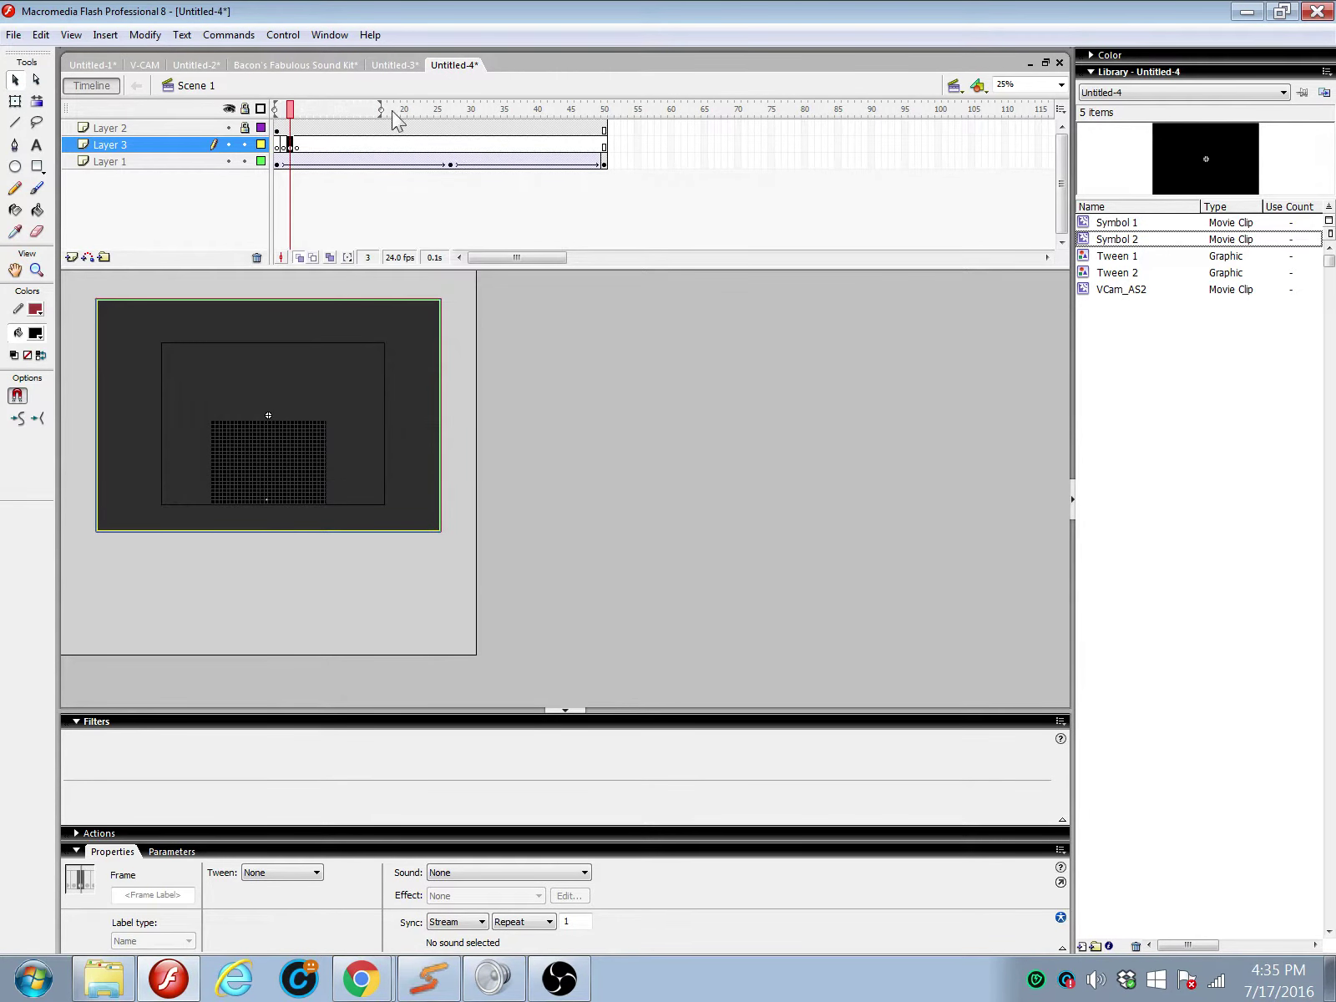
pyautogui.click(451, 143)
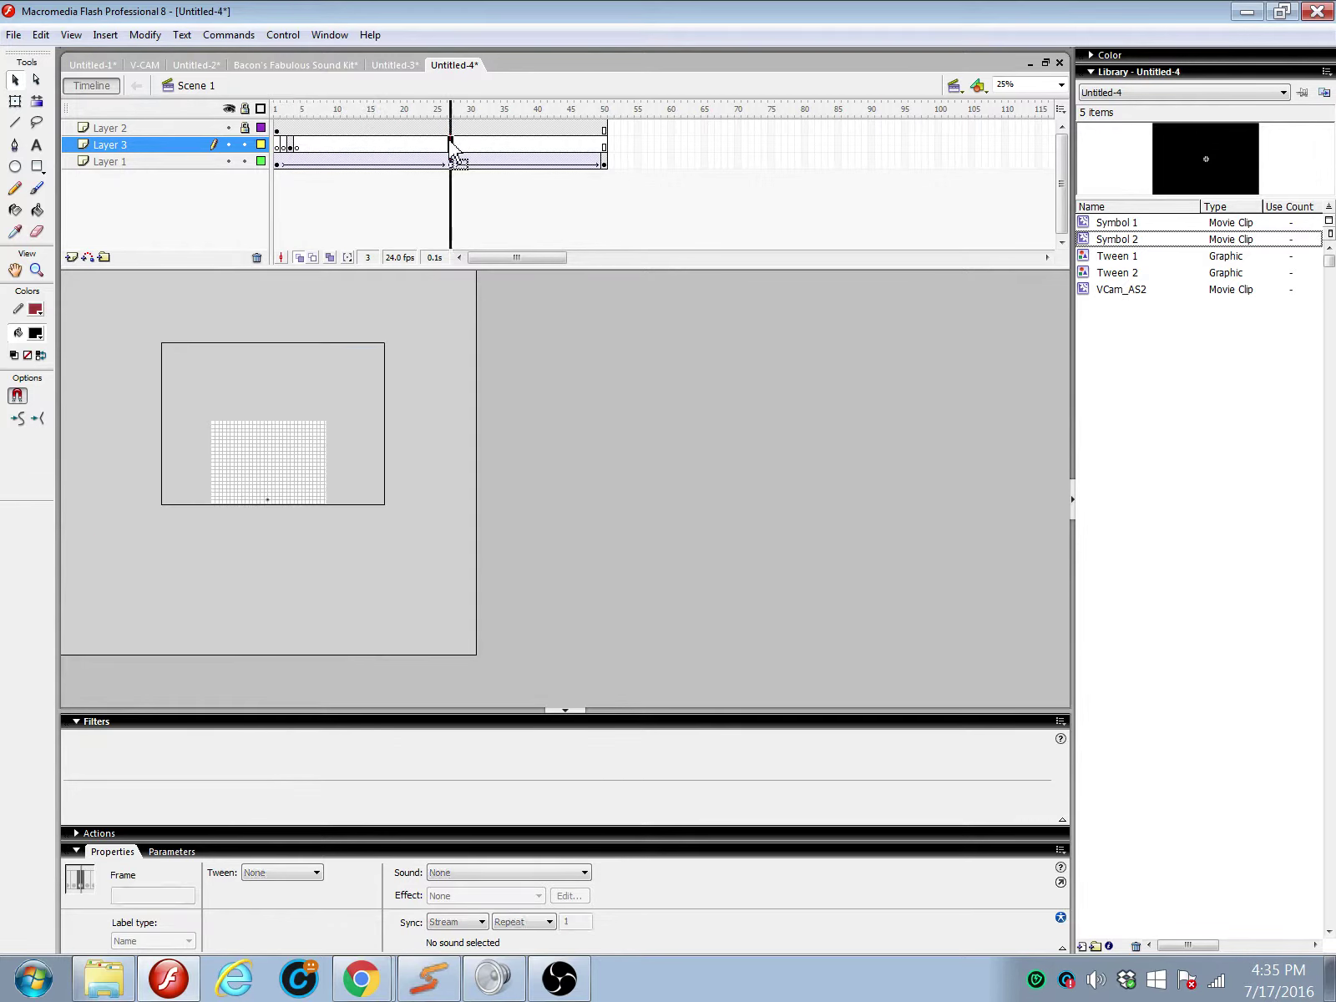
pyautogui.rightClick(410, 147)
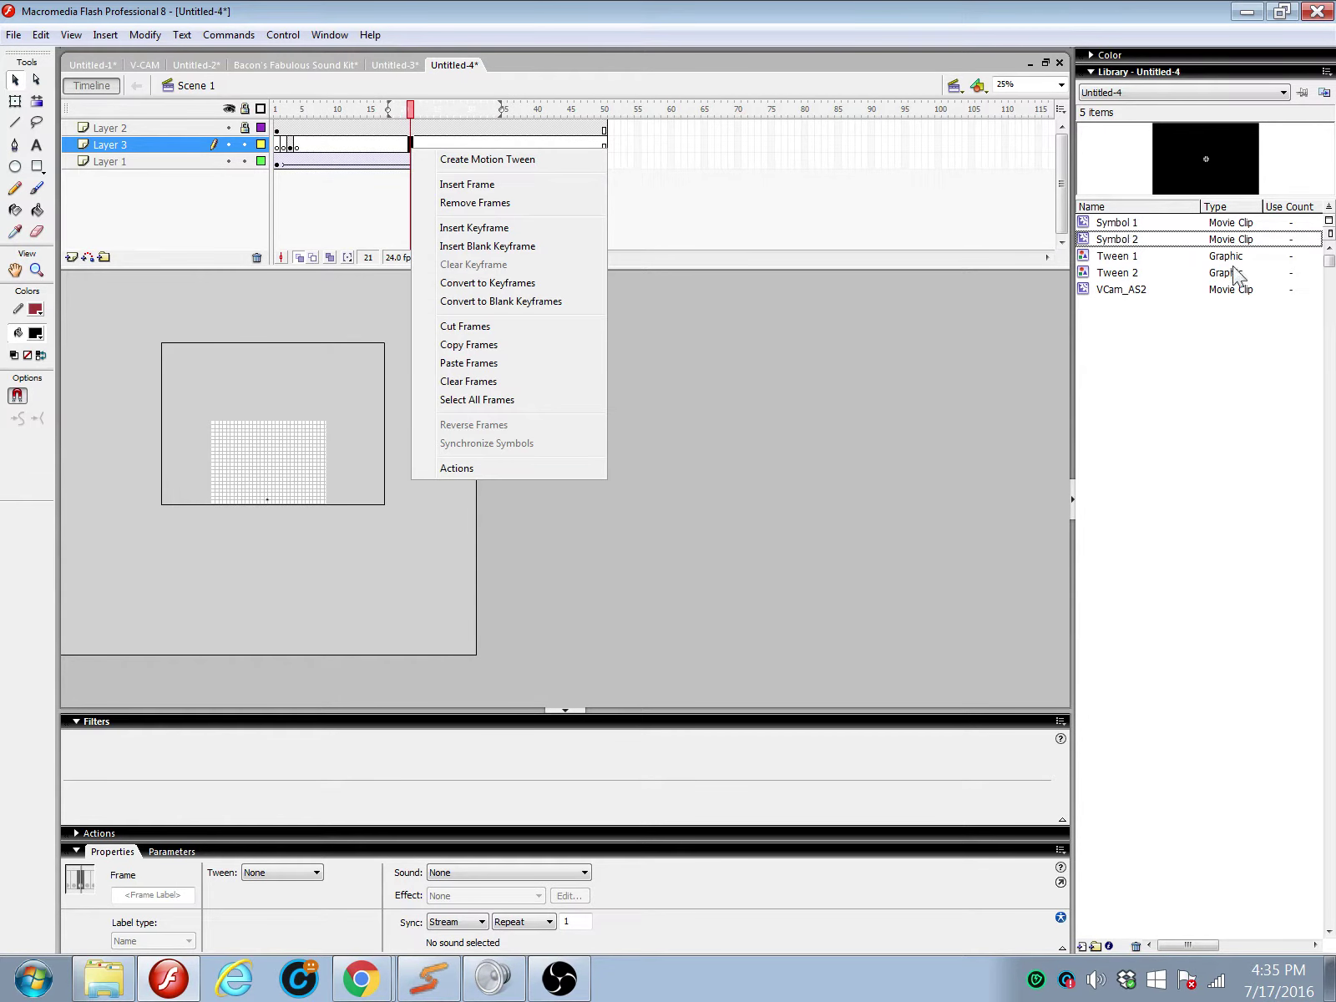
# Step: Open Symbol 1 from the library, check at which frame its second blast begins, and return to Scene 1
pyautogui.click(1143, 235)
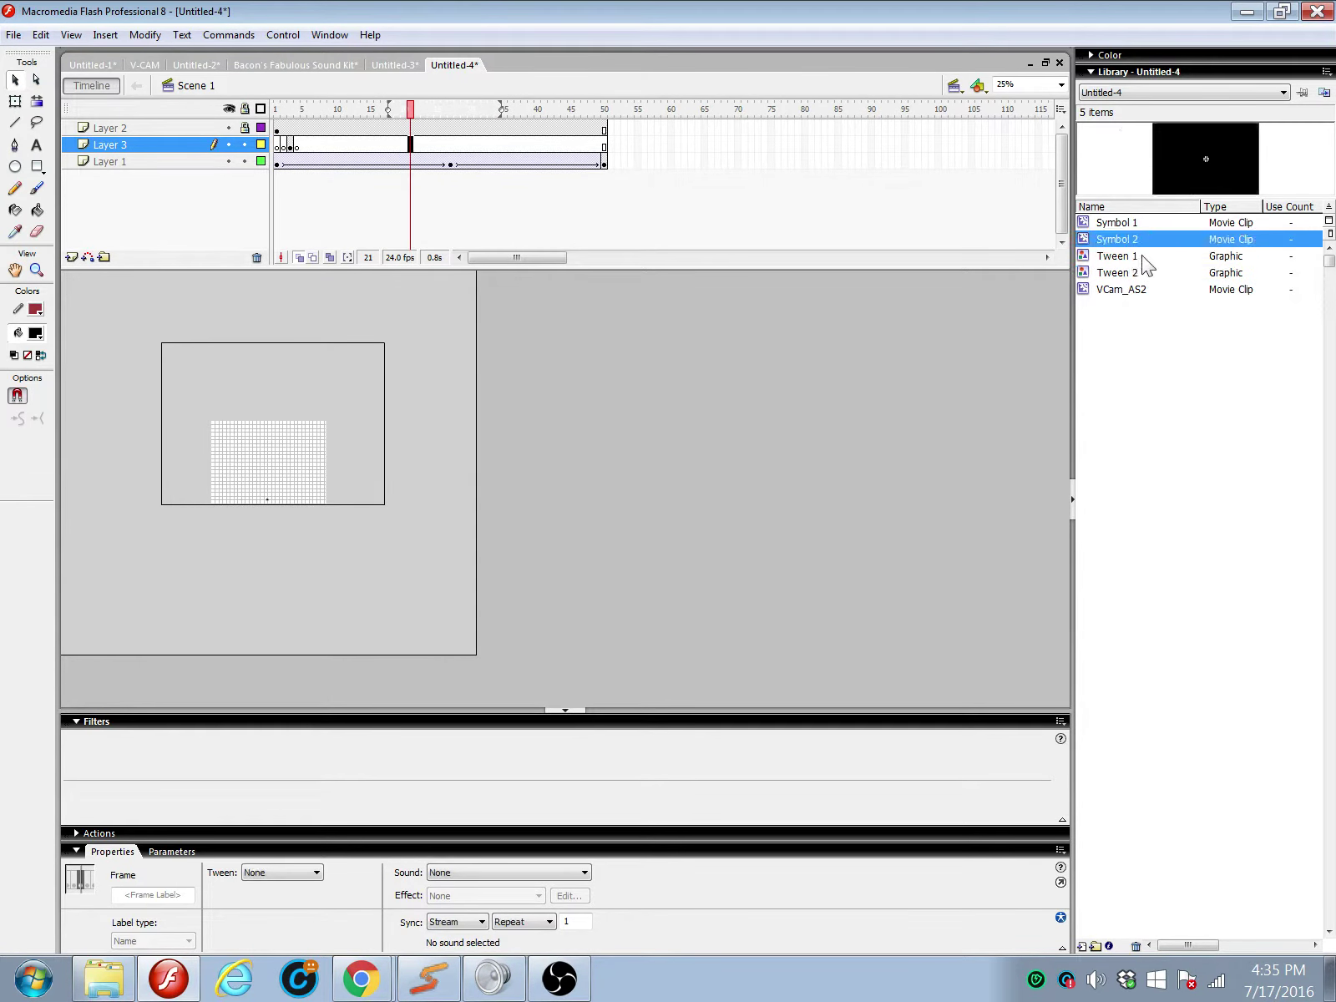
pyautogui.click(1131, 225)
pyautogui.doubleClick(1181, 179)
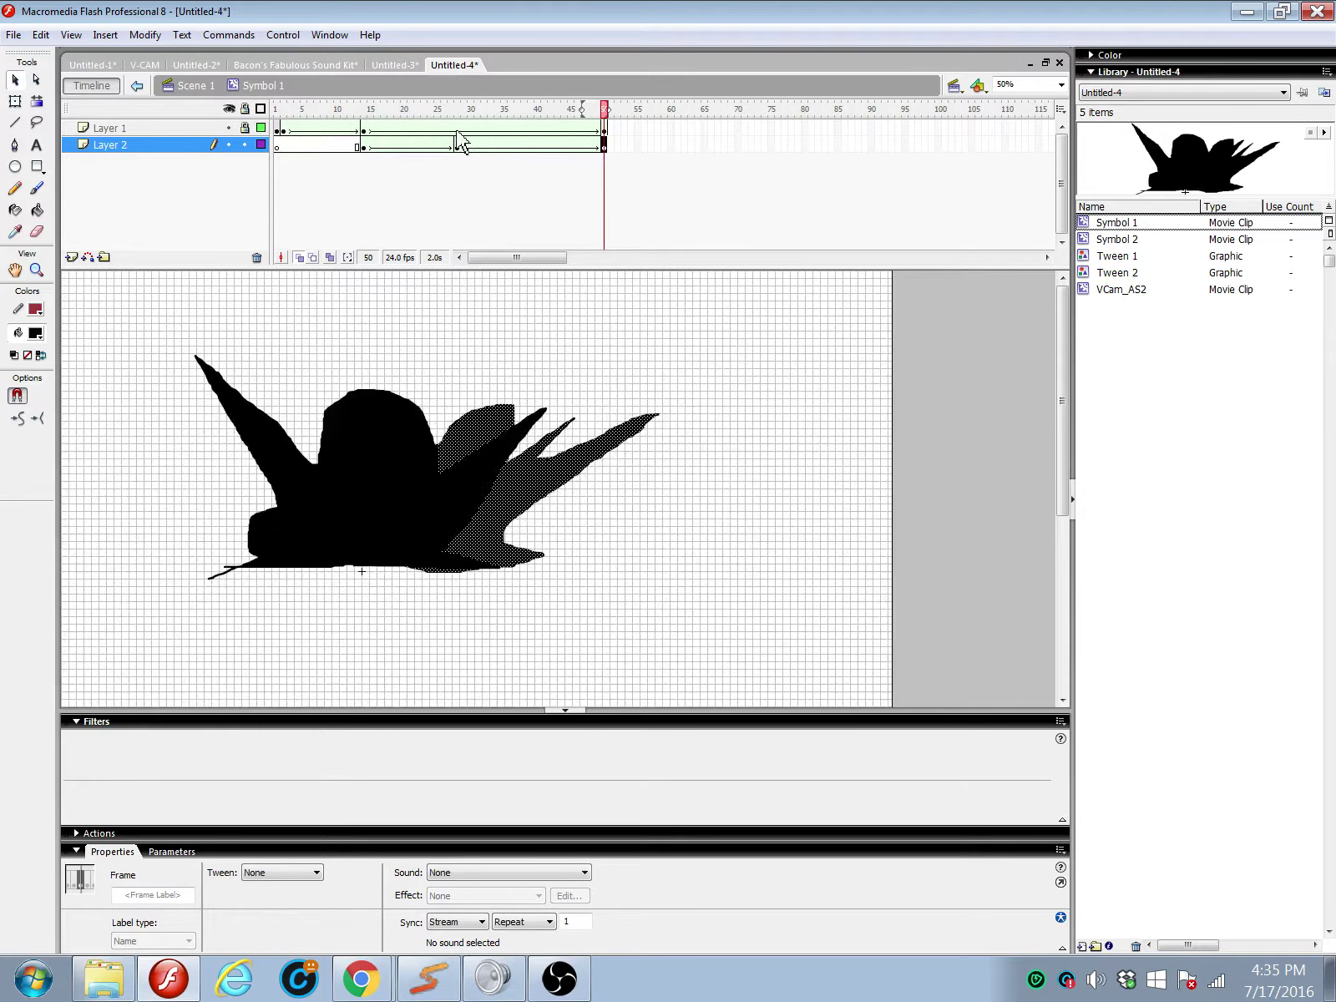
pyautogui.click(457, 148)
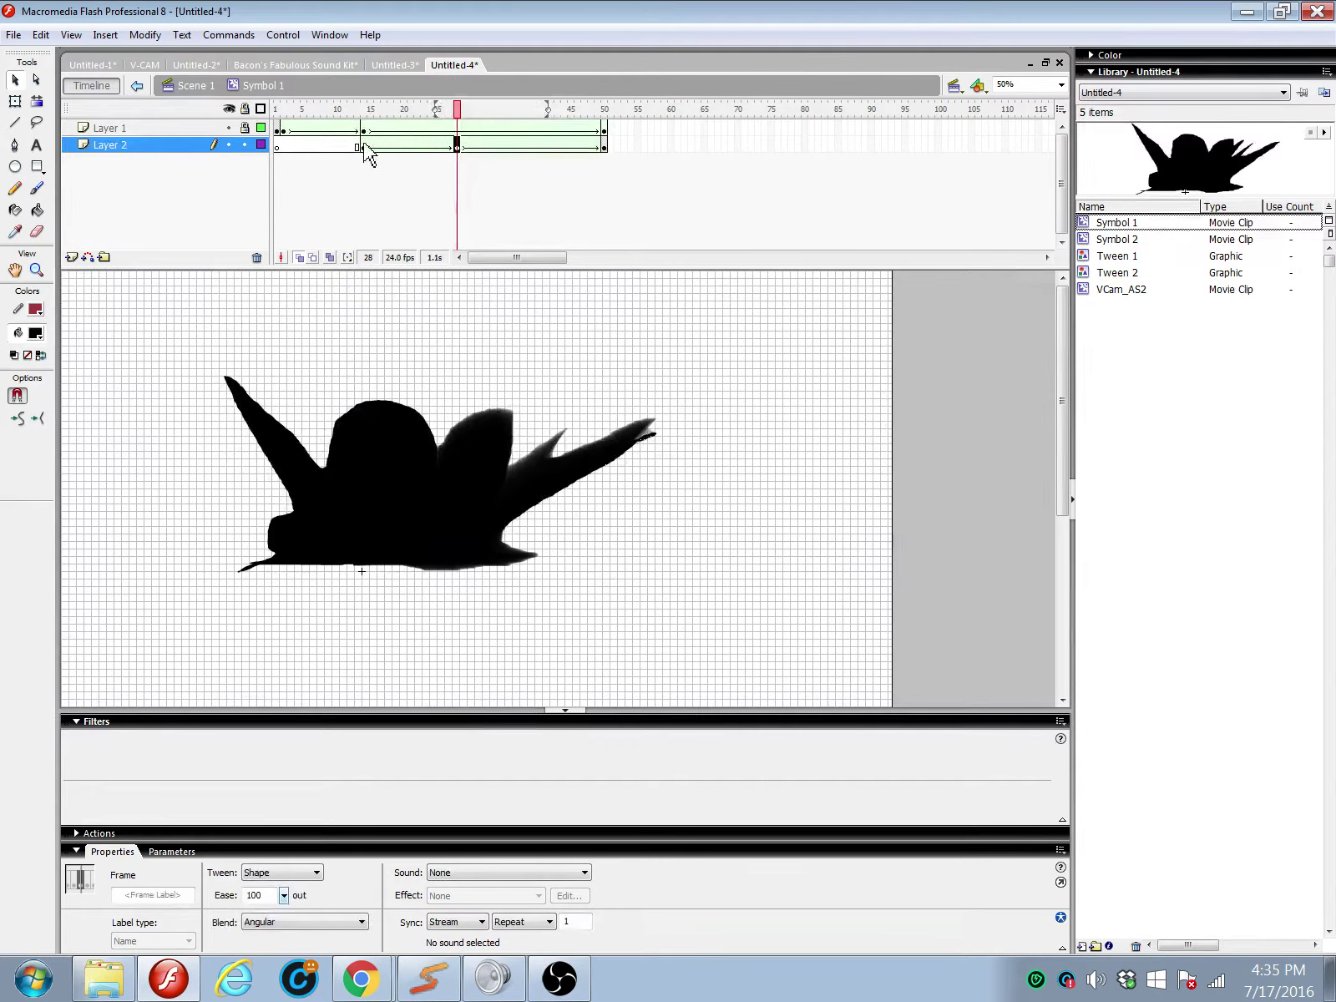
pyautogui.click(196, 87)
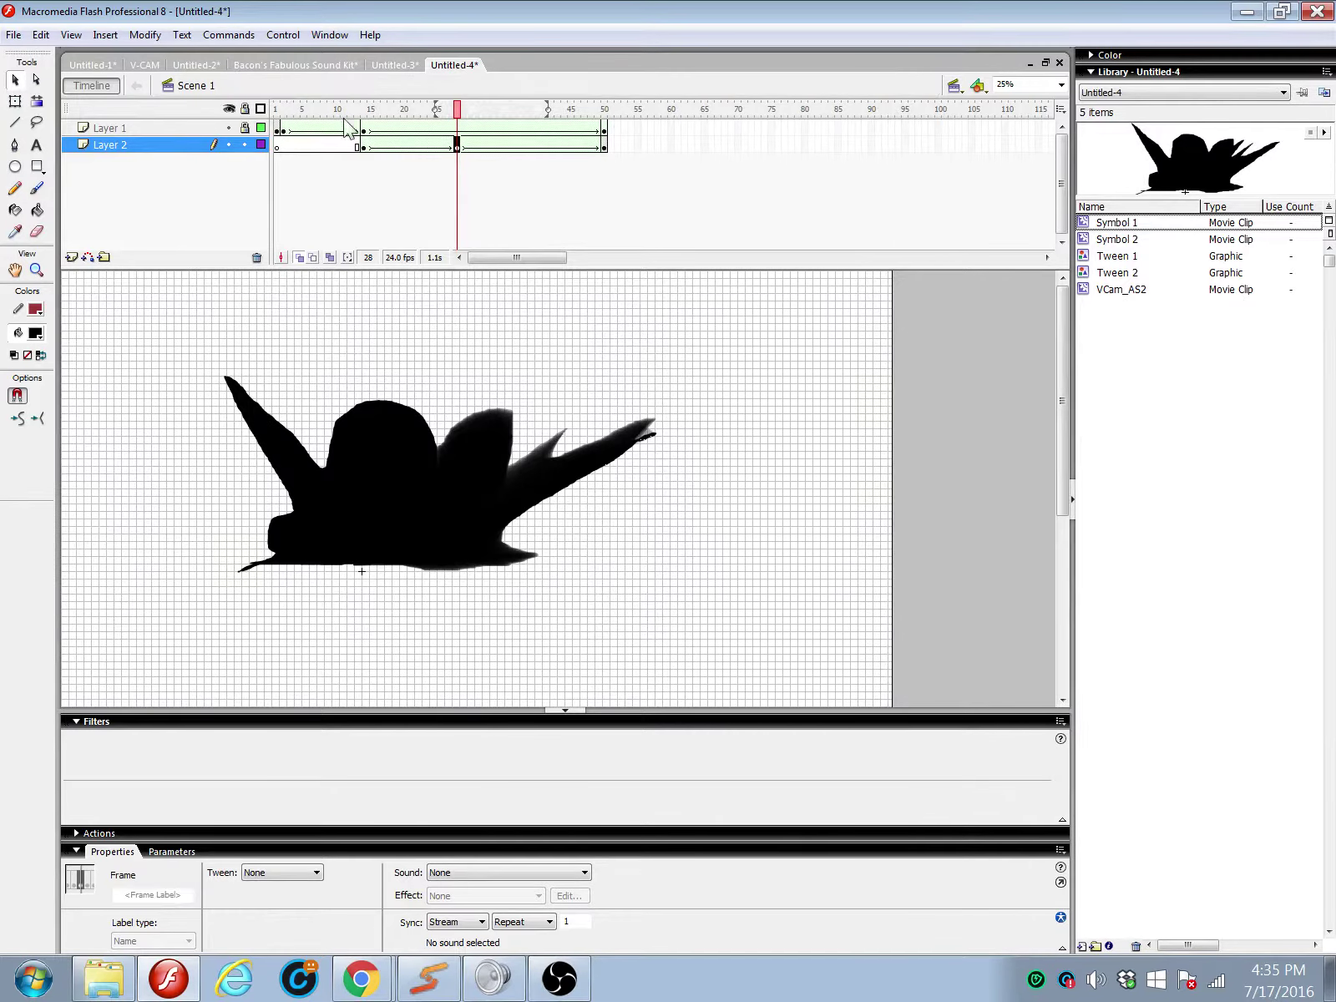
# Step: Insert a blank keyframe at frame 14 of Layer 2 and paste the copied inverting rectangle frame into it
pyautogui.click(364, 128)
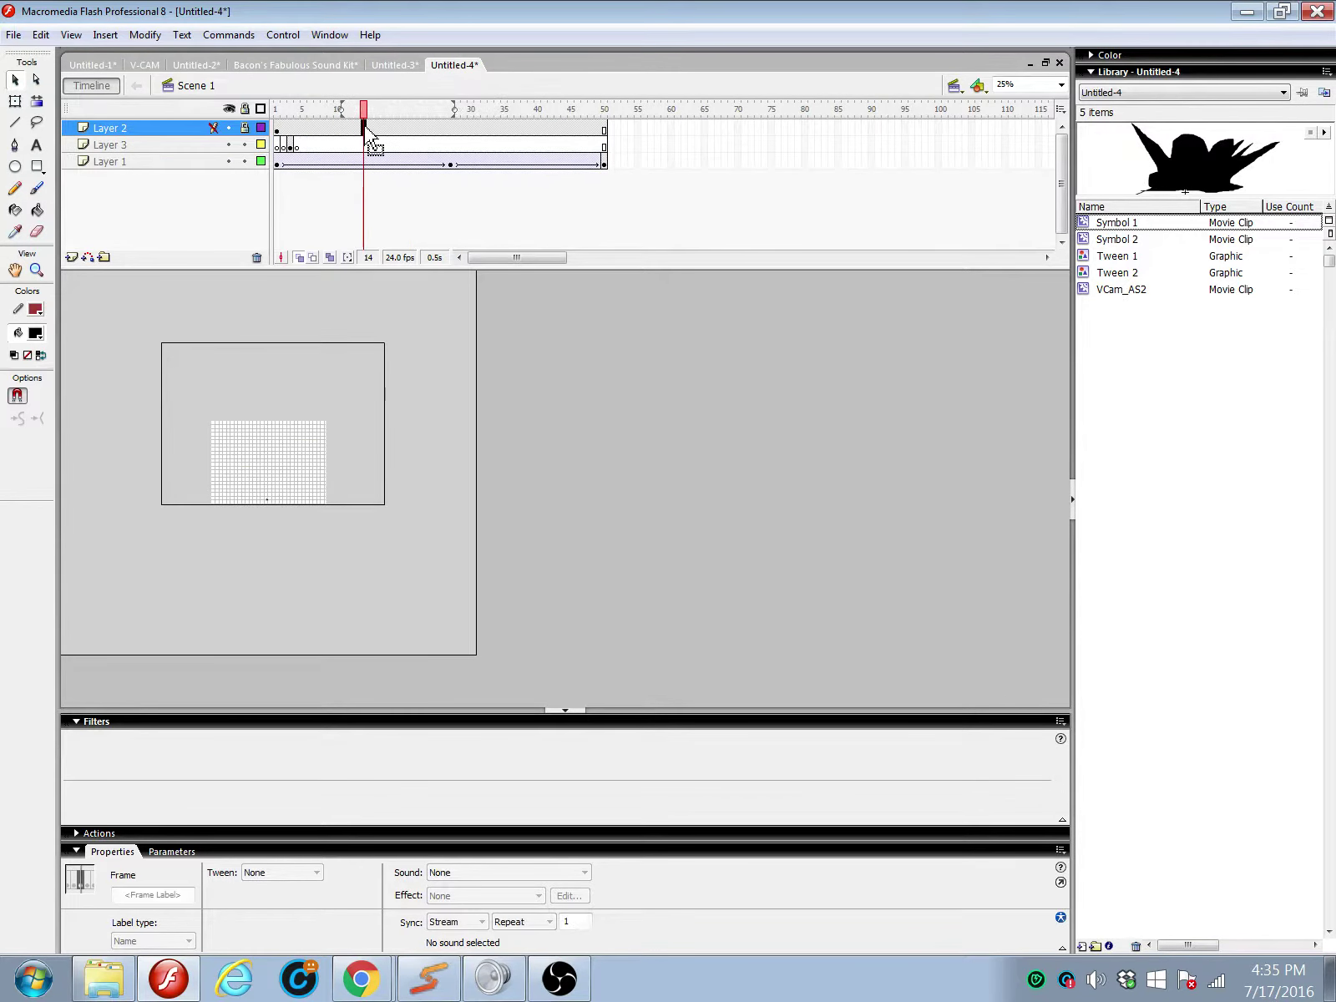
pyautogui.rightClick(363, 127)
pyautogui.click(417, 224)
pyautogui.click(1169, 289)
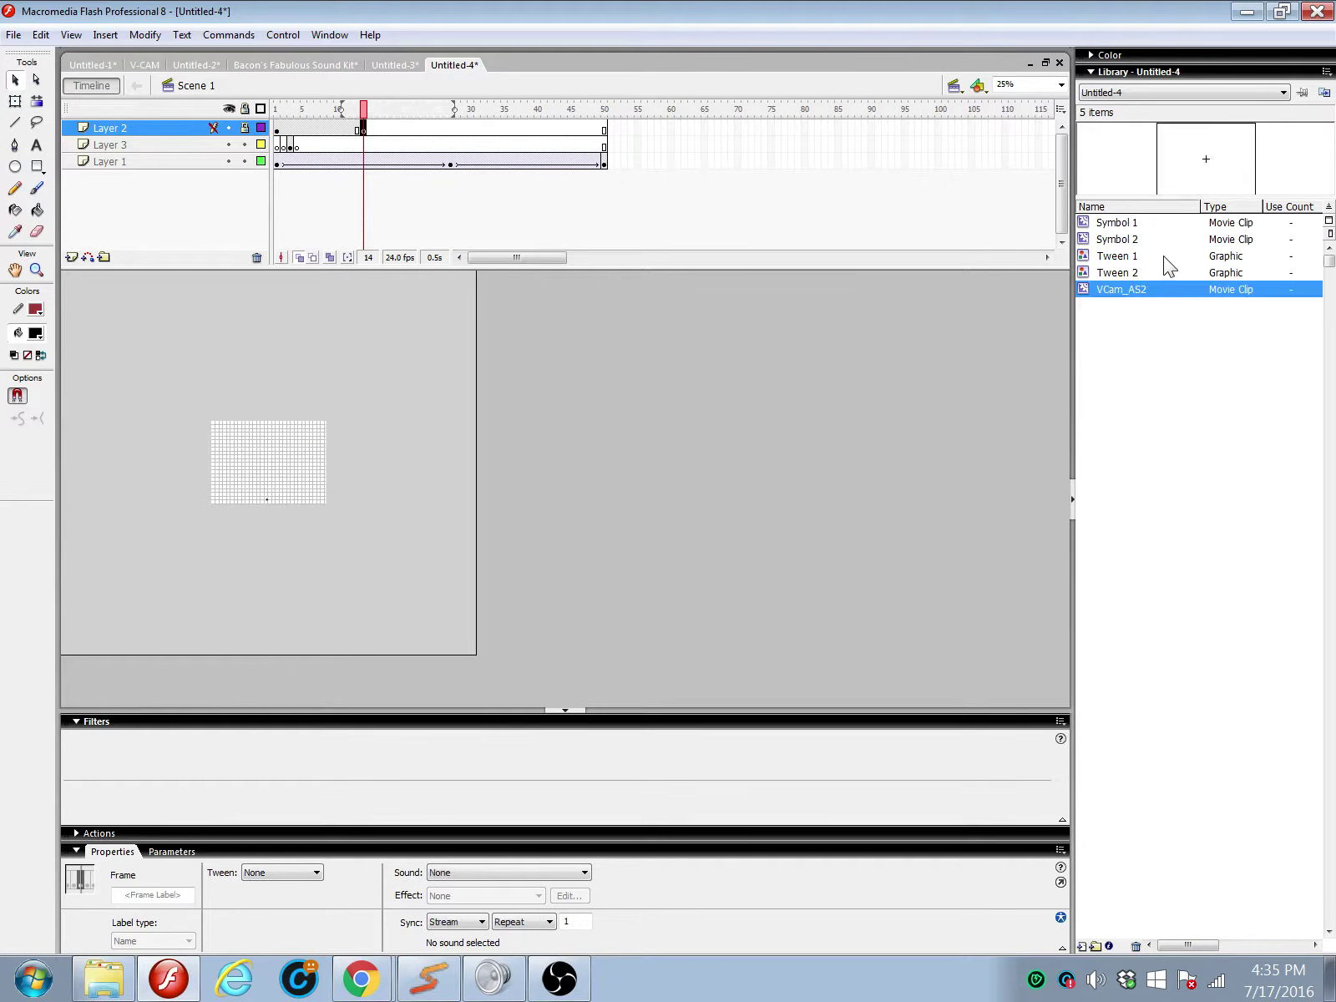
pyautogui.click(1161, 255)
pyautogui.click(1153, 271)
pyautogui.click(1146, 237)
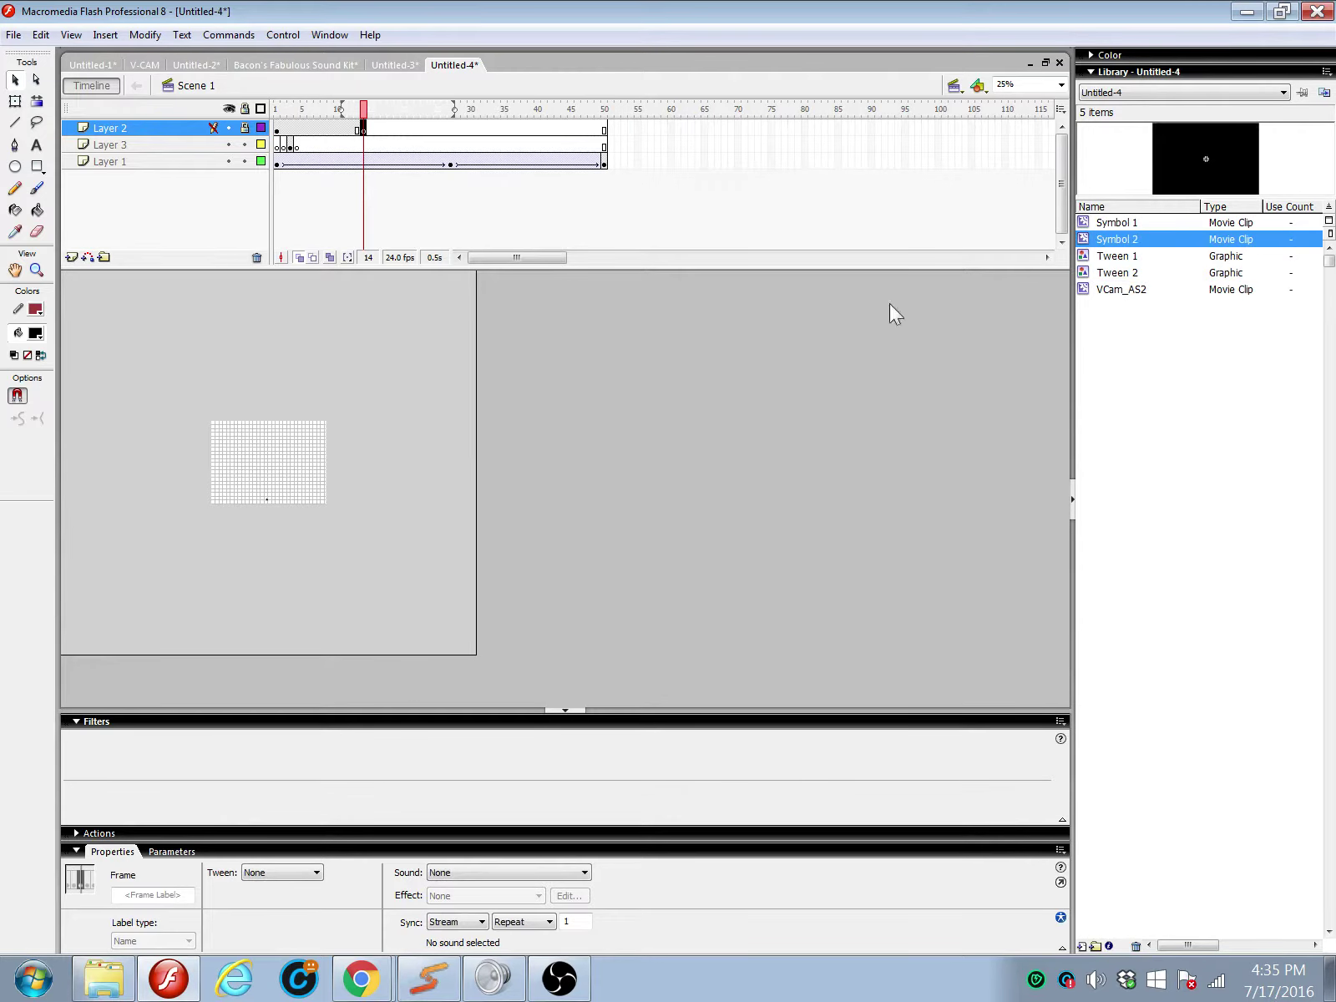
pyautogui.rightClick(817, 330)
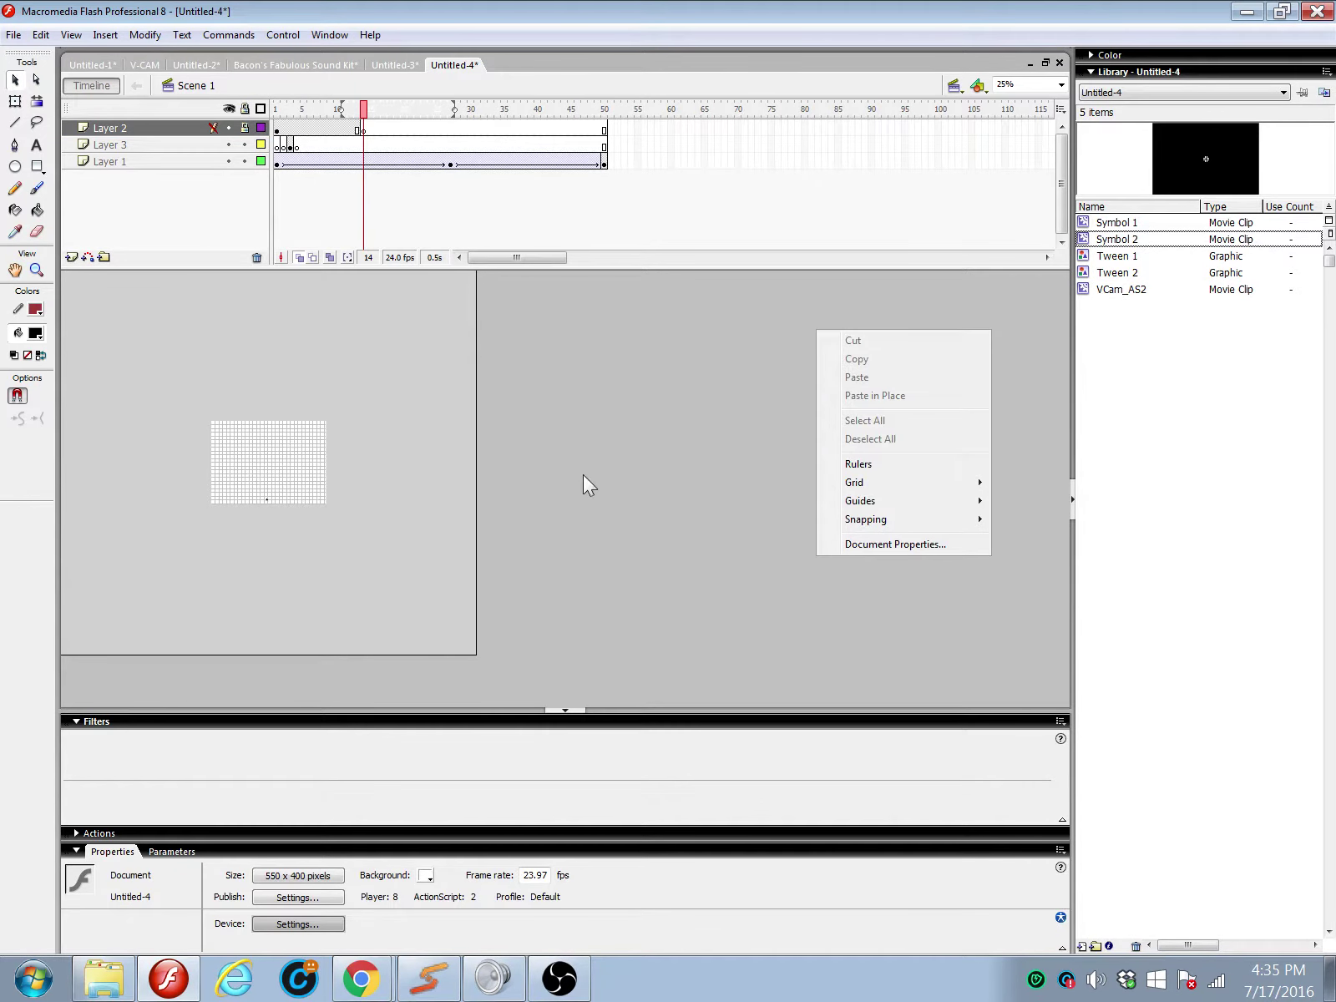
pyautogui.click(494, 460)
pyautogui.rightClick(497, 461)
pyautogui.rightClick(364, 130)
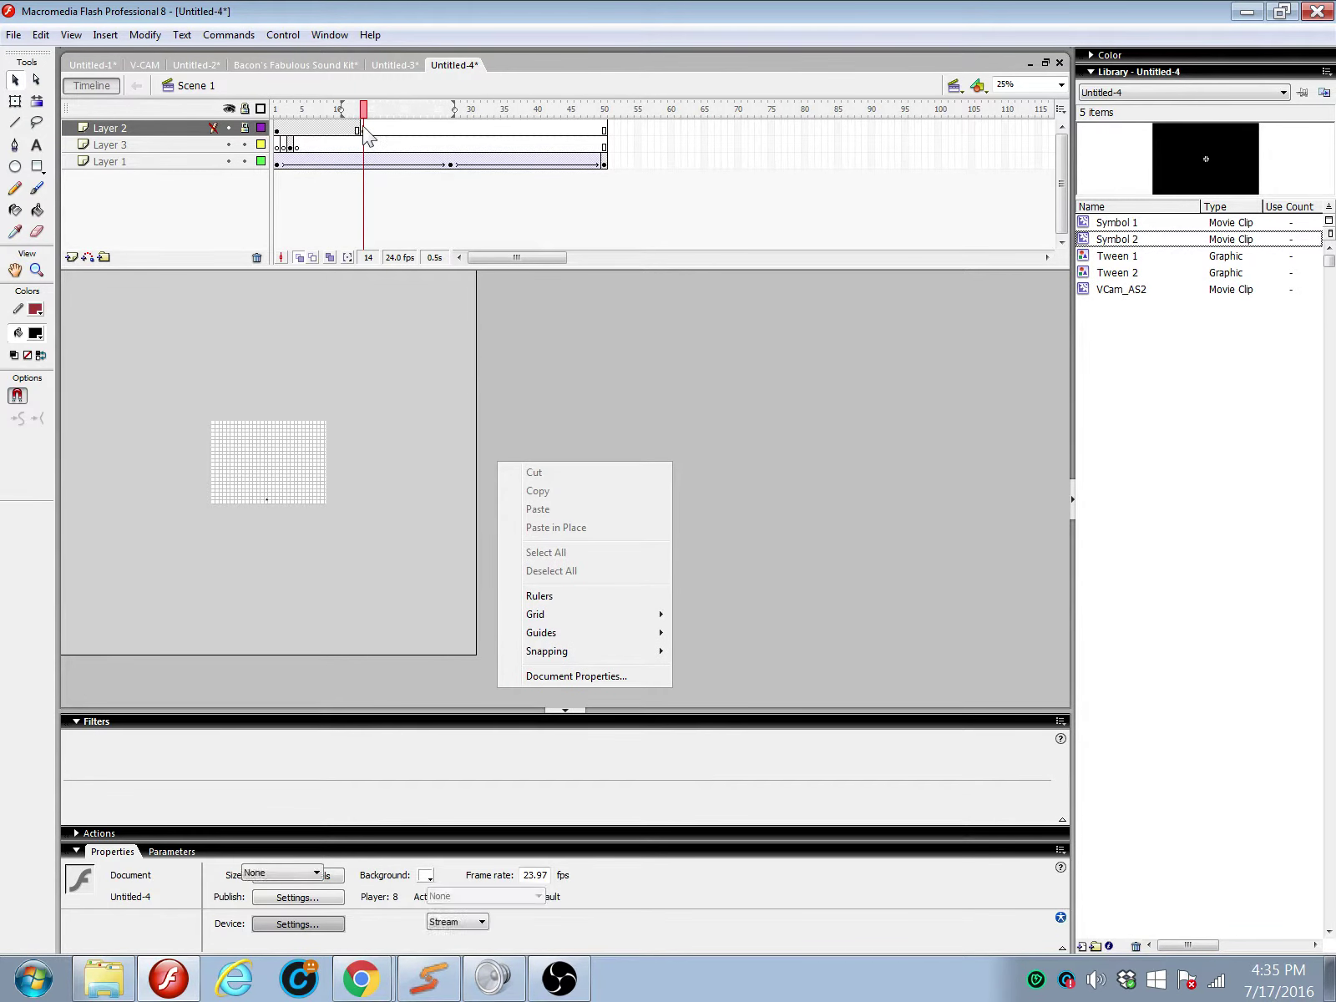
pyautogui.click(418, 340)
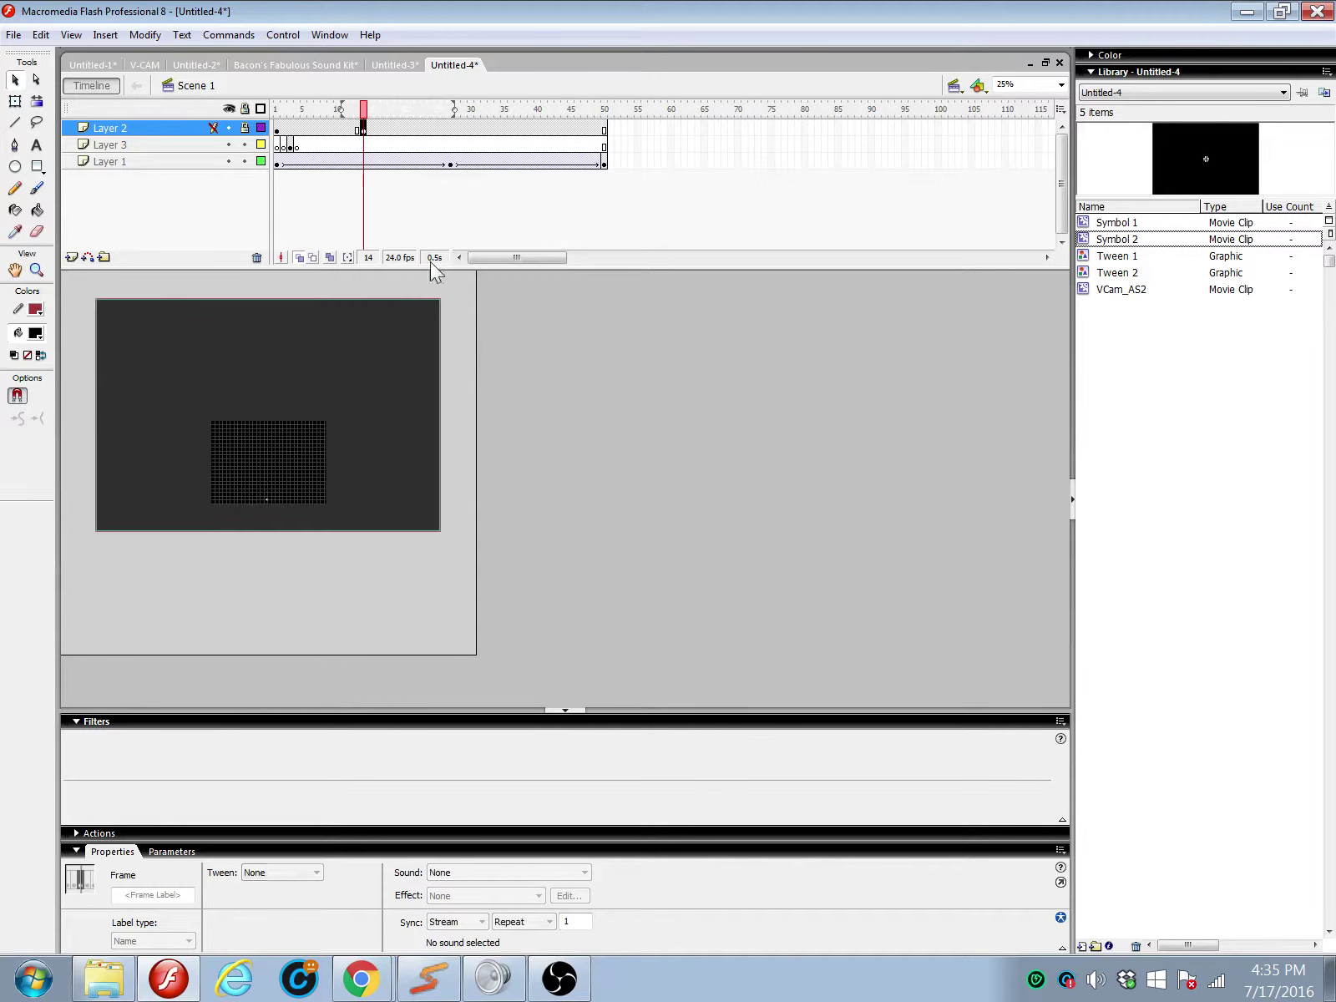
# Step: End the second flash with a blank keyframe at frame 15 of Layer 2 and test the movie
pyautogui.rightClick(370, 129)
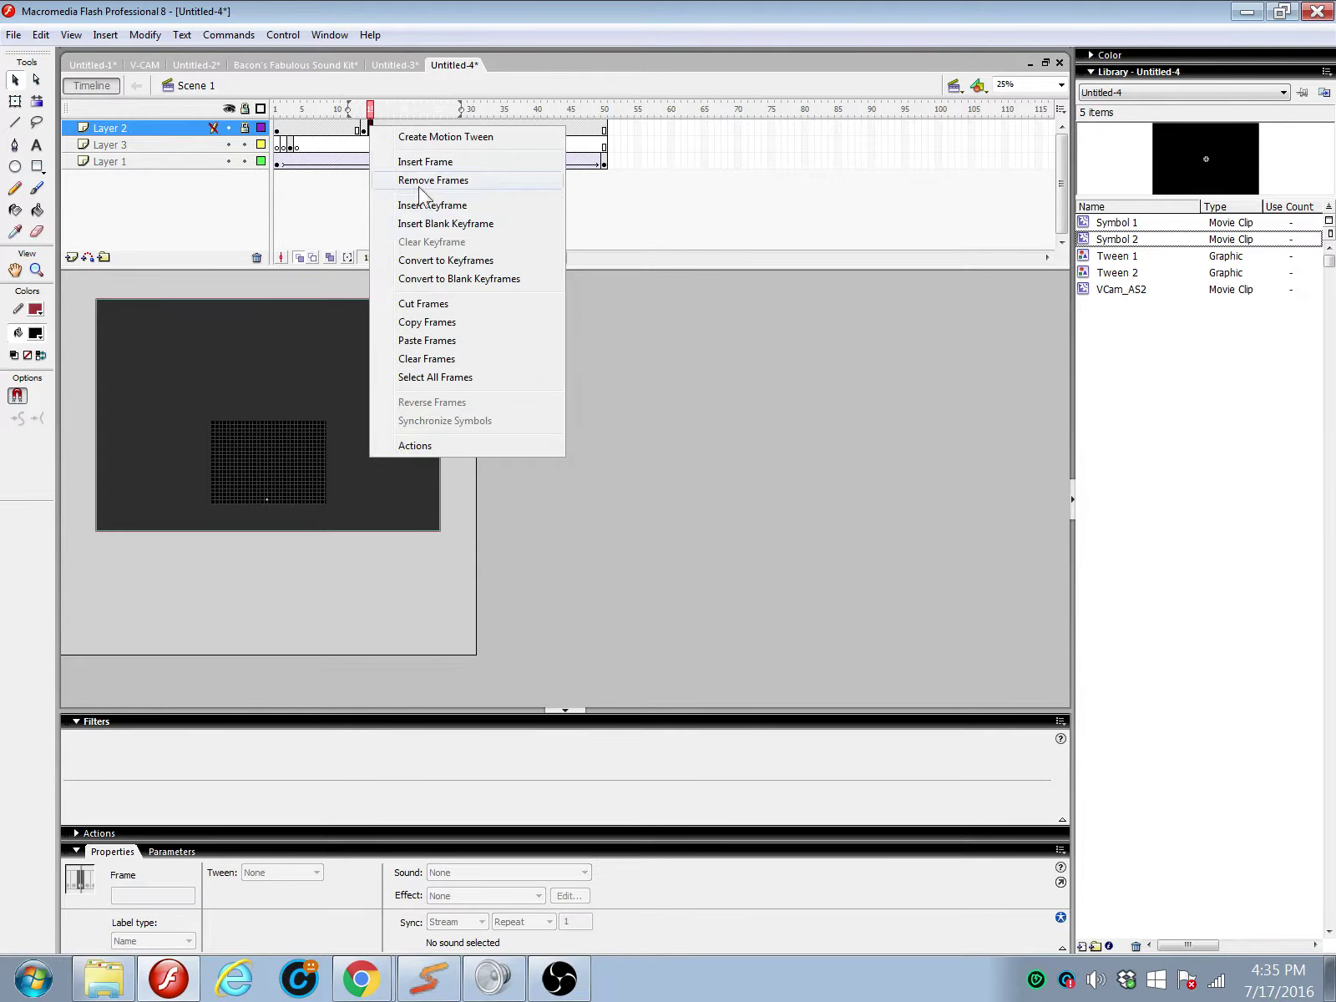
pyautogui.click(427, 220)
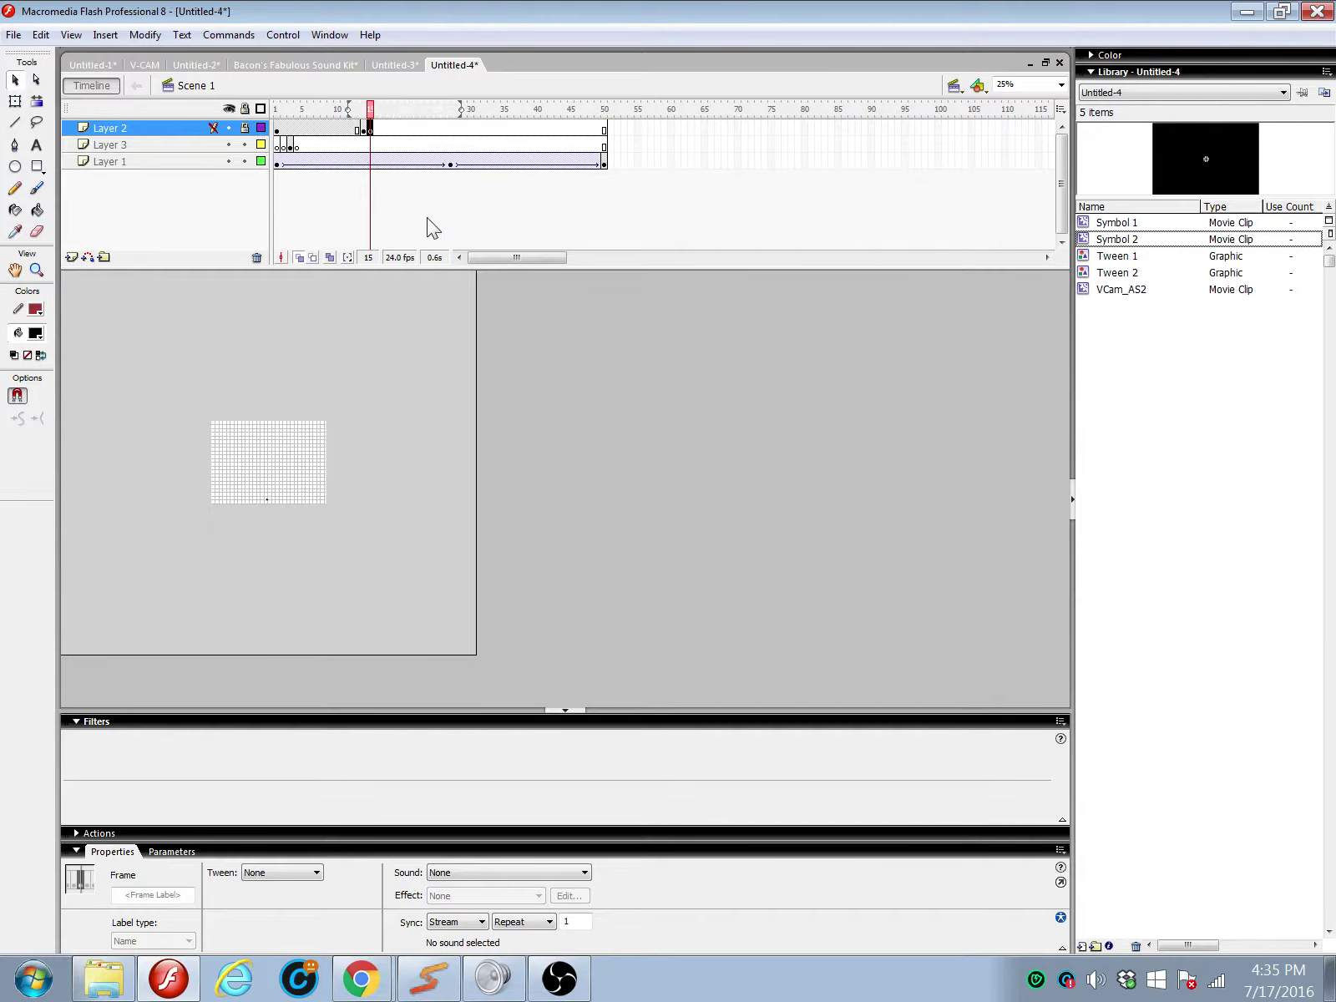
pyautogui.hotkey('ctrl', 'Return')
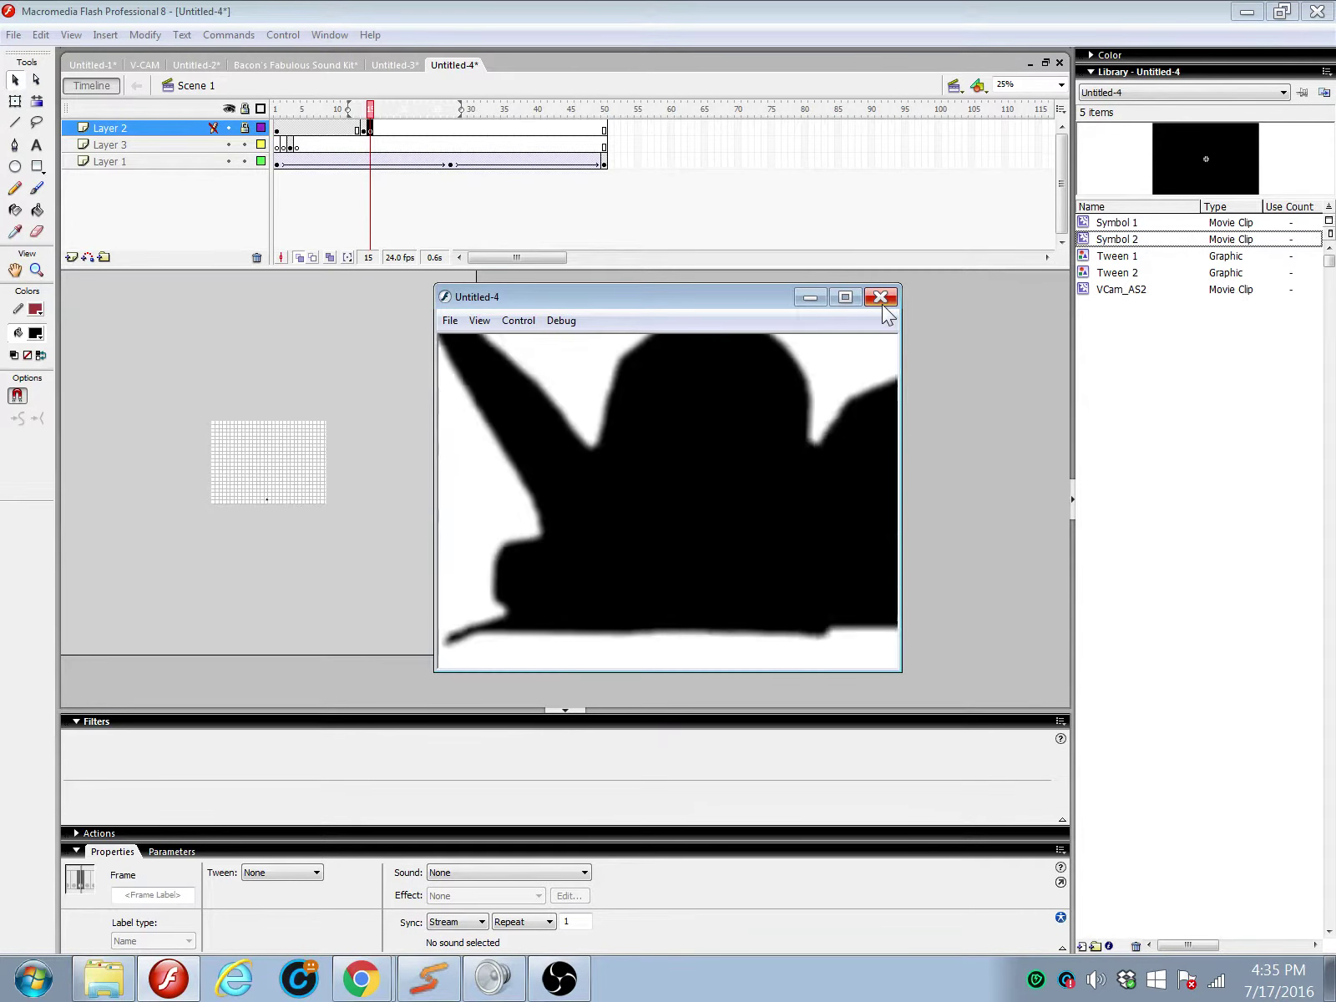
pyautogui.click(881, 301)
# Step: Shift the inverting rectangle's keyframe and its following blank keyframe on Layer 2 to frames 12 and 13, and test the movie
pyautogui.click(364, 127)
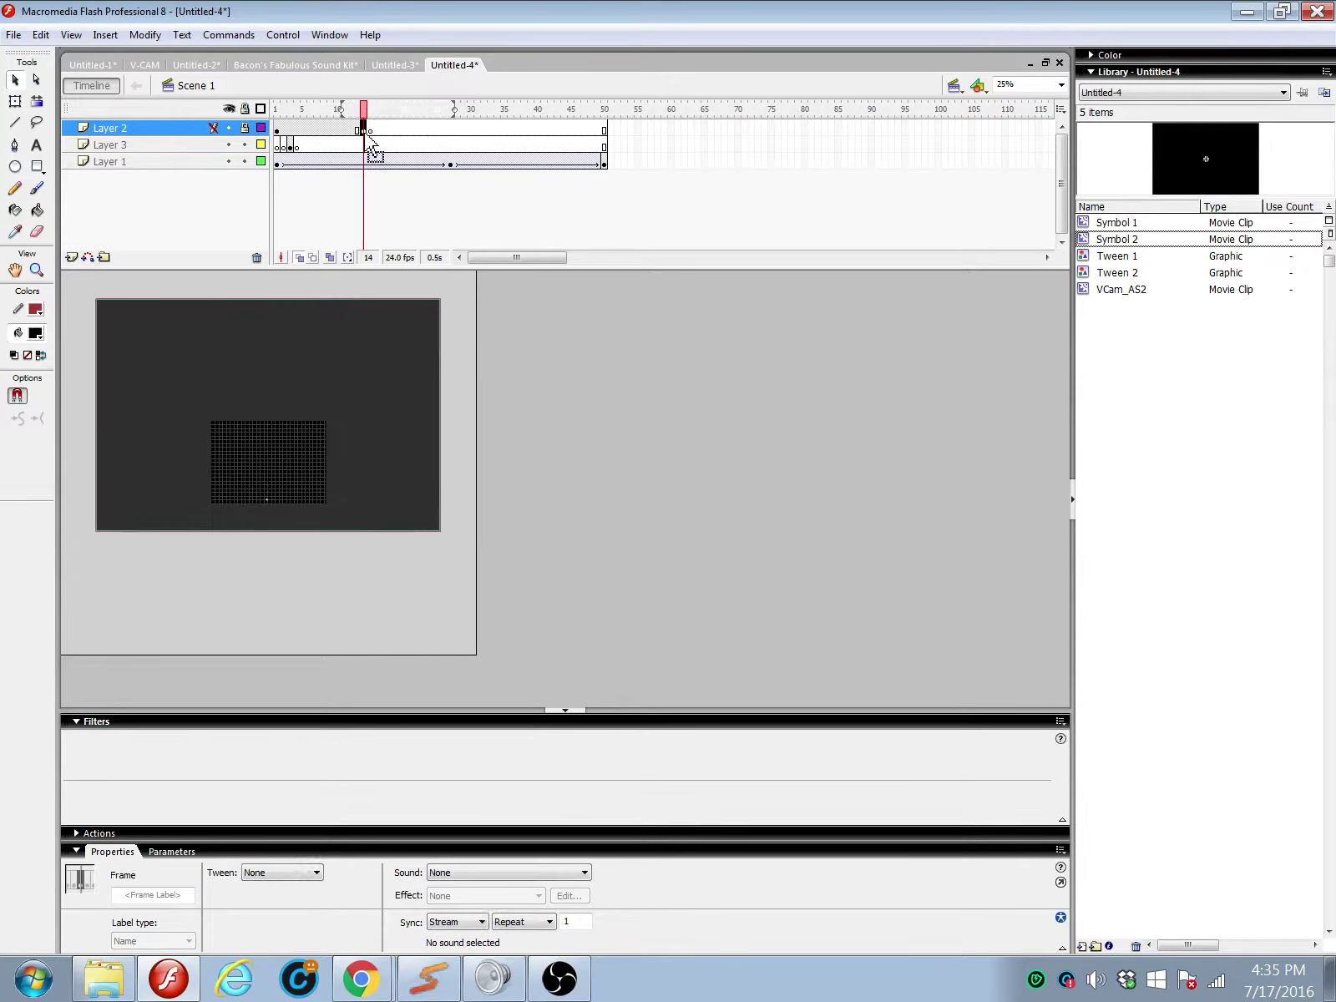
pyautogui.moveTo(366, 134)
pyautogui.mouseDown()
pyautogui.moveTo(377, 148)
pyautogui.moveTo(346, 136)
pyautogui.mouseUp()
pyautogui.rightClick(350, 131)
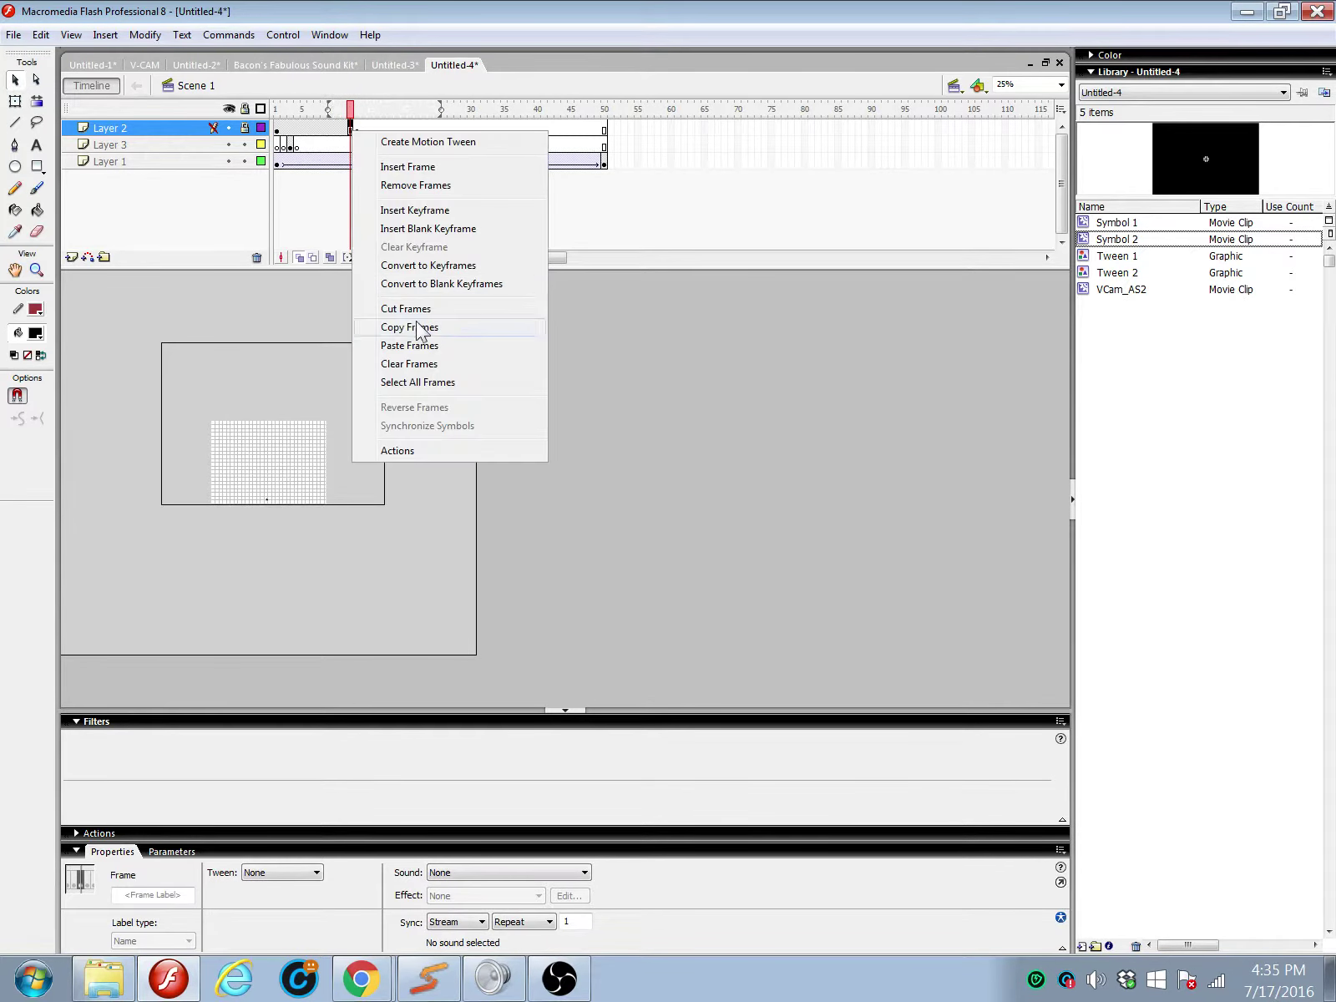
pyautogui.click(416, 323)
pyautogui.hotkey('ctrl', 'Return')
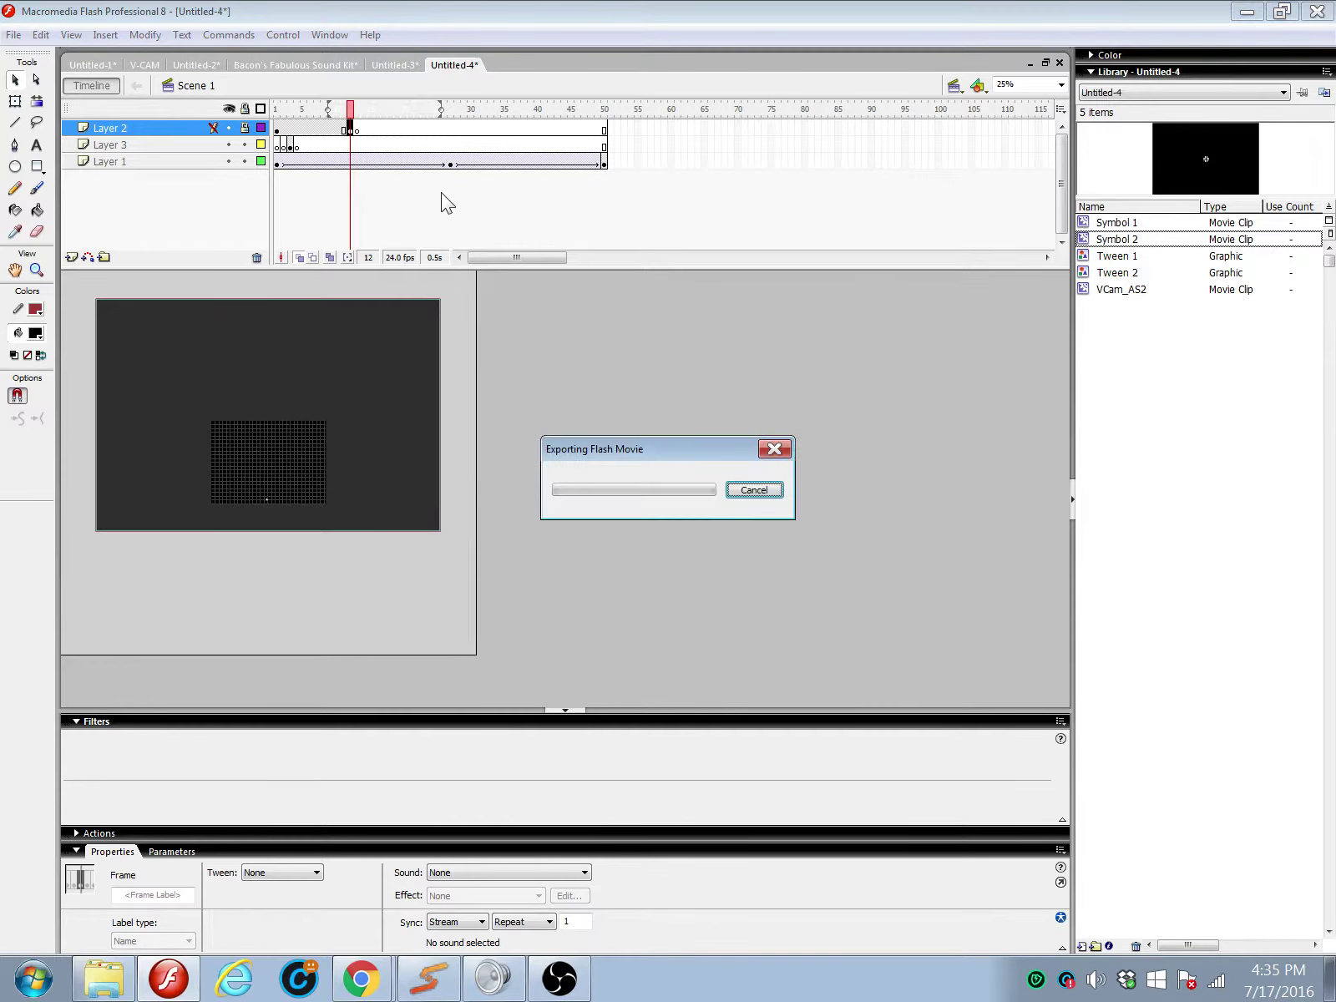
pyautogui.click(880, 295)
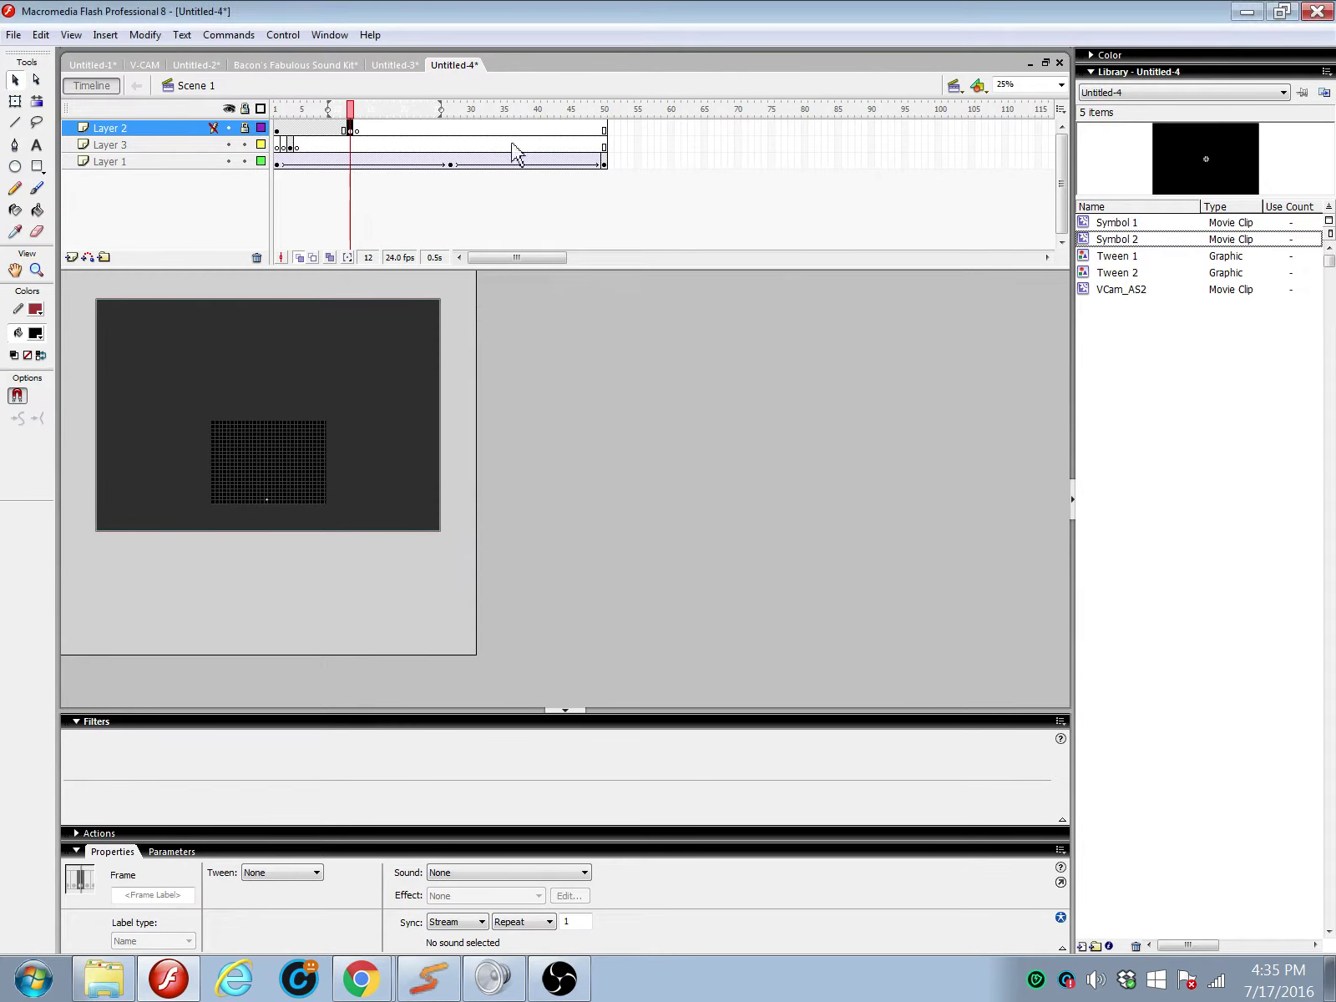
# Step: Transfer the flash keyframes at frames 12 and 13 from Layer 2 to Layer 3 and test the movie
pyautogui.click(350, 145)
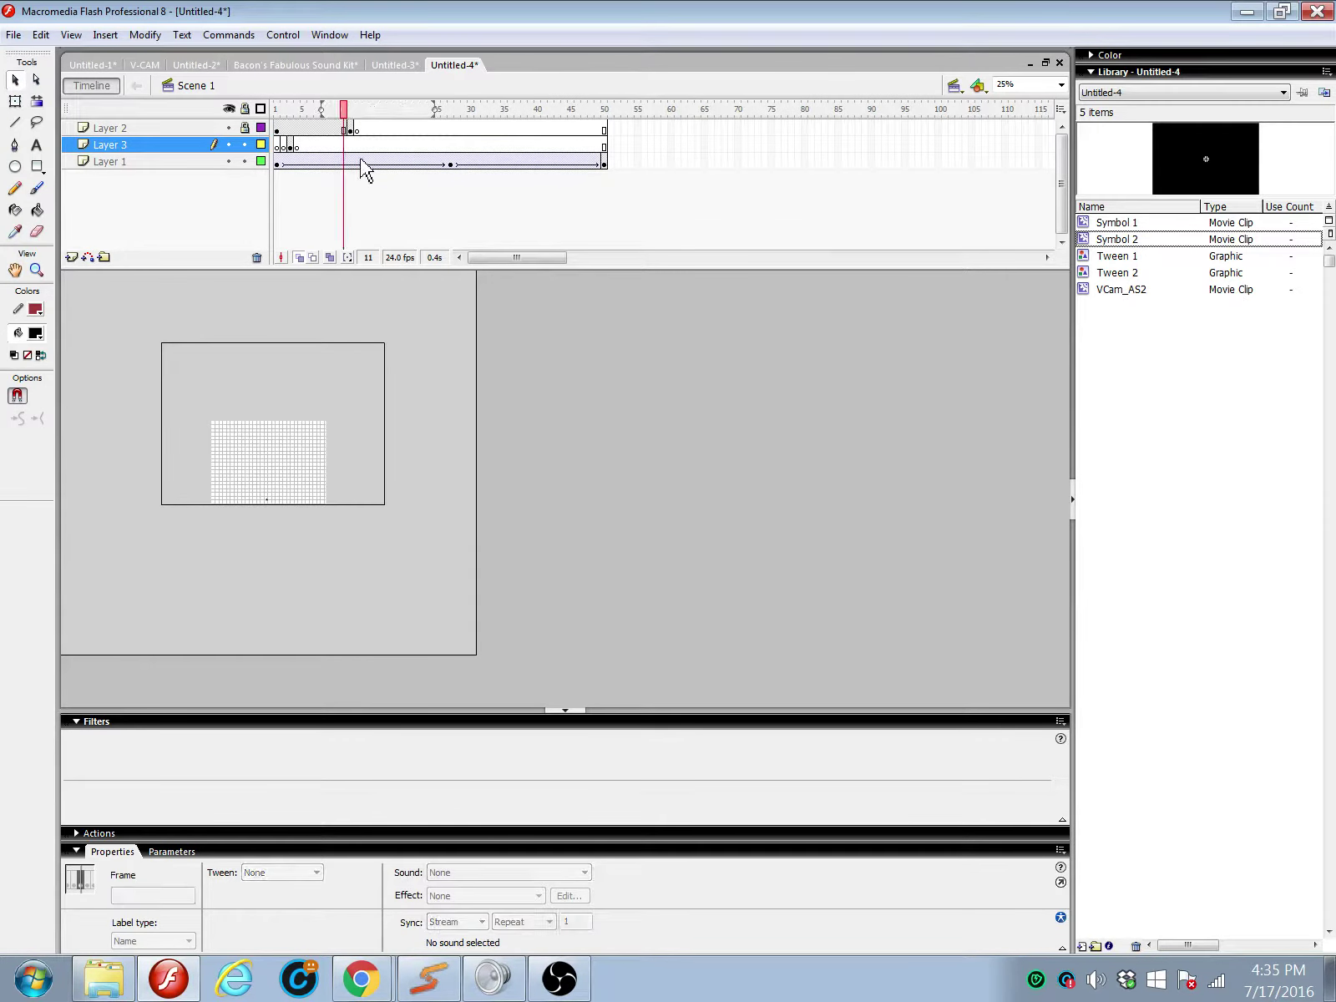
pyautogui.click(346, 162)
pyautogui.click(352, 130)
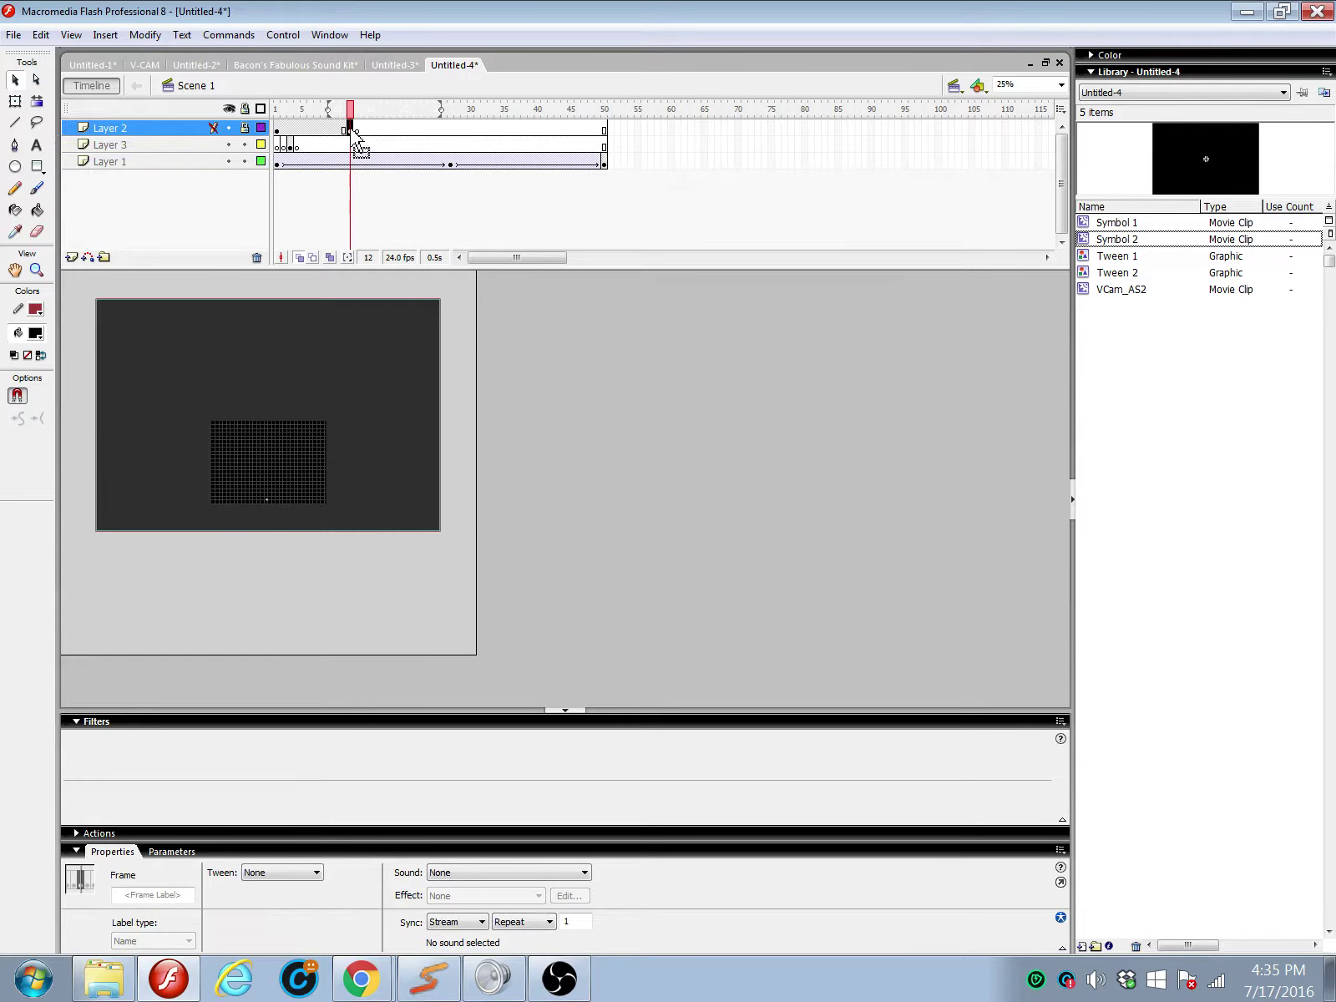
pyautogui.moveTo(350, 143); pyautogui.dragTo(359, 142)
pyautogui.click(357, 131)
pyautogui.hotkey('ctrl', 'Return')
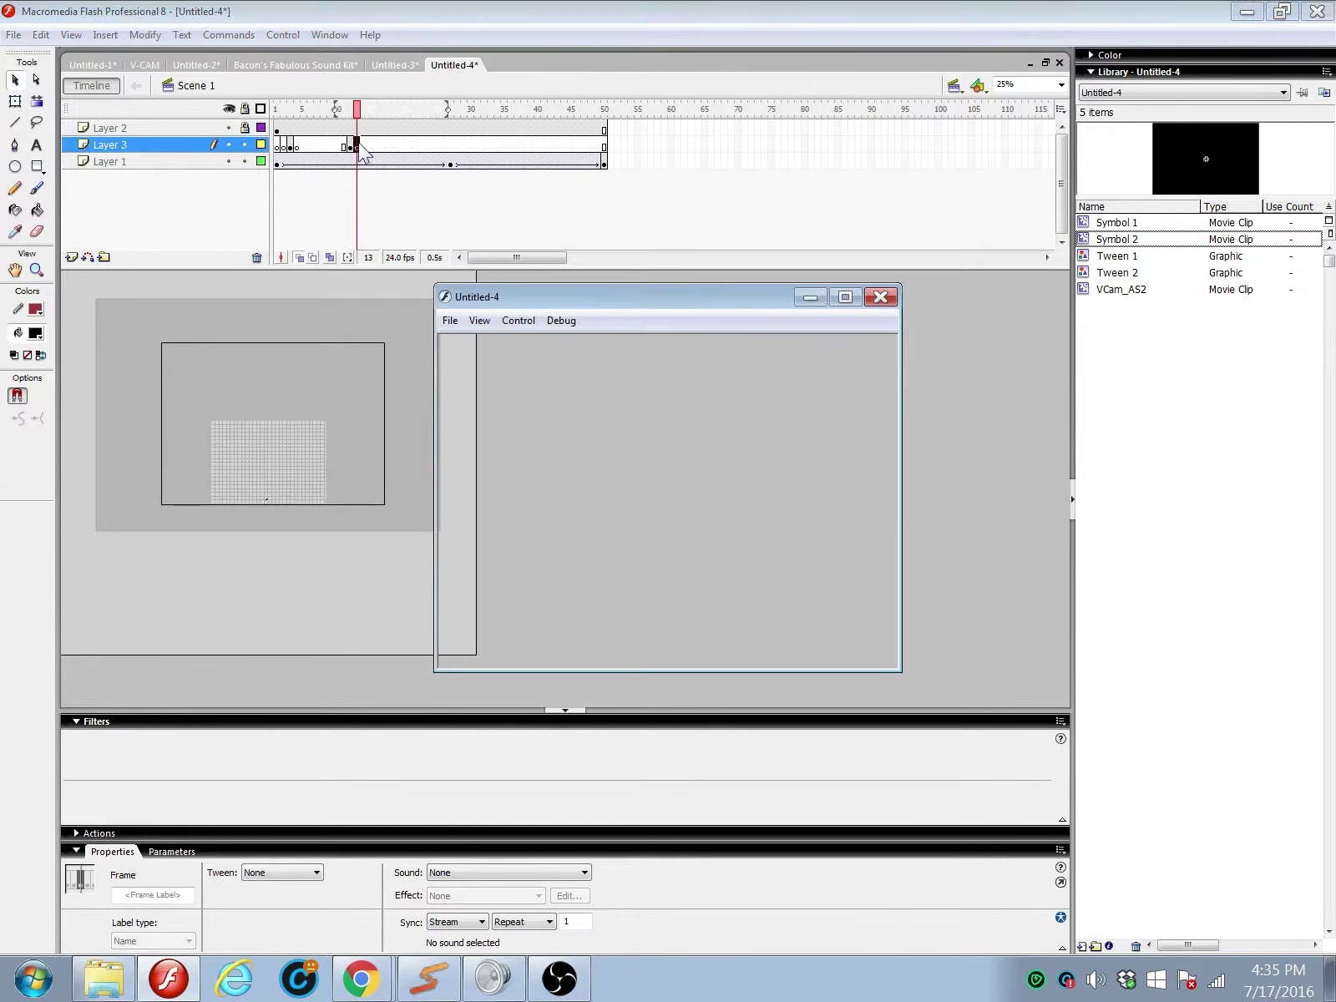
pyautogui.click(880, 297)
# Step: Unlock Layer 2, insert a keyframe at frame 2, and nudge the V-Cam down to about X -234.7, Y -353.9
pyautogui.click(290, 130)
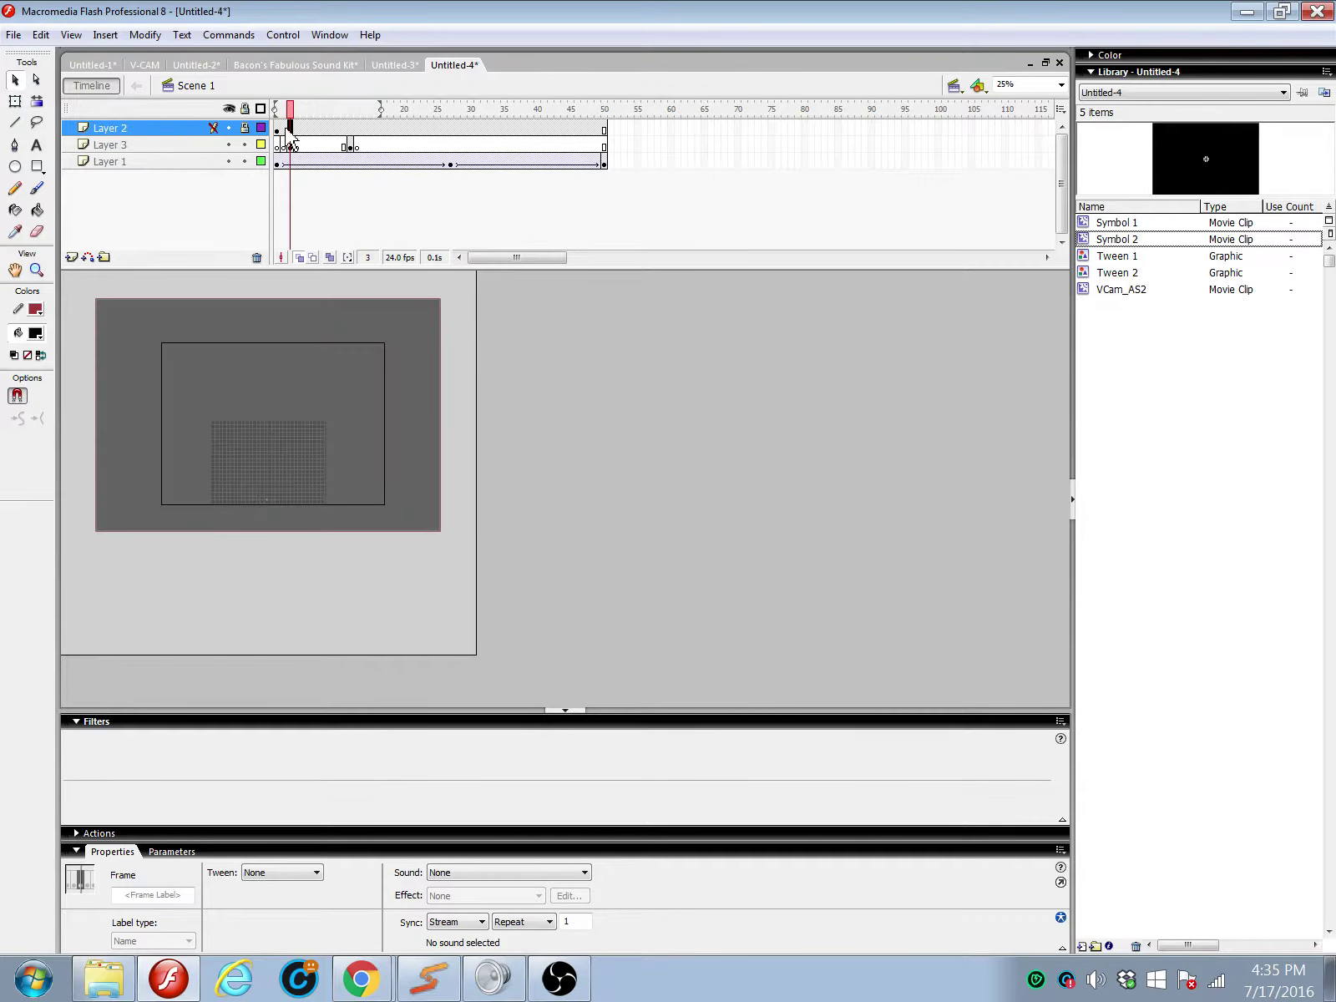
pyautogui.click(283, 128)
pyautogui.rightClick(286, 127)
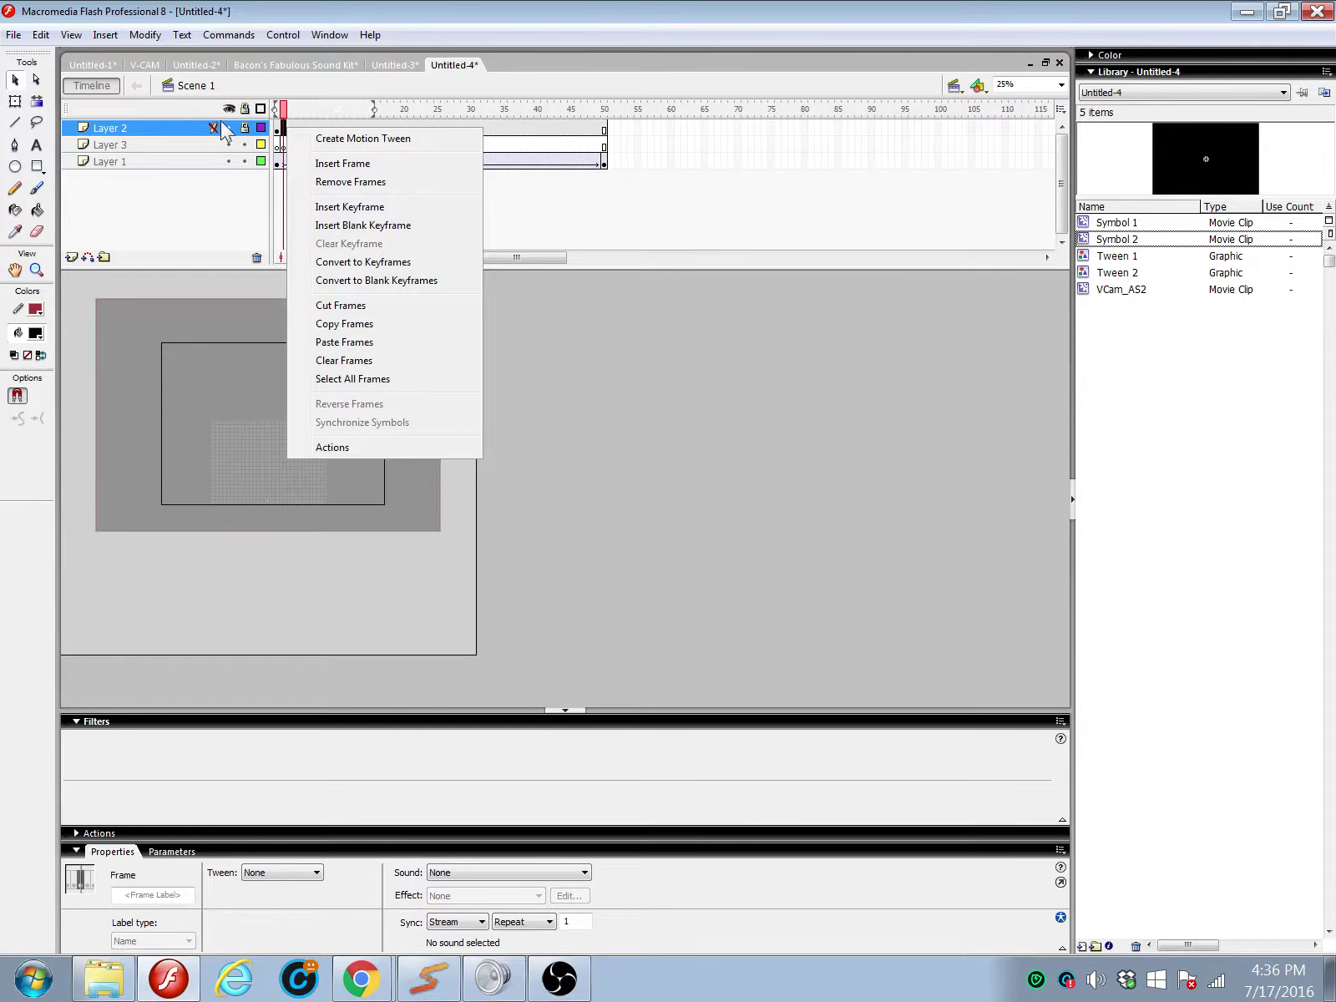
pyautogui.click(248, 130)
pyautogui.rightClick(288, 126)
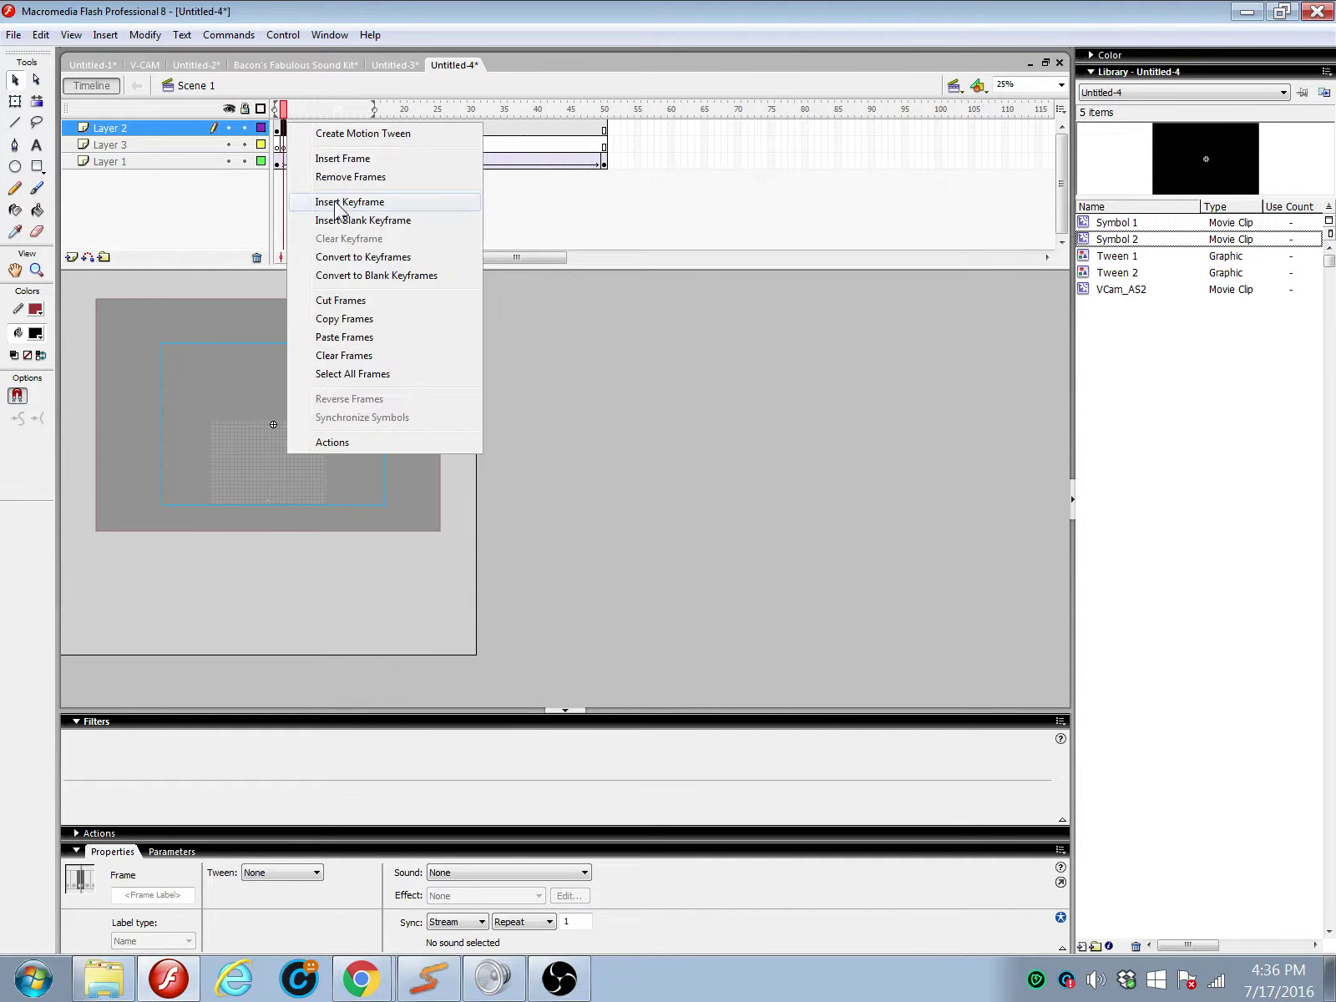
pyautogui.click(343, 201)
pyautogui.click(372, 382)
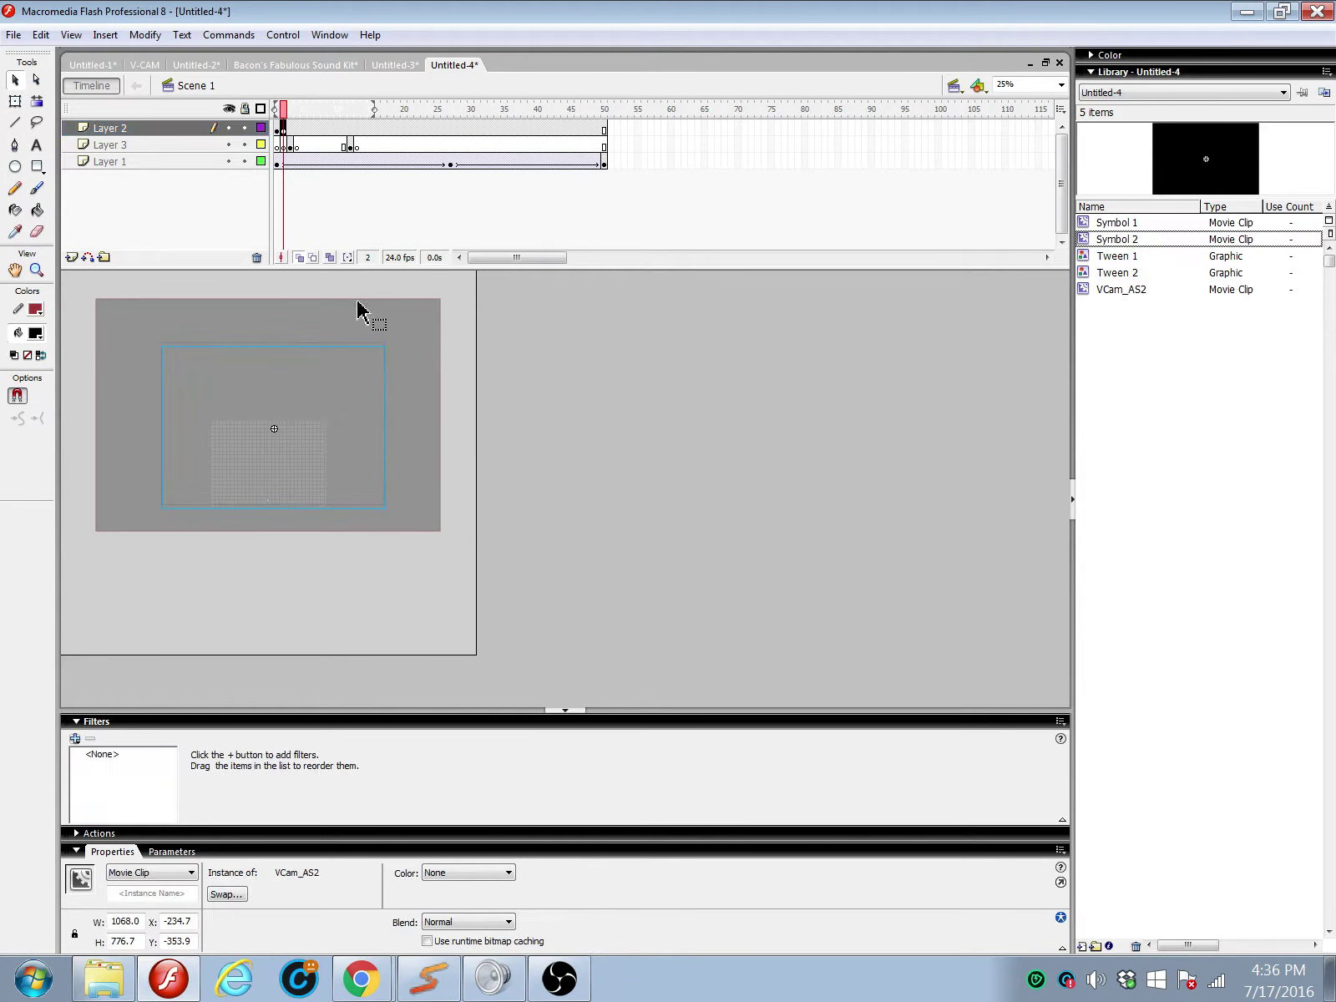
# Step: Insert a keyframe at frame 3 of Layer 2 and shift the V-Cam to about X -262.7, Y -362.0
pyautogui.rightClick(292, 131)
pyautogui.click(346, 207)
pyautogui.click(368, 430)
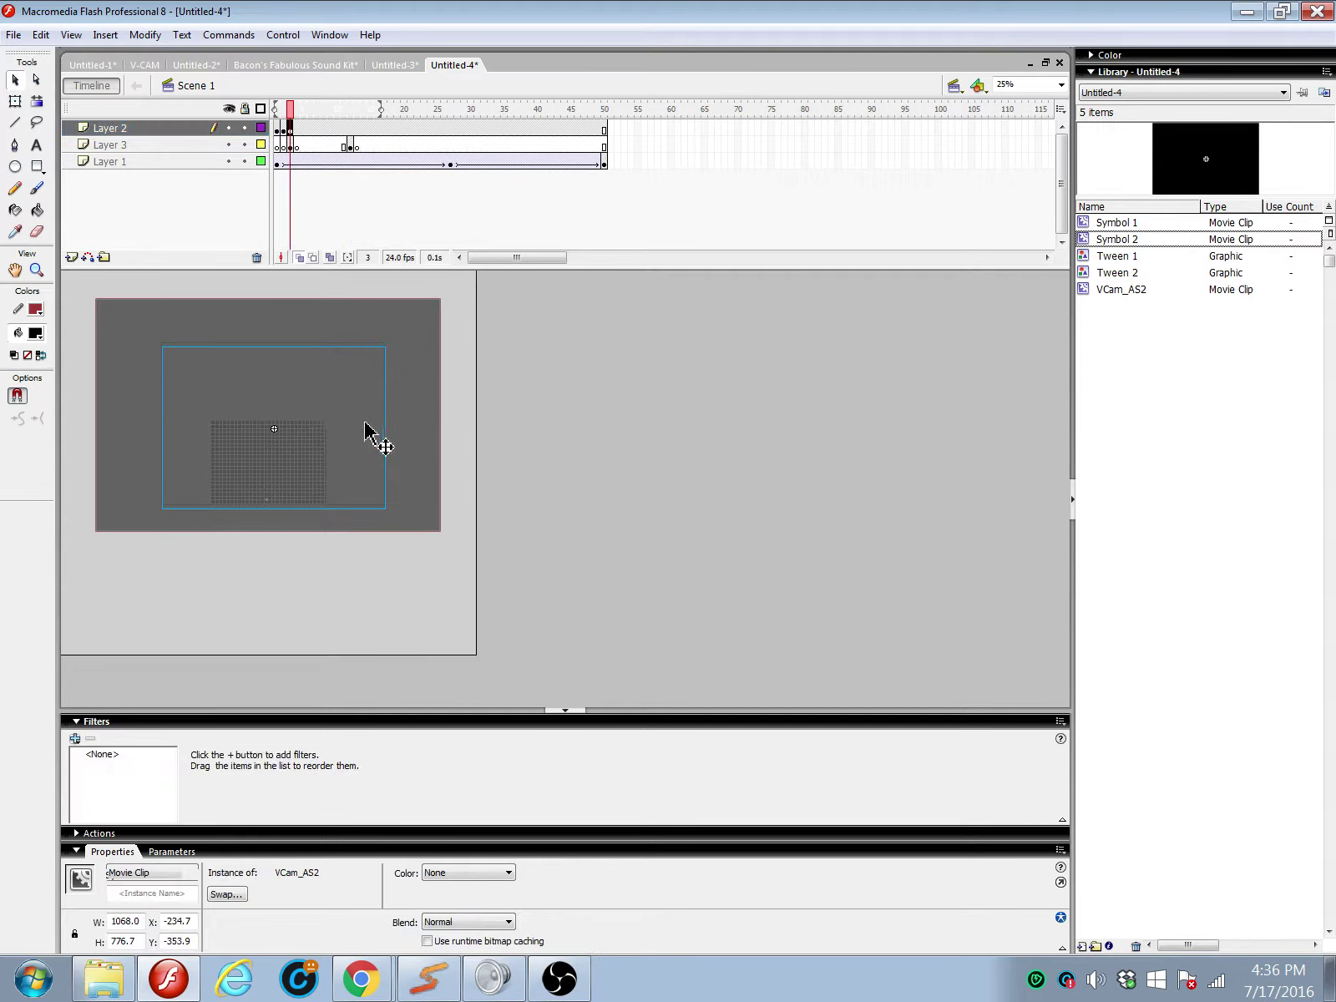
pyautogui.moveTo(364, 423); pyautogui.dragTo(361, 421)
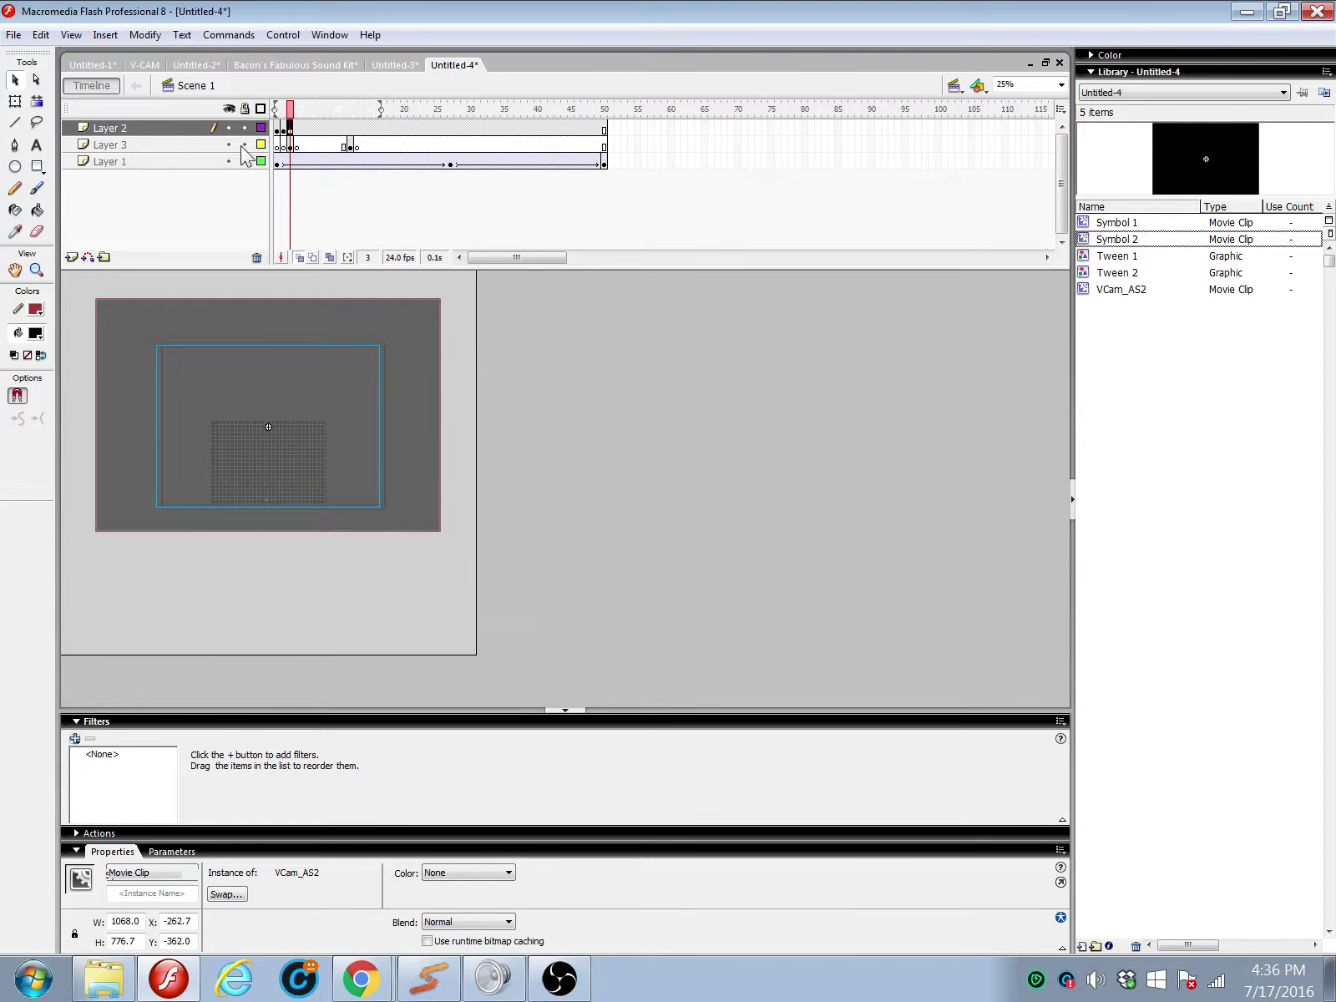
# Step: Lock Layers 3 and 1, then keyframe Layer 2 at frame 4 with the V-Cam raised to about X -258.7, Y -410.0
pyautogui.moveTo(243, 146); pyautogui.dragTo(243, 158)
pyautogui.rightClick(298, 129)
pyautogui.click(351, 205)
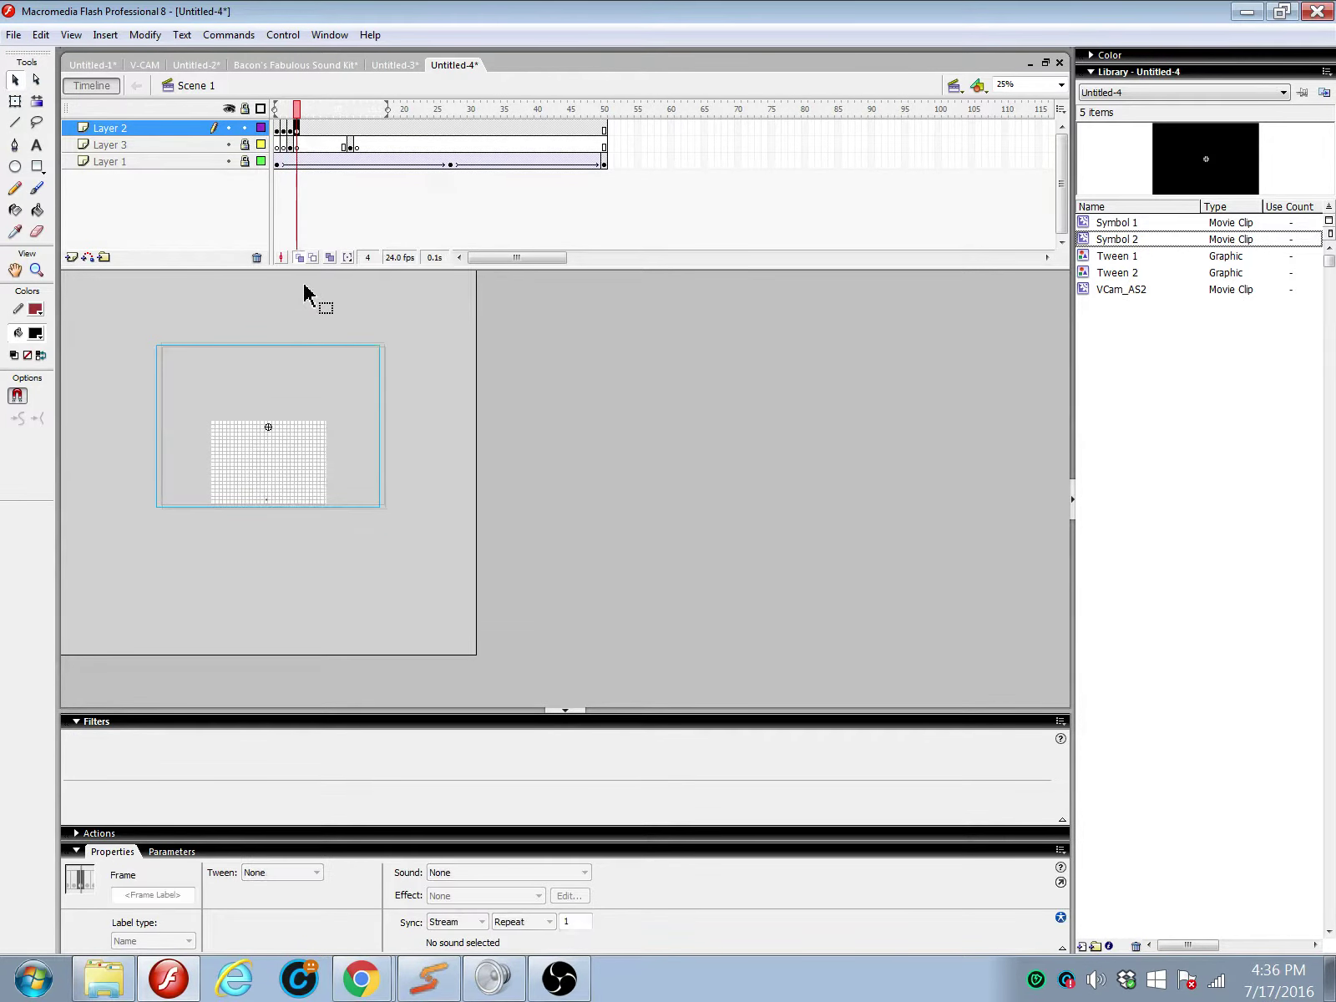
pyautogui.click(301, 378)
pyautogui.moveTo(301, 377); pyautogui.dragTo(302, 368)
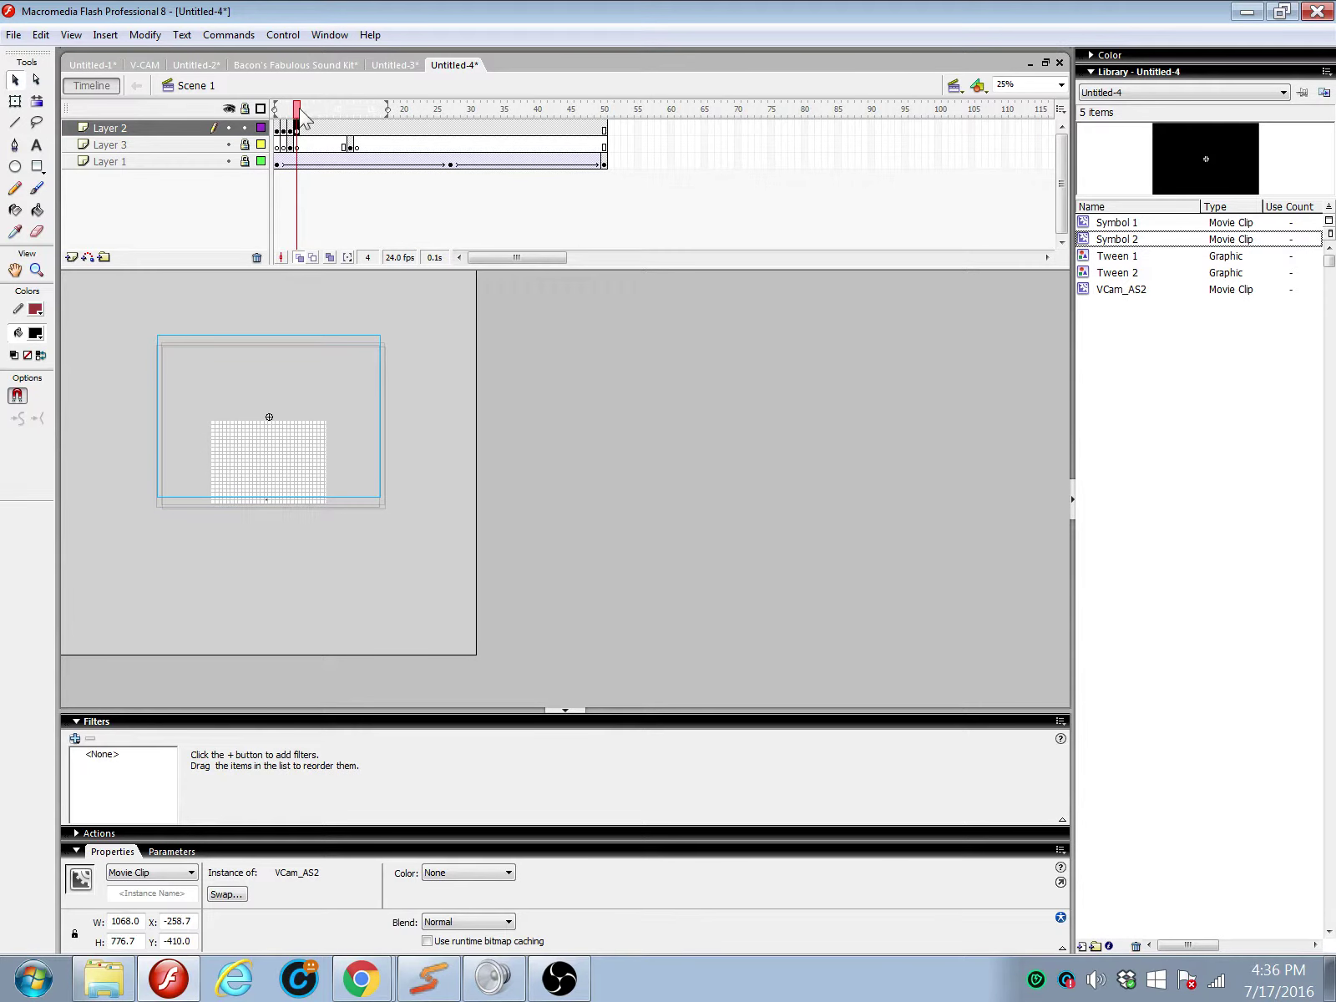
# Step: Insert a keyframe at frame 5 of Layer 2 and nudge the V-Cam to about X -254.7, Y -394.7
pyautogui.click(303, 129)
pyautogui.rightClick(303, 129)
pyautogui.click(350, 199)
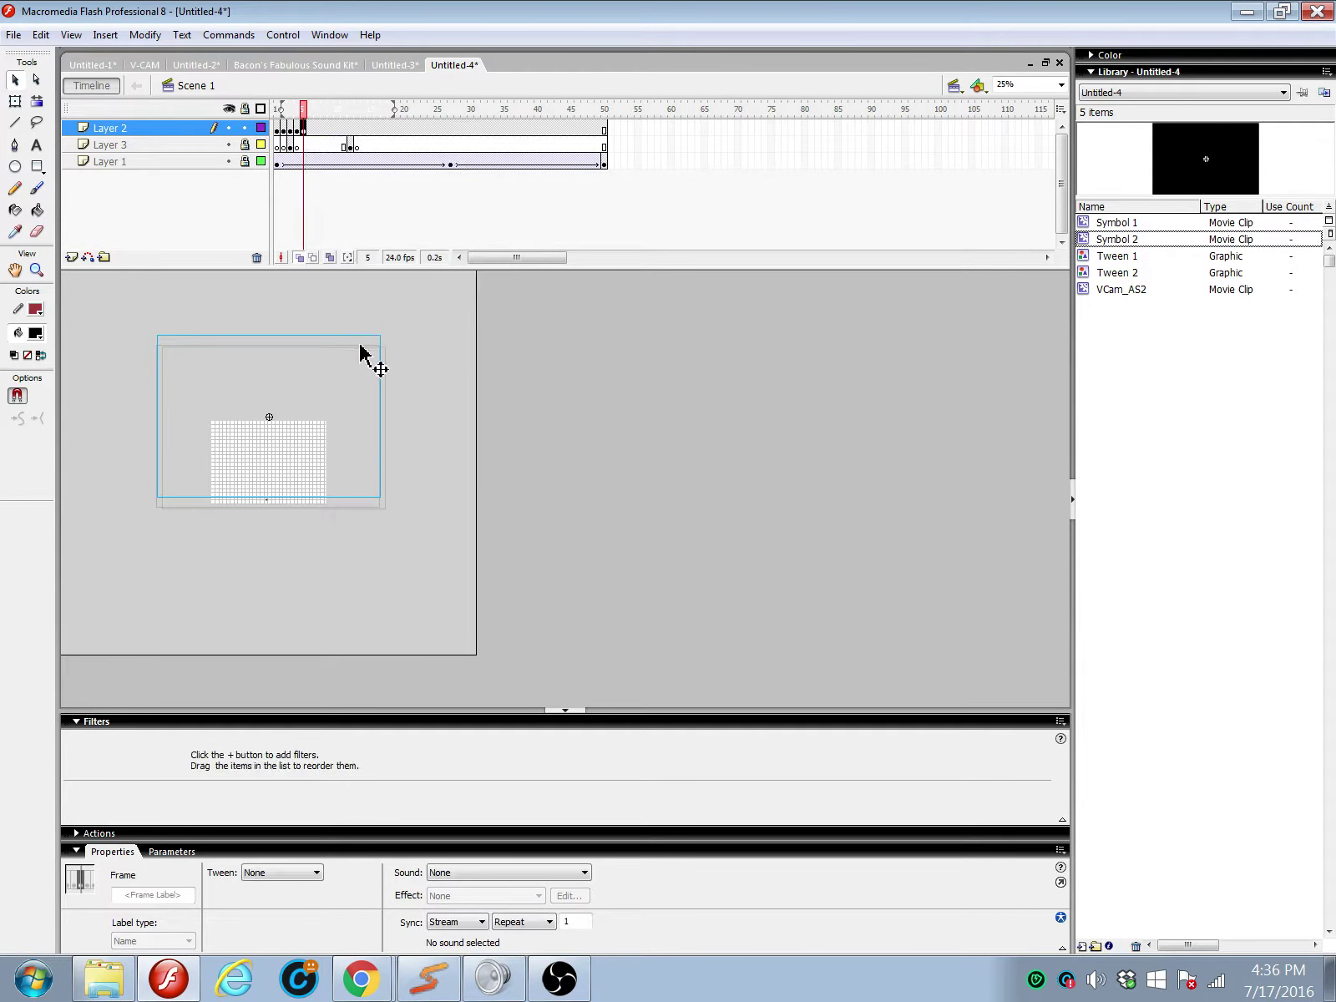
pyautogui.click(360, 351)
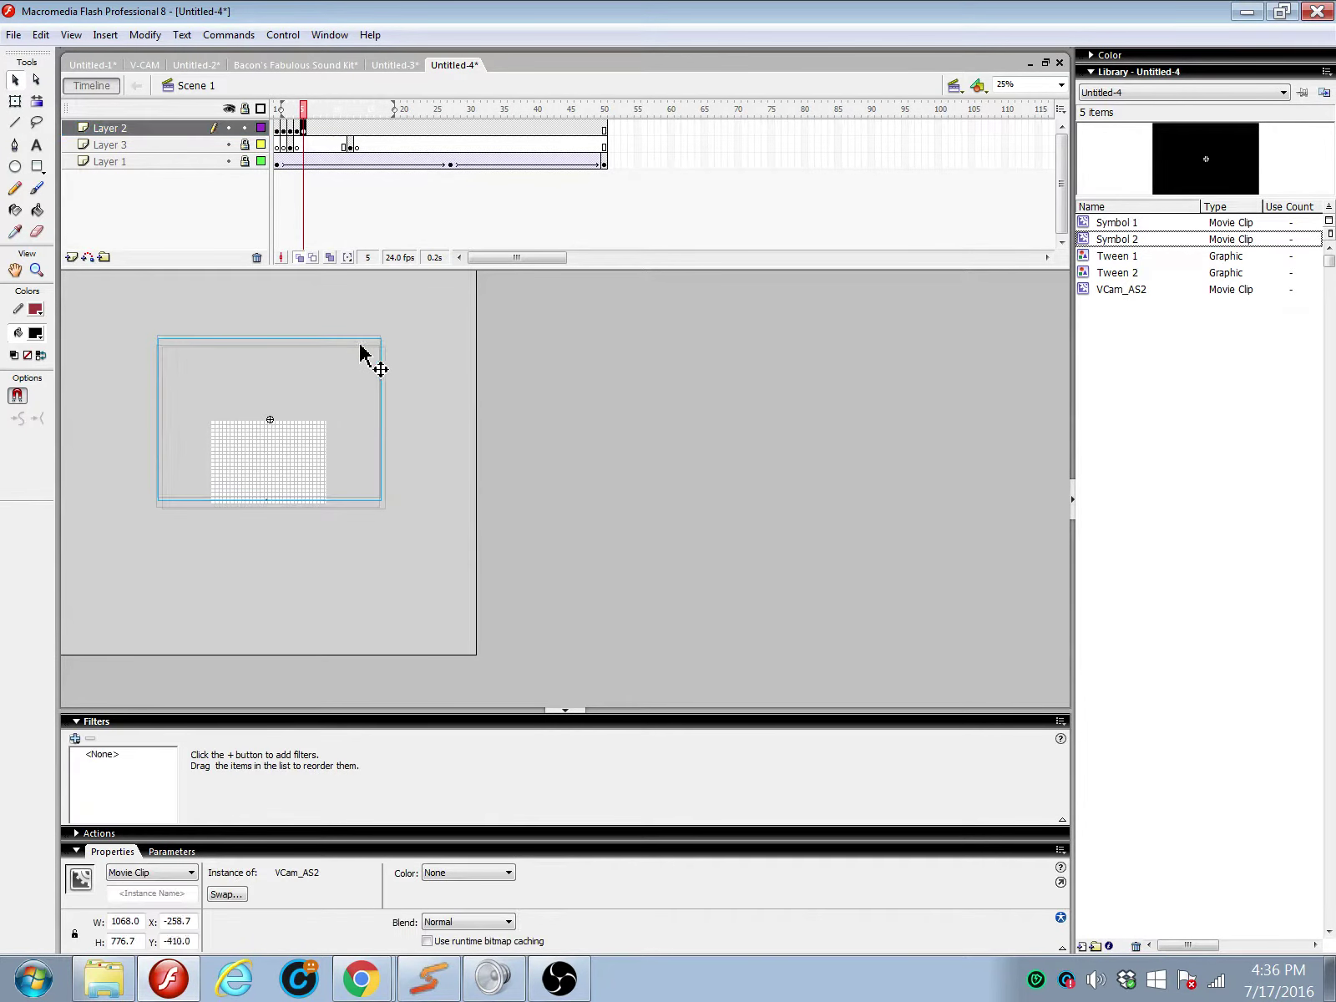
# Step: Insert a keyframe at frame 8 of Layer 2 and offset the V-Cam to about X -262.7, Y -410.7
pyautogui.click(350, 128)
pyautogui.rightClick(350, 128)
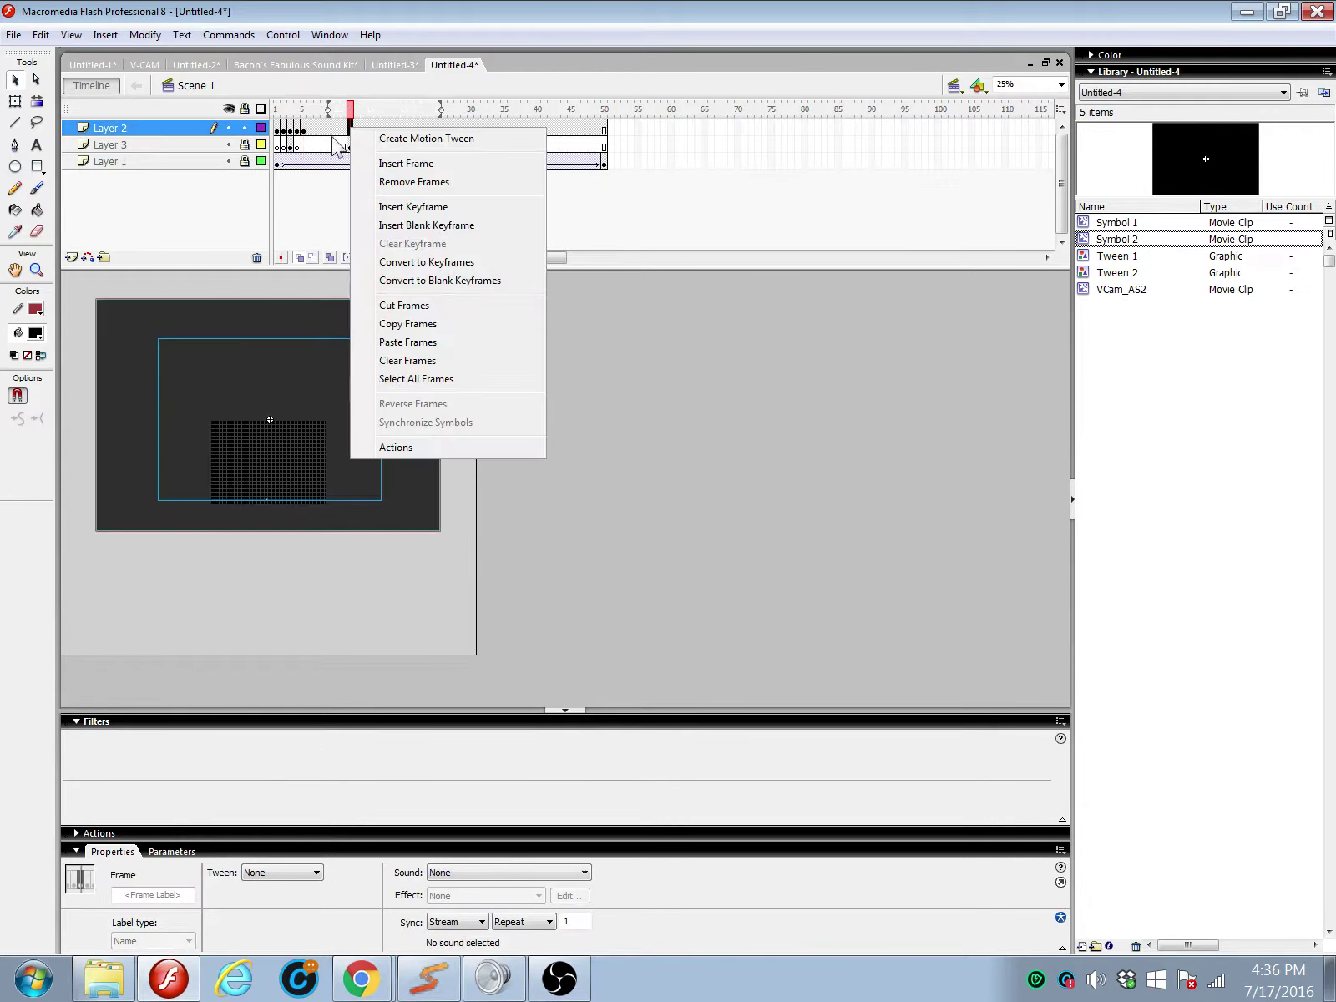
pyautogui.rightClick(325, 126)
pyautogui.click(375, 204)
pyautogui.moveTo(355, 357); pyautogui.dragTo(355, 350)
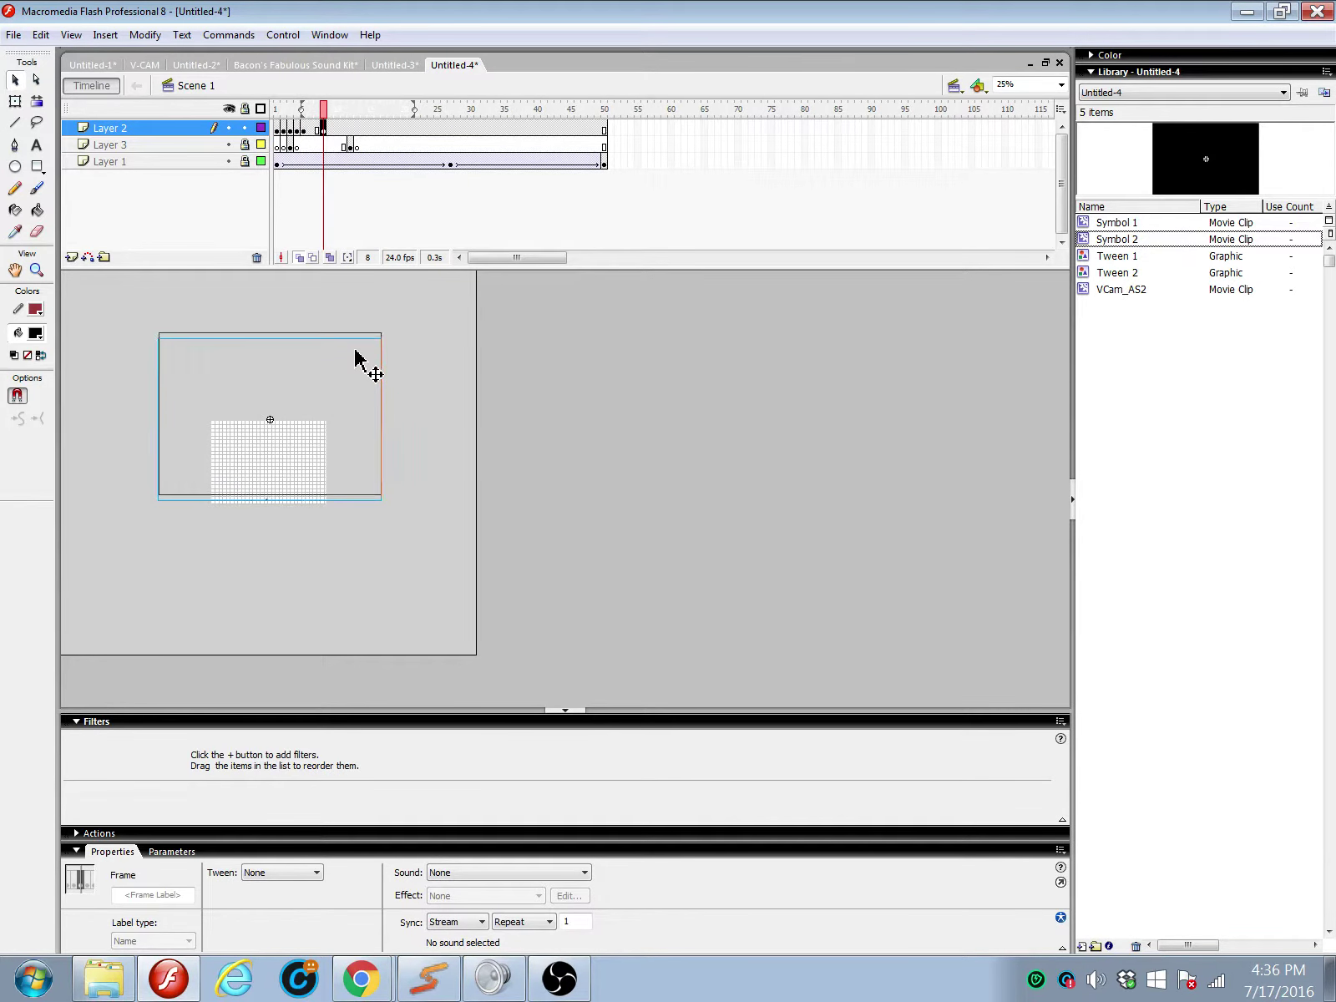
pyautogui.click(354, 360)
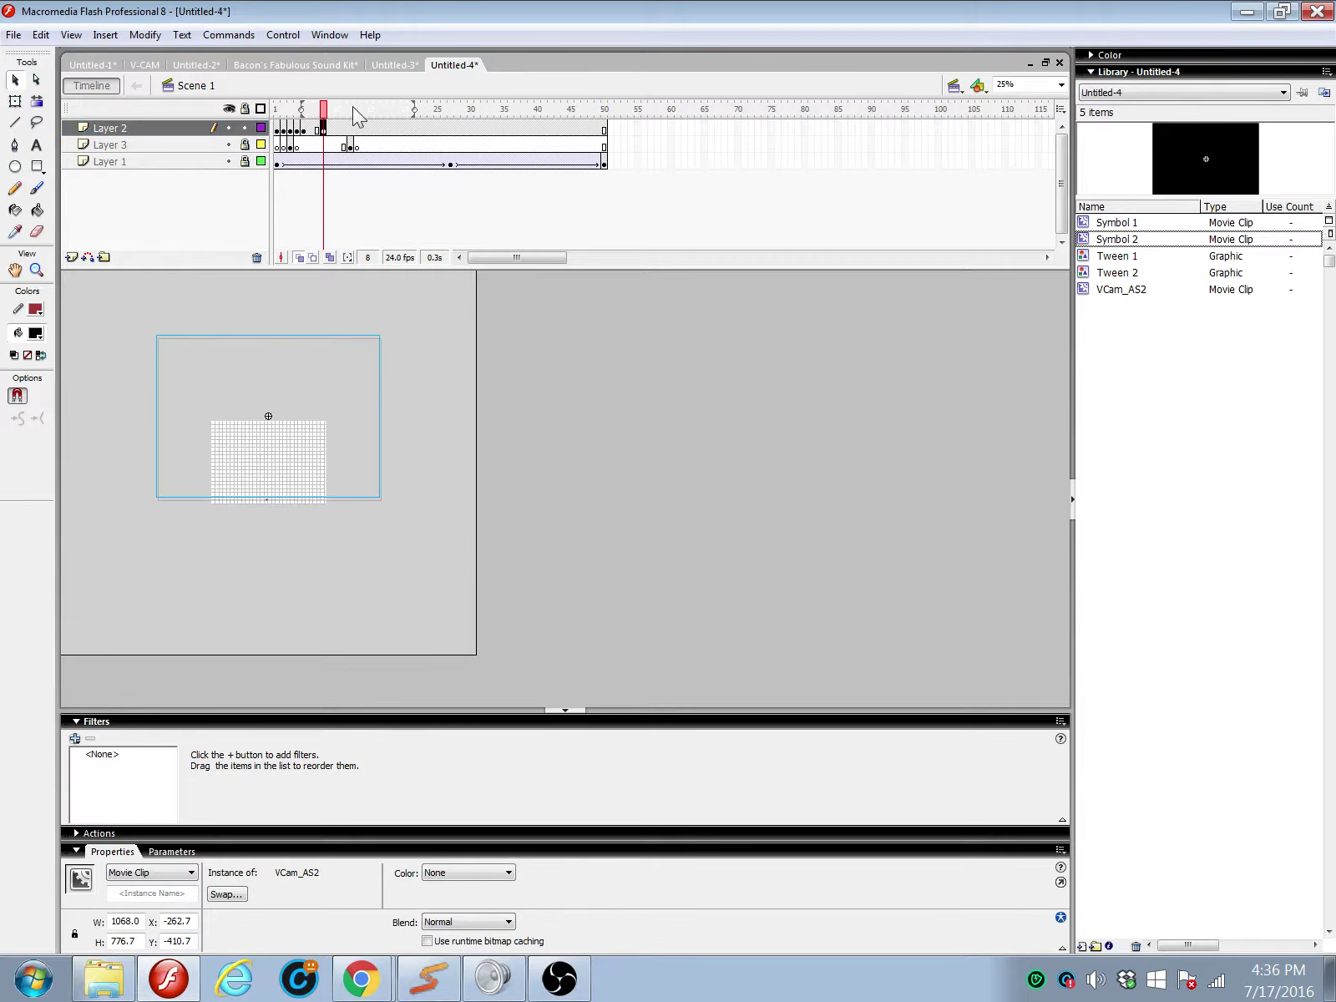
# Step: Insert a keyframe at frame 12 of Layer 2 and move the V-Cam to about X -282.7, Y -382.7
pyautogui.click(349, 129)
pyautogui.rightClick(349, 129)
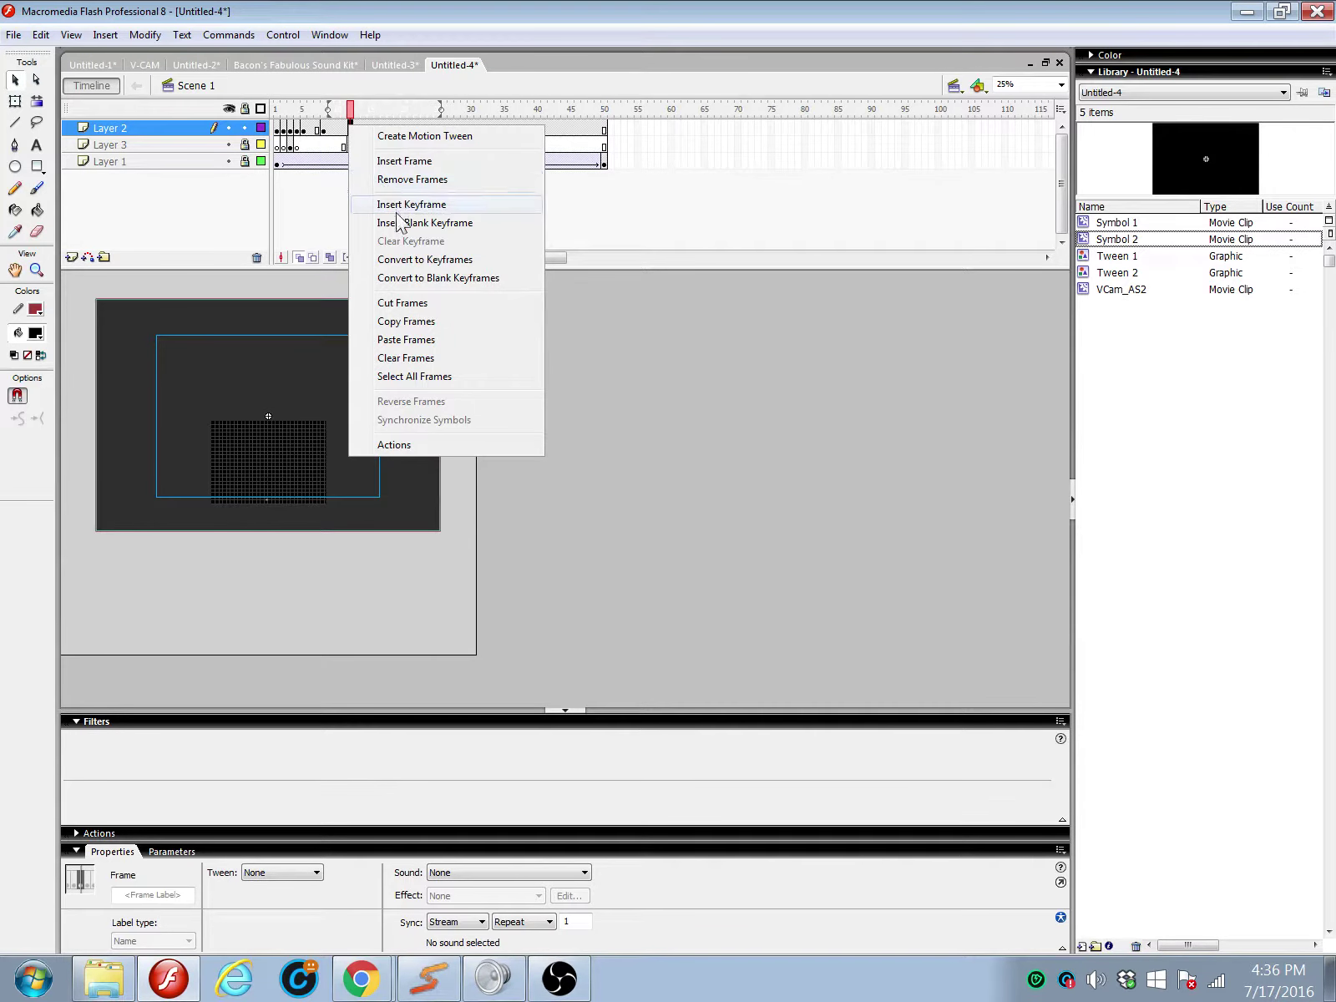
pyautogui.click(386, 219)
pyautogui.moveTo(354, 372); pyautogui.dragTo(350, 377)
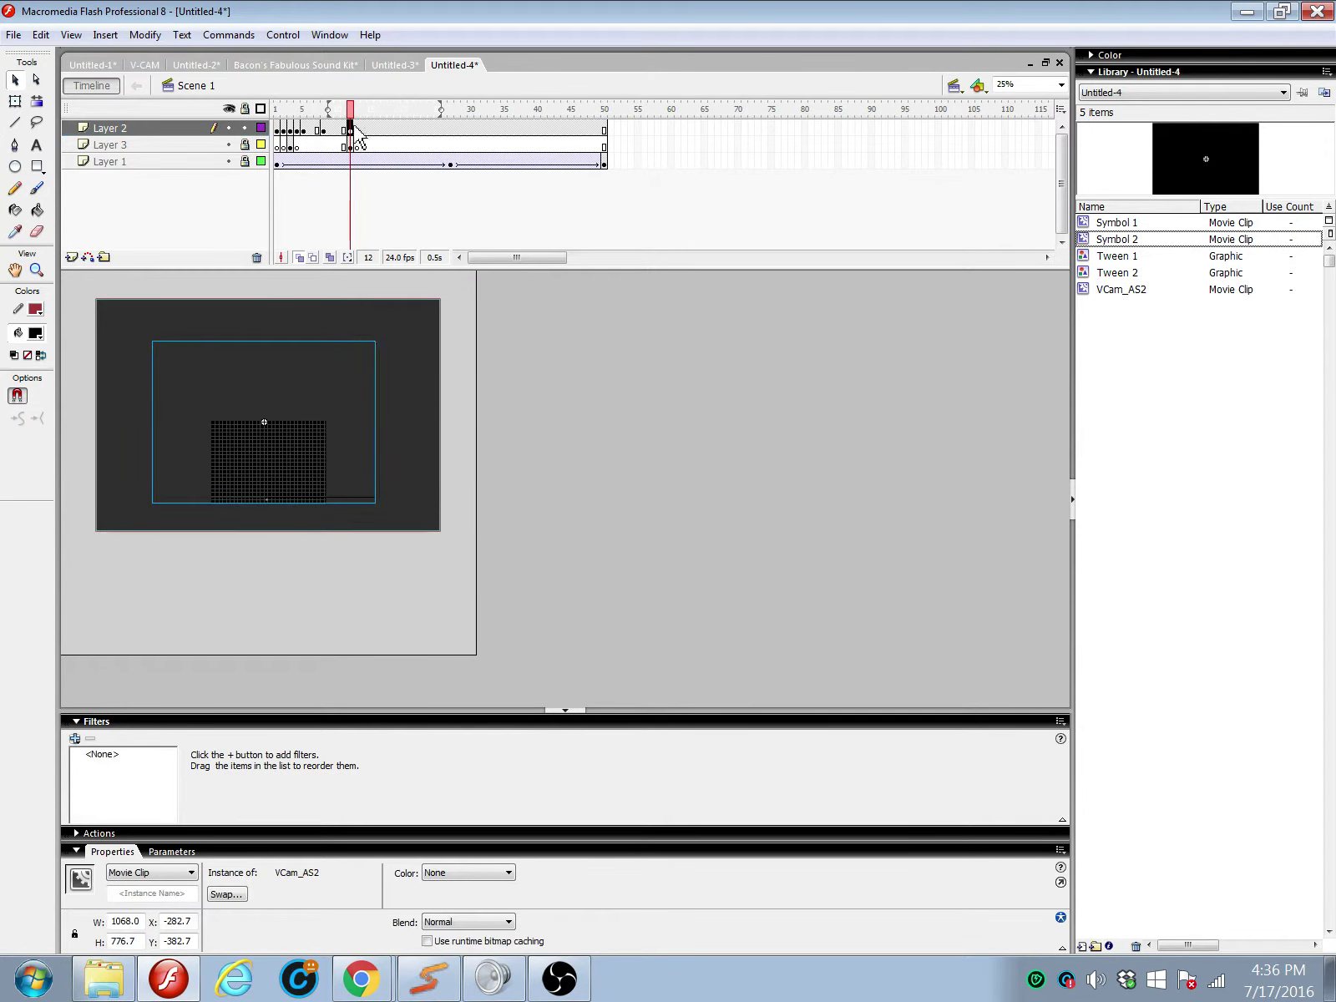
# Step: Insert keyframes at frames 13 and 14 of Layer 2, shifting the V-Cam at each, ending at about X -274.7, Y -410.7
pyautogui.click(357, 130)
pyautogui.rightClick(357, 130)
pyautogui.click(404, 202)
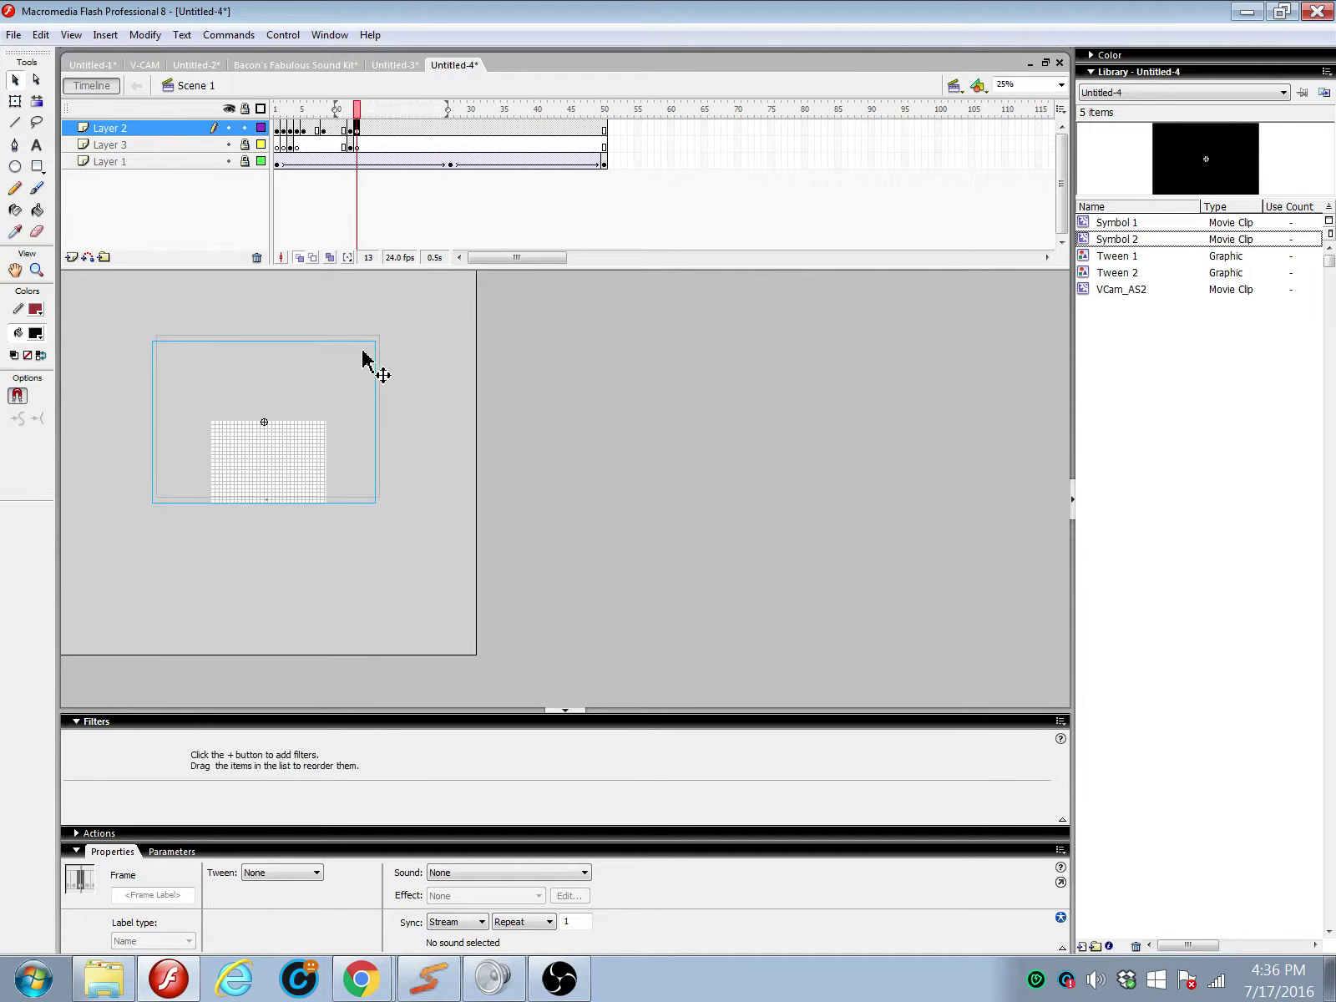
pyautogui.moveTo(363, 359); pyautogui.dragTo(372, 353)
pyautogui.rightClick(368, 131)
pyautogui.click(405, 203)
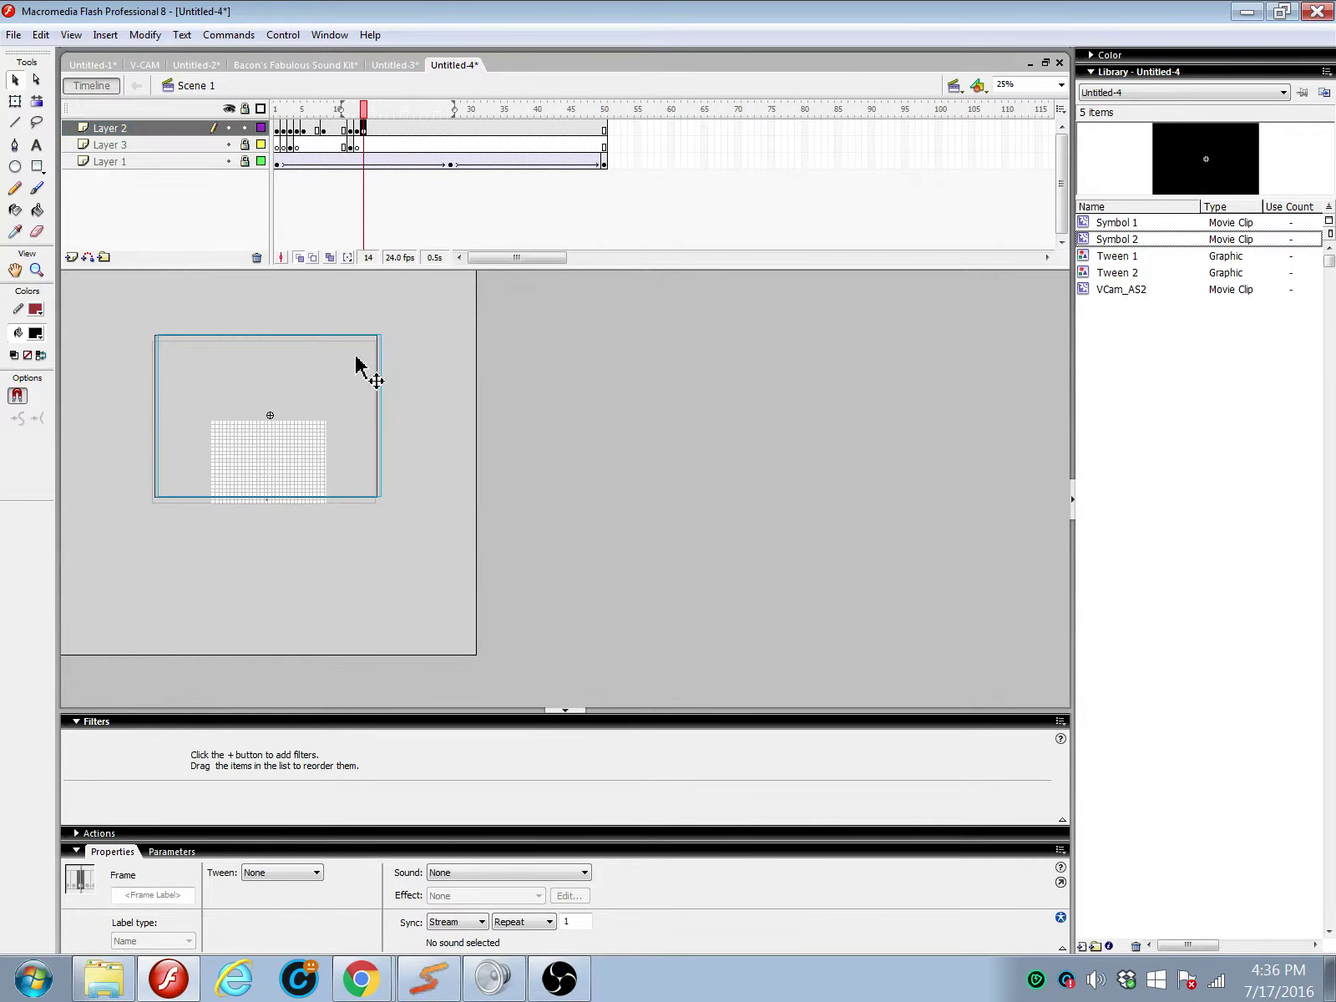
# Step: Insert a keyframe at frame 15 of Layer 2 and nudge the V-Cam to about X -266.7, Y -402.7
pyautogui.click(370, 129)
pyautogui.rightClick(370, 130)
pyautogui.click(406, 200)
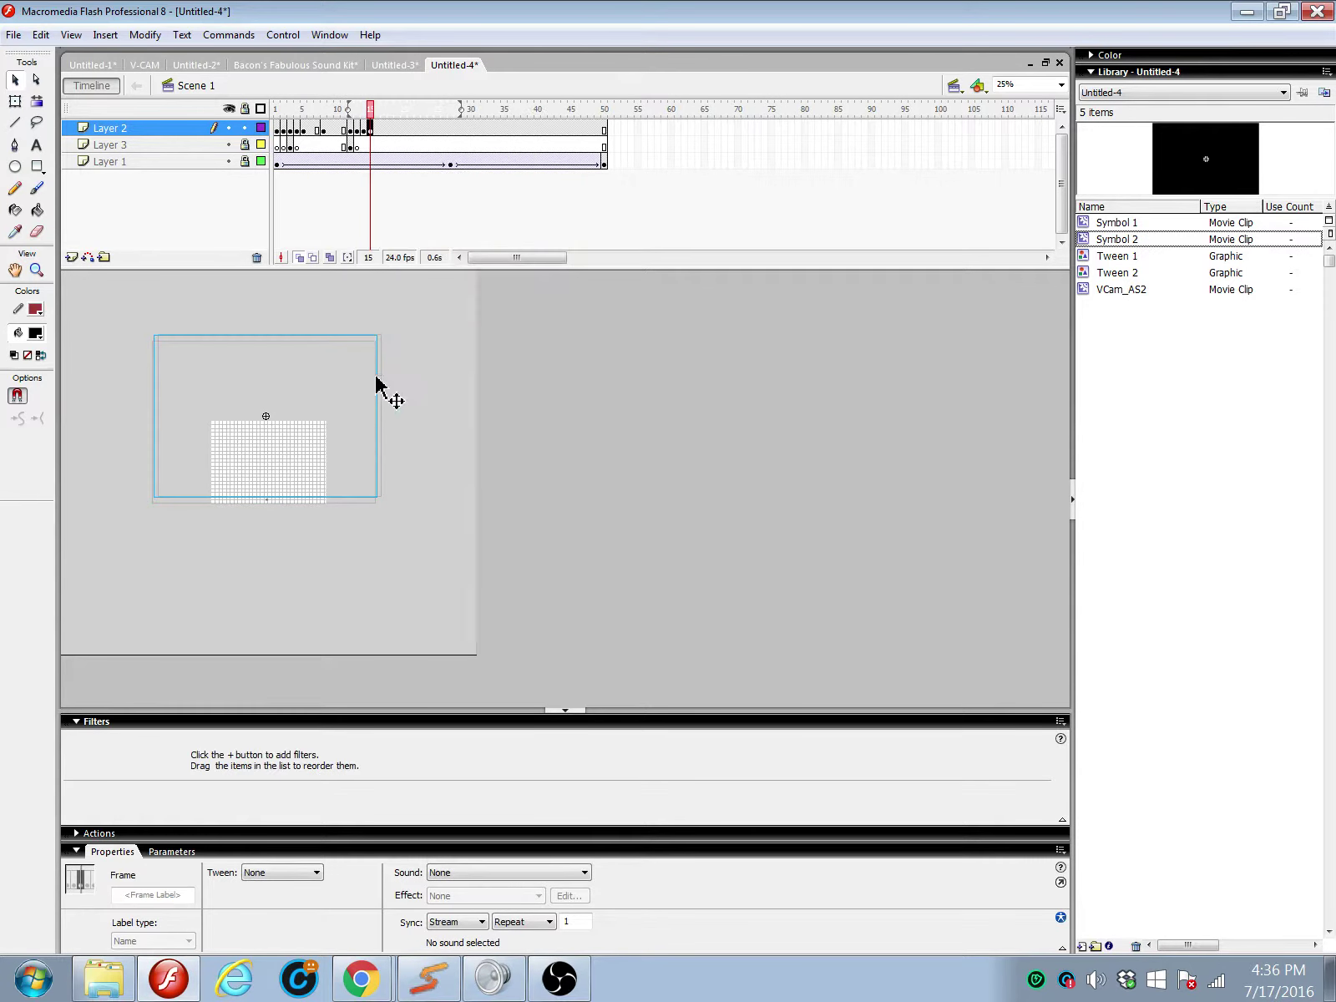
pyautogui.click(355, 370)
pyautogui.moveTo(355, 370); pyautogui.dragTo(357, 371)
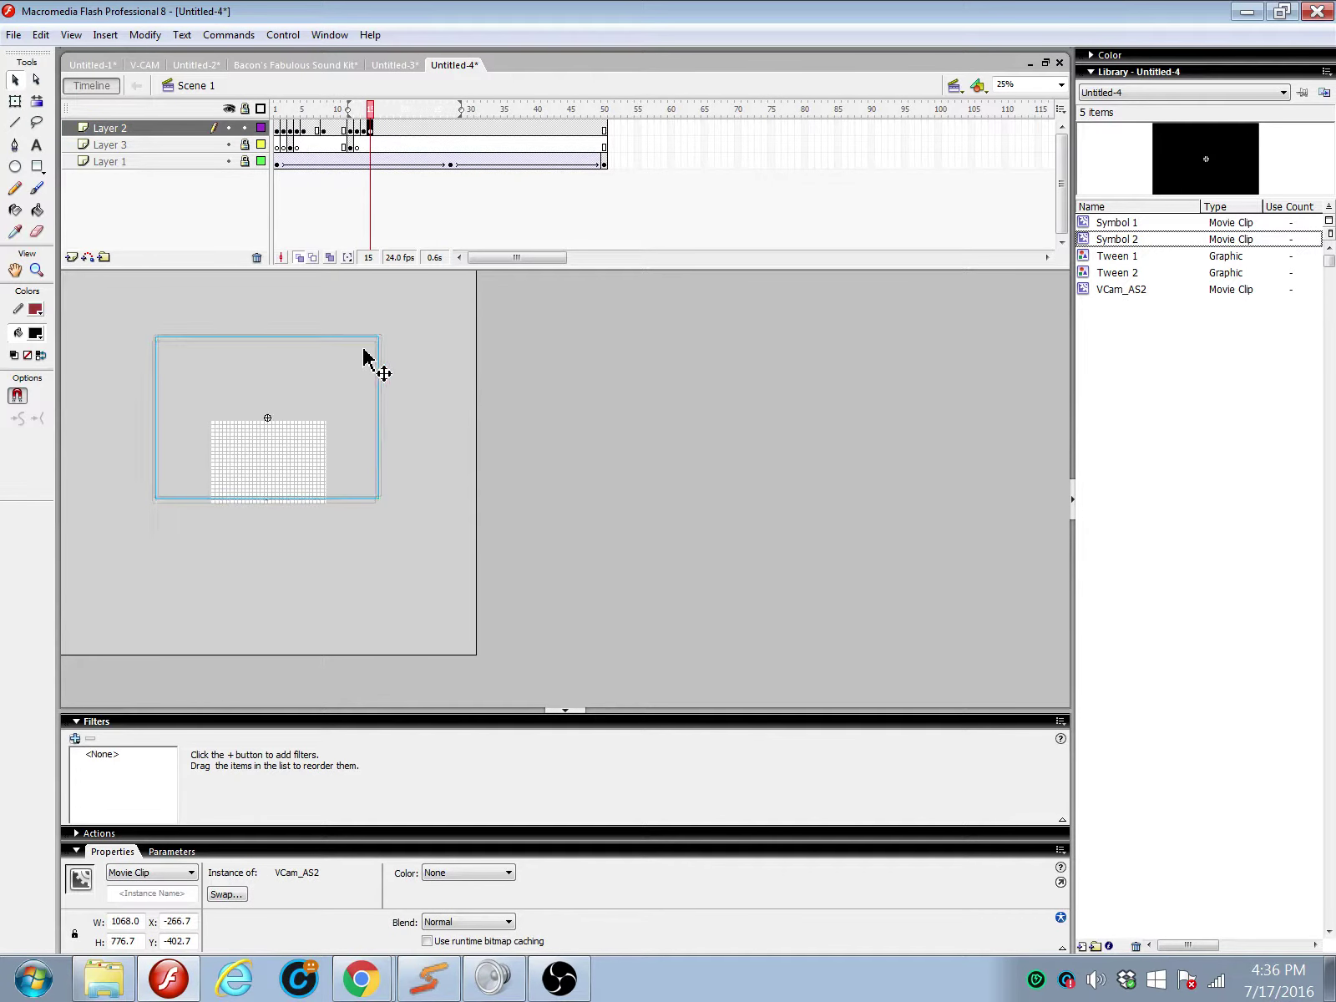
# Step: Insert a keyframe at frame 17 of Layer 2 and shift the V-Cam slightly right and down
pyautogui.click(383, 129)
pyautogui.rightClick(383, 129)
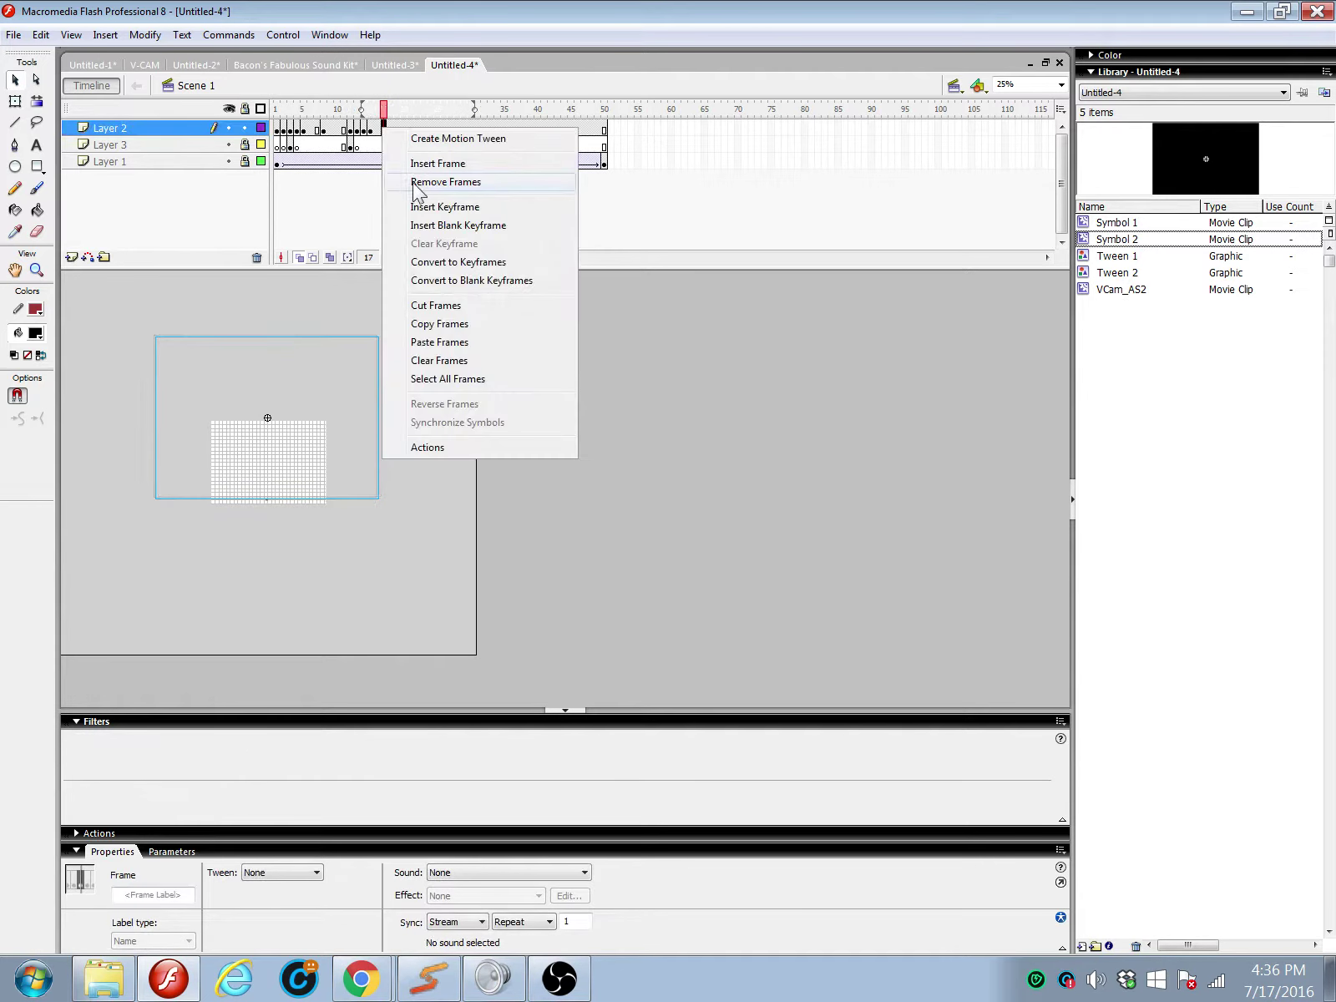
pyautogui.click(445, 207)
pyautogui.click(308, 366)
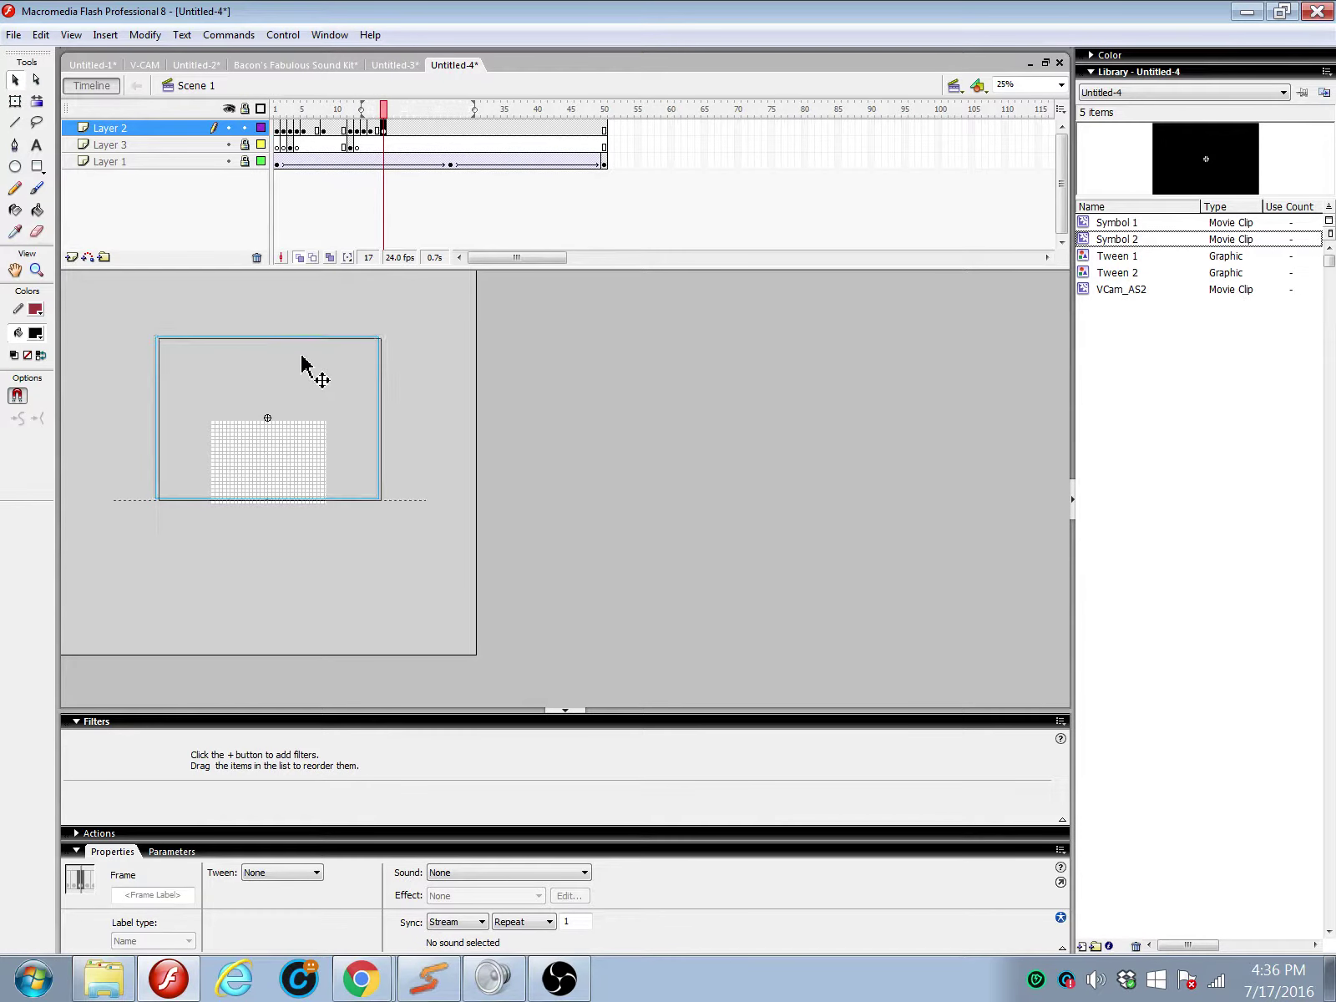
# Step: Create motion tweens at frames 16 and 7 of Layer 2, and preview the movie once
pyautogui.rightClick(377, 129)
pyautogui.click(407, 139)
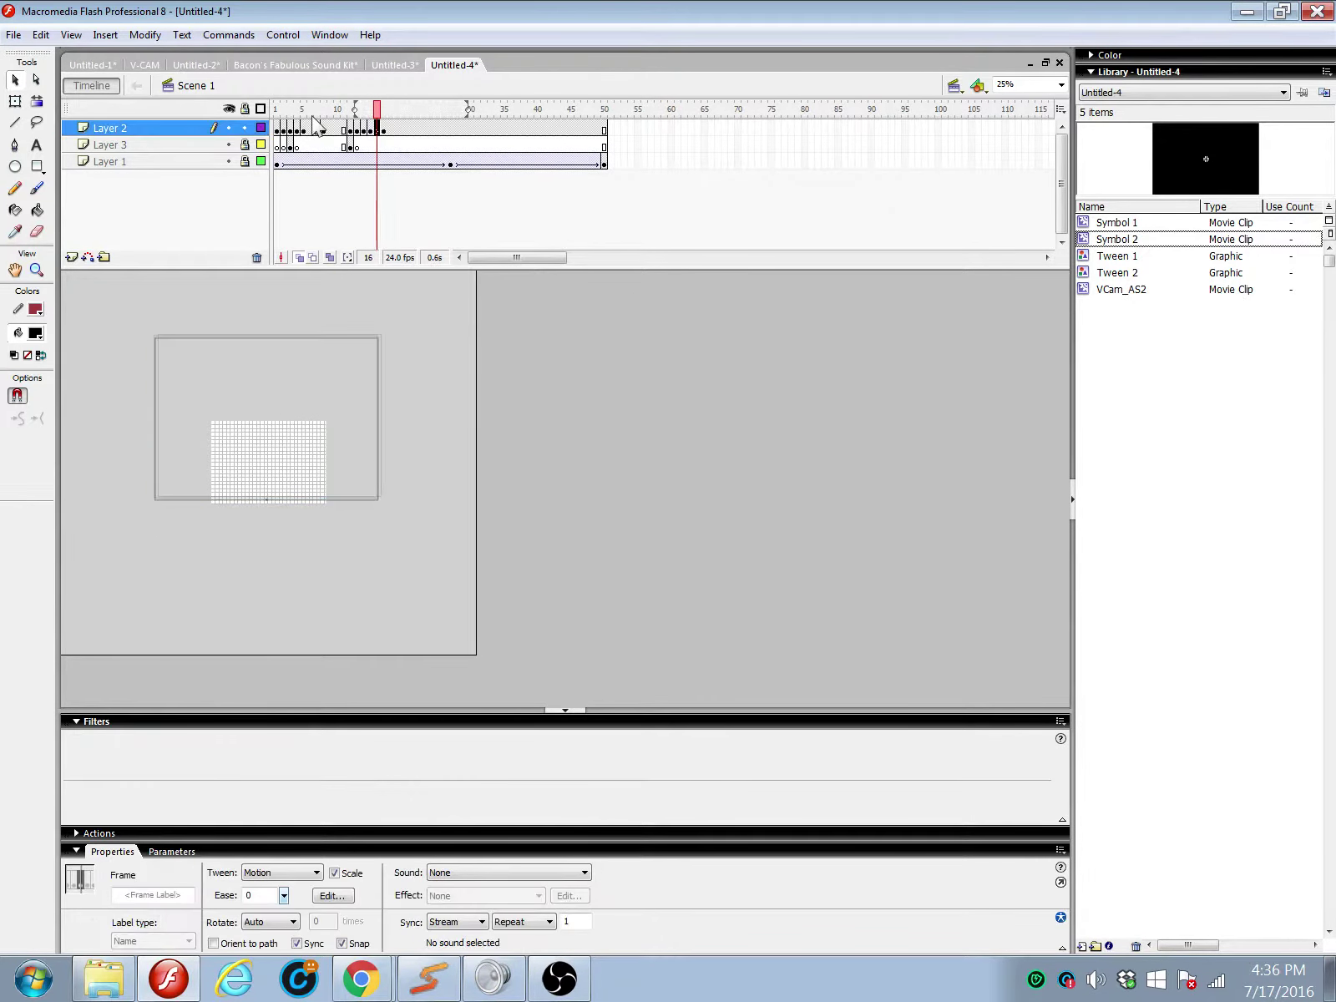
pyautogui.rightClick(317, 128)
pyautogui.click(342, 139)
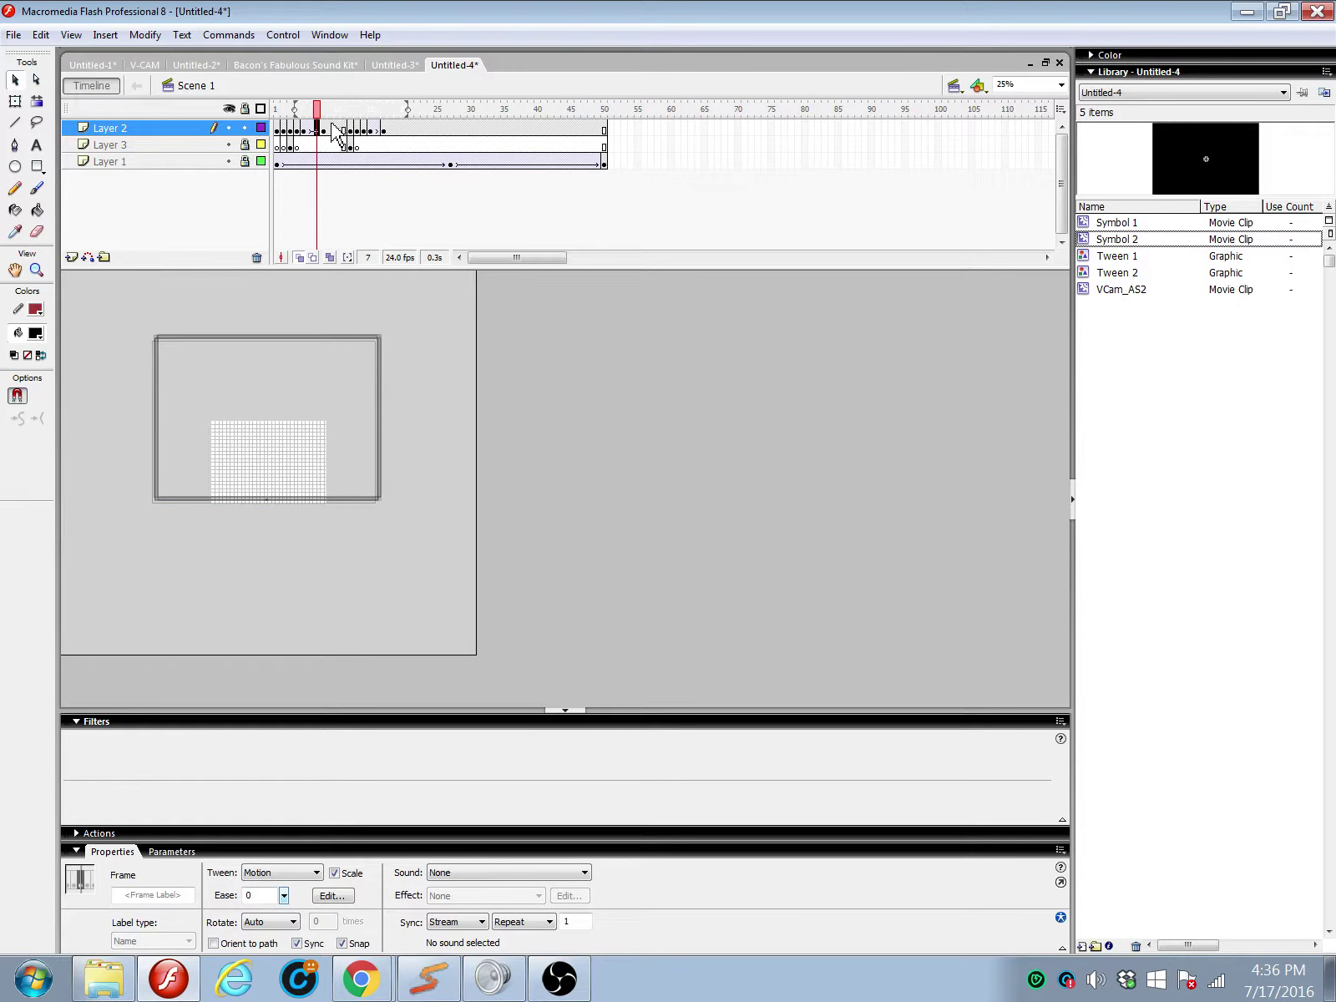
pyautogui.hotkey('ctrl', 'Return')
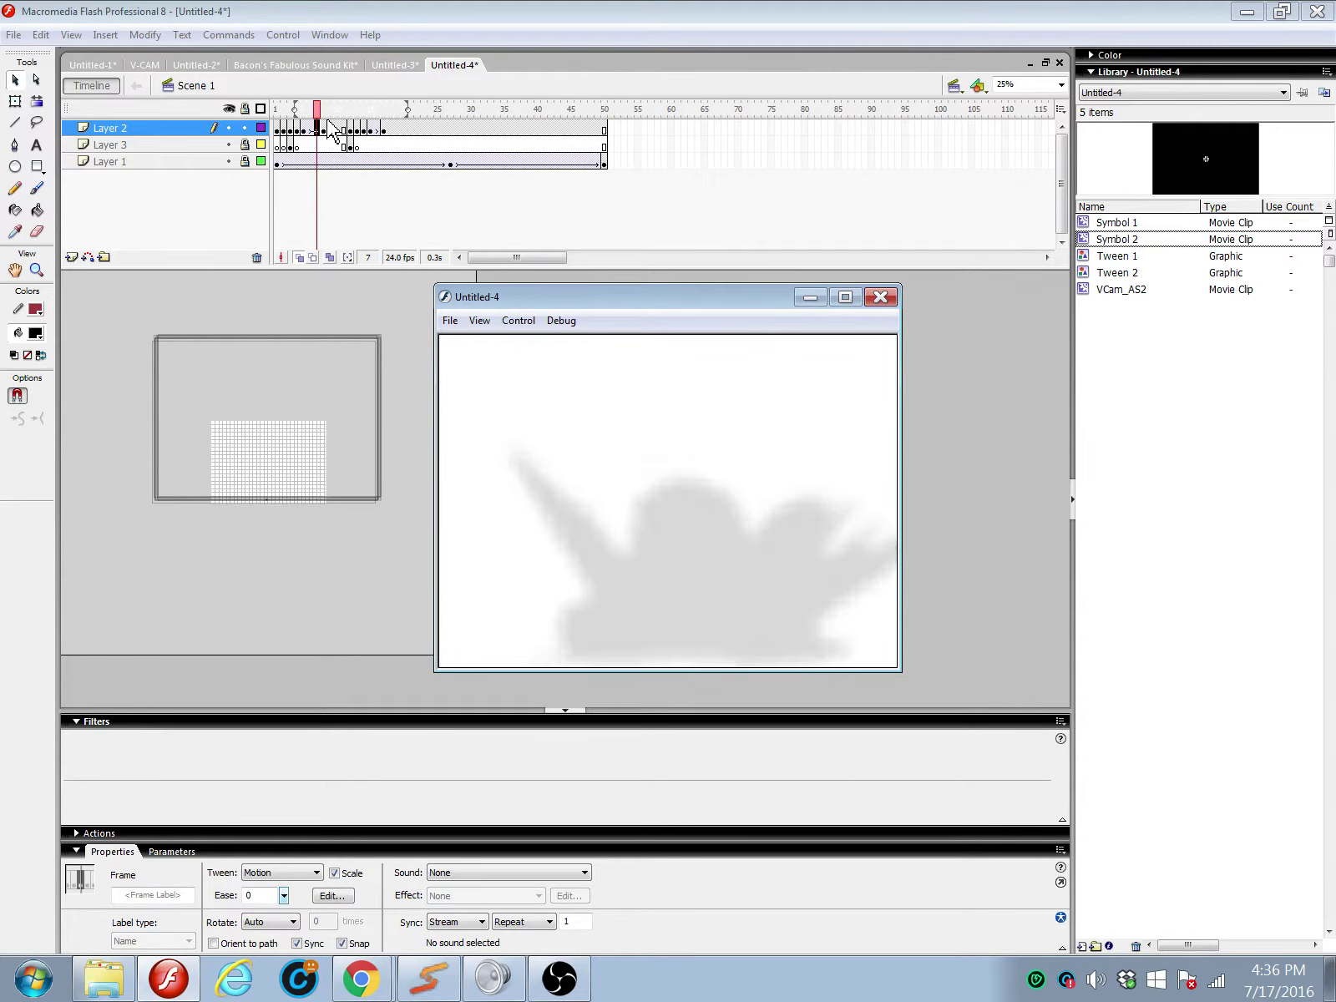
pyautogui.click(881, 297)
# Step: Select the early shake frames of Layer 2 and remove the motion tween at frame 5
pyautogui.click(283, 130)
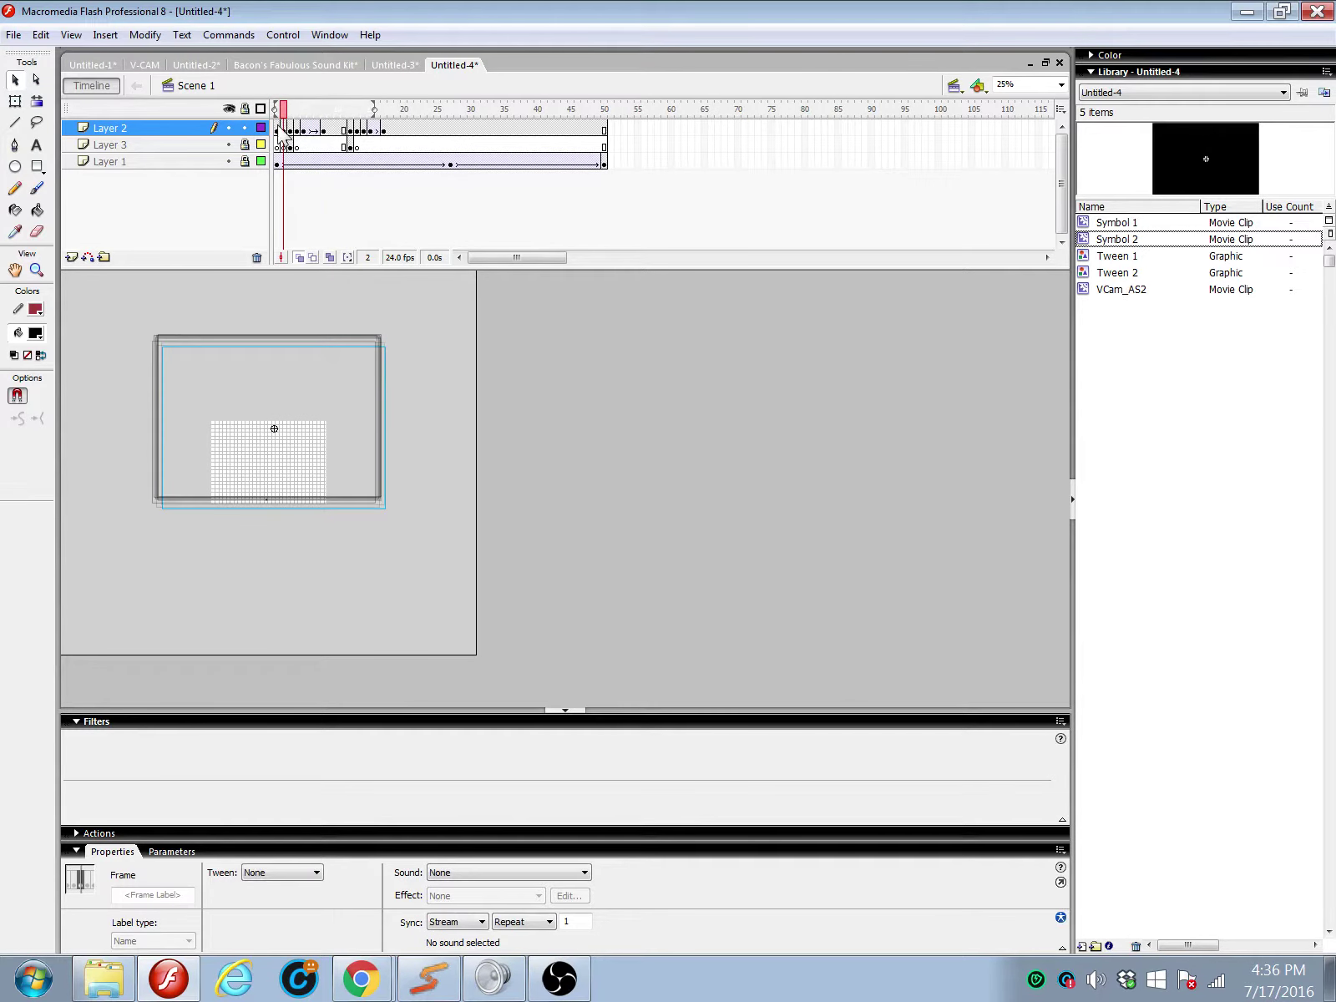
pyautogui.click(276, 130)
pyautogui.click(297, 129)
pyautogui.moveTo(302, 129)
pyautogui.mouseDown()
pyautogui.moveTo(324, 131)
pyautogui.moveTo(313, 125)
pyautogui.mouseUp()
pyautogui.rightClick(313, 128)
pyautogui.click(317, 125)
pyautogui.rightClick(311, 131)
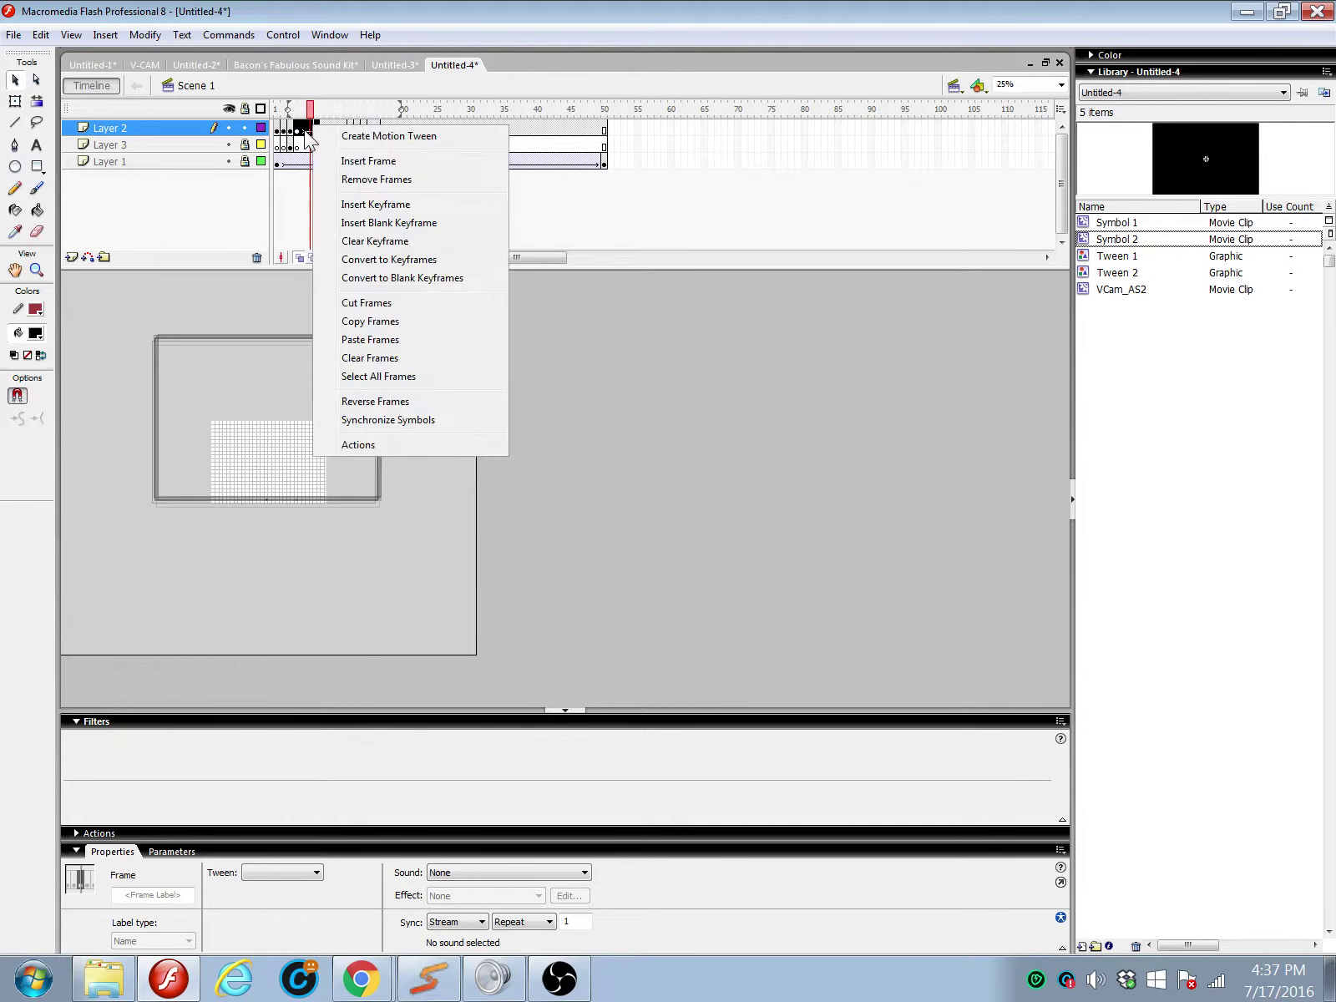
pyautogui.click(305, 131)
pyautogui.rightClick(306, 129)
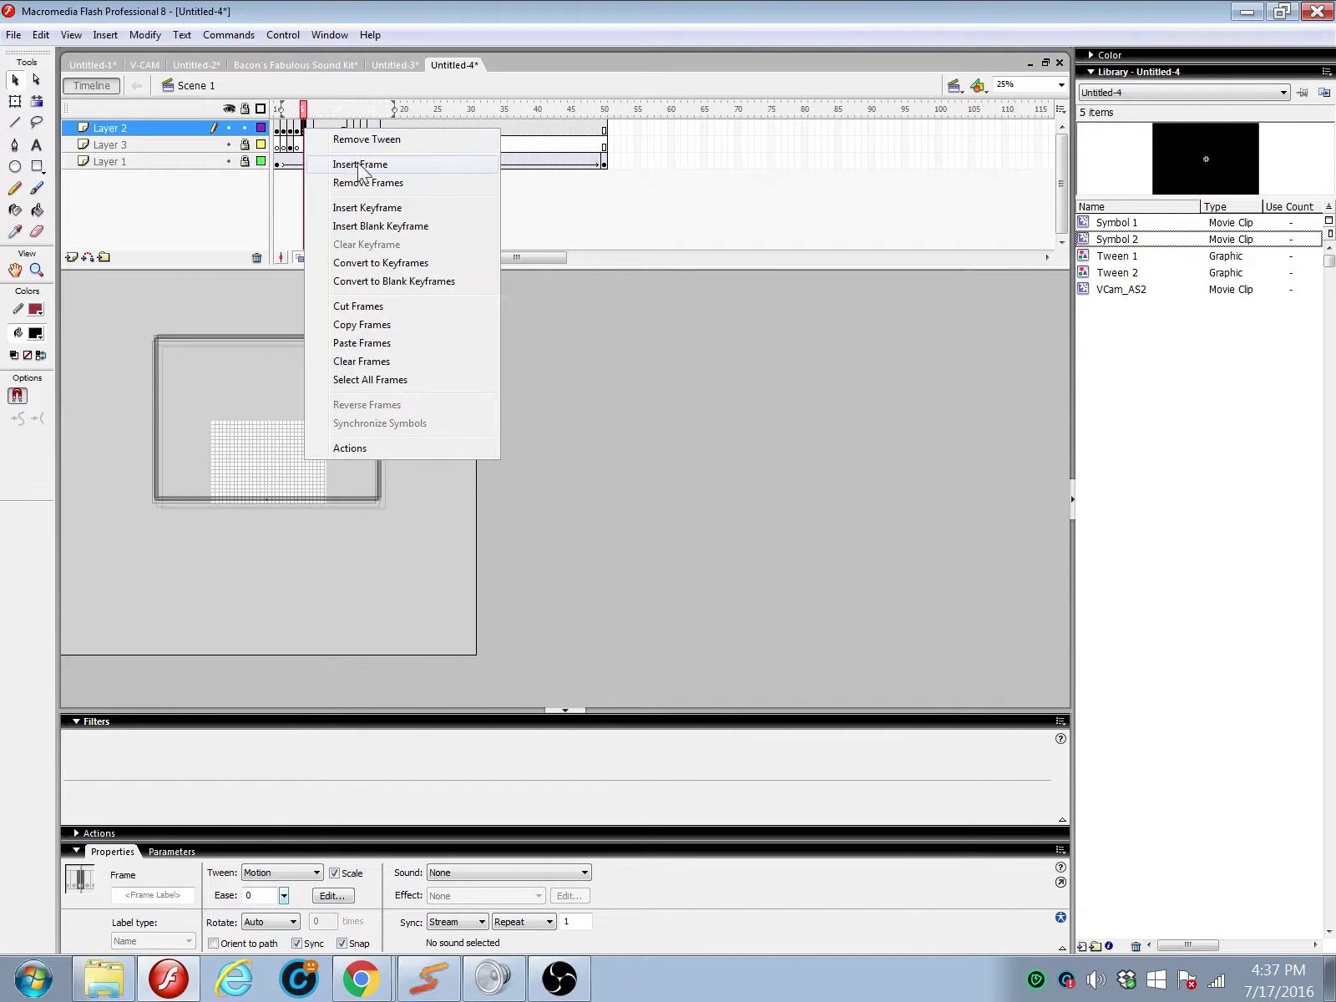
pyautogui.click(349, 140)
# Step: Move the opening block of V-Cam keyframes in Layer 2 to frames 3 to 6 and test the movie
pyautogui.moveTo(297, 129)
pyautogui.mouseDown()
pyautogui.moveTo(277, 132)
pyautogui.moveTo(302, 133)
pyautogui.mouseUp()
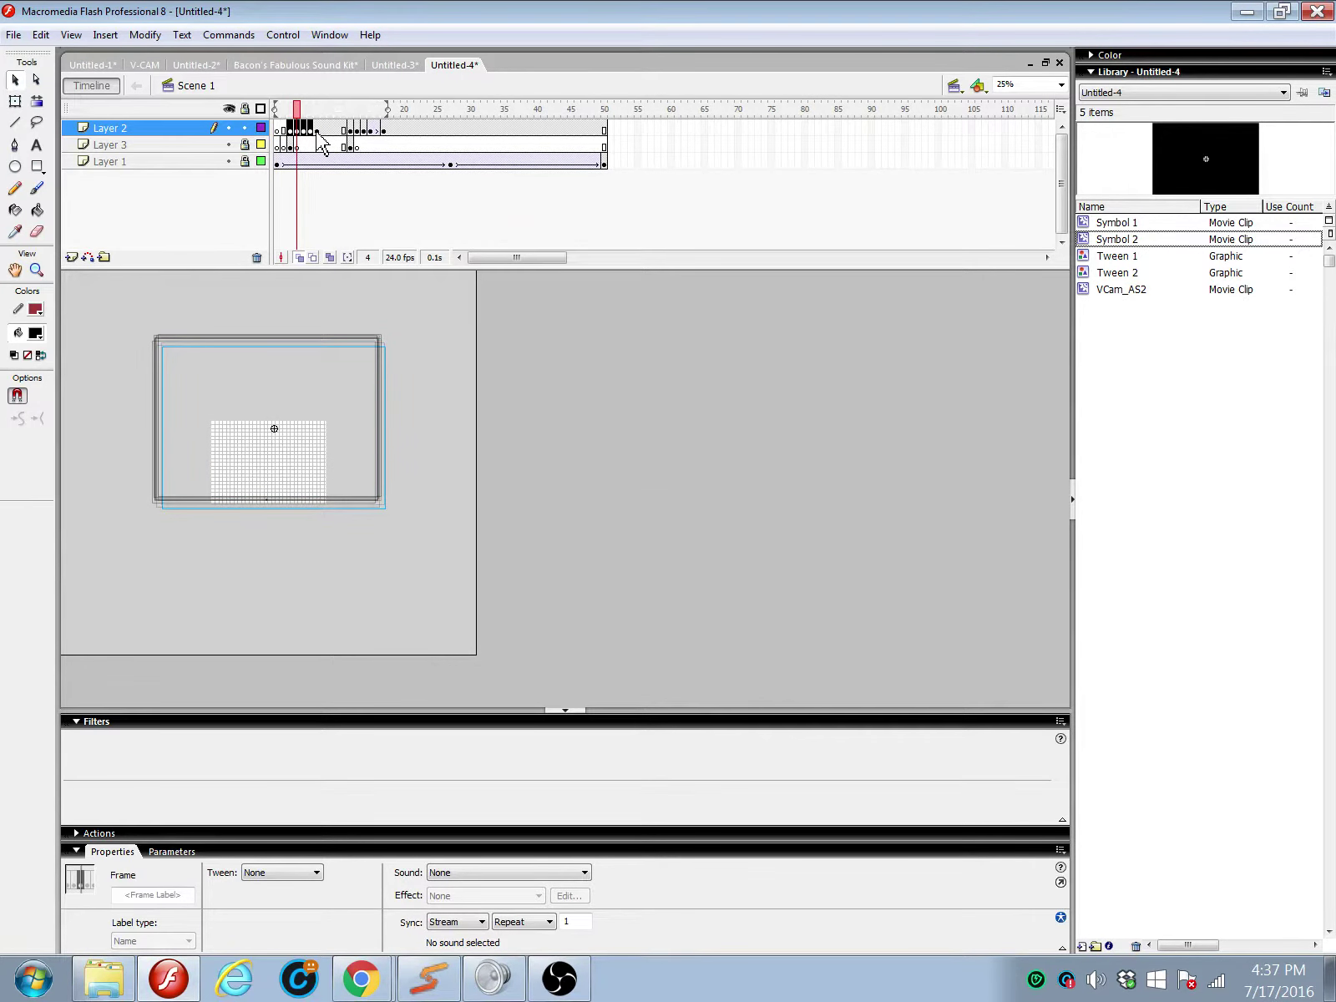
pyautogui.hotkey('ctrl', 'Return')
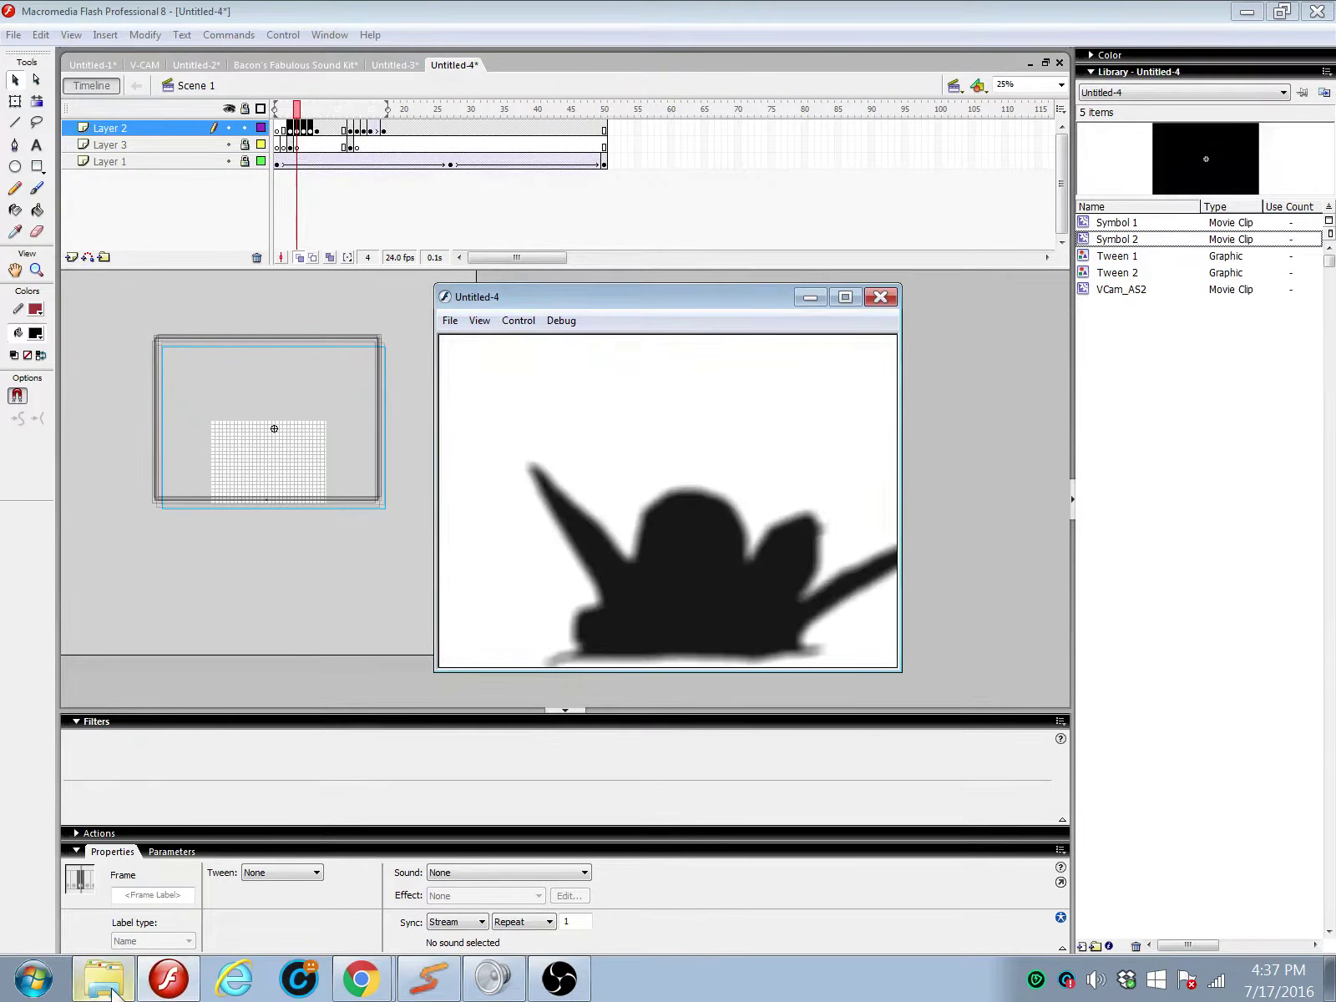
pyautogui.click(558, 978)
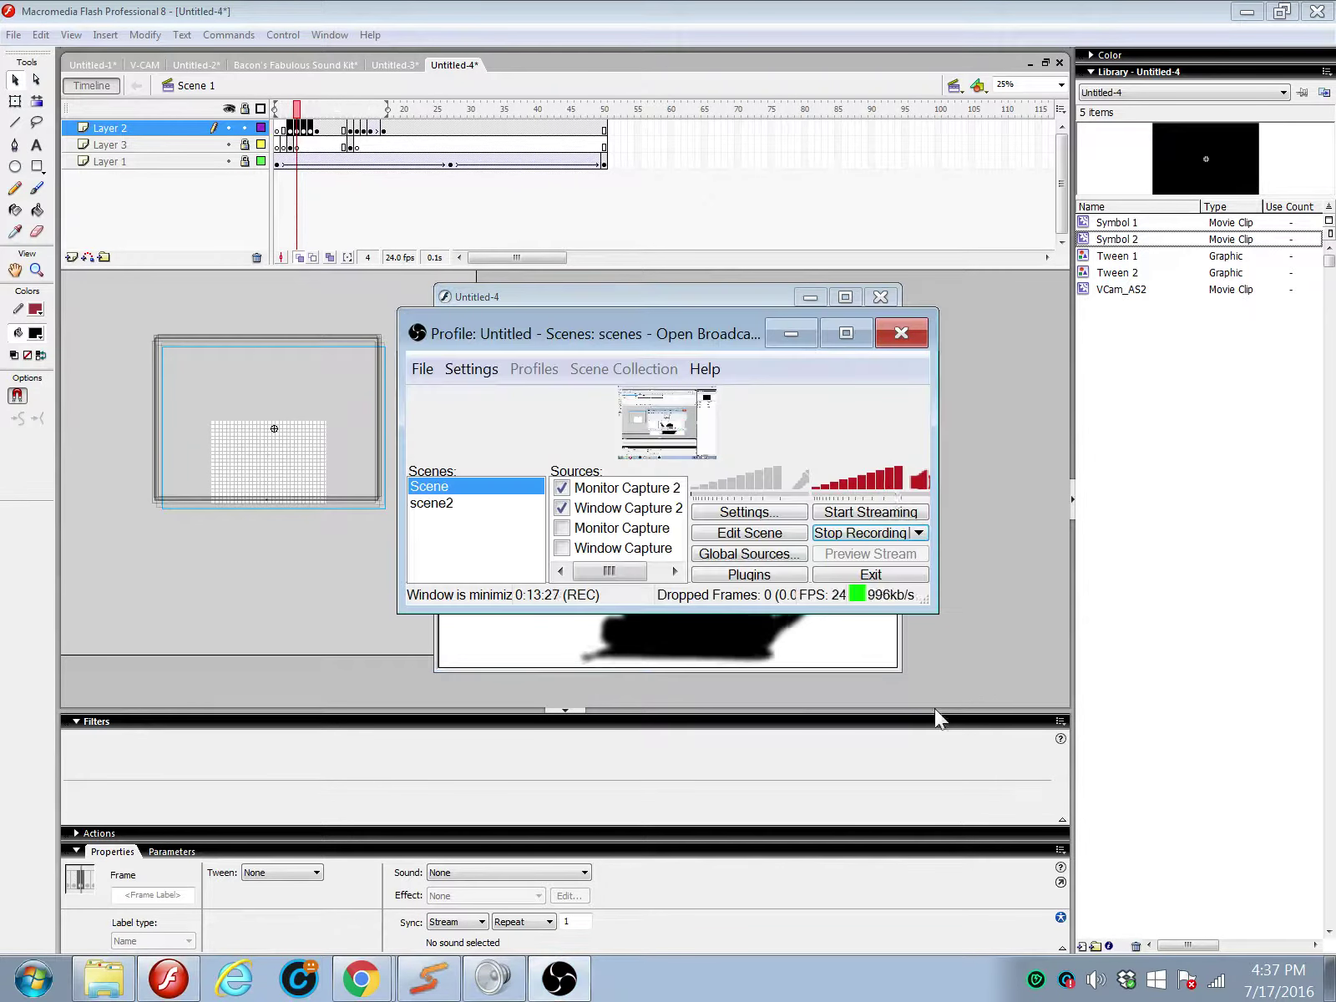